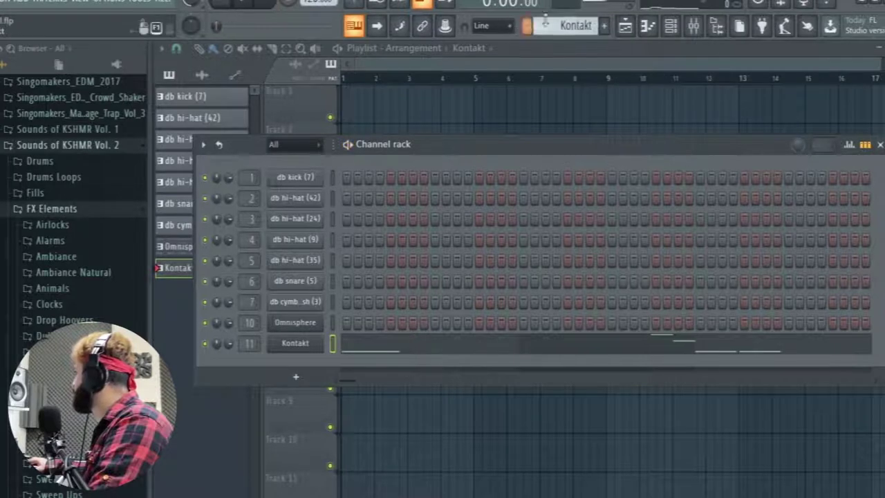
Play back the Omnisphere pattern on its own to review it.
scroll(558, 25, up, 1)
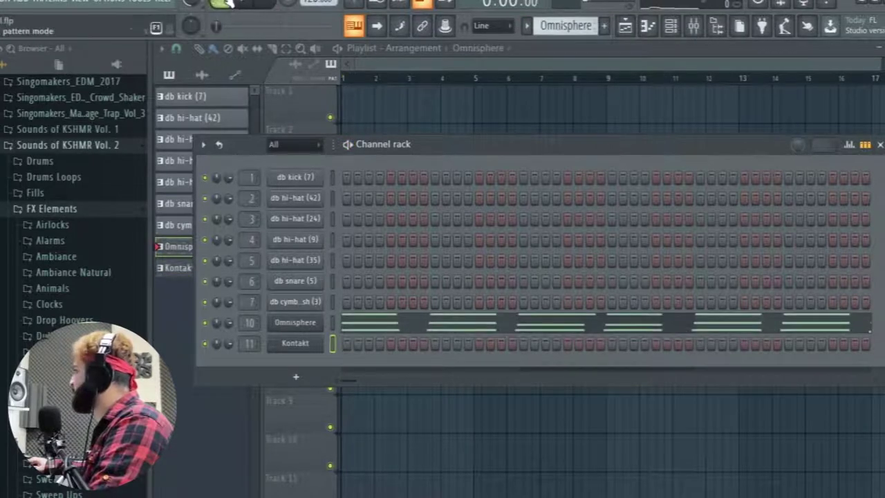
click(225, 3)
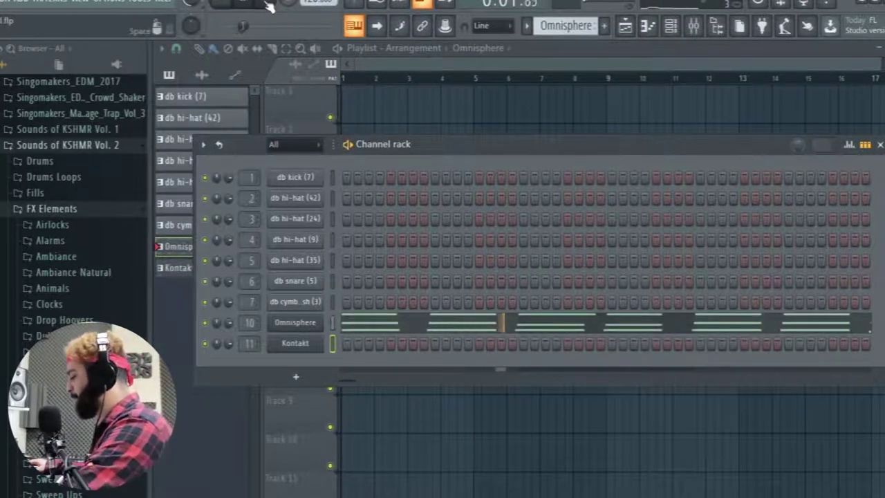
click(270, 5)
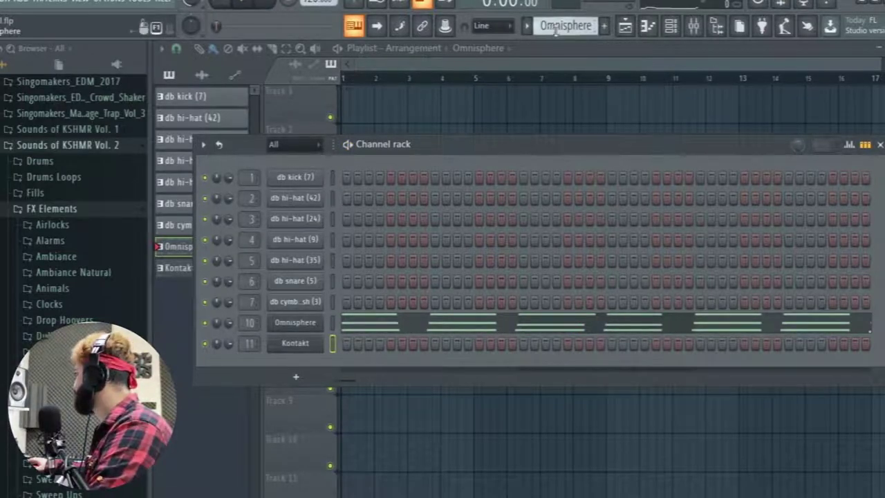
Place the db kick (7) pattern on Track 1 of the playlist, starting at bar 1.
scroll(555, 31, up, 7)
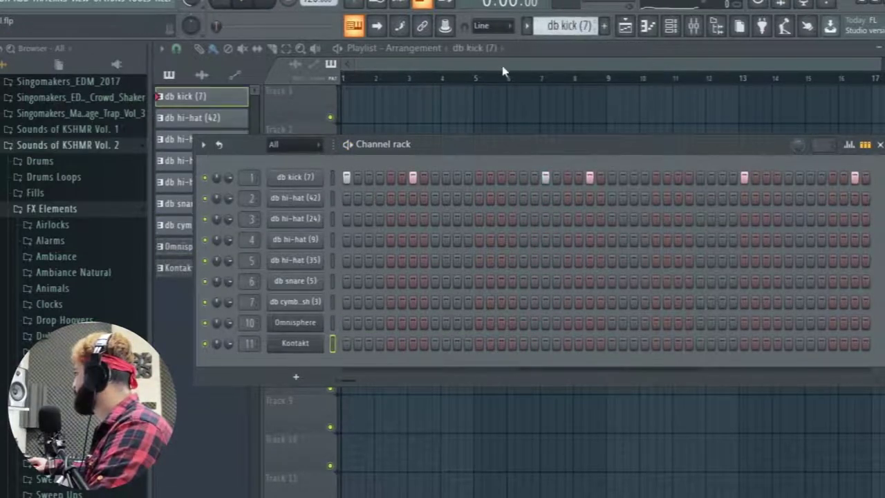
click(503, 68)
click(379, 111)
drag(435, 114, 402, 114)
Place the db hi-hat (42) pattern on Track 2 and db hi-hat (24) on Track 3, both starting at bar 1.
scroll(580, 27, down, 2)
scroll(579, 25, up, 1)
click(388, 139)
drag(422, 159, 391, 159)
scroll(573, 28, down, 1)
click(388, 197)
drag(429, 188, 375, 187)
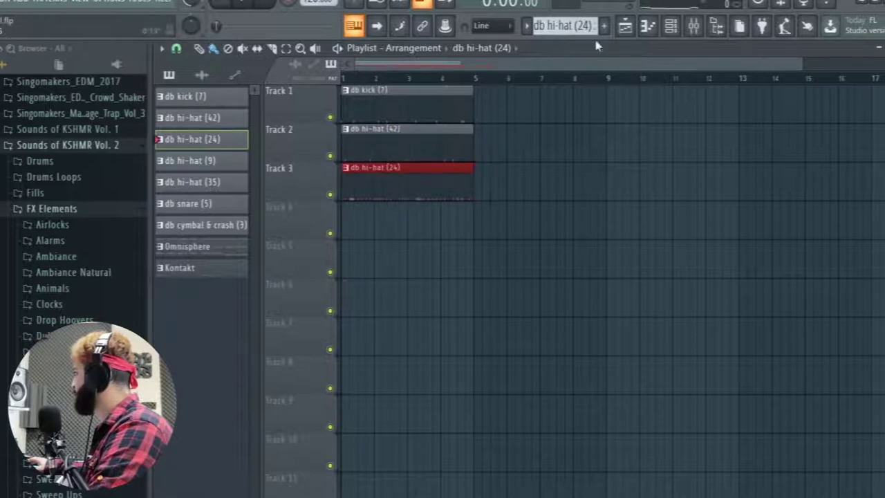
Place the db hi-hat (9) pattern on Track 4 and db hi-hat (35) on Track 5, both starting at bar 1.
scroll(584, 25, down, 1)
click(454, 233)
drag(491, 233, 380, 233)
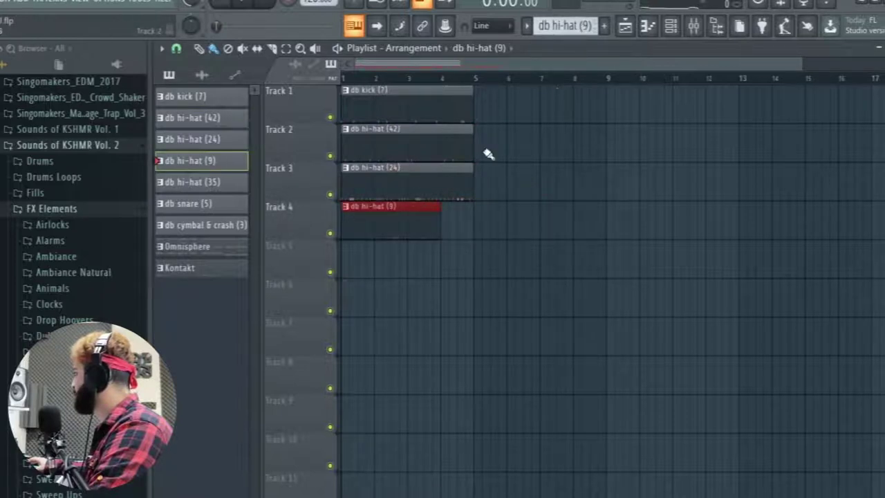
scroll(565, 27, down, 1)
click(450, 261)
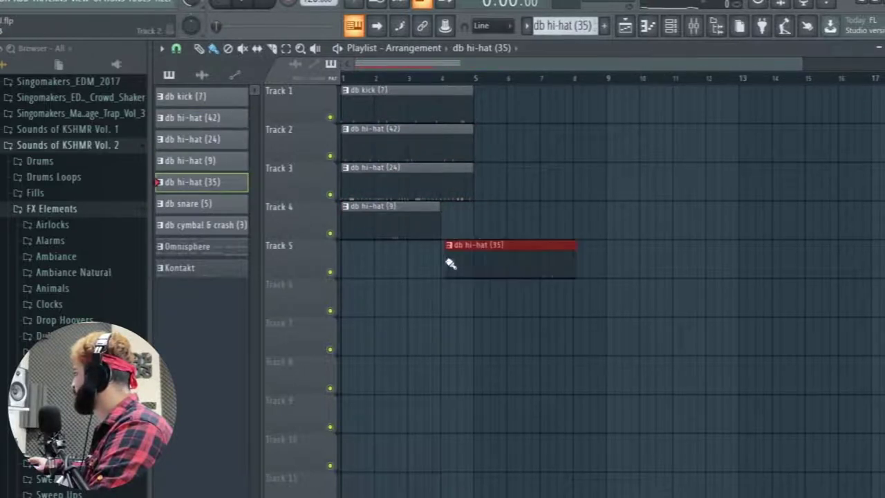
drag(450, 261, 312, 263)
Place the db snare (5) pattern on Track 6 and db cymbal & crash (3) on Track 7, both starting at bar 1.
scroll(550, 26, down, 1)
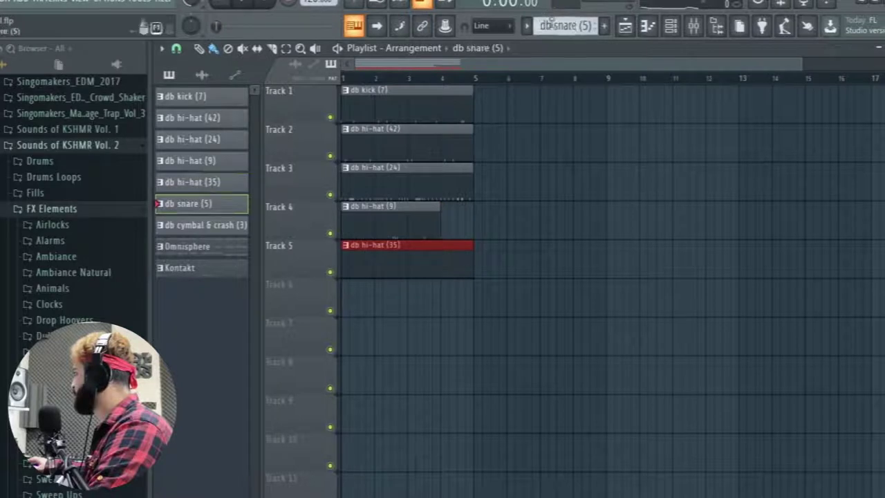
click(444, 289)
drag(443, 289, 343, 289)
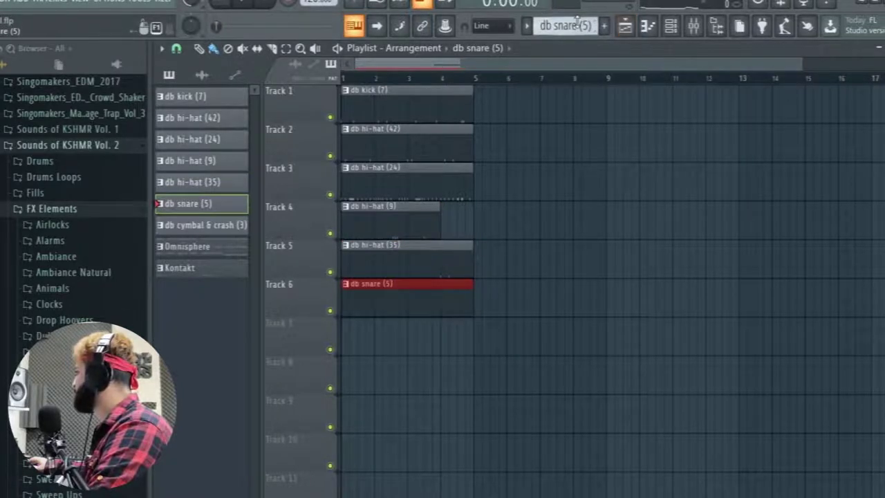
scroll(577, 25, down, 1)
click(484, 325)
drag(497, 324, 254, 334)
click(496, 346)
drag(500, 348, 365, 348)
Place the Omnisphere pattern on Track 8 and the Kontakt pattern on Track 9, both starting at bar 1.
scroll(543, 26, down, 1)
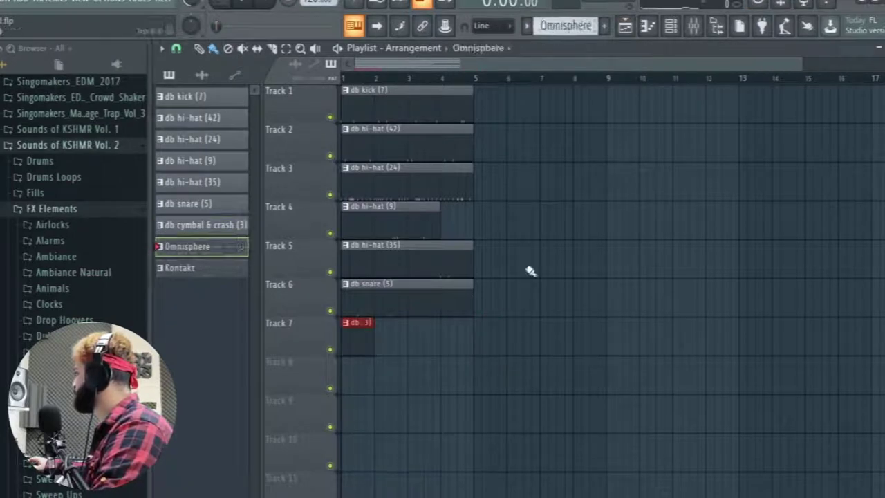
click(508, 367)
drag(509, 377, 179, 380)
scroll(568, 34, down, 1)
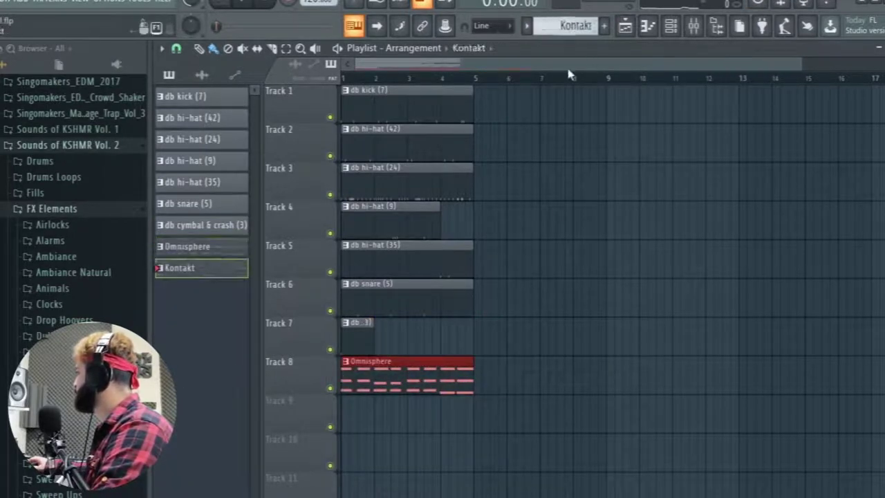
click(512, 415)
drag(509, 418, 311, 410)
Insert an empty playlist track above the kick and move the Kontakt clip onto it at bar 1.
right_click(287, 90)
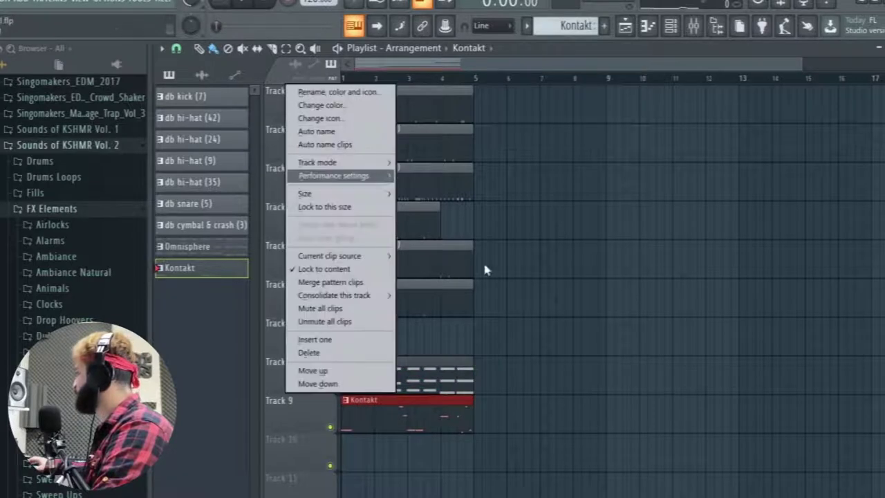
click(315, 338)
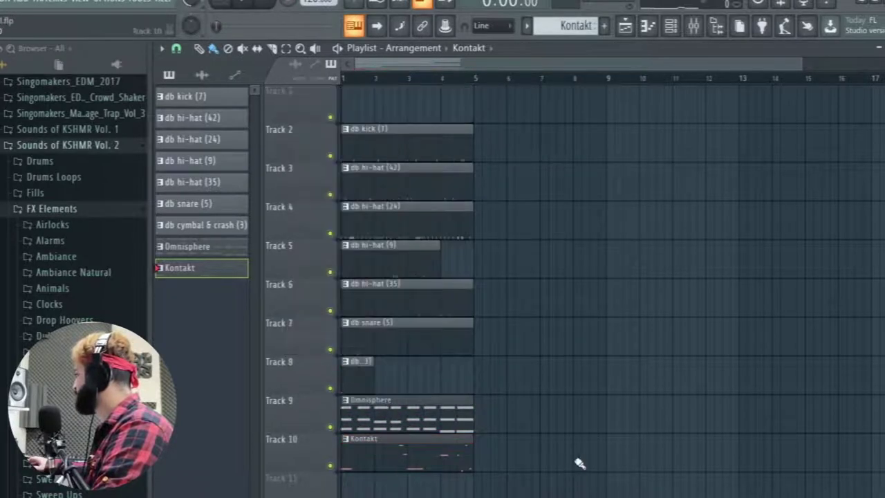
drag(406, 451, 406, 103)
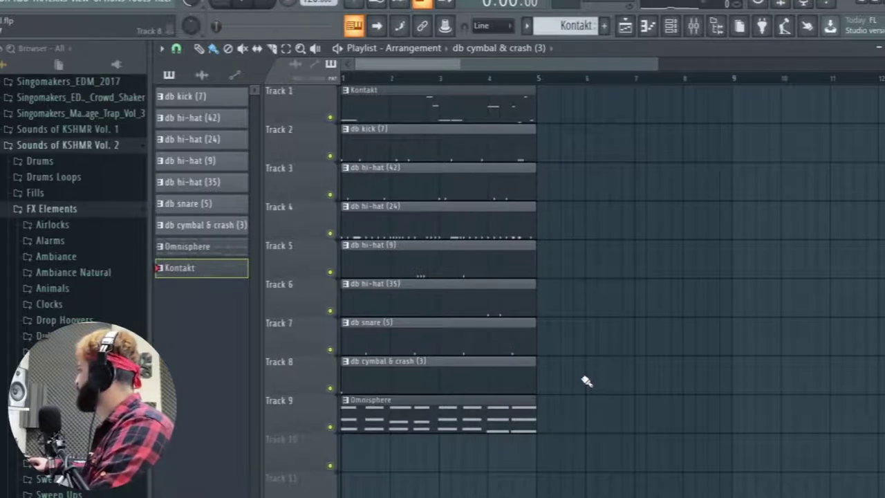
Select the clips on Tracks 1 to 8 and duplicate them twice so they extend to bar 13.
scroll(586, 381, down, 4)
scroll(586, 380, up, 4)
drag(553, 361, 484, 104)
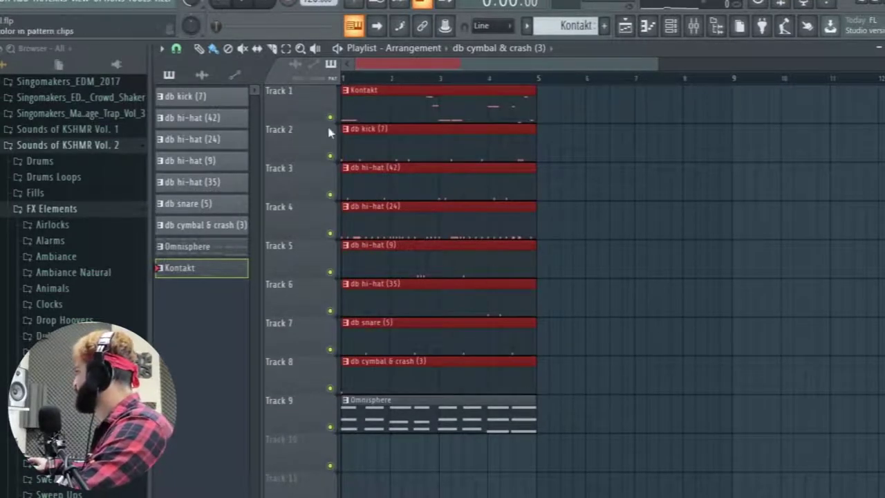
key(ctrl+b)
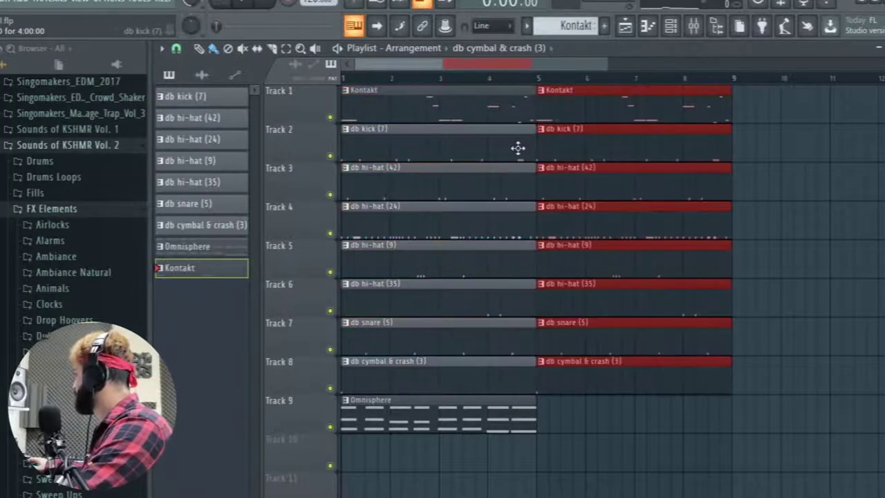
scroll(608, 435, down, 3)
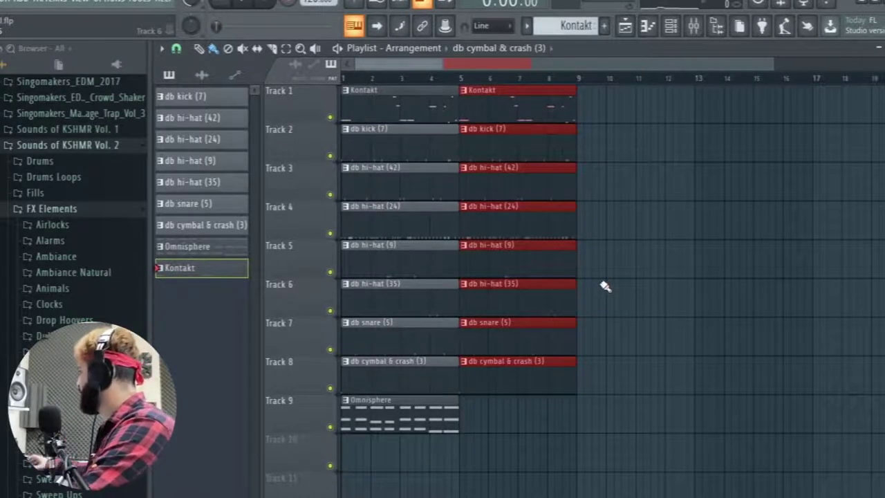
scroll(595, 285, up, 3)
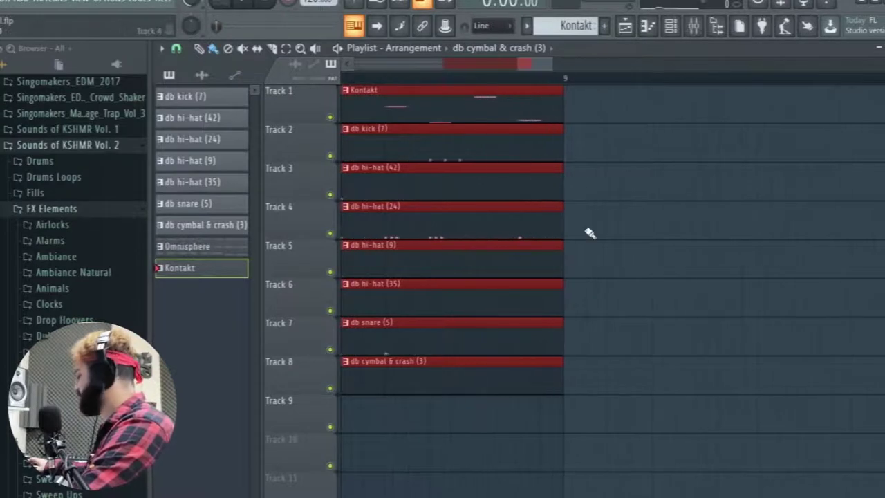
key(ctrl+b)
scroll(621, 394, down, 4)
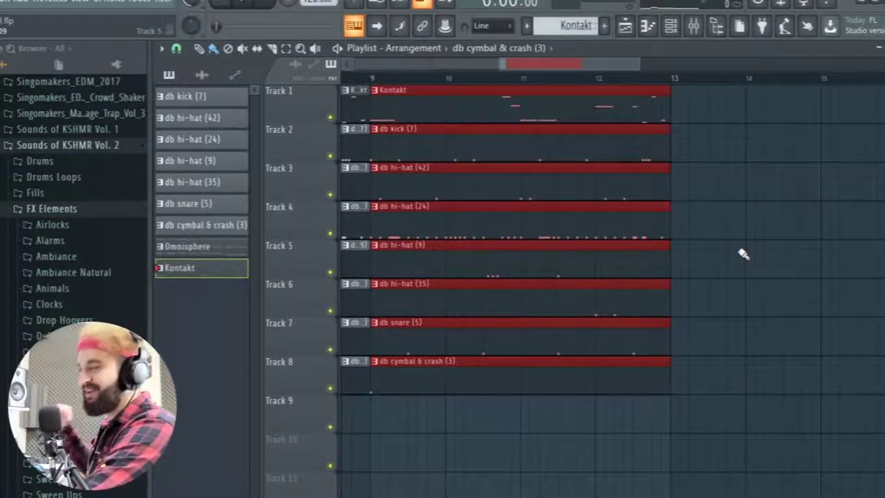
Delete the db hi-hat (35) clip at bar 1 and the db hi-hat (24) clips at bars 1 and 5, playing the song to check.
scroll(786, 316, down, 3)
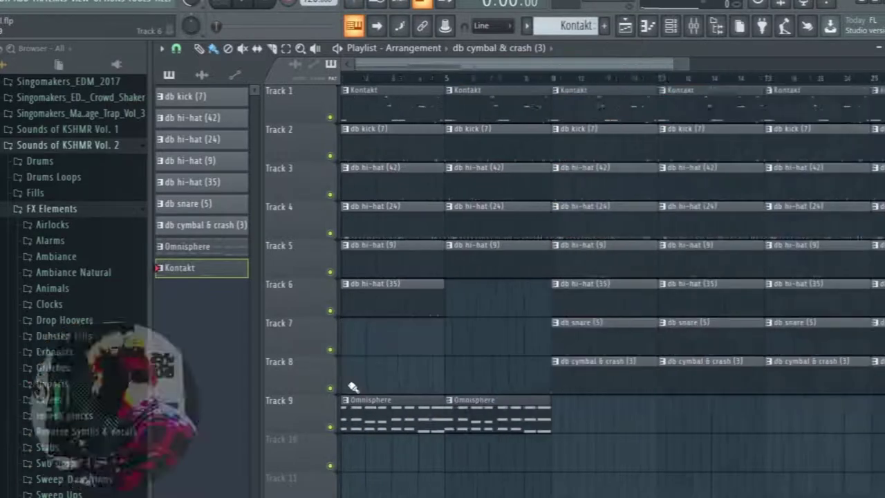
scroll(352, 387, down, 1)
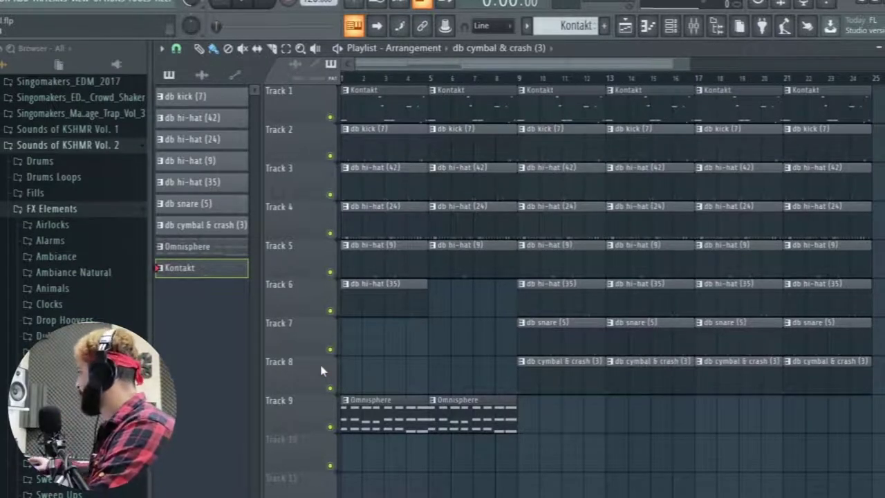
right_click(412, 308)
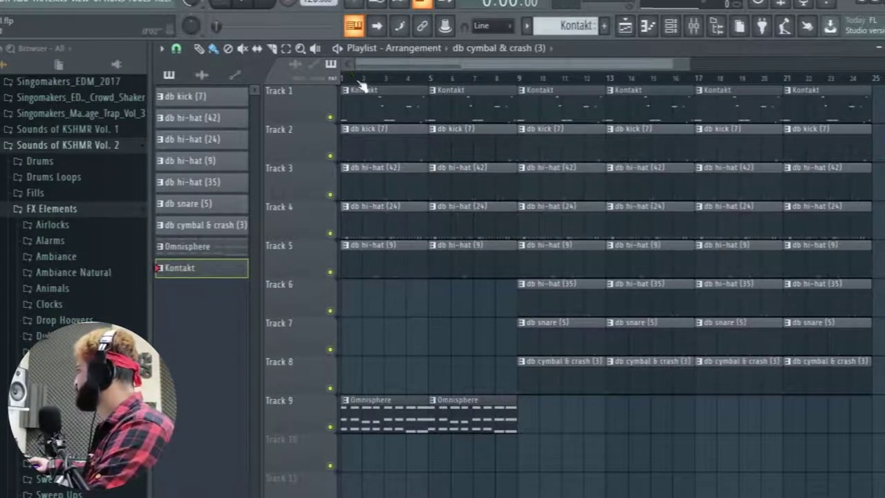
key(space)
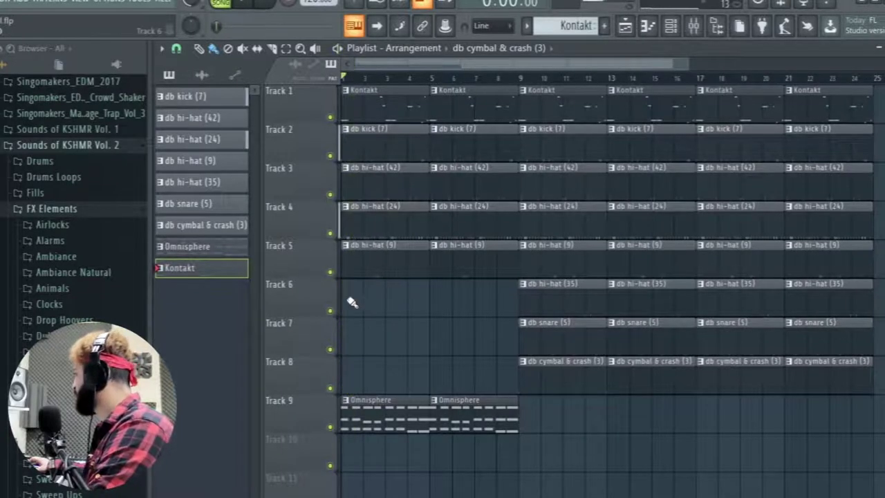
right_click(460, 222)
right_click(351, 222)
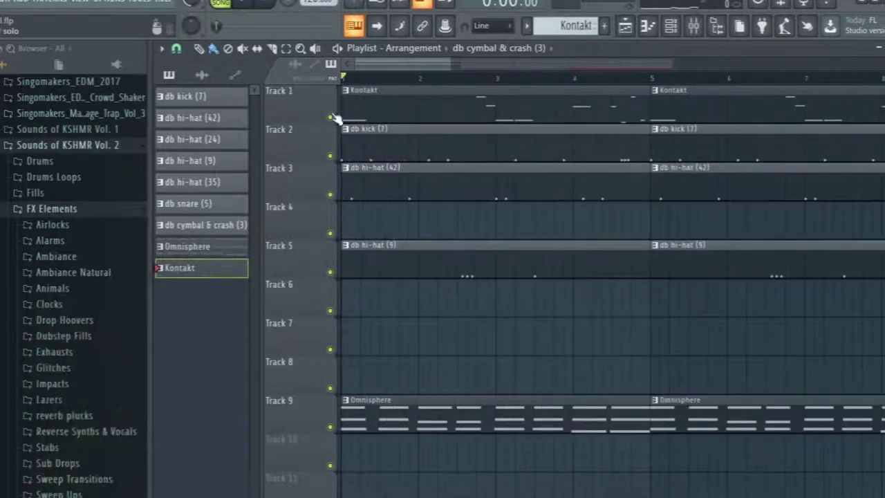
Play the arrangement and delete the db hi-hat (42) and db hi-hat (9) clips in bars 1 to 8.
key(space)
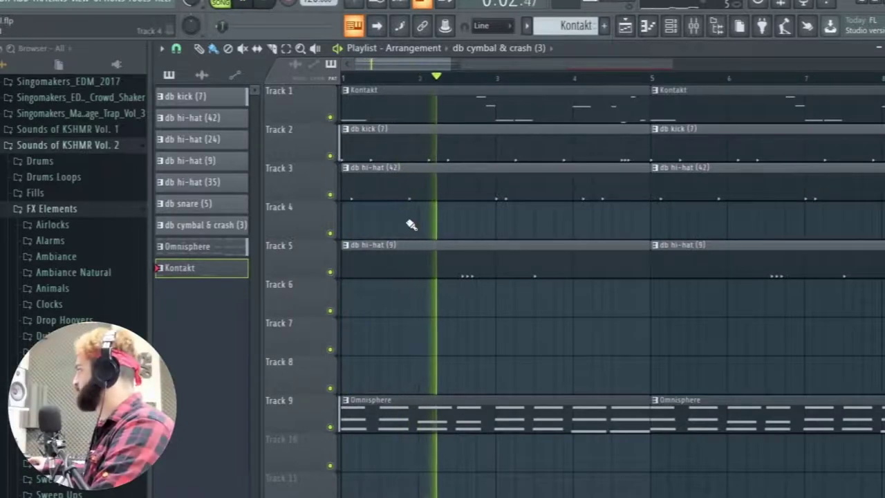
scroll(480, 239, down, 4)
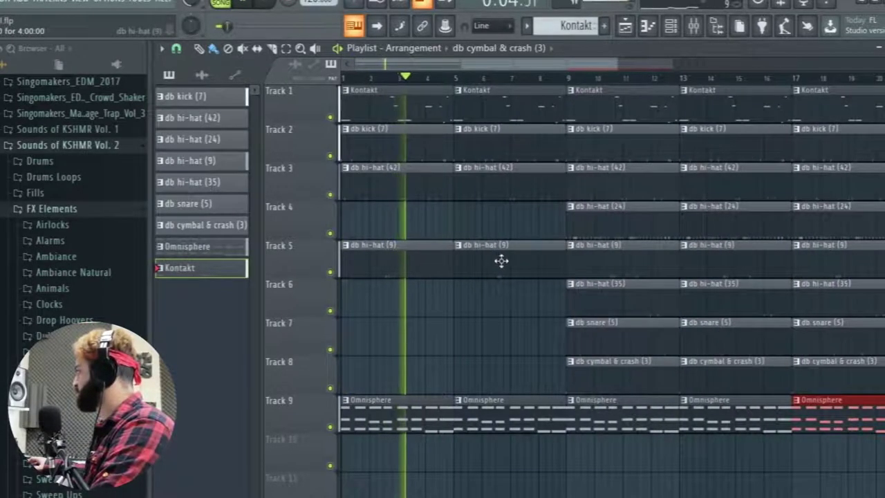
right_click(480, 184)
right_click(401, 184)
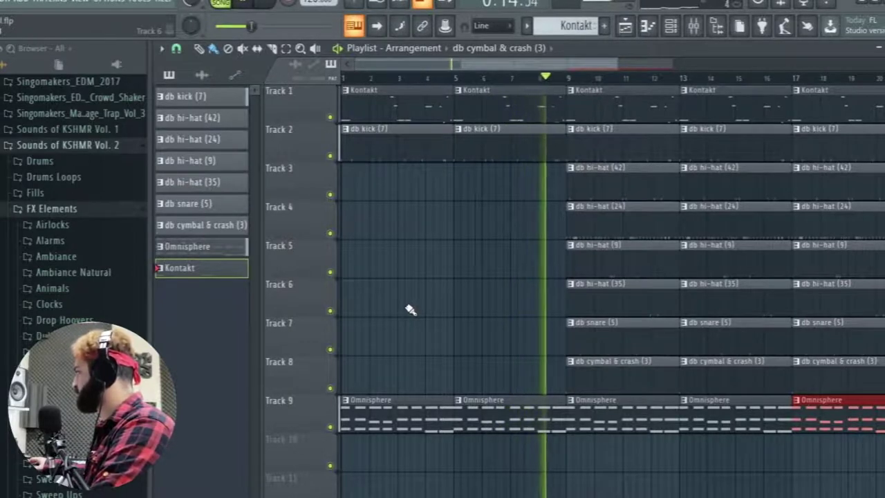
key(space)
Open the mixer track that the Omnisphere channel is routed to.
scroll(398, 290, down, 5)
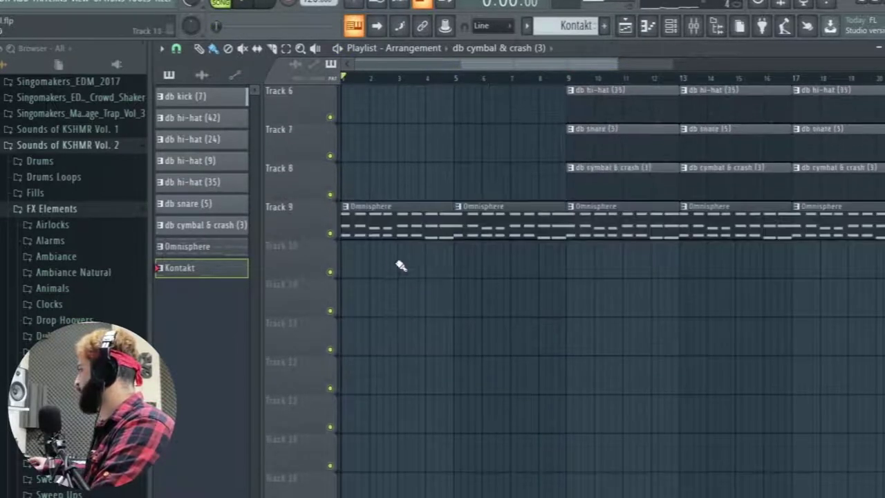
click(389, 221)
key(F6)
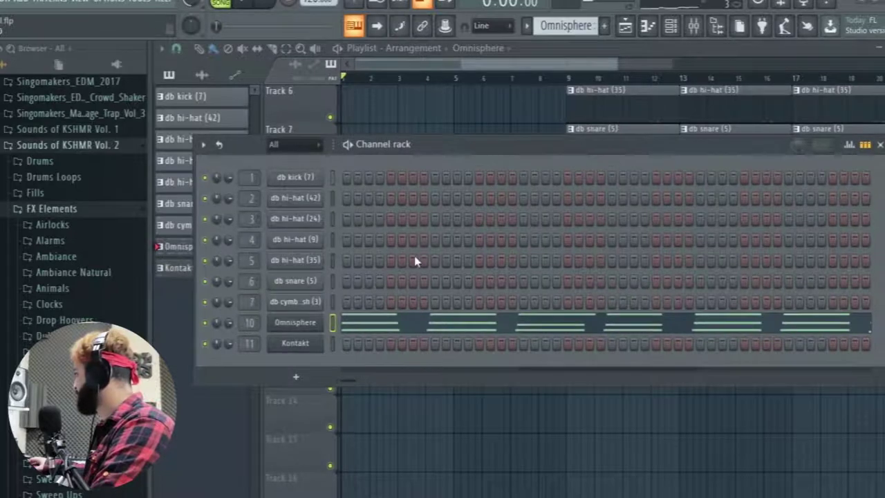
double_click(249, 323)
drag(527, 112, 415, 69)
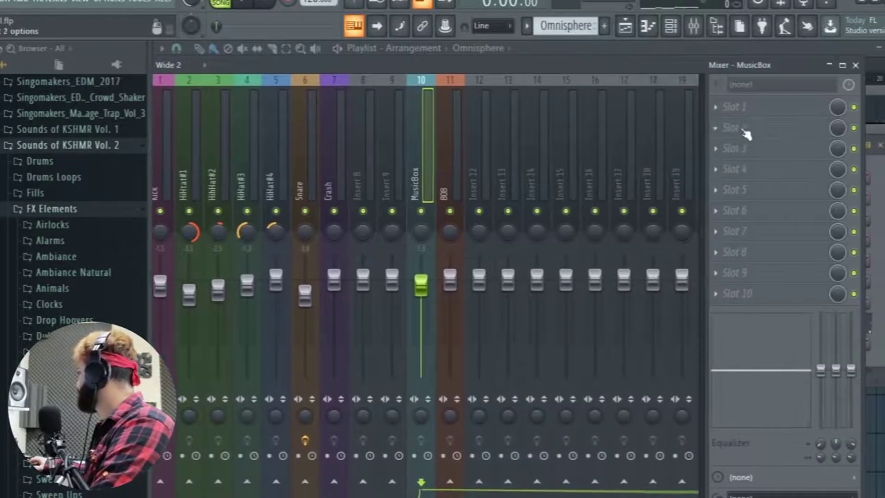
Load Effectrix into the first effect slot of the MusicBox track and audition its Factory5 preset GlitchBeat.
click(719, 113)
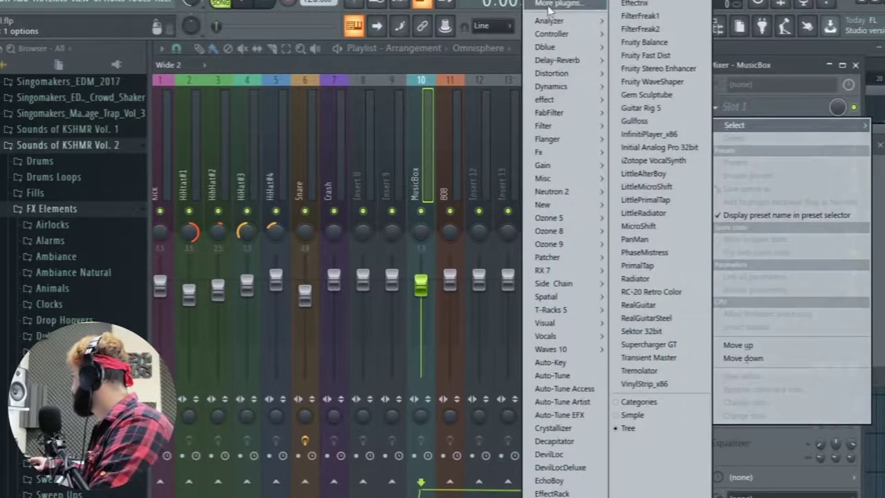
click(625, 6)
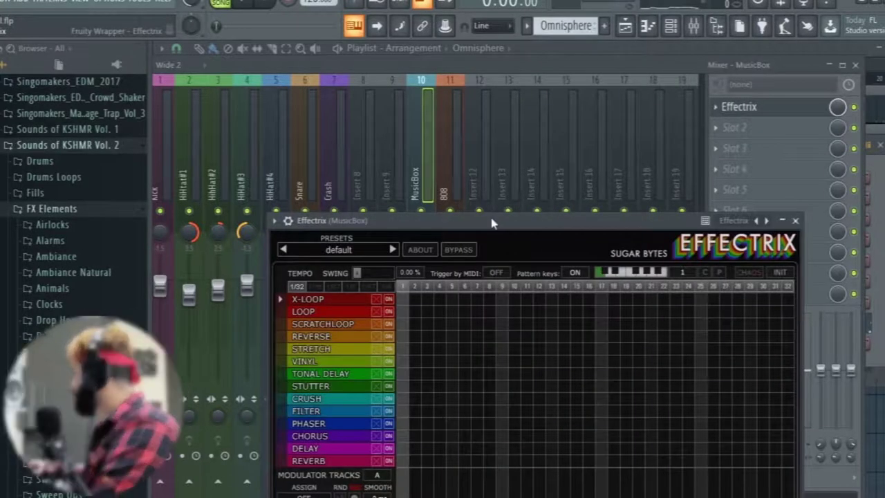
click(285, 105)
mouse_move(303, 196)
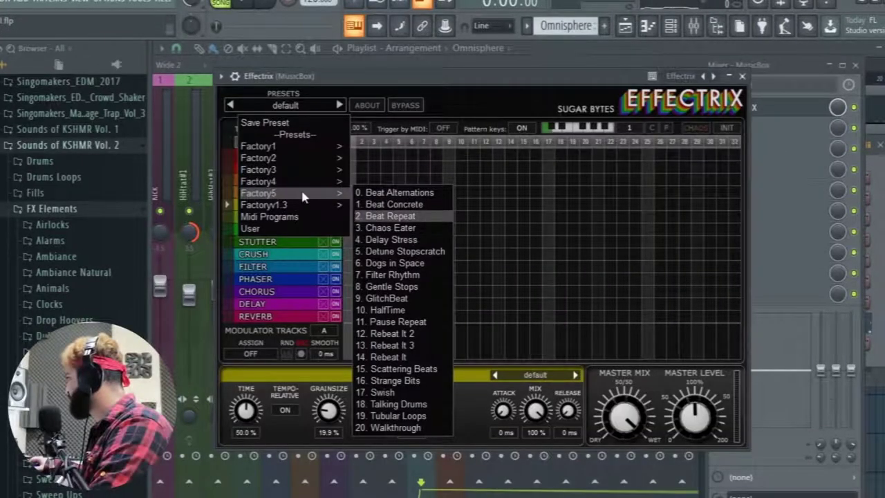
click(401, 299)
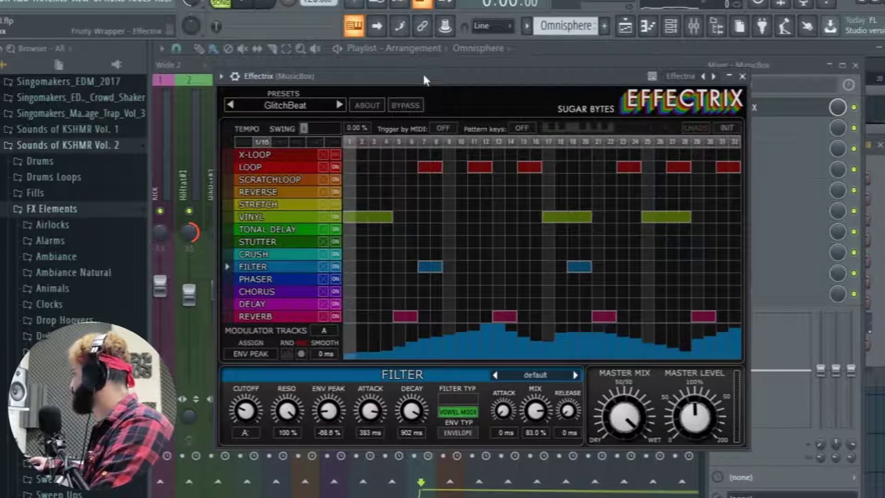
drag(424, 79, 408, 105)
key(space)
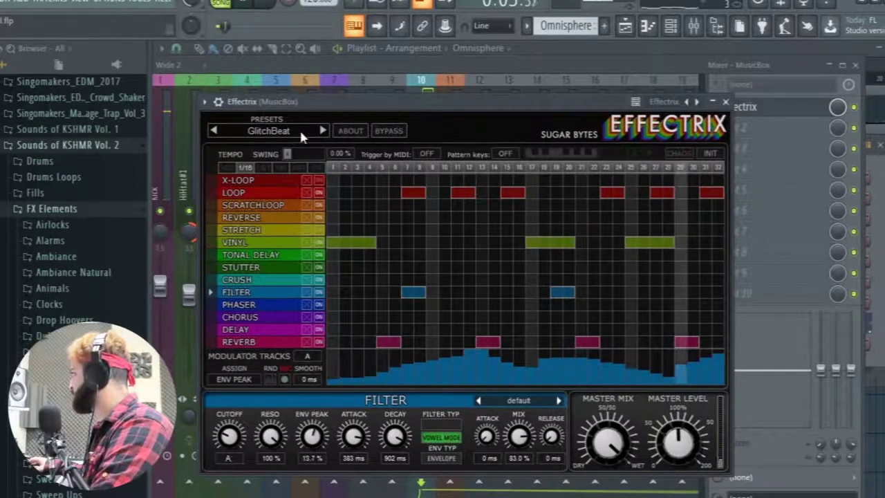
Audition the Effectrix factory presets Chaos Eater and Watermalon break on the playing melody.
click(281, 133)
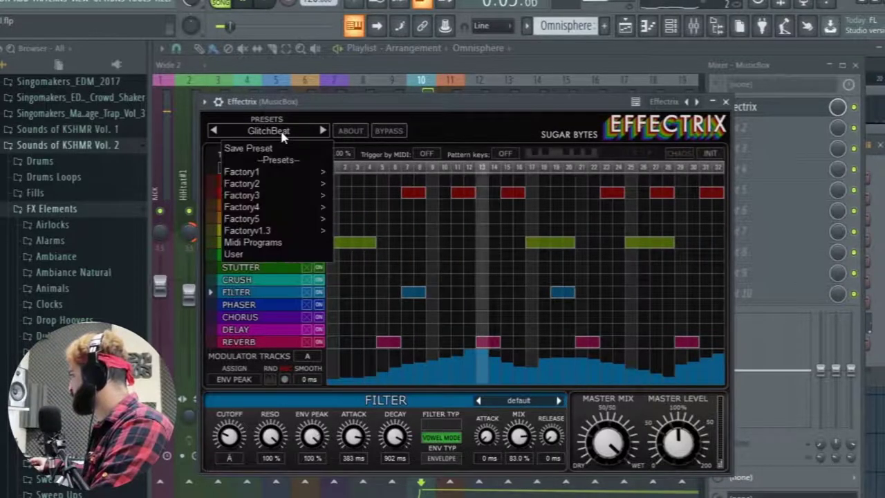
mouse_move(291, 219)
click(376, 253)
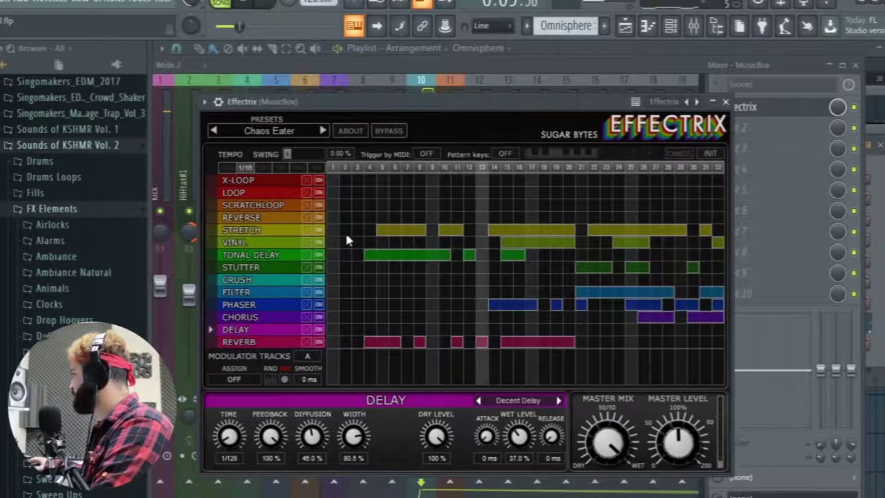
click(275, 133)
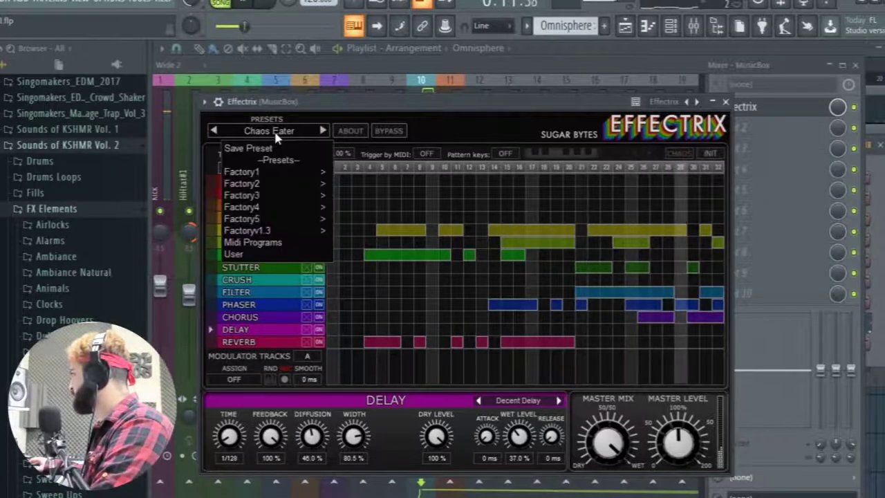
mouse_move(304, 207)
click(353, 263)
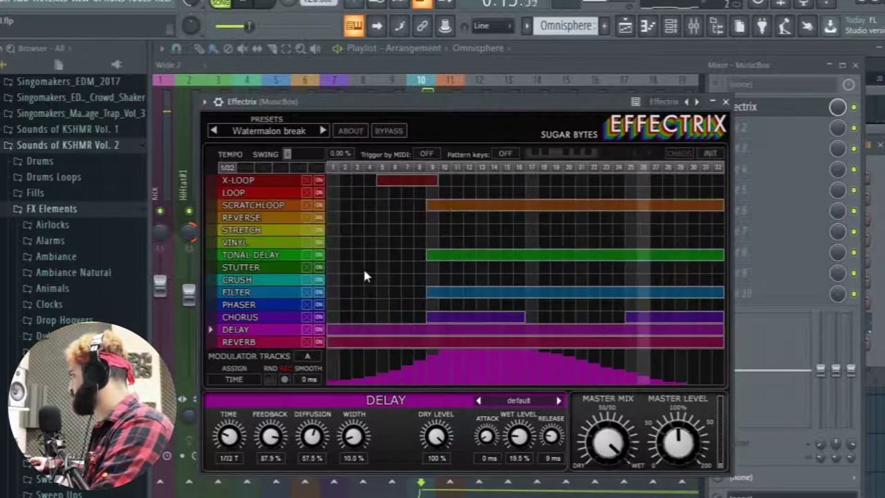
Load the Effectrix preset Far Beyond, stop the playback and close the plugin window.
click(272, 132)
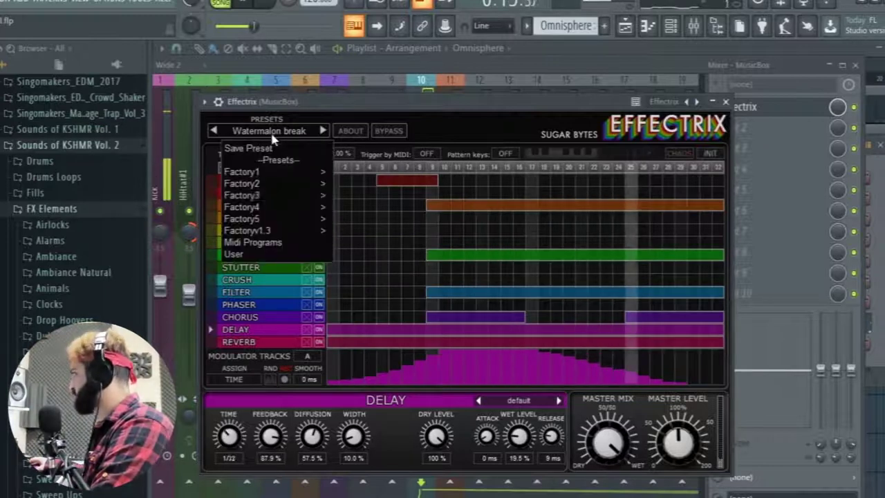
mouse_move(288, 231)
click(377, 297)
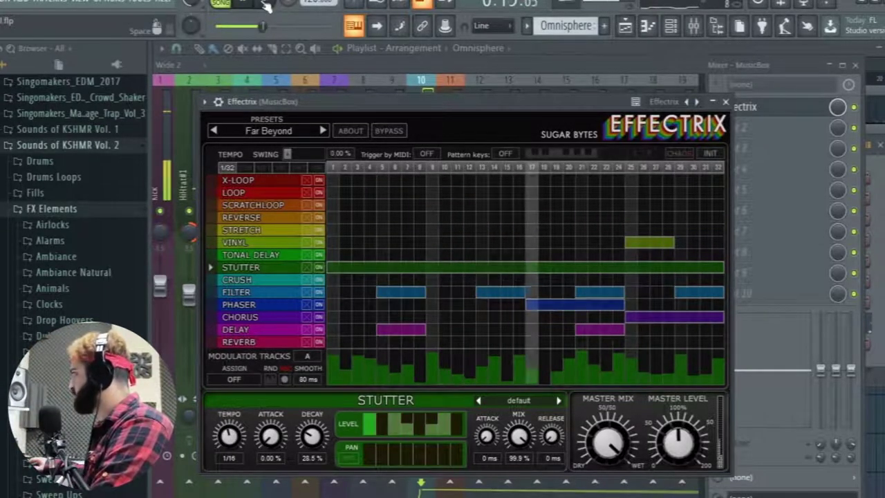
click(247, 6)
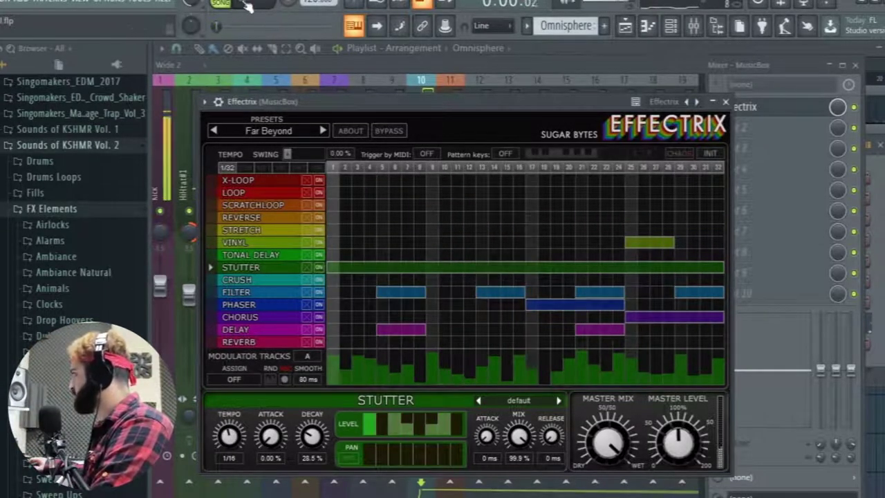
click(725, 103)
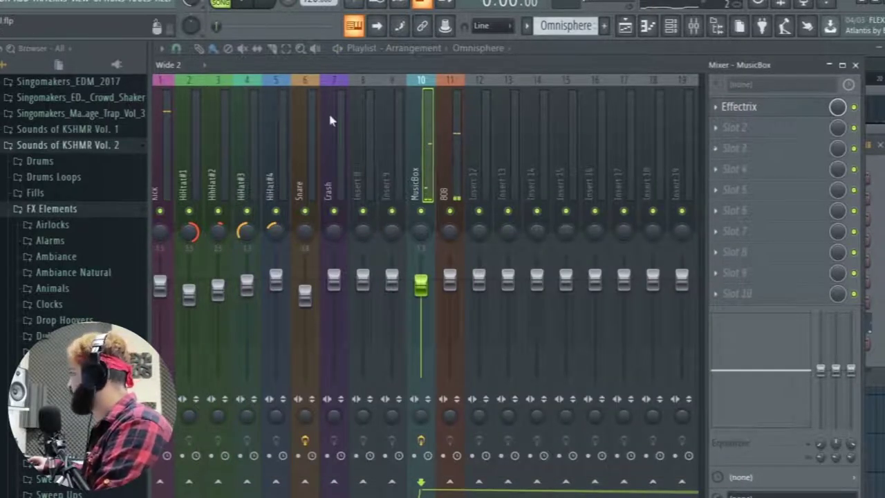
Create an automation clip for the mix level of Effectrix on the MusicBox mixer track.
double_click(579, 69)
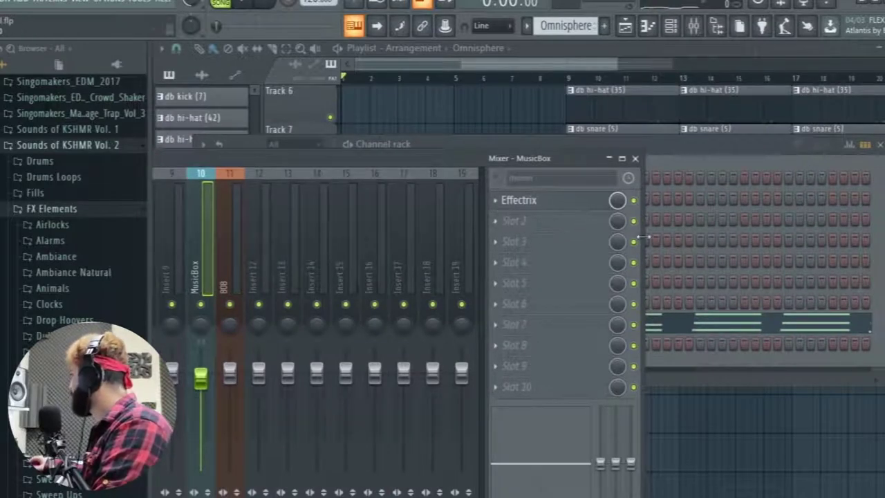
right_click(618, 201)
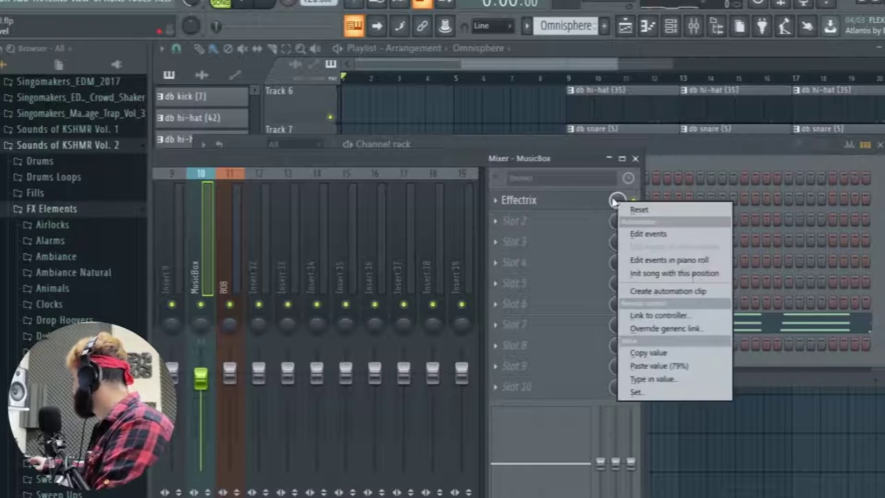
click(671, 291)
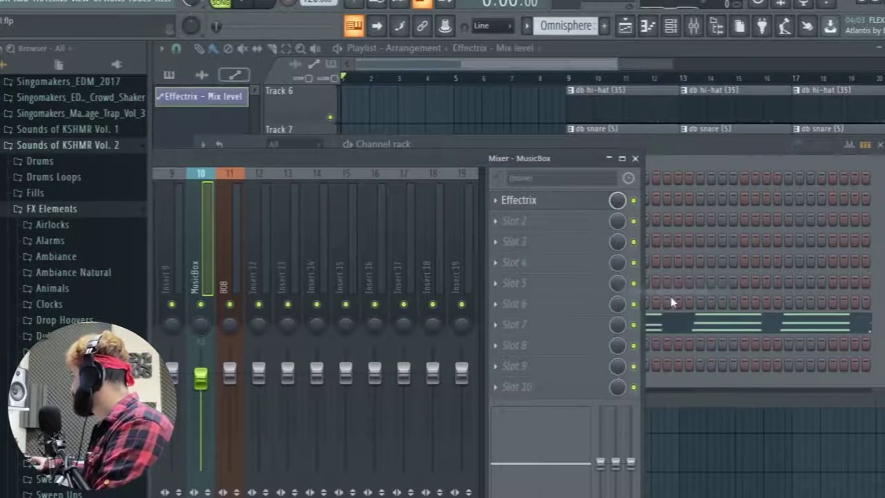
click(726, 444)
Shape the Effectrix mix level clip on Track 10 to hold until bar 9, drop to the minimum there and end around bar 10.
scroll(597, 360, down, 4)
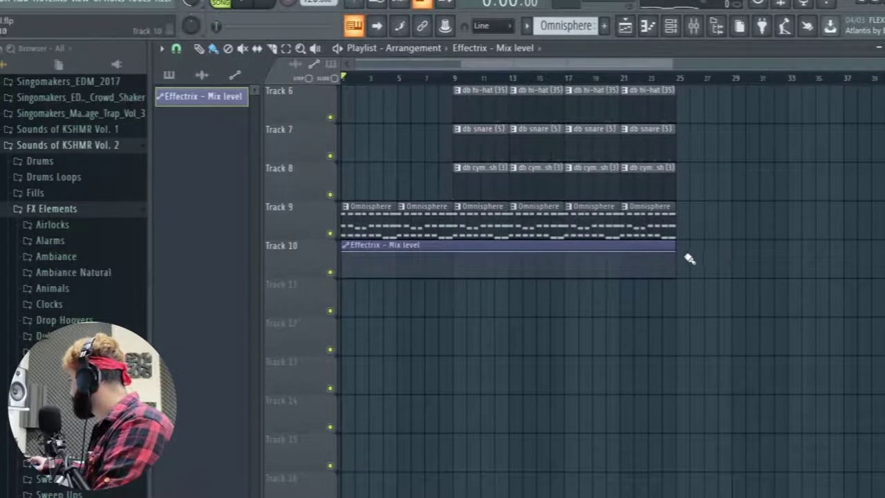
drag(679, 253, 437, 250)
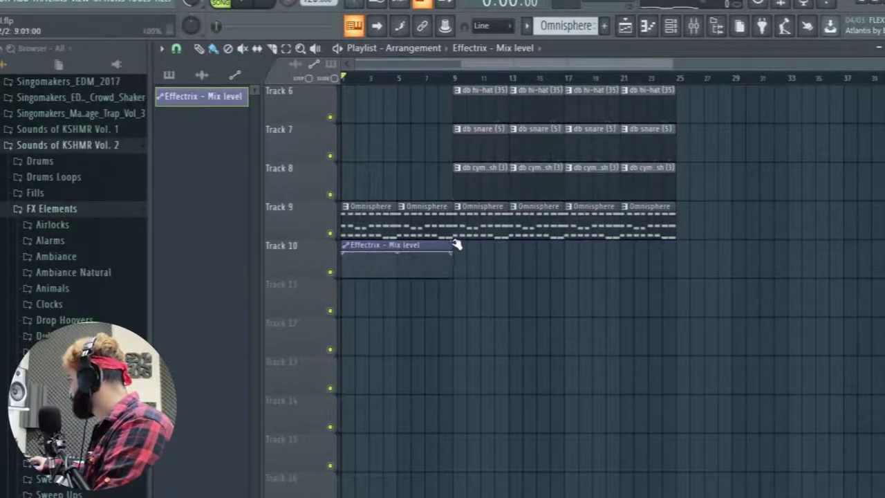
scroll(455, 276, up, 5)
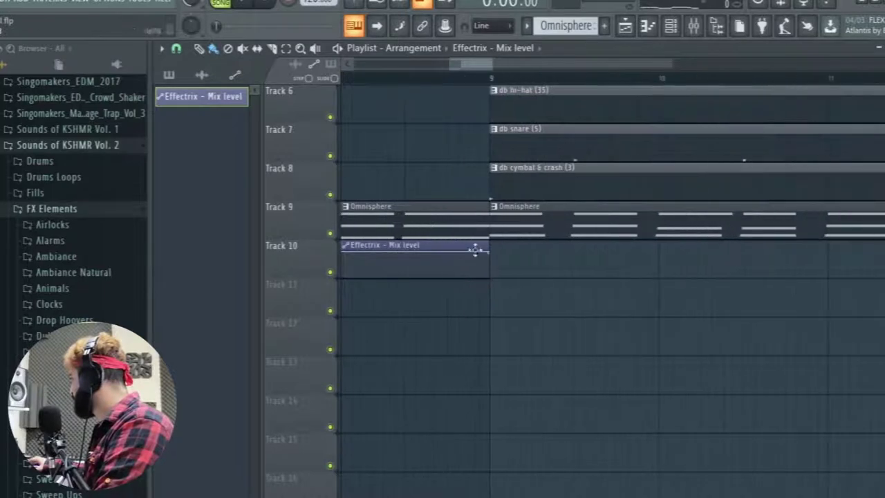
drag(484, 247, 685, 271)
scroll(685, 270, down, 5)
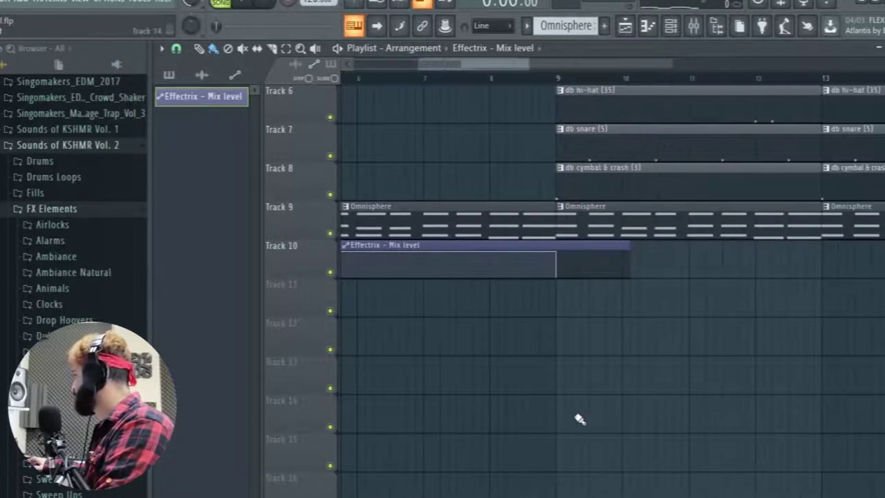
scroll(451, 191, down, 3)
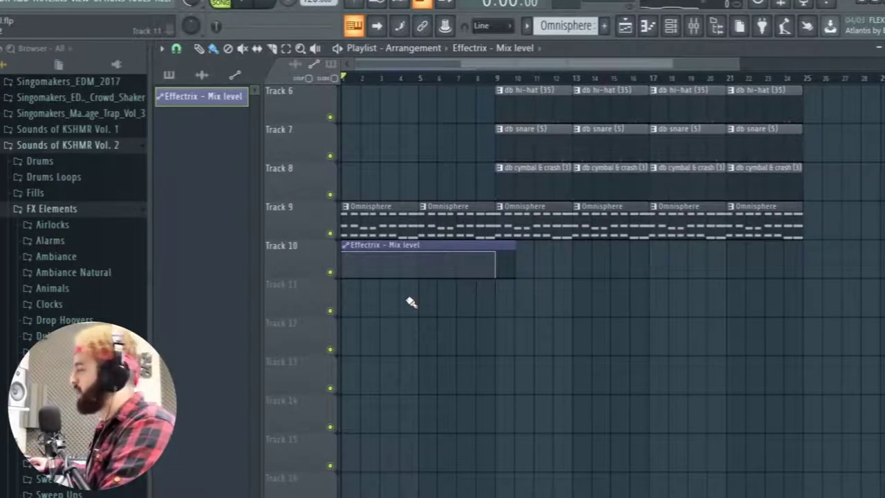
Play the song from the start past bar 9 to check the automated glitch effect, then stop.
key(space)
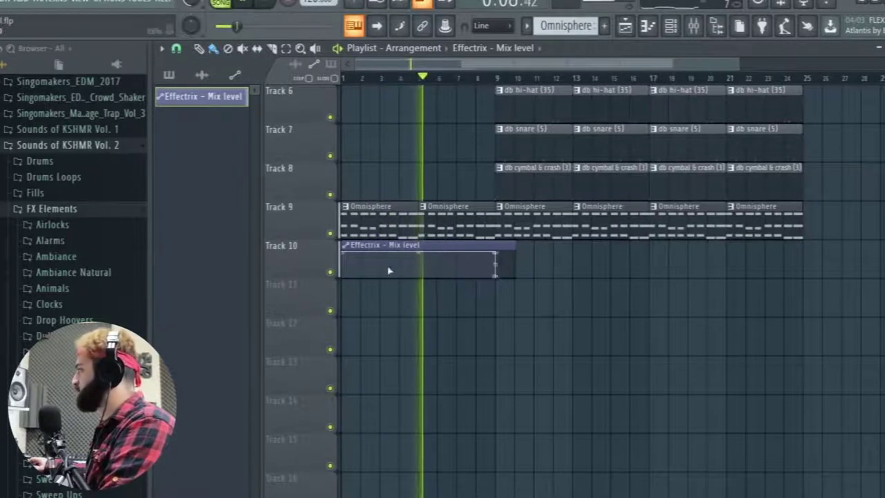
scroll(477, 401, up, 5)
scroll(462, 363, down, 3)
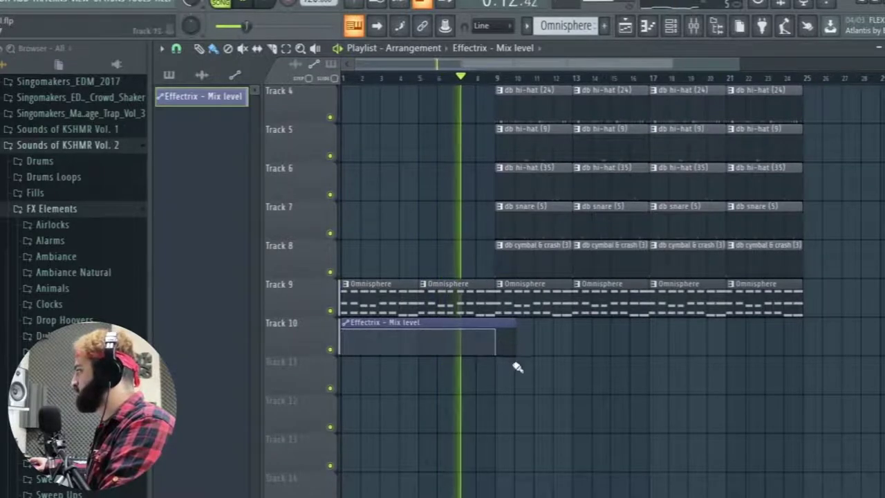
ctrl+scroll(490, 166, up, 3)
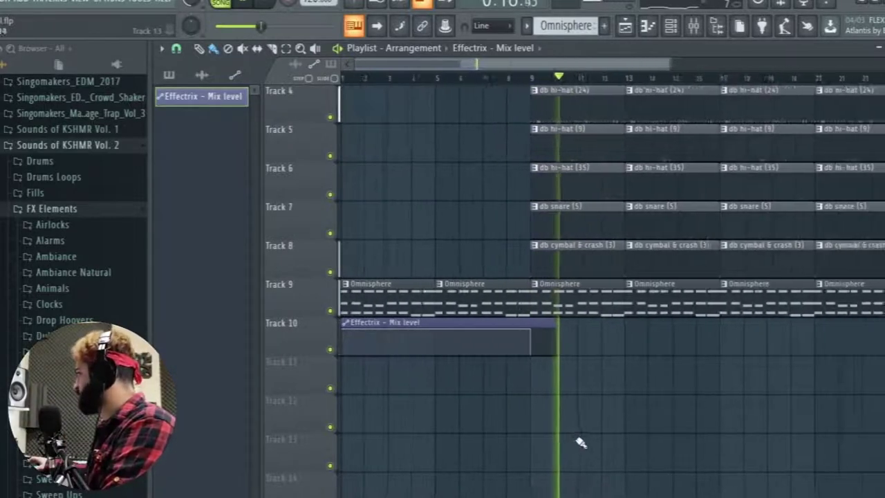
ctrl+scroll(547, 425, down, 3)
key(space)
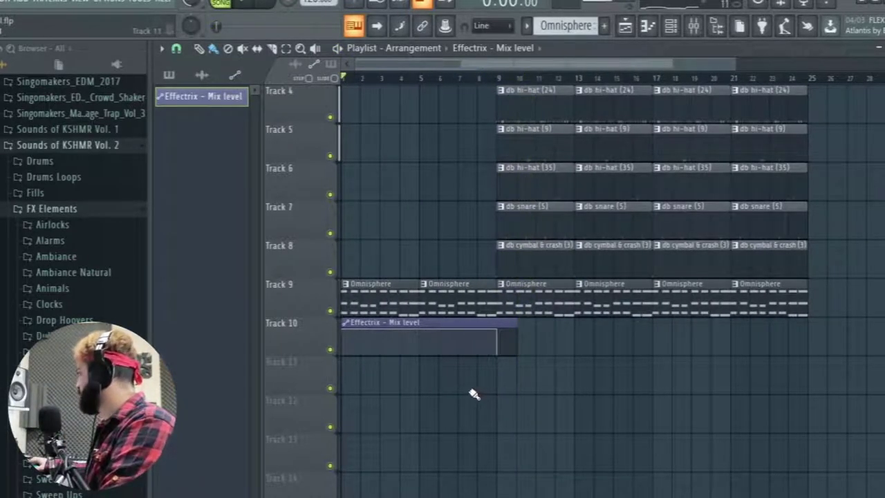
Shorten the Omnisphere clip before bar 9 on Track 9 so it leaves a short gap at the end of bar 8.
ctrl+scroll(505, 401, up, 5)
click(615, 306)
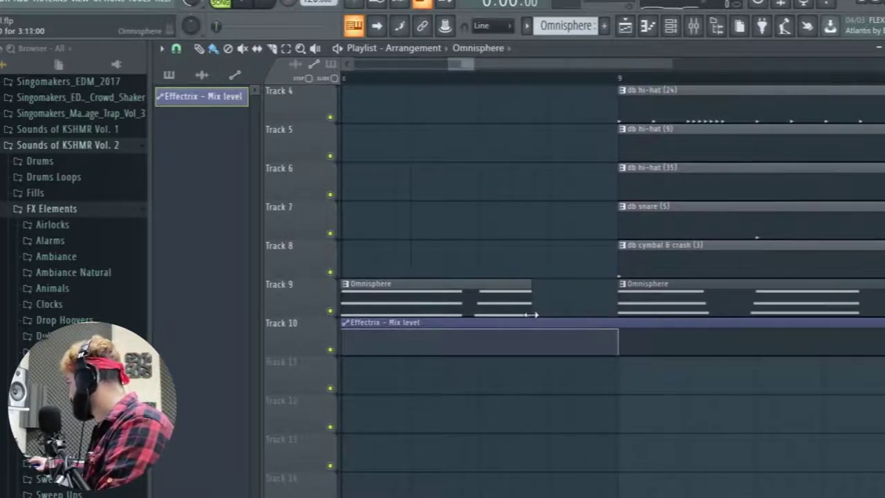
ctrl+scroll(524, 211, down, 2)
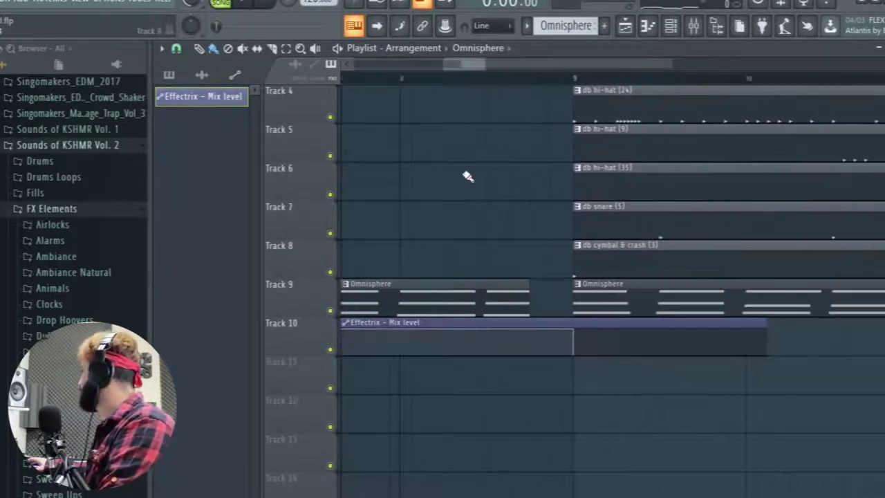
Add the BELLS preset as a second Omnisphere channel and route it to mixer track 12.
key(F6)
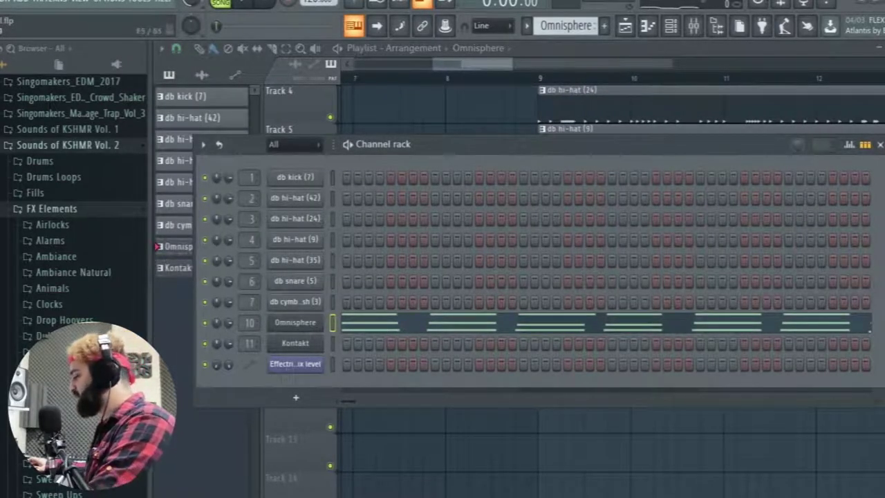
click(300, 399)
mouse_move(335, 234)
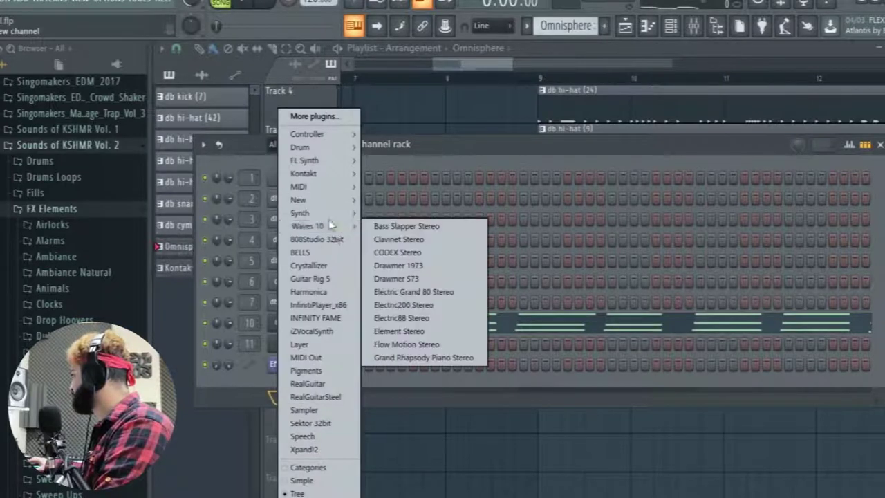
mouse_move(323, 175)
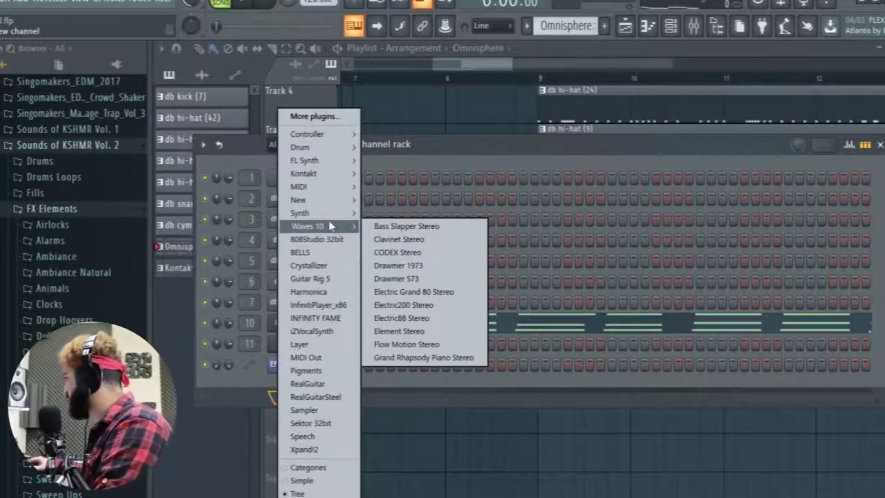
click(303, 252)
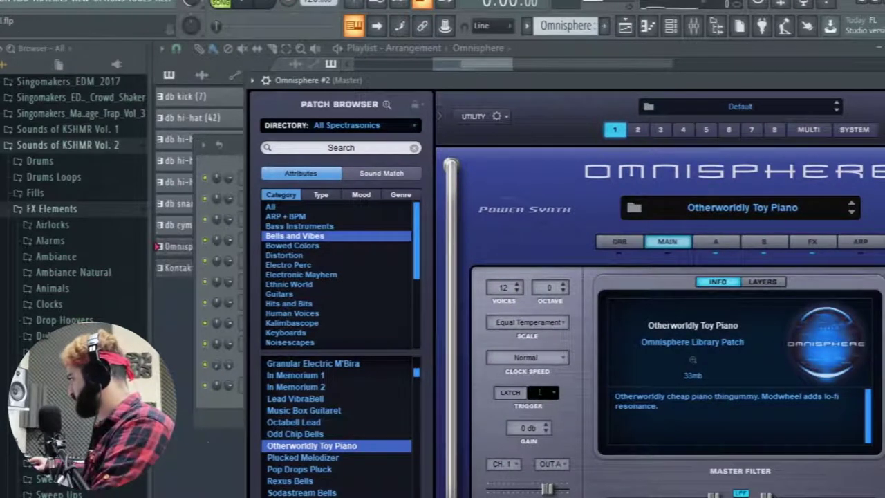
click(211, 415)
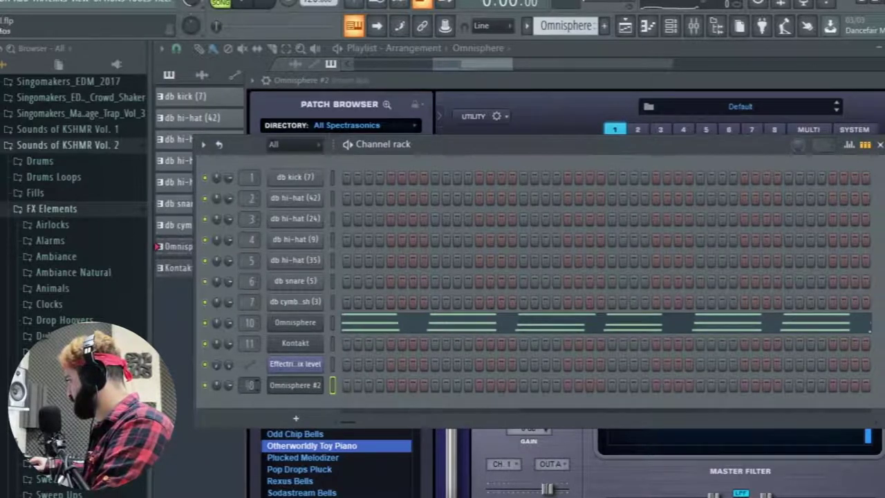
Switch to the empty Pattern 10 for the new channel and close the Omnisphere #2 plugin window.
right_click(279, 385)
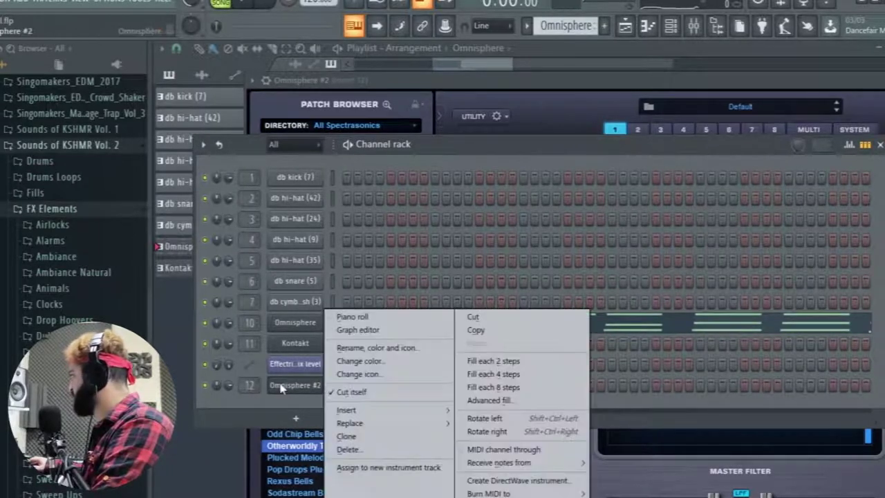
click(349, 316)
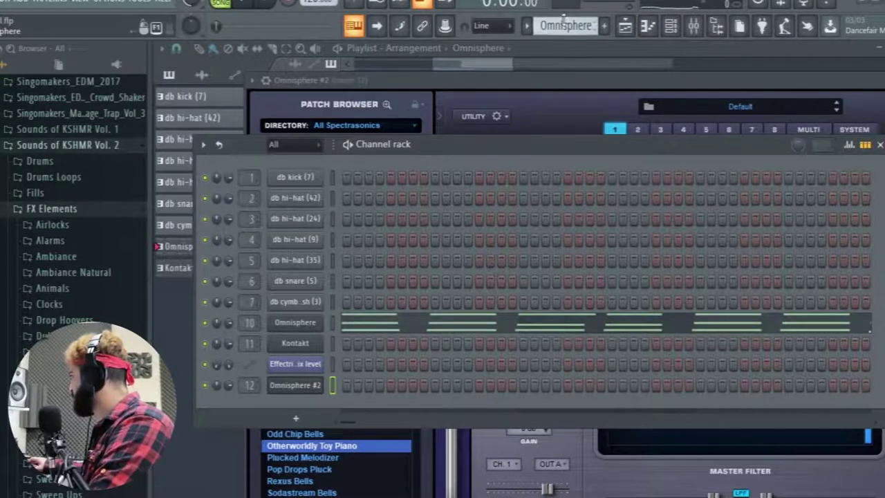
scroll(564, 21, up, 7)
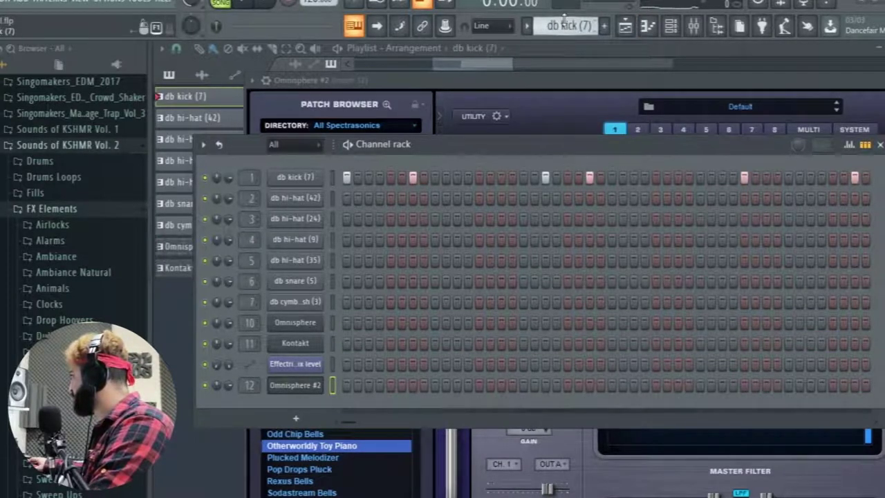
scroll(563, 17, down, 7)
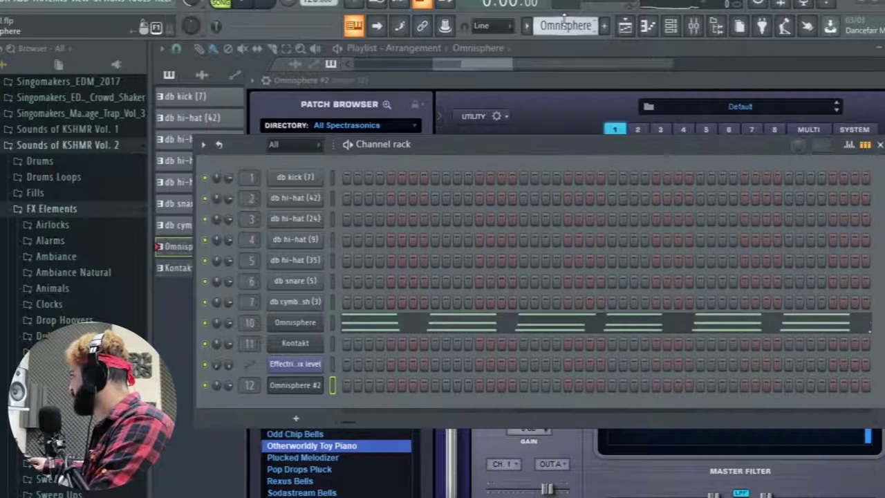
scroll(564, 17, down, 2)
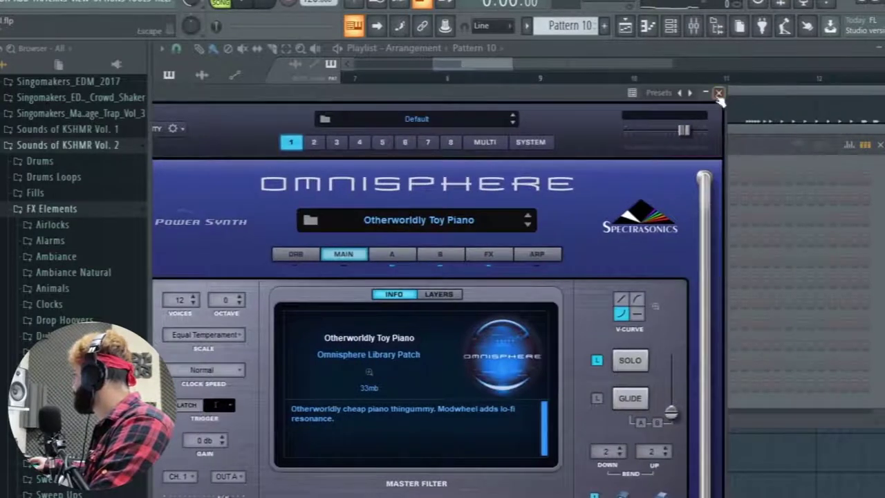
click(719, 94)
Open the piano roll of Omnisphere #2 in Pattern 10, paste the melody notes and return to the playlist.
right_click(321, 385)
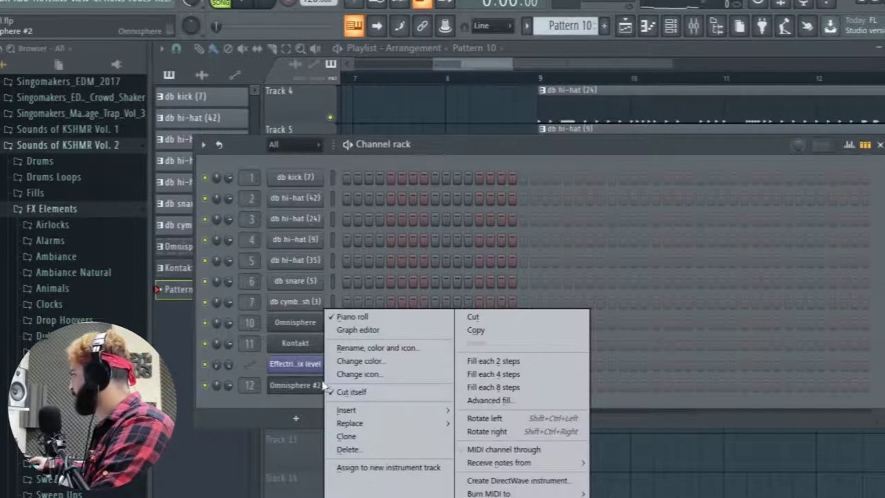
click(370, 317)
right_click(318, 318)
click(342, 317)
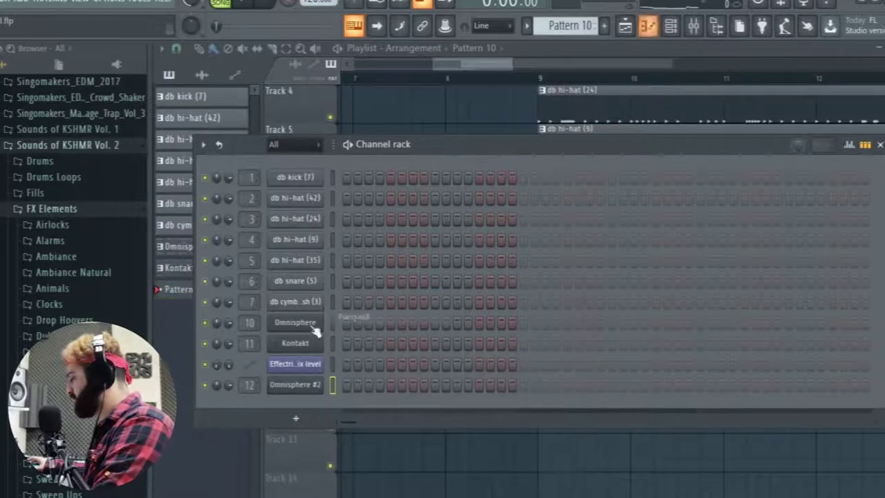
key(ctrl+v)
click(463, 69)
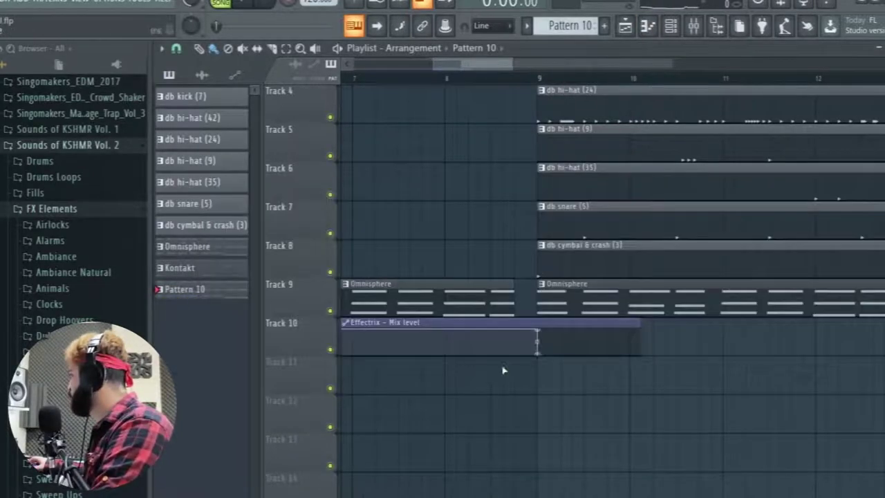
Place Pattern 10 on Track 11 of the playlist, starting at bar 1.
scroll(546, 442, down, 5)
click(495, 384)
drag(553, 389, 403, 389)
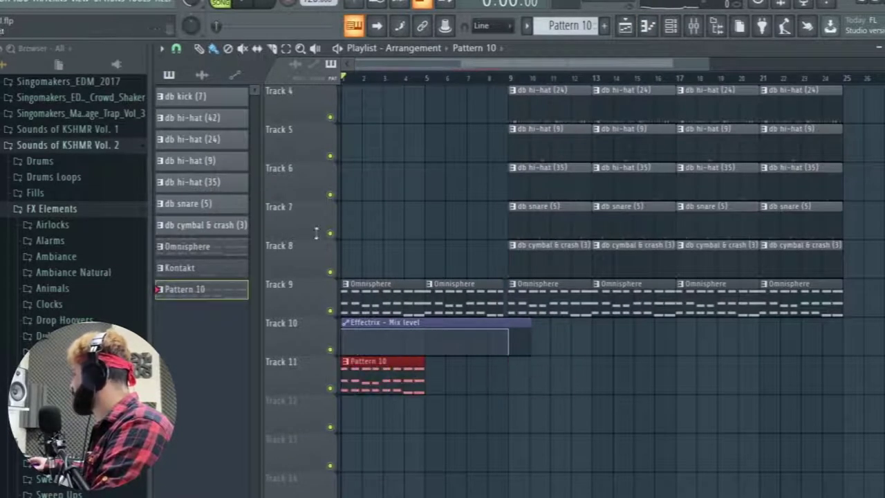
Play the song and lower the bells on mixer track 12 to about -11.7 dB.
double_click(398, 387)
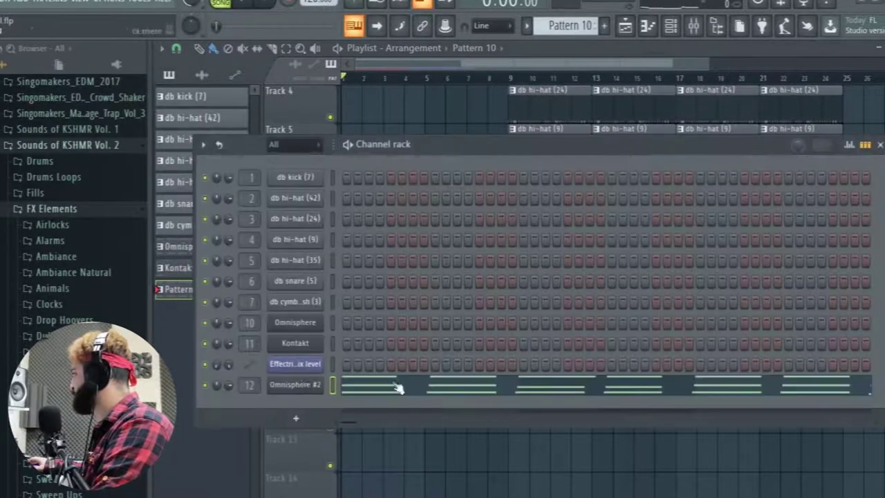
double_click(245, 387)
key(space)
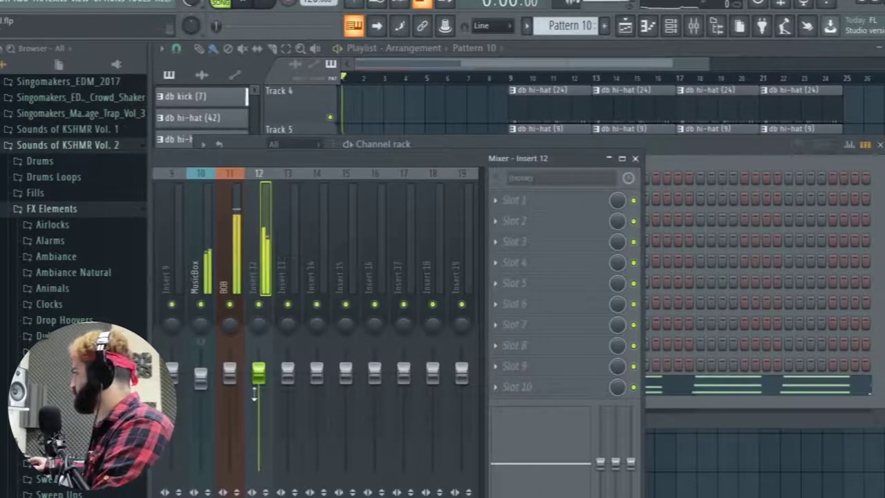
drag(259, 373, 261, 423)
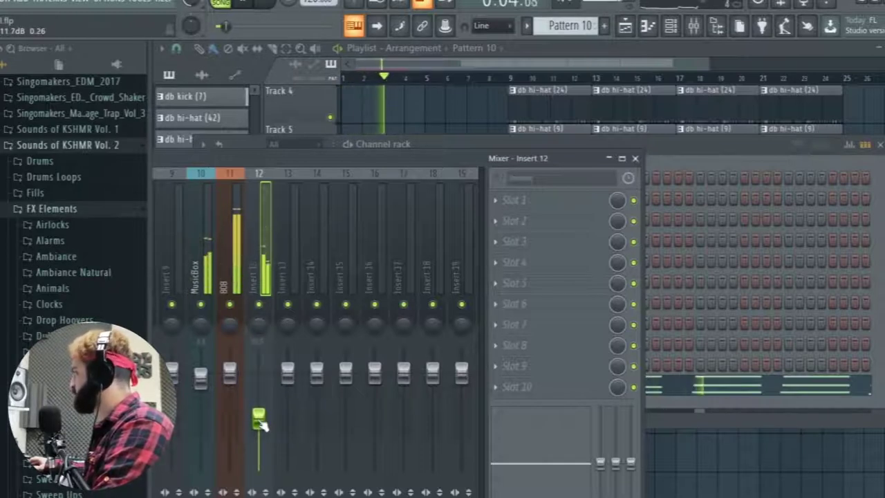
Move the mixer clear of the channel rack and replay the song to check the bells' level.
drag(343, 163, 525, 91)
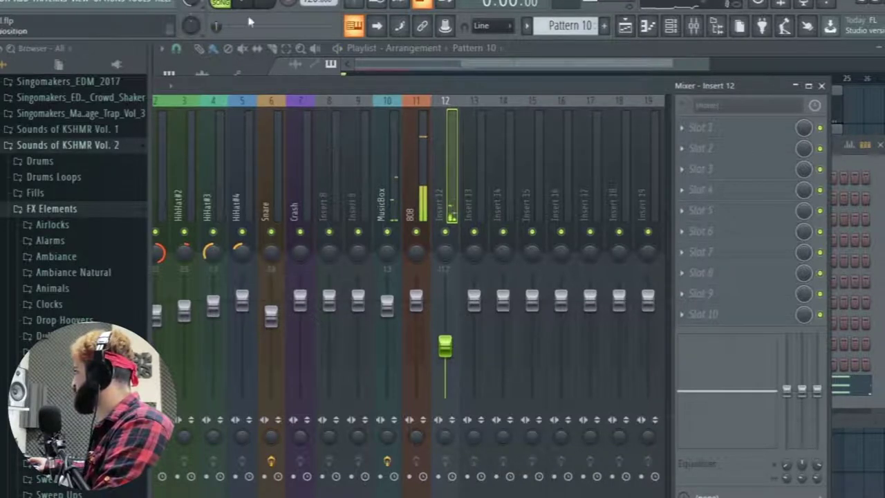
drag(630, 87, 667, 370)
key(space)
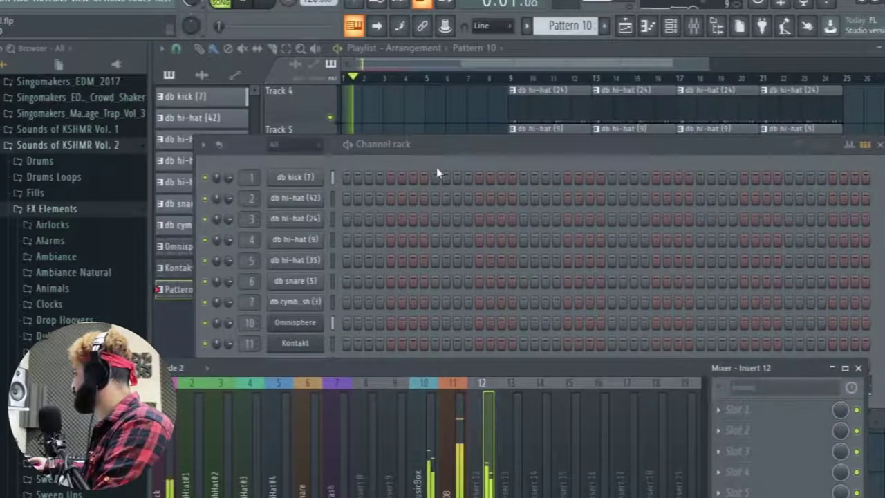
drag(487, 367, 618, 447)
key(space)
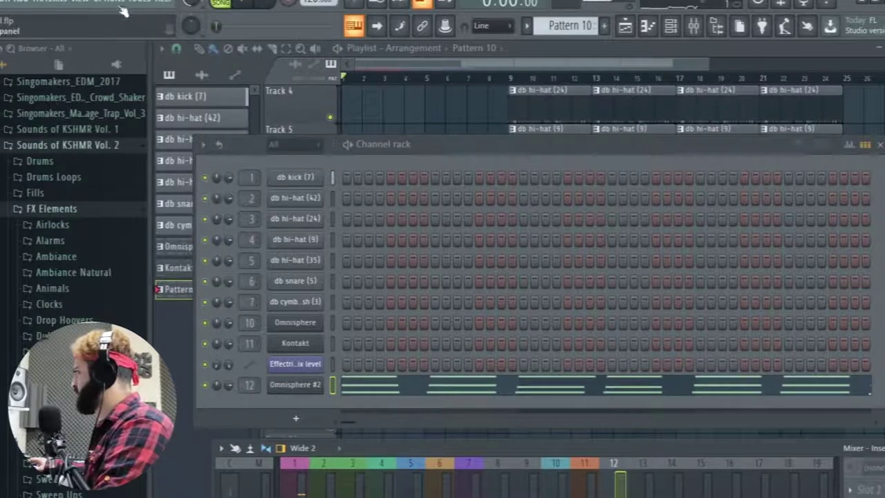
Check the audio settings, and return to the playlist to repeat the Pattern 10 clip at bar 5 on Track 11.
click(137, 3)
mouse_move(114, 3)
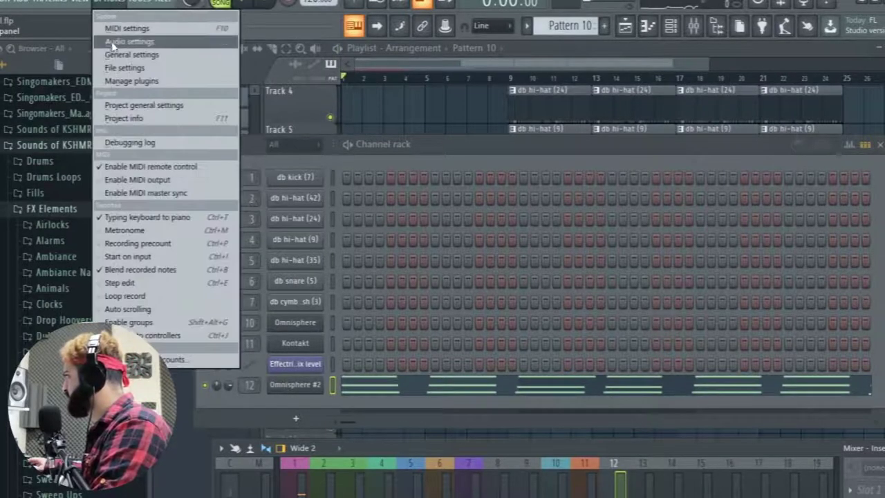
click(115, 41)
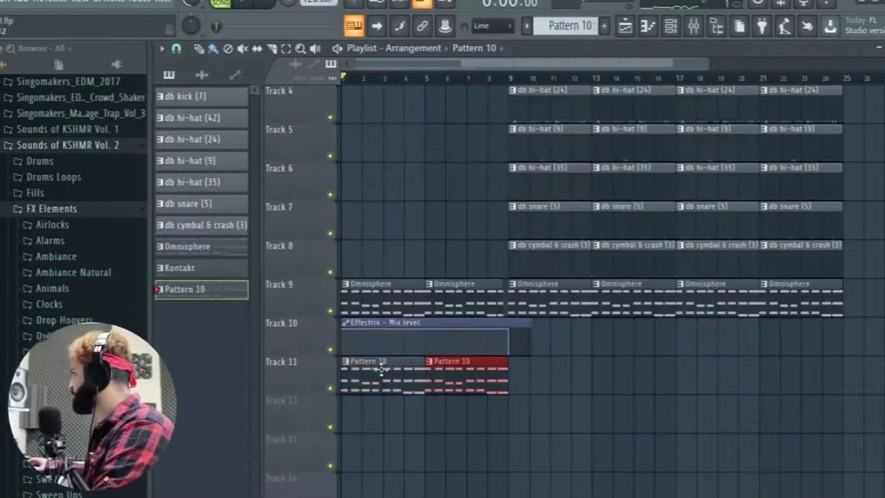
Play the song and open the piano roll of Omnisphere #2 in Pattern 10.
key(space)
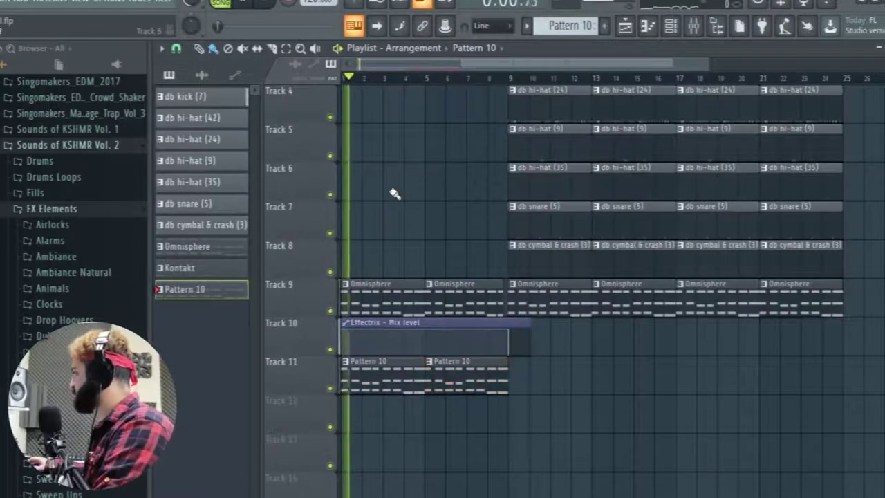
key(F6)
right_click(321, 386)
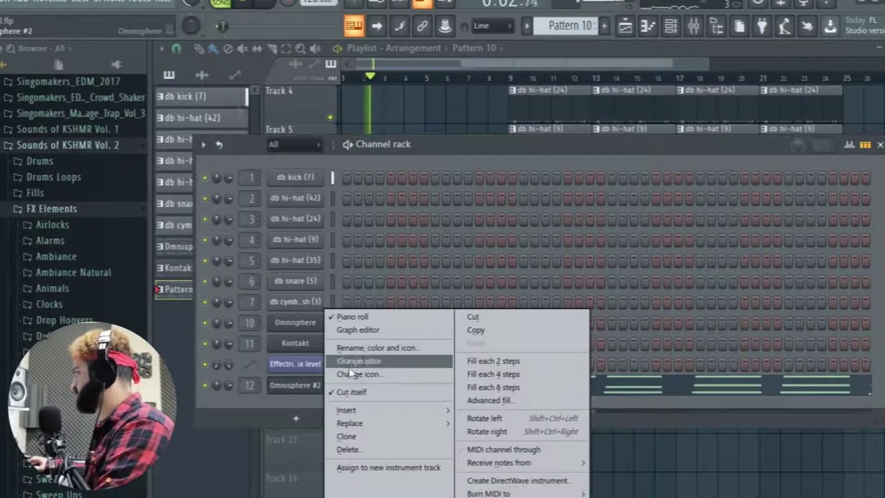
click(382, 319)
right_click(316, 385)
click(377, 318)
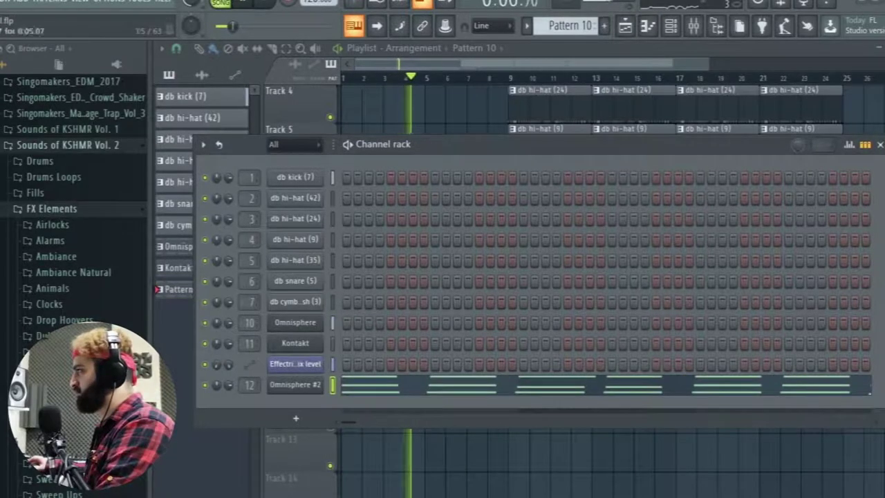
Raise the top notes of several Omnisphere #2 chords in Pattern 10, auditioning the changes, and return to the playlist.
key(space)
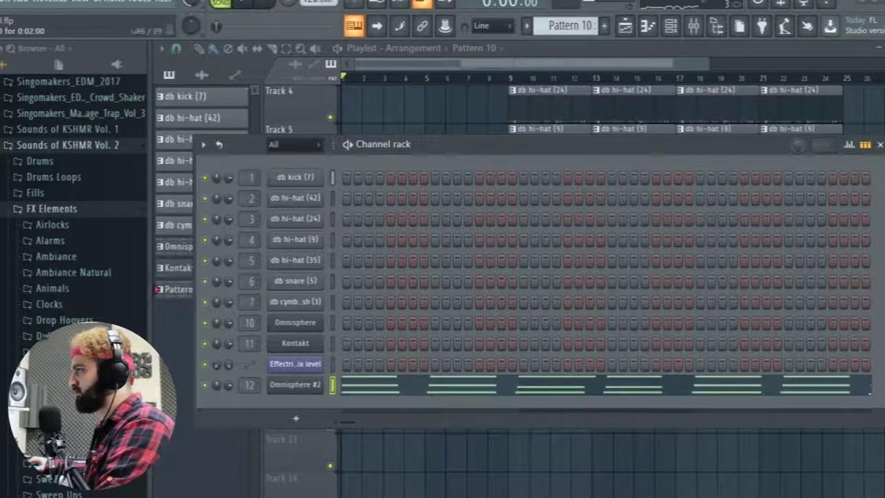
key(space)
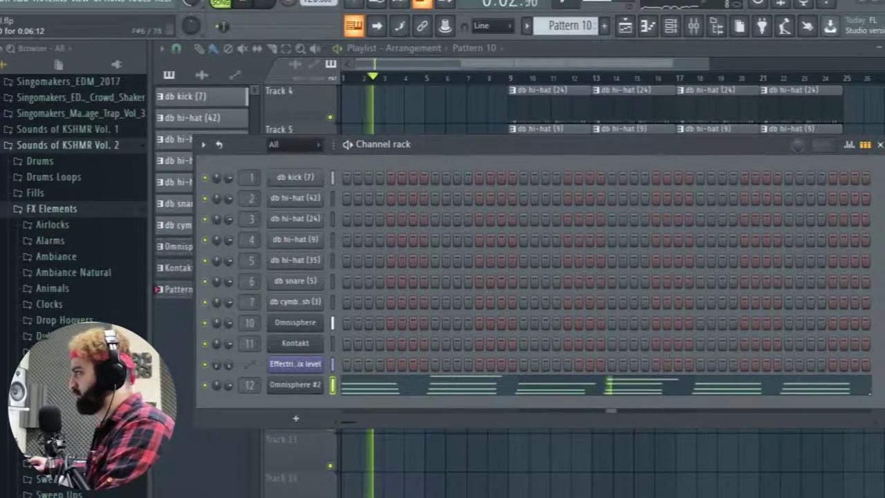
key(space)
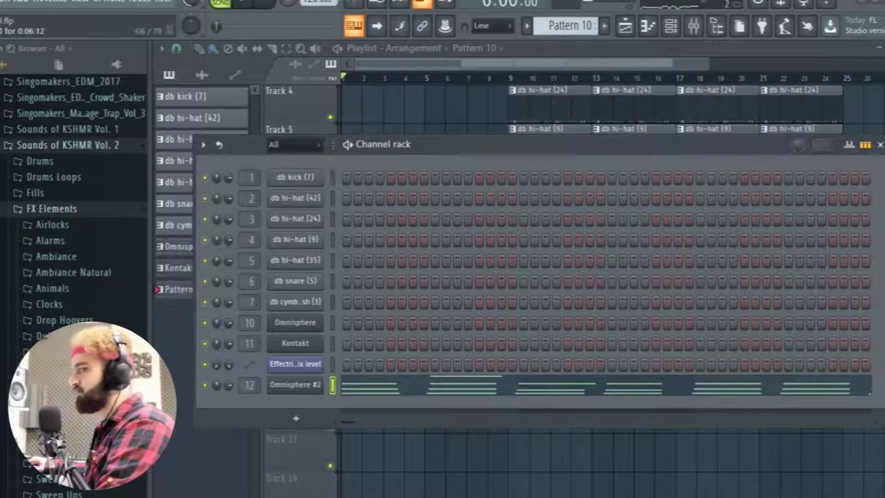
key(space)
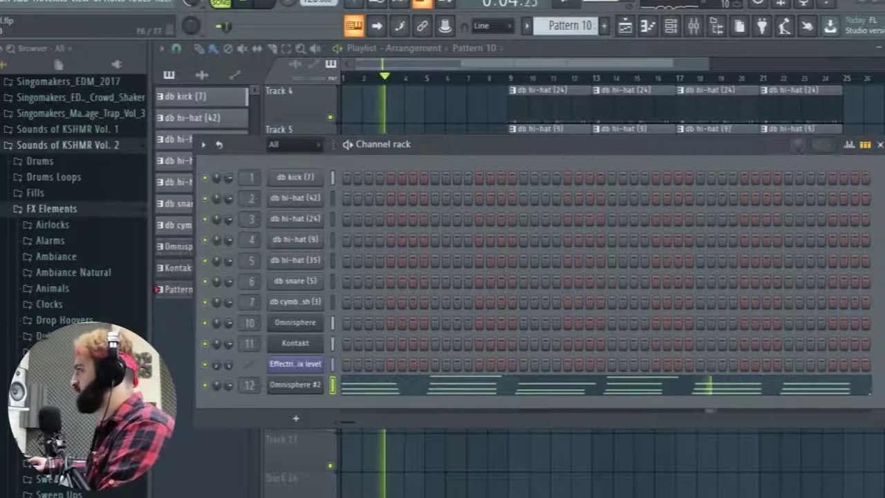
key(space)
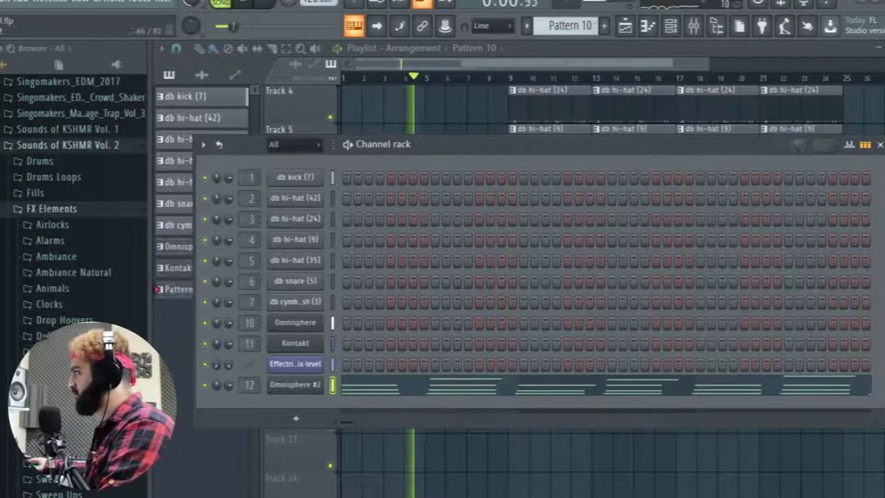
key(space)
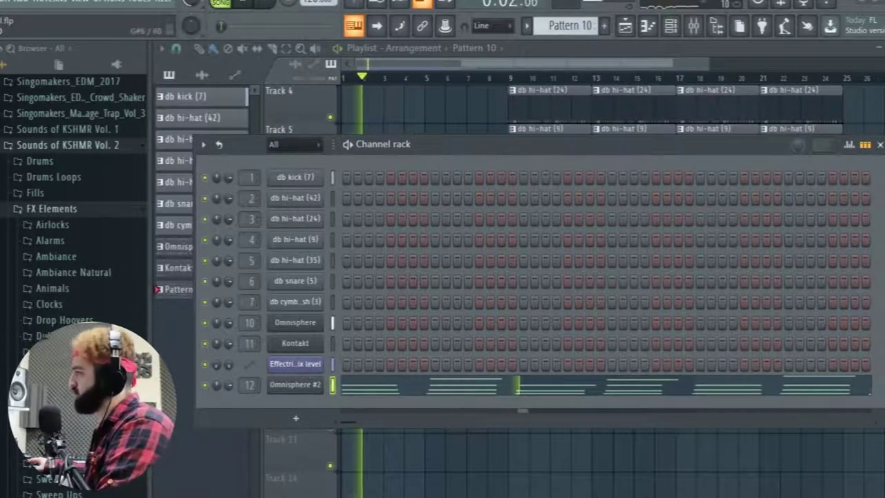
right_click(463, 88)
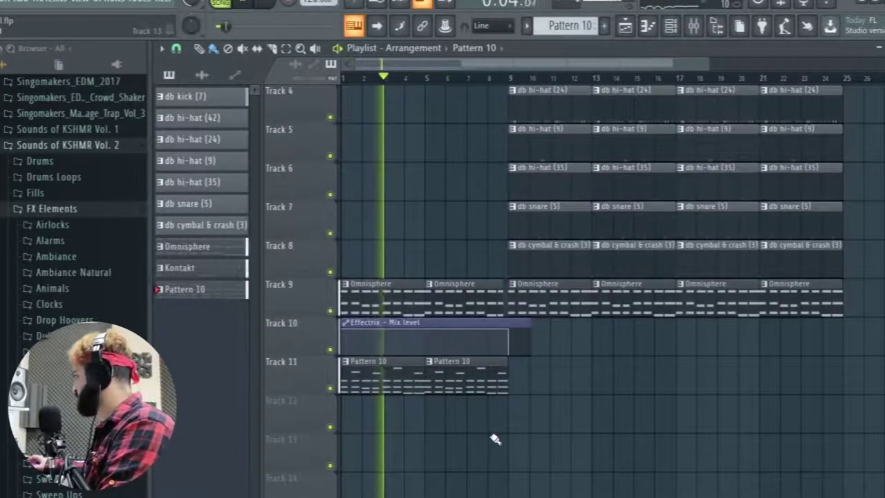
Shorten the second Pattern 10 clip on Track 11 to end together with the Omnisphere clip before bar 9.
key(space)
scroll(511, 429, up, 4)
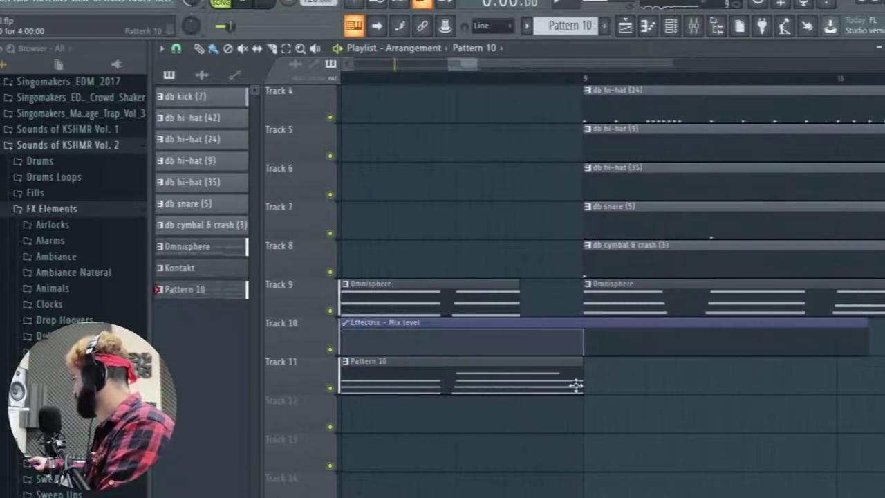
drag(582, 384, 523, 389)
scroll(607, 424, down, 5)
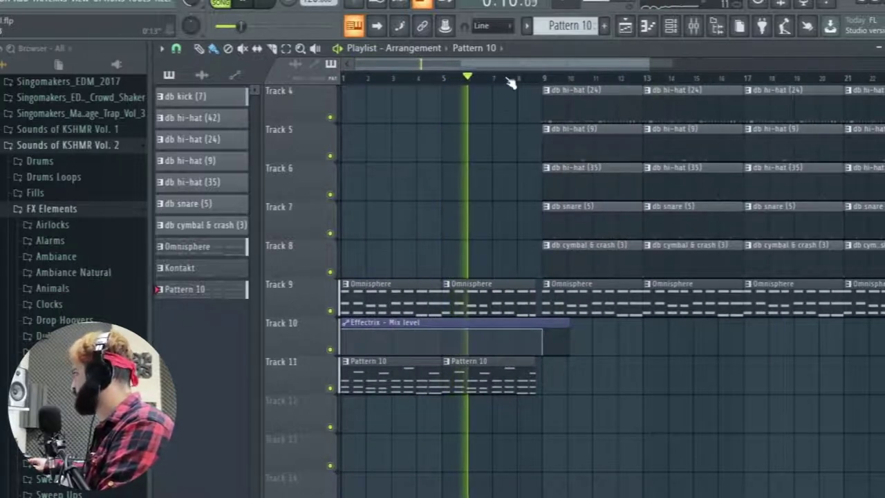
Play the transition into bar 9 and shorten the Omnisphere and Pattern 10 clips before it to a length of 3:08:00.
scroll(580, 450, down, 4)
scroll(568, 451, up, 1)
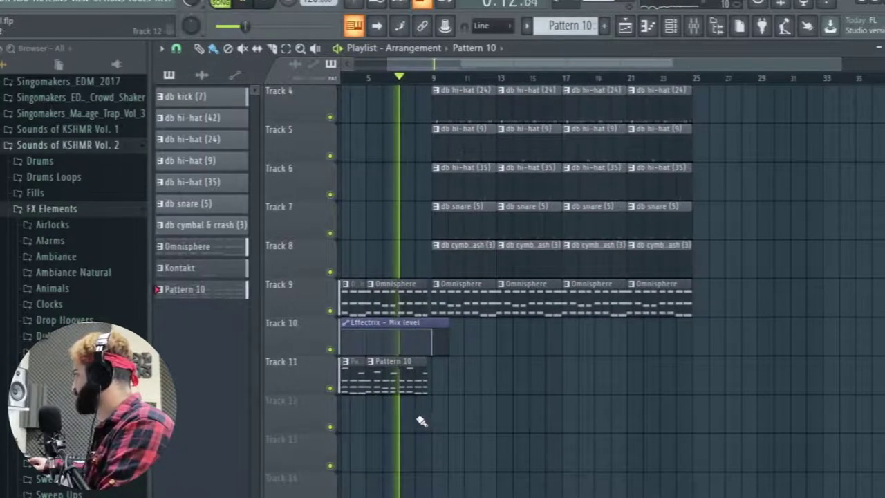
scroll(416, 409, up, 3)
scroll(414, 389, up, 4)
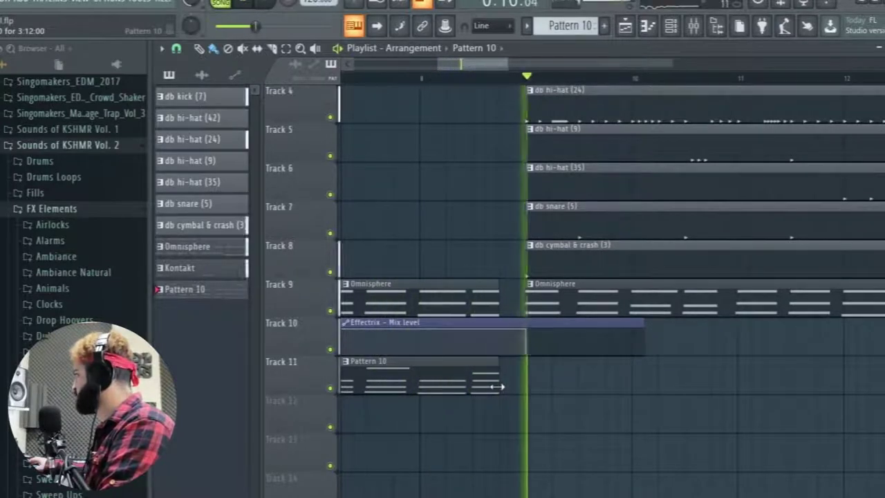
key(space)
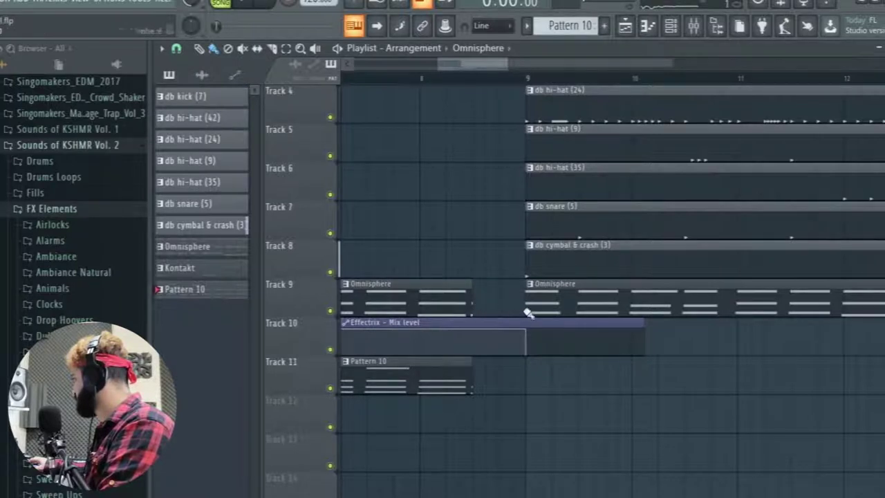
Reshape the Effectrix mix level automation to fall in a curve from bar 8 to bar 9, and extend the Omnisphere clip to bar 9.
drag(526, 330, 491, 361)
drag(436, 353, 421, 327)
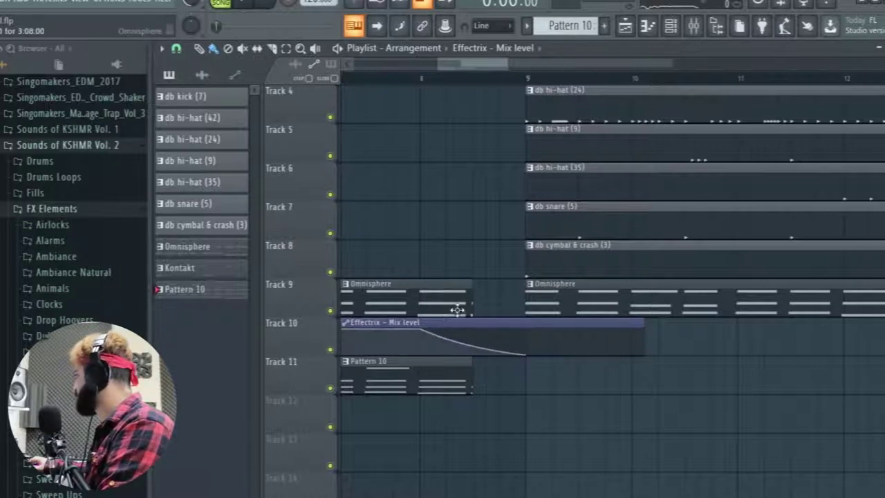
drag(470, 304, 526, 304)
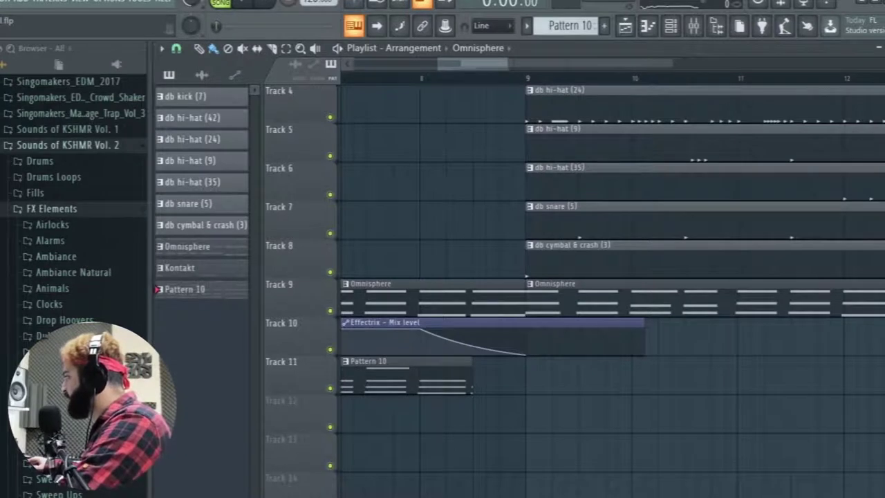
Find KSHMR Cymbal Transition 04 in the Sounds of KSHMR Vol. 2 cymbal transitions, place it on Track 12 with its peak around bar 9, and start playback.
scroll(74, 207, down, 6)
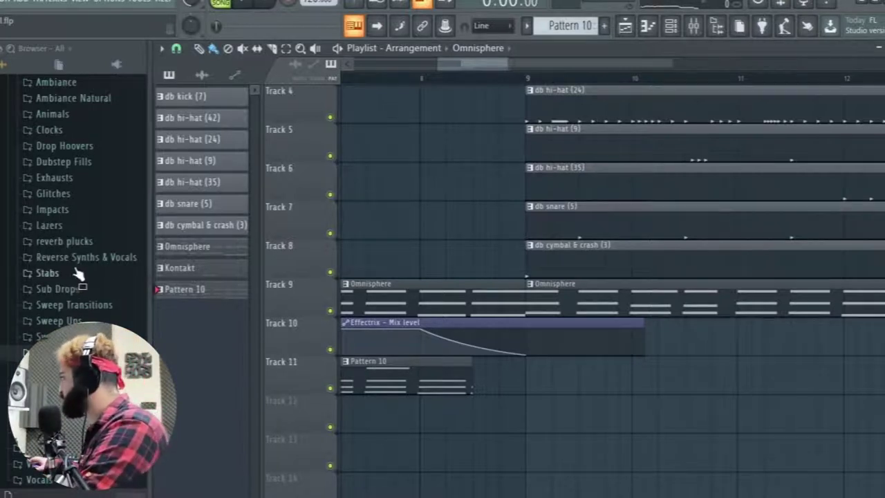
scroll(69, 263, up, 2)
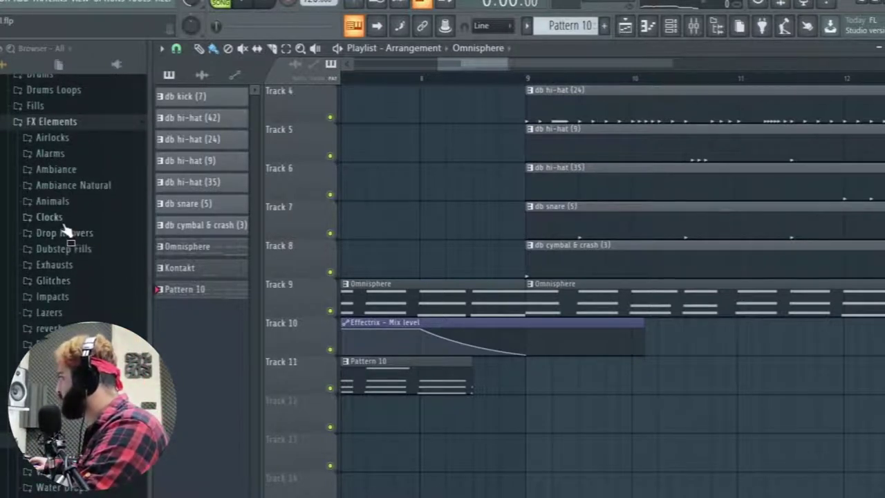
scroll(68, 262, down, 2)
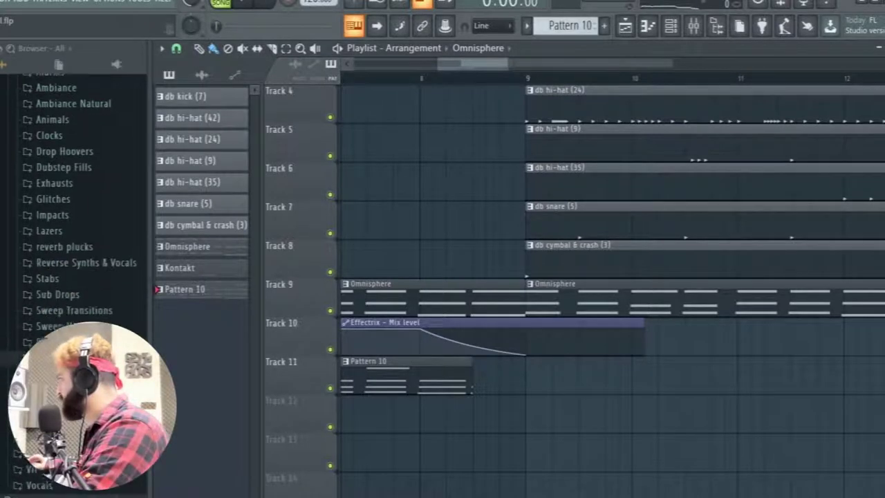
scroll(69, 263, up, 2)
scroll(68, 263, down, 2)
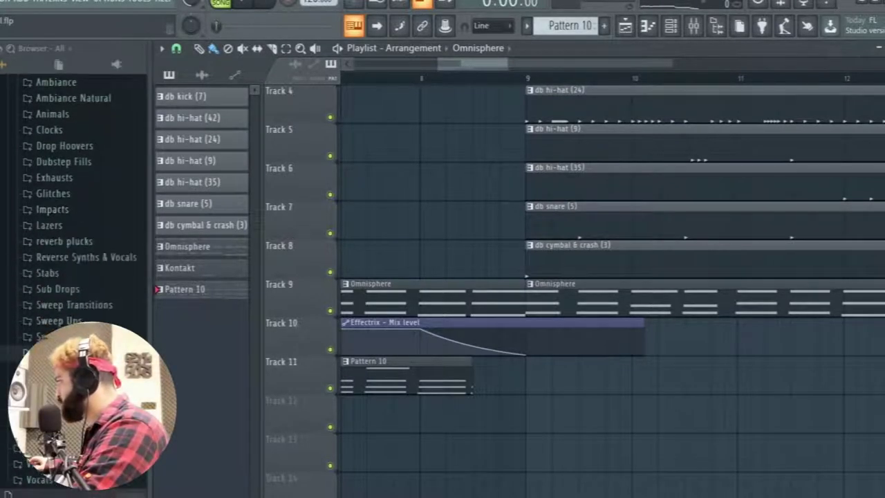
scroll(68, 262, up, 2)
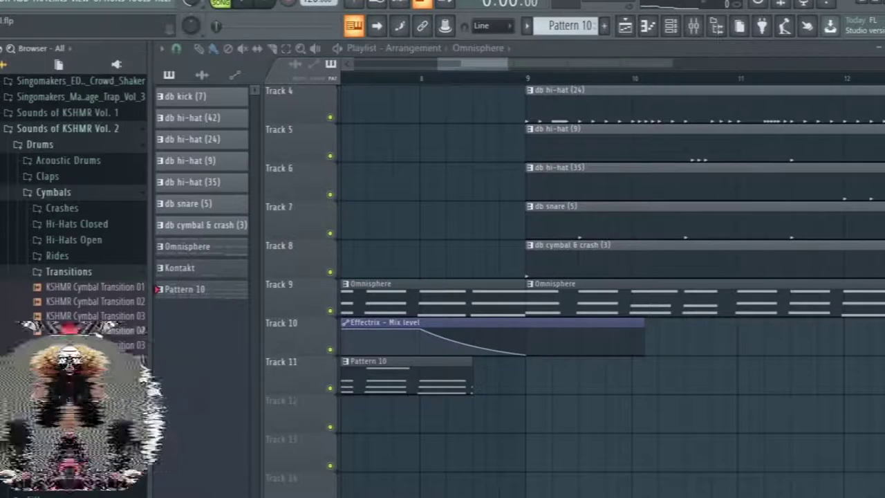
click(90, 331)
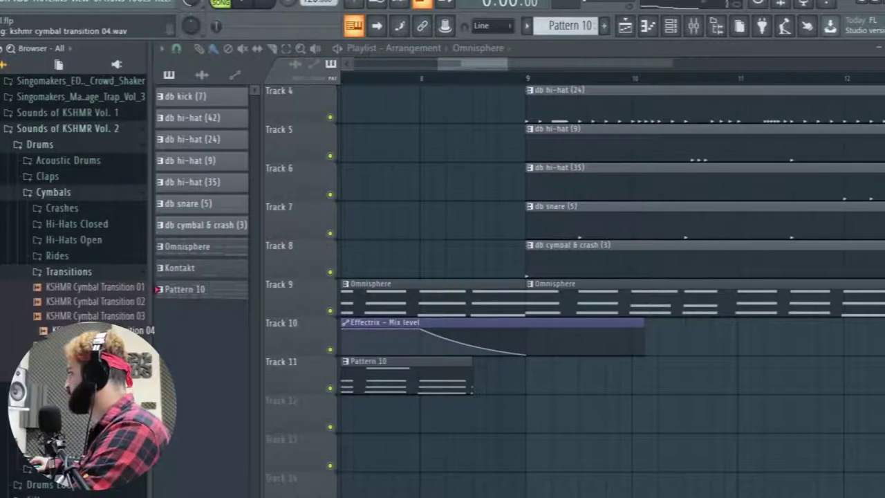
drag(96, 330, 439, 409)
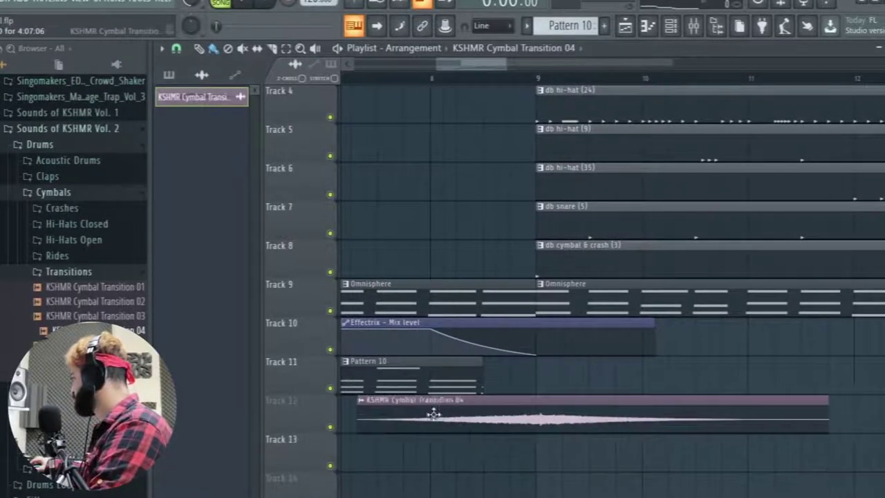
scroll(567, 457, up, 6)
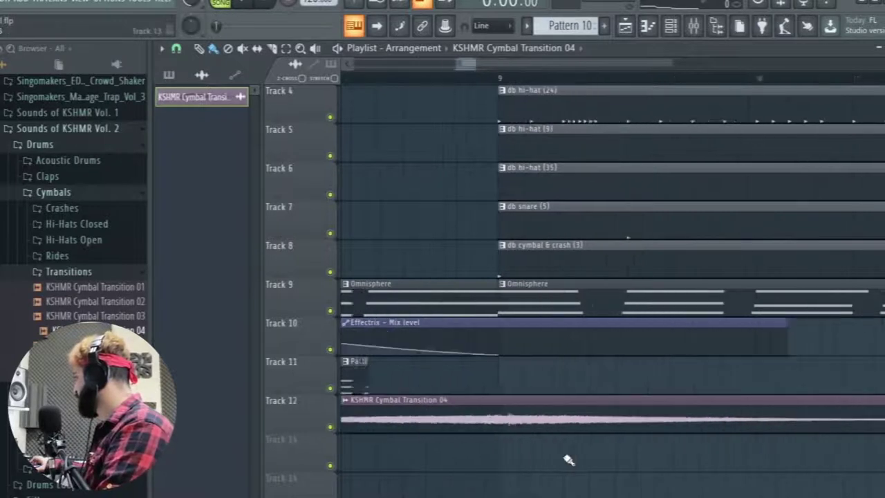
key(space)
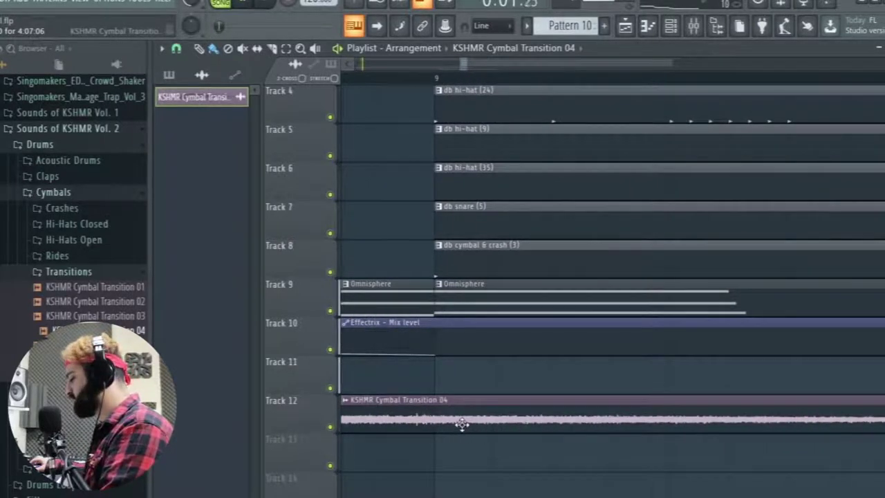
Route the KSHMR Cymbal Transition 04 sample to mixer track 8 and lower that track's volume fader.
scroll(538, 454, down, 5)
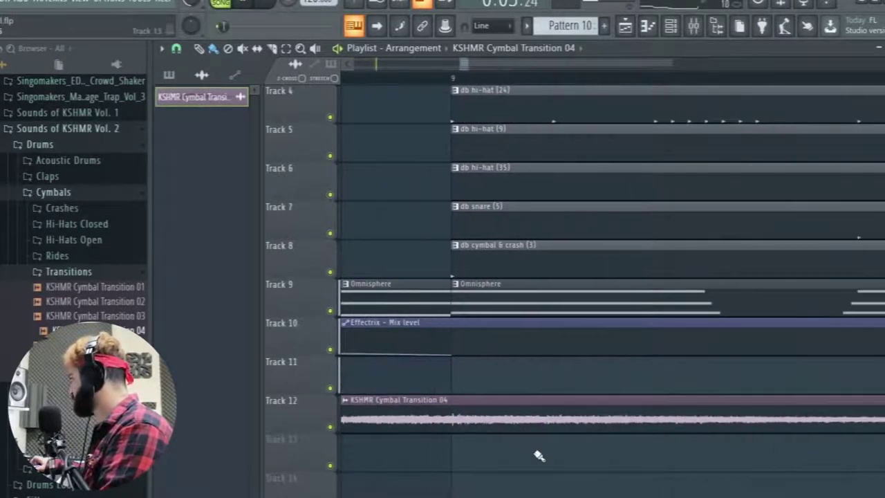
scroll(508, 463, down, 1)
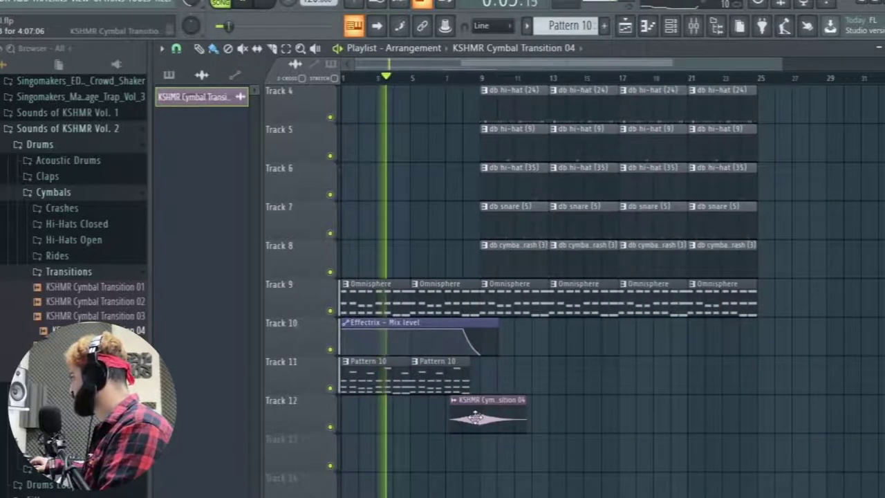
double_click(473, 414)
key(ctrl+l)
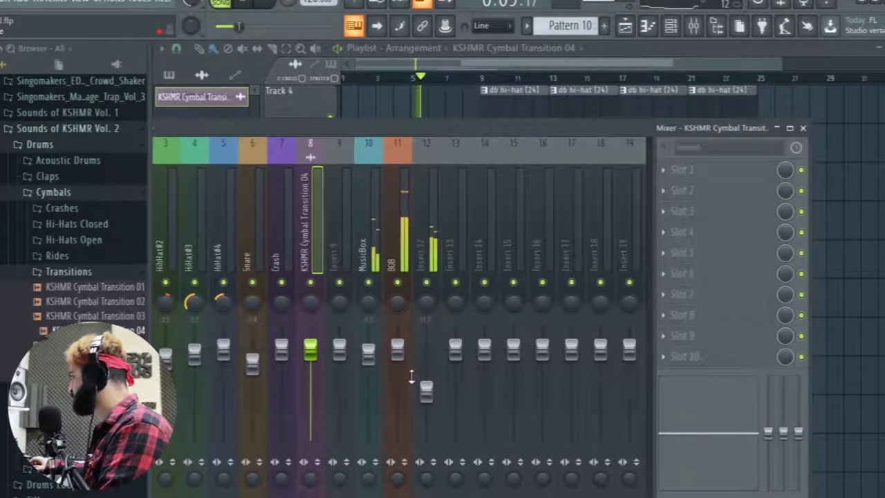
click(400, 377)
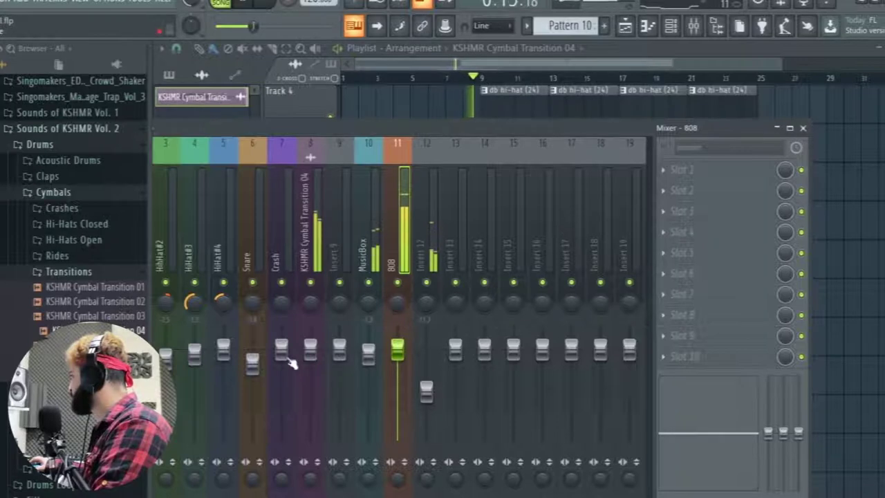
drag(310, 353, 313, 394)
click(803, 128)
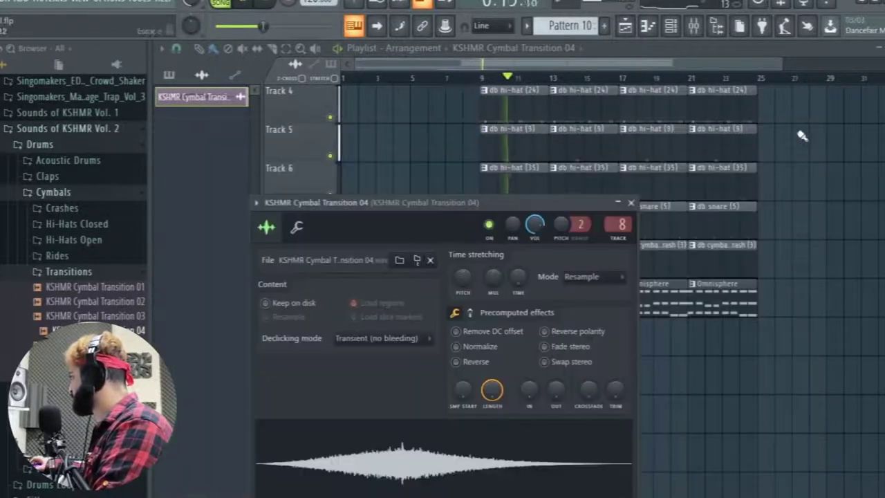
right_click(756, 393)
Delete the Effectrix mix level automation point at bar 8 for a longer fall towards bar 9, and play the transition from just after bar 6.
scroll(449, 256, up, 4)
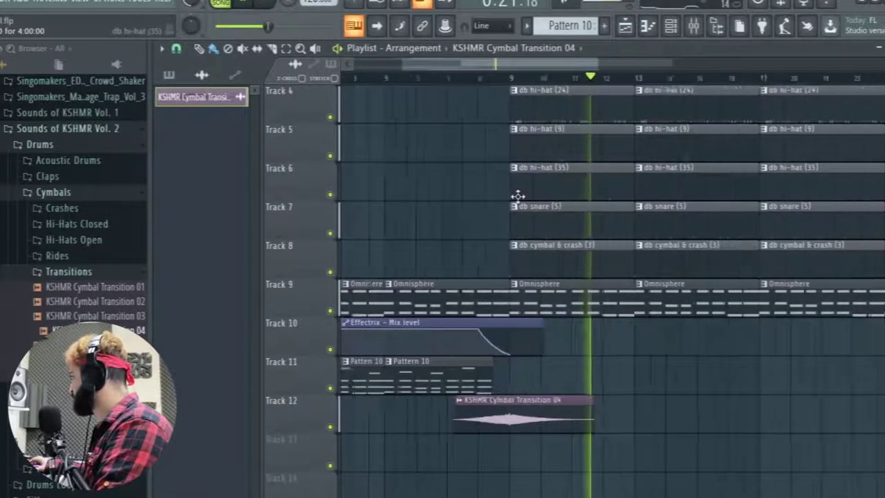
click(388, 77)
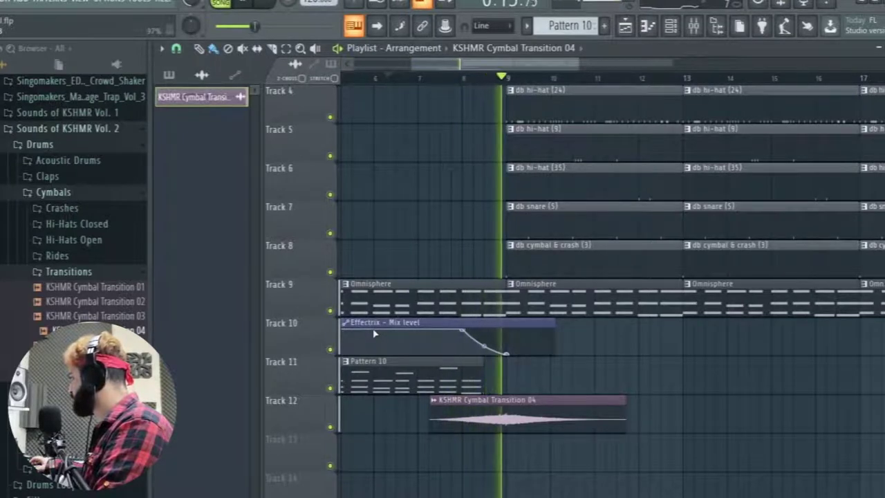
key(space)
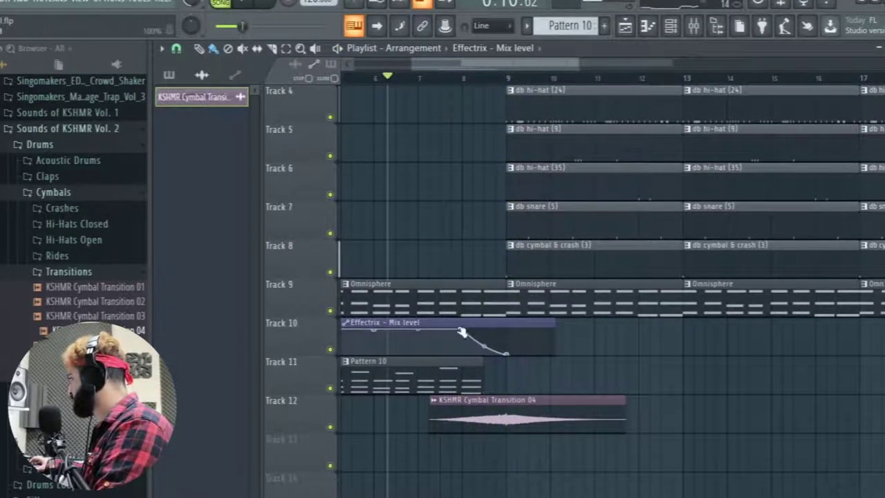
right_click(467, 330)
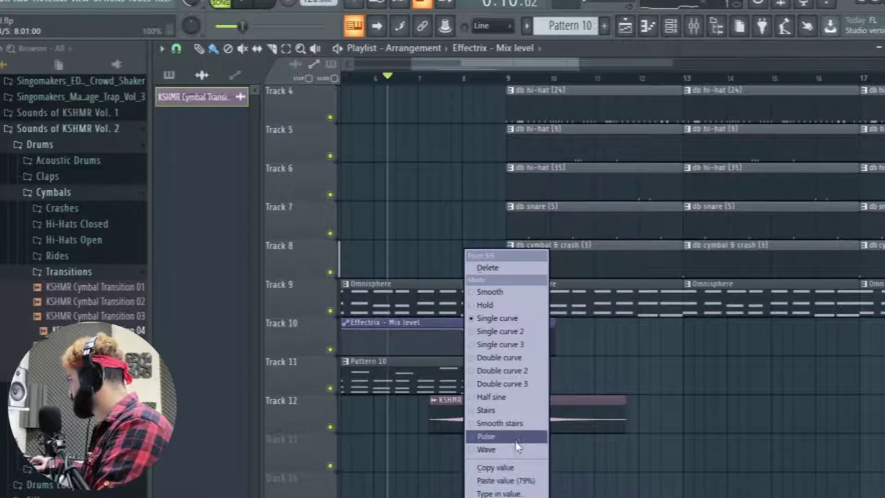
click(503, 268)
key(space)
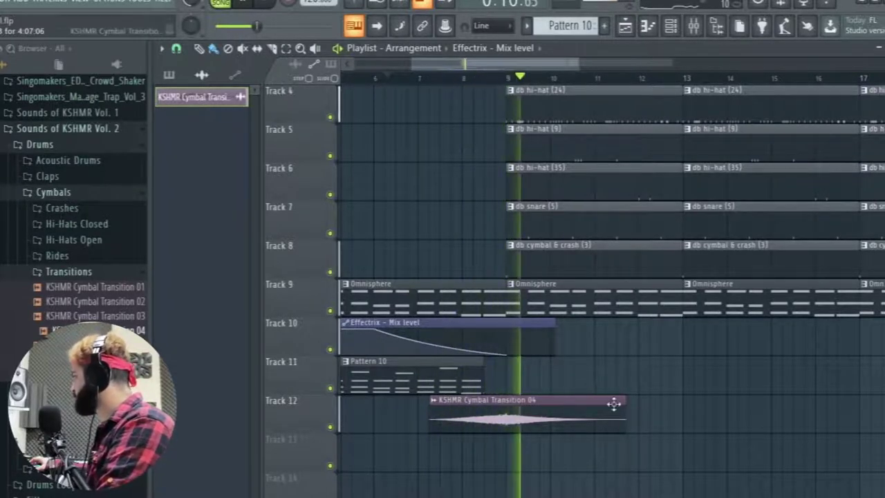
scroll(589, 387, down, 2)
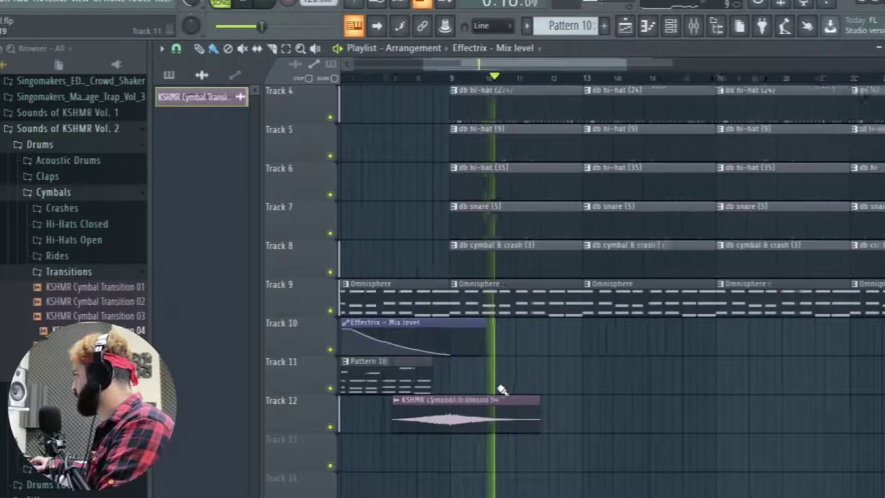
scroll(502, 390, up, 2)
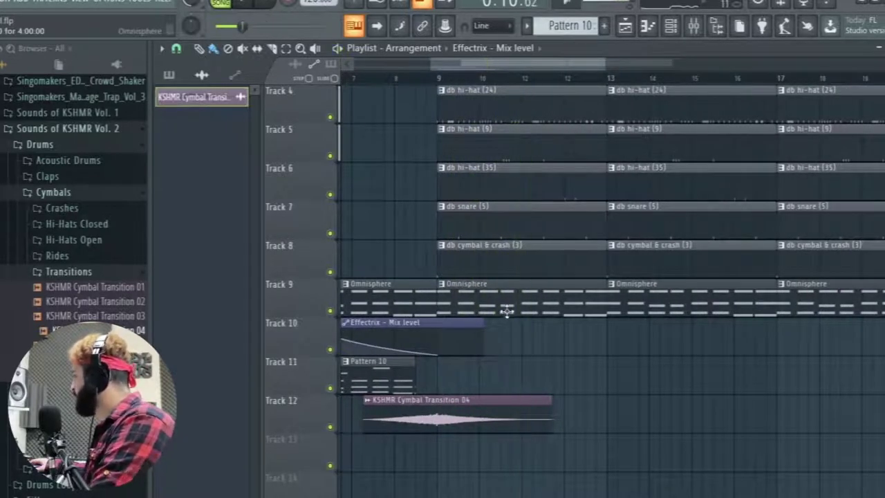
Select the Omnisphere pattern and open its clip at bar 9 in the Channel rack.
scroll(619, 385, down, 3)
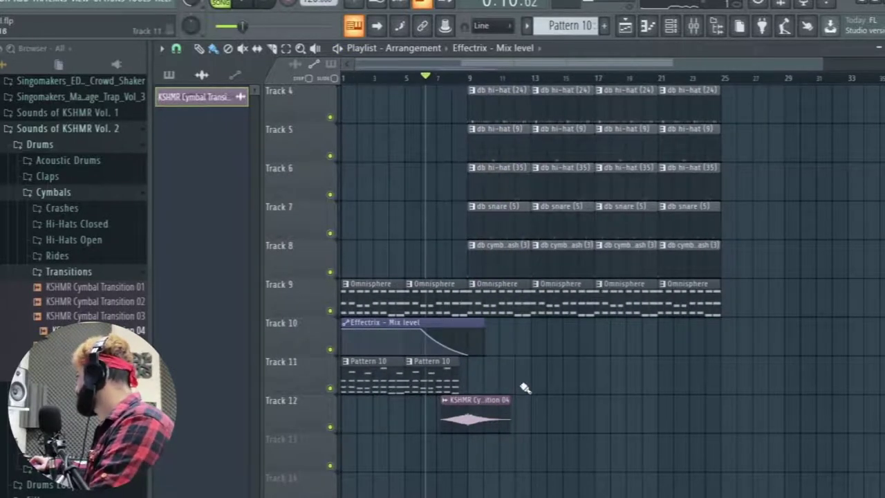
scroll(459, 383, up, 3)
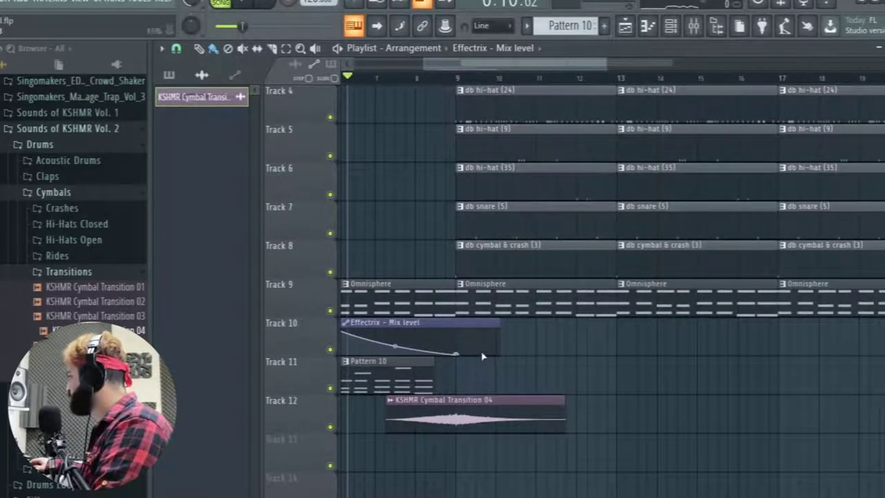
scroll(560, 306, down, 3)
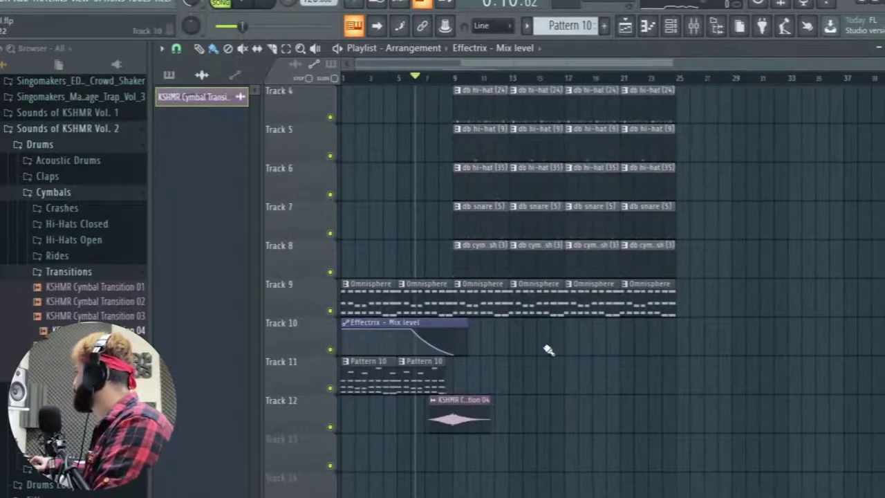
click(480, 289)
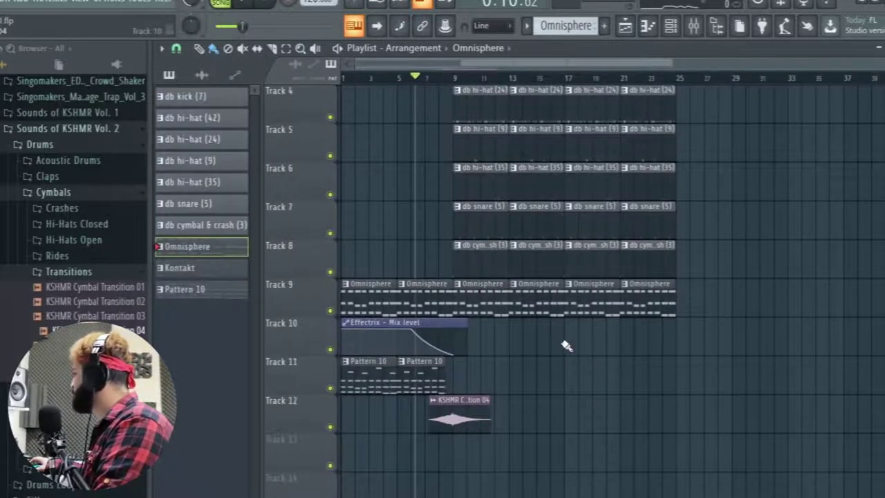
scroll(489, 365, up, 3)
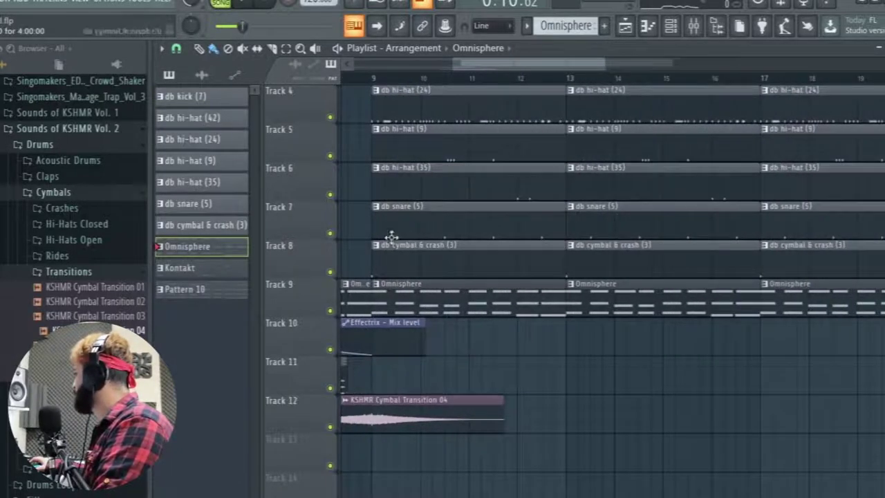
double_click(444, 301)
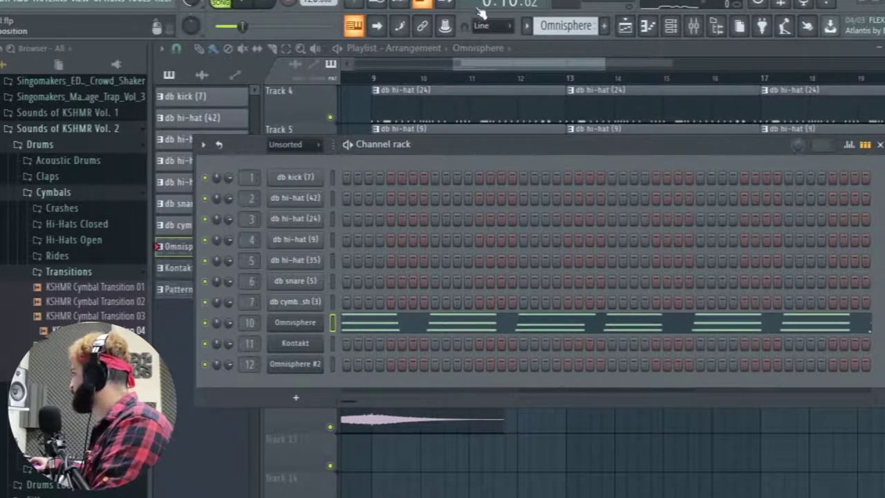
Create a new empty pattern and add another Omnisphere instrument to the Channel rack.
key(F4)
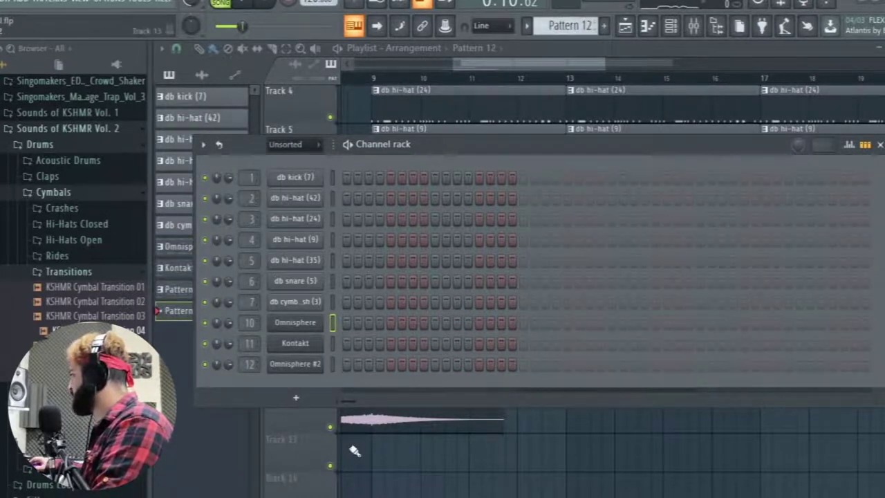
click(295, 397)
mouse_move(321, 227)
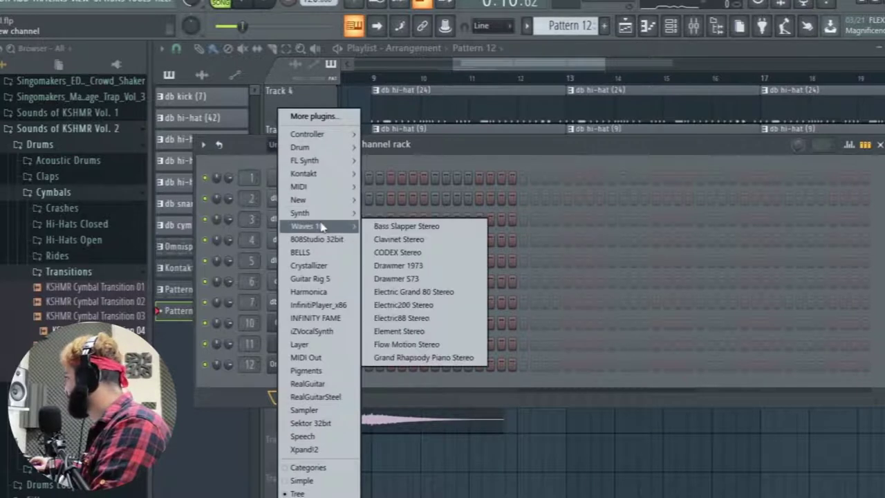
mouse_move(325, 179)
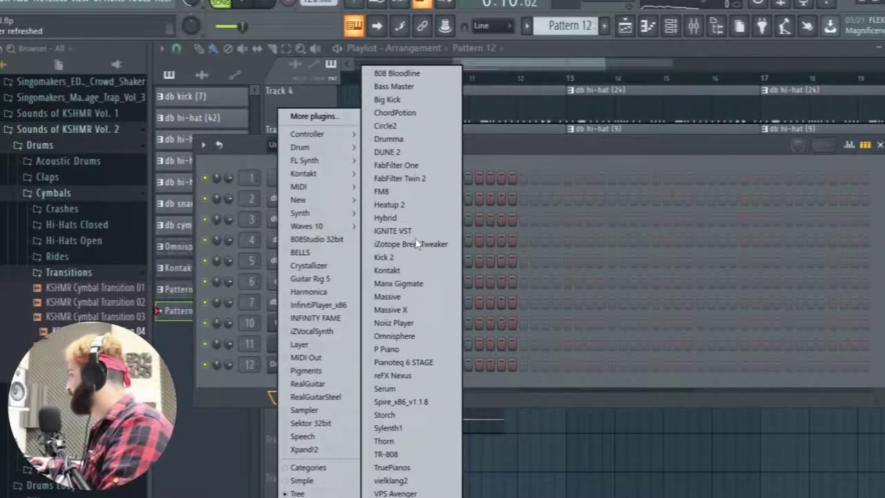
click(394, 335)
Show the Synth Poly category in the new Omnisphere's patch browser and move the plugin window out of the way.
scroll(329, 325, down, 2)
scroll(330, 326, down, 2)
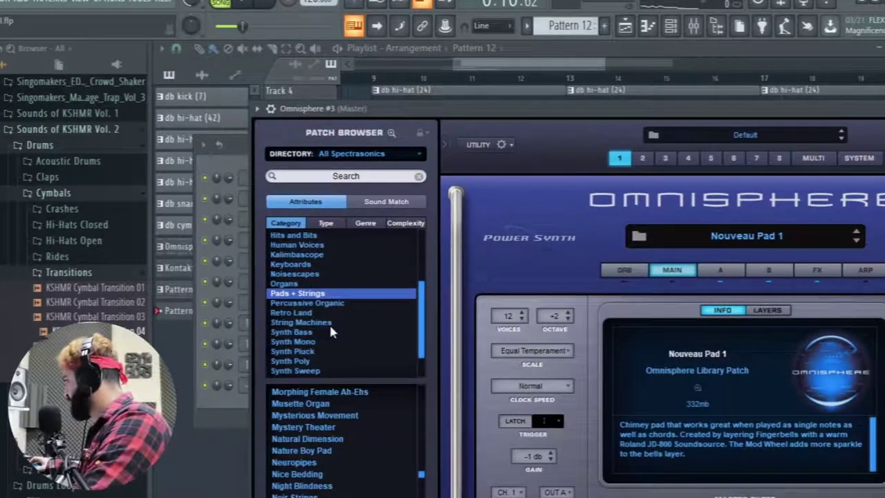
scroll(349, 323, down, 2)
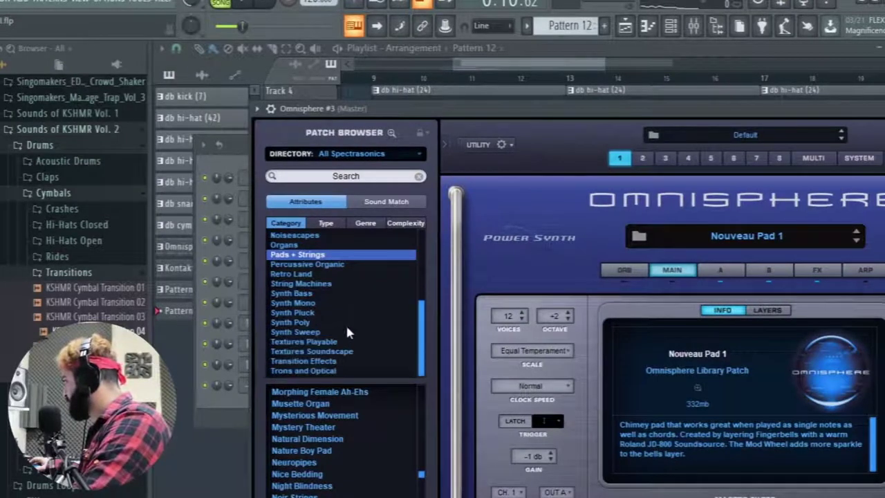
click(311, 320)
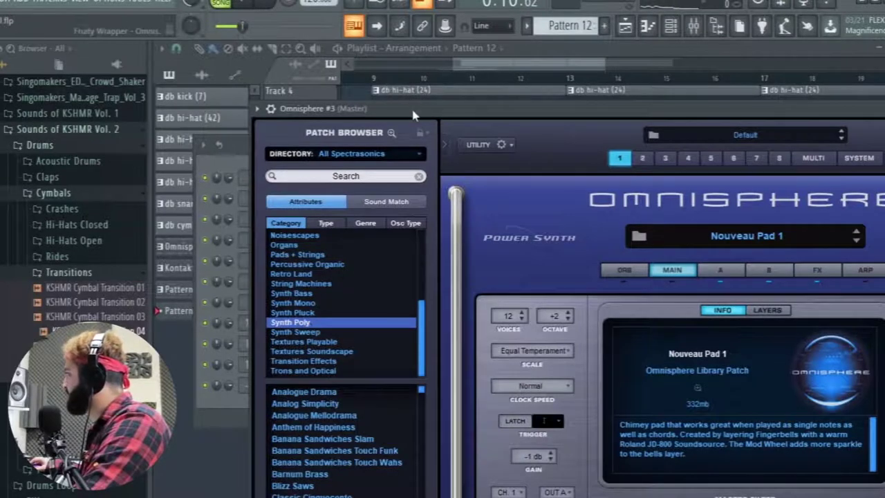
drag(415, 116, 368, 58)
scroll(293, 375, down, 1)
Open the piano roll for Omnisphere #3 and paste the four-bar chord progression into it.
click(377, 319)
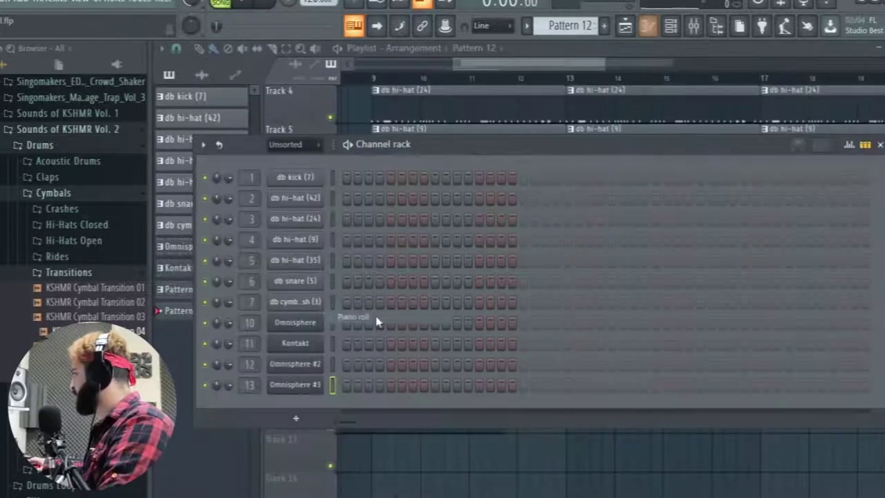
right_click(306, 384)
click(361, 319)
right_click(313, 386)
click(340, 319)
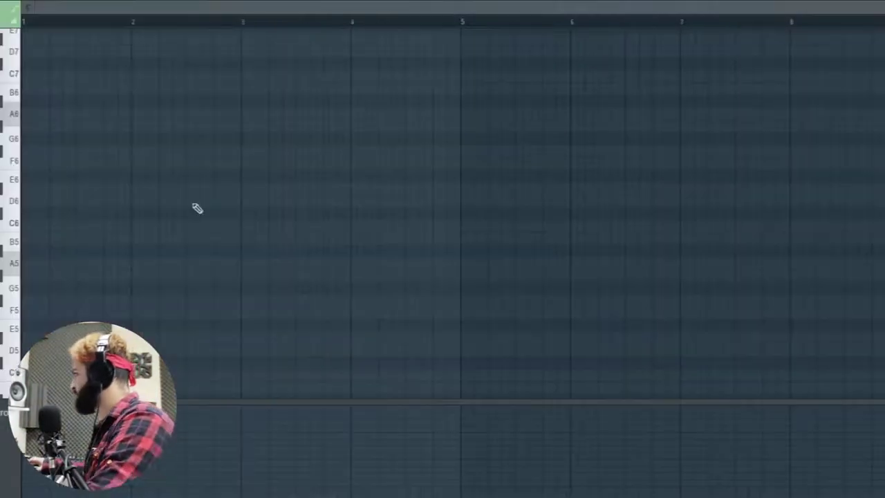
key(ctrl+v)
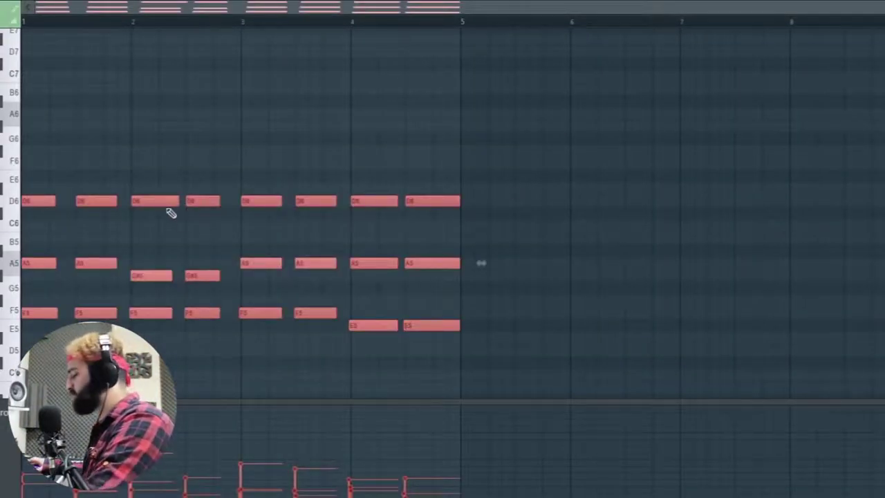
Move the early F5 and E5 notes later so each starts together with the upper notes of its chord.
ctrl+click(163, 156)
scroll(74, 311, up, 7)
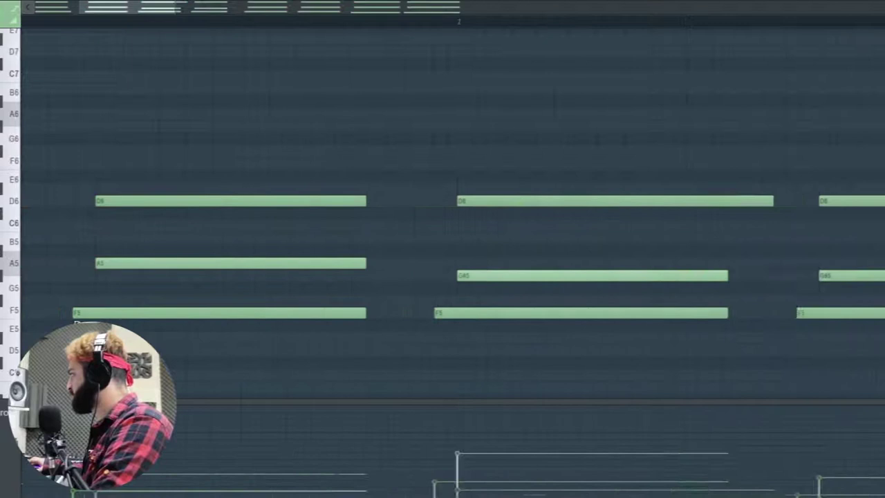
drag(92, 314, 122, 314)
scroll(403, 415, down, 5)
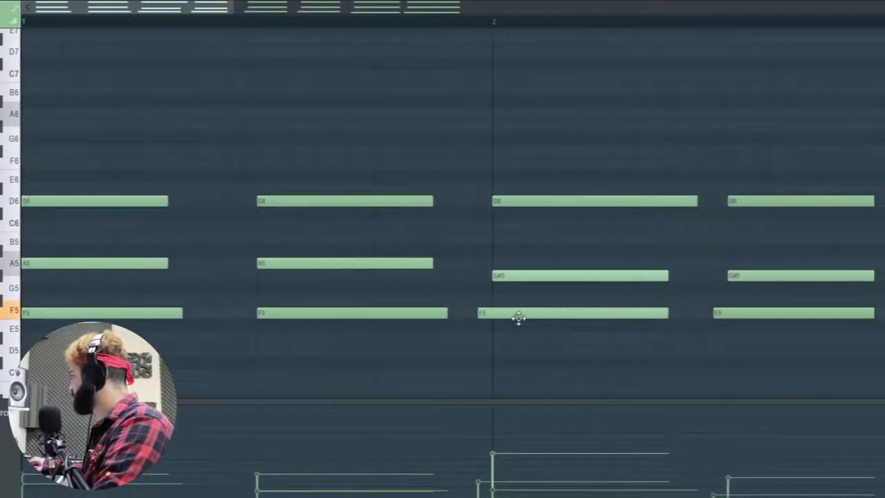
scroll(689, 369, down, 4)
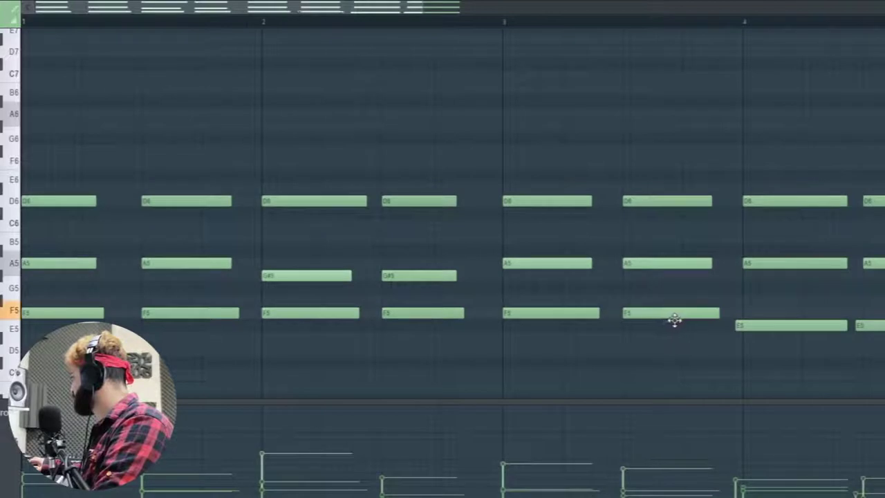
drag(780, 324, 789, 328)
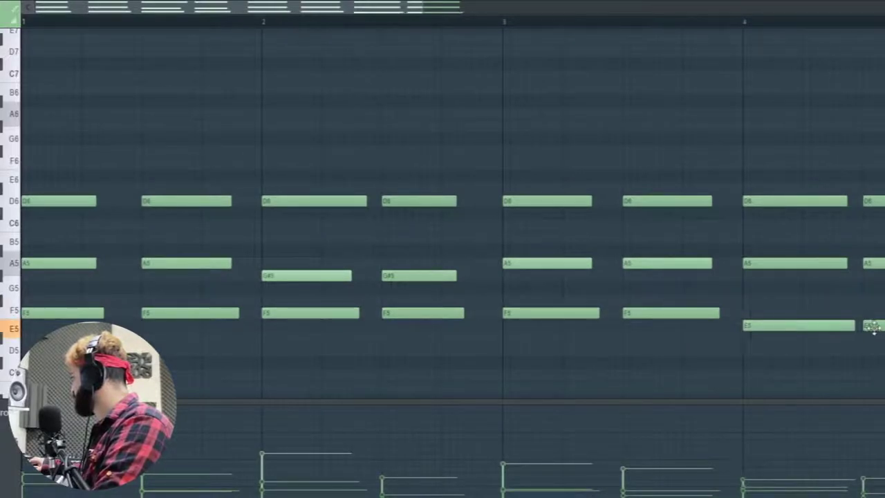
scroll(642, 354, down, 3)
Select all the chord notes and shorten them together to leave gaps between the chords.
key(ctrl+a)
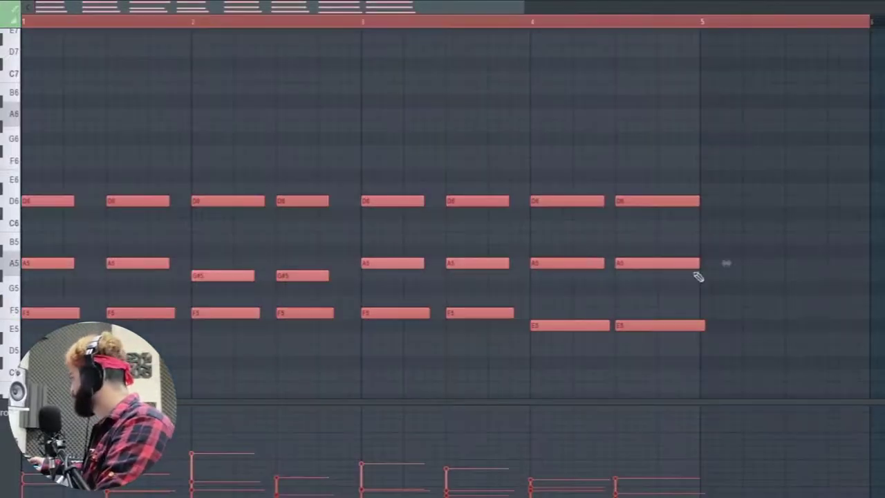
mouse_move(699, 262)
mouse_down()
mouse_move(646, 269)
mouse_move(684, 269)
mouse_up()
ctrl+click(703, 305)
Shorten the chord notes, trimming the second chords of bars 4 and 3 so all their notes last one beat.
drag(704, 363, 677, 245)
drag(703, 379, 651, 164)
drag(683, 205, 664, 208)
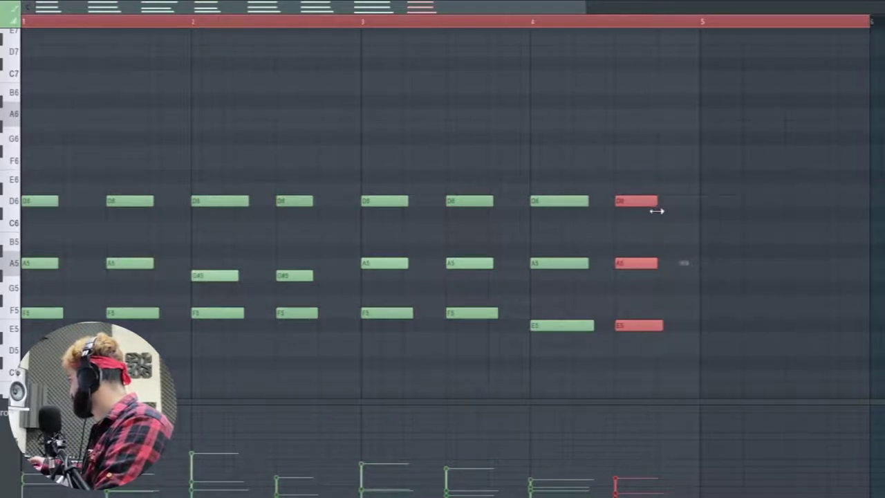
click(686, 247)
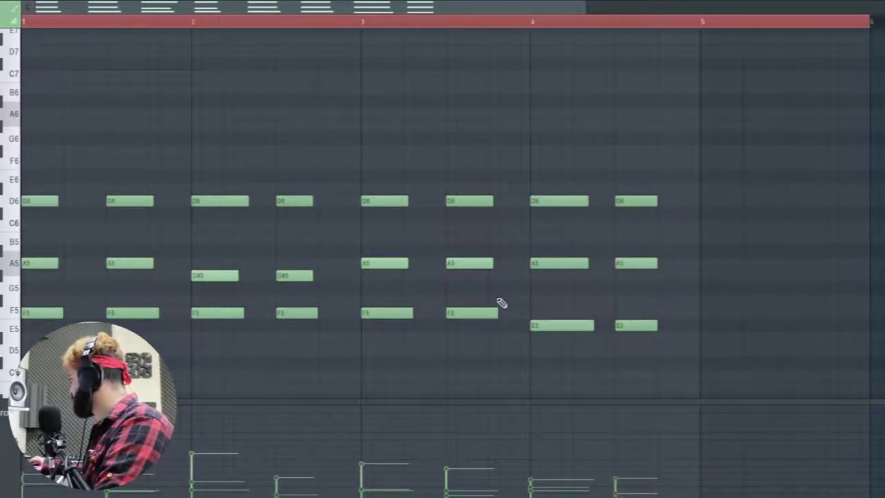
drag(498, 337, 488, 199)
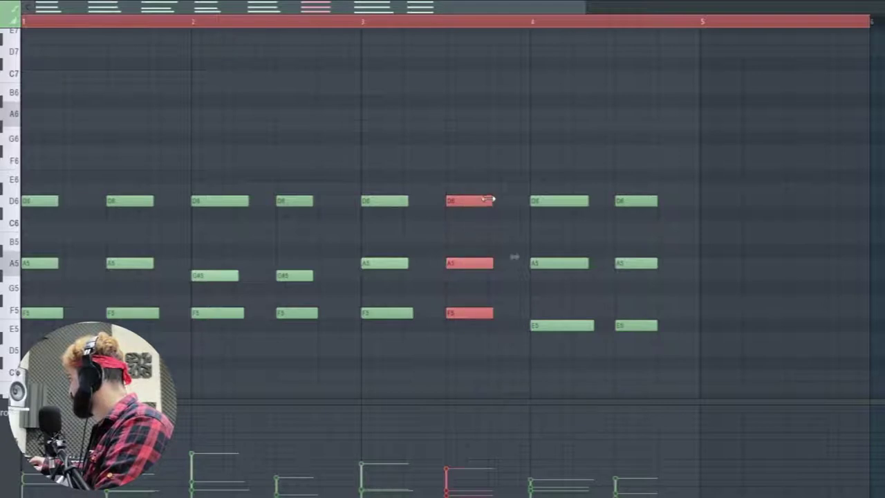
drag(441, 159, 437, 167)
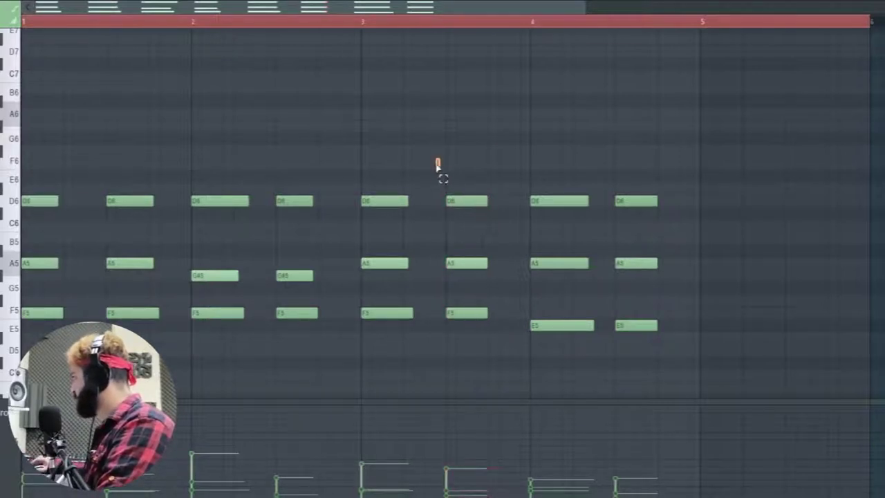
Trim the first chord of bar 3, the second of bar 2 and the first of bar 4 to one beat.
drag(419, 337, 411, 215)
drag(309, 277, 314, 277)
drag(312, 202, 316, 202)
drag(313, 188, 306, 322)
drag(563, 392, 557, 166)
drag(590, 327, 569, 327)
drag(578, 306, 555, 191)
drag(586, 200, 570, 201)
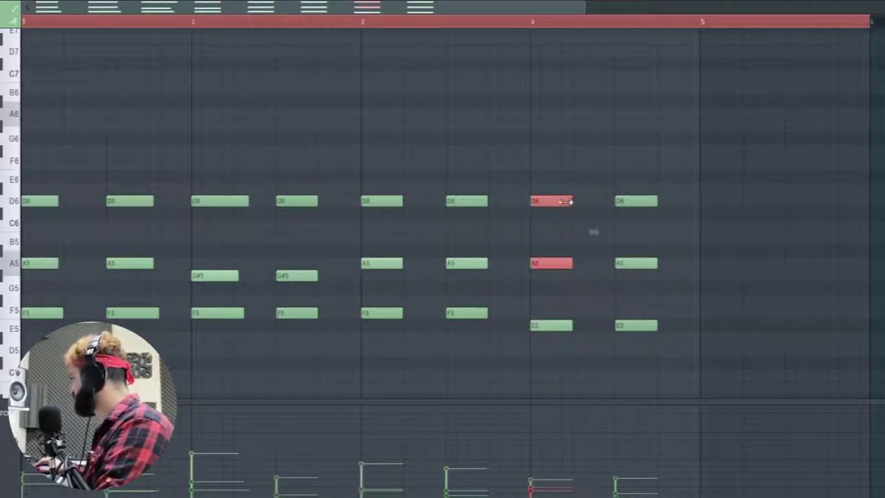
Adjust the notes of the first chord of bar 2 and both chords of bar 1 to one beat long.
drag(230, 356, 218, 147)
drag(248, 200, 235, 200)
click(242, 206)
drag(156, 313, 151, 313)
drag(159, 343, 146, 200)
drag(61, 171, 41, 323)
click(76, 255)
drag(57, 263, 74, 263)
Copy all the chords one beat later so a chord sounds on every beat of the four bars.
key(ctrl+a)
drag(30, 201, 72, 201)
click(179, 283)
Shorten all the repeated chord notes together to half a beat, deselect them and leave the piano roll.
key(ctrl+a)
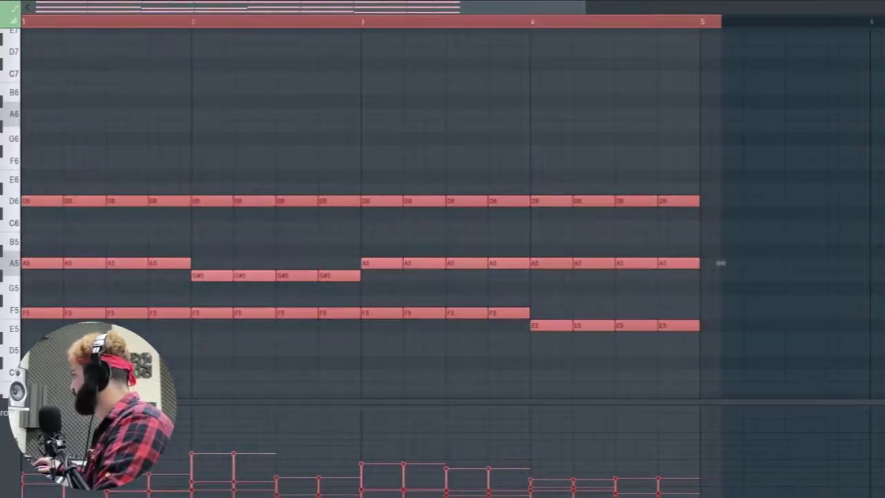
drag(881, 182, 43, 375)
drag(699, 200, 675, 205)
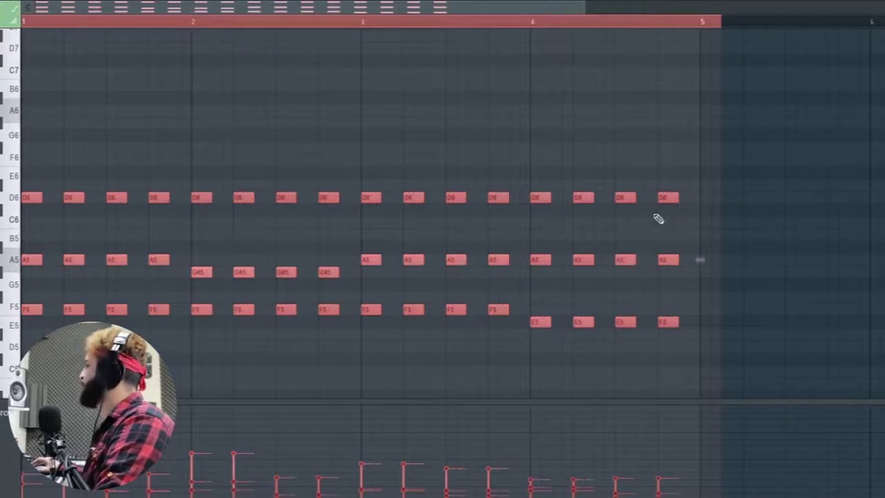
key(ctrl+d)
click(103, 27)
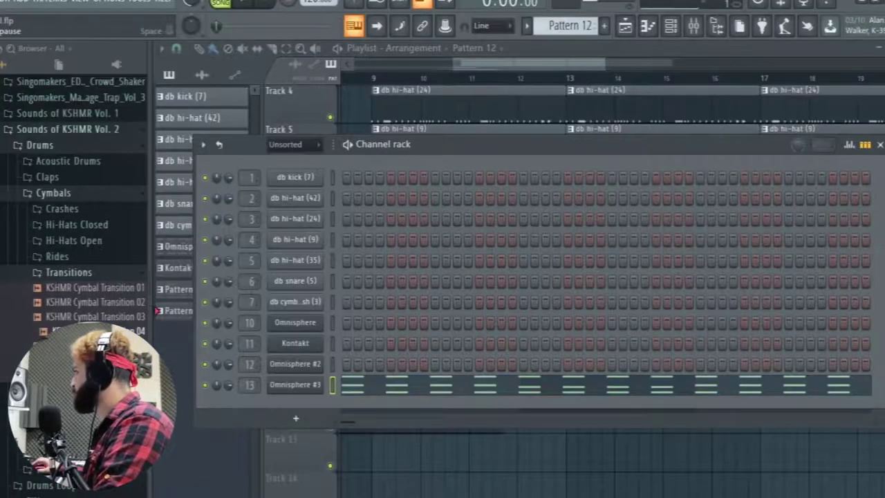
Switch playback to pattern mode, show Omnisphere #3's mixer track Insert 13, and arrange the mixer and channel rack clear of each other.
click(237, 3)
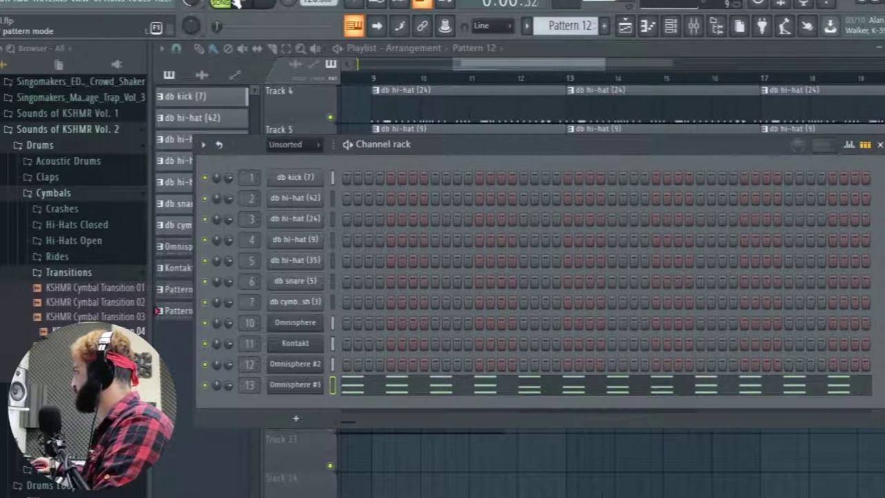
double_click(248, 387)
drag(346, 131, 473, 67)
key(space)
drag(551, 72, 490, 466)
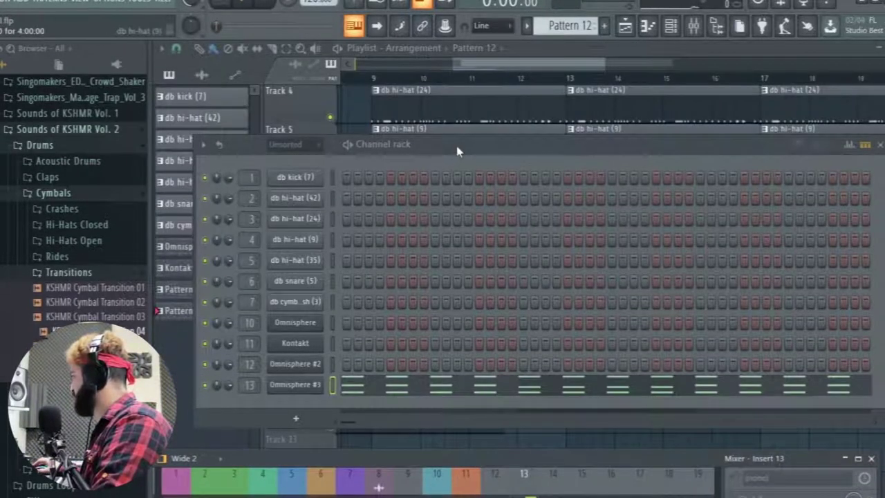
drag(457, 145, 451, 114)
Load the Creepalog patch in Omnisphere #3 and close the plugin window.
click(289, 353)
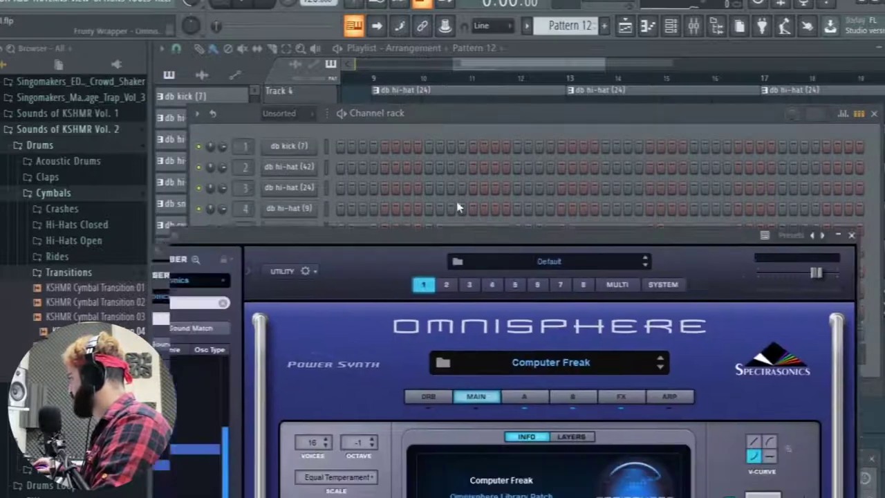
drag(566, 256, 559, 112)
click(223, 454)
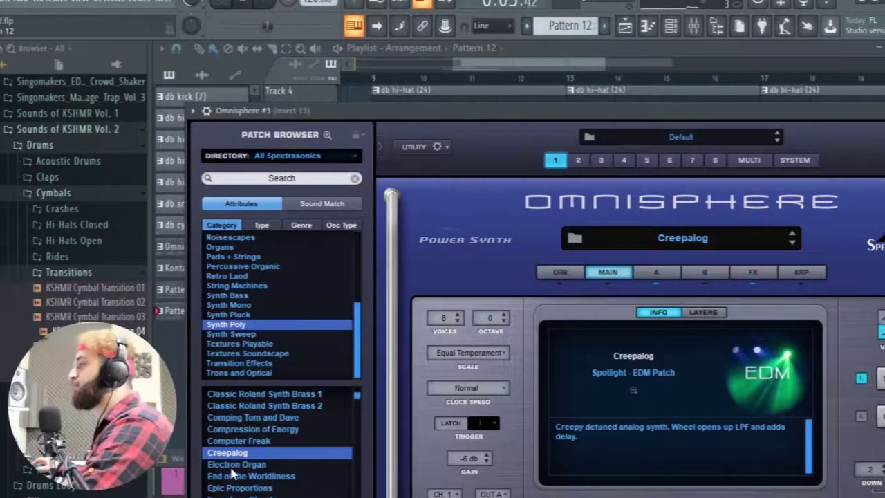
drag(703, 110, 303, 384)
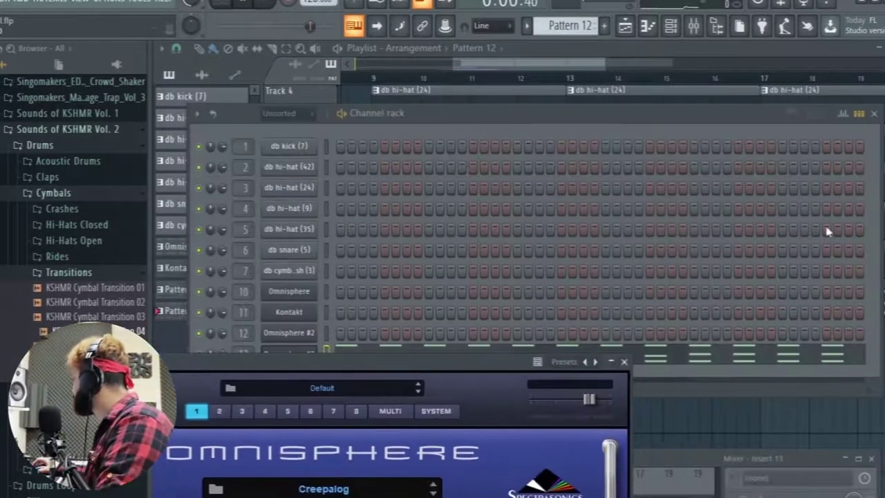
click(624, 361)
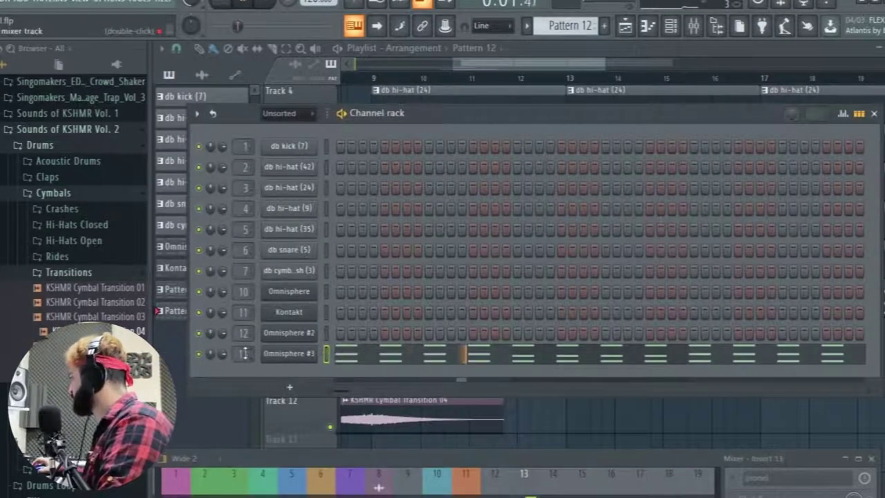
Place Pattern 12 on playlist Track 13 and align its start with bar 1.
click(670, 425)
scroll(608, 424, down, 2)
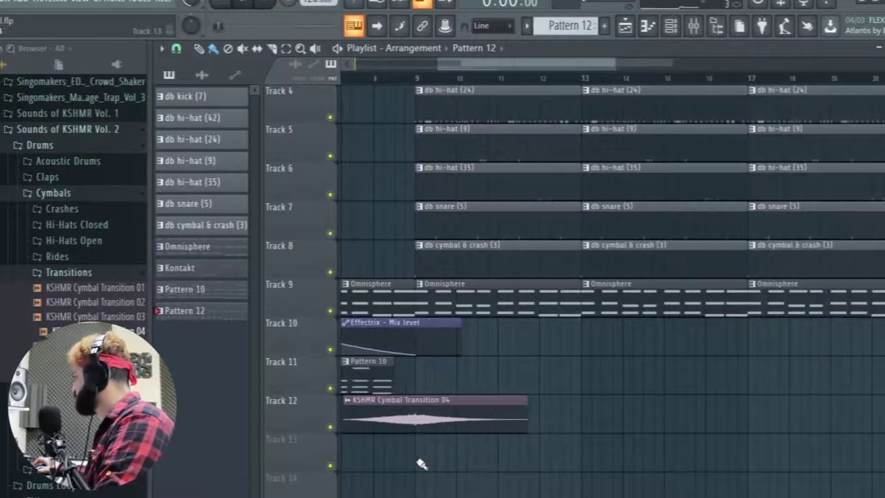
scroll(419, 460, down, 4)
drag(450, 457, 657, 467)
click(494, 464)
drag(517, 460, 350, 462)
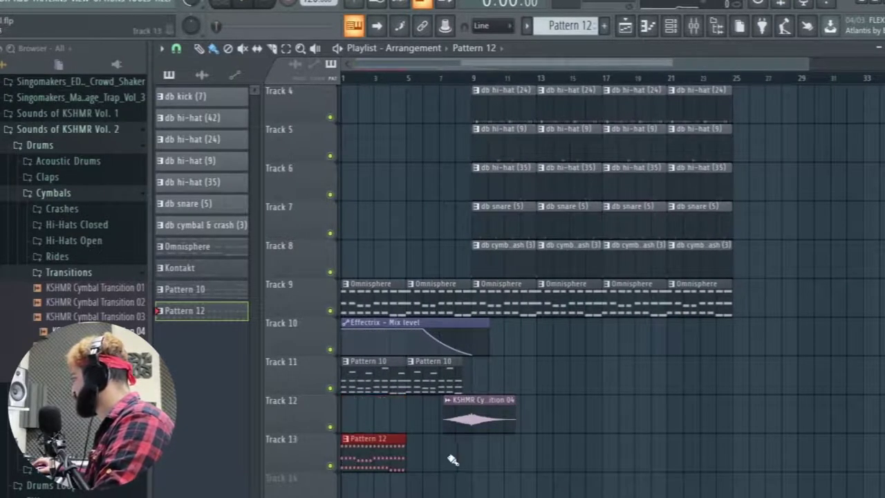
Duplicate the Pattern 12 clip five times end to end so it runs up to bar 25.
key(ctrl+b)
key(ctrl+b)
key(ctrl+b)
key(ctrl+b)
key(ctrl+b)
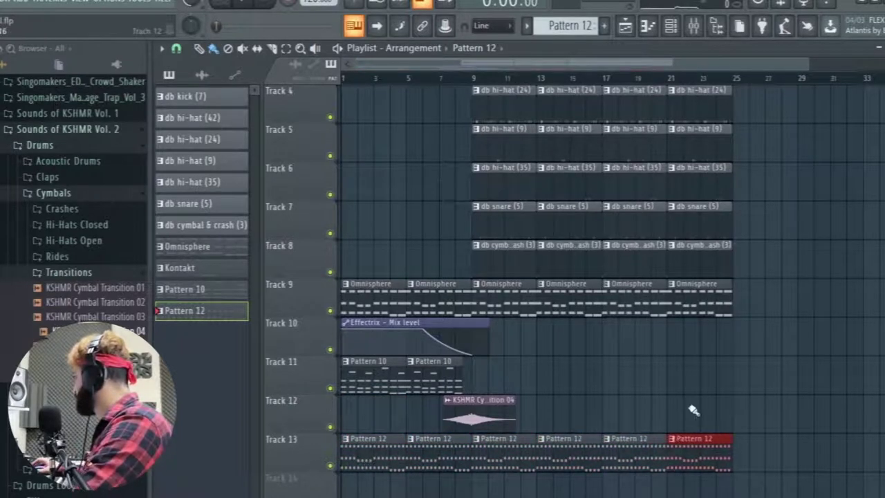
Play the arrangement from about bar 12 to check the new layer, and glance at Pattern 12's notes in the piano roll.
click(533, 79)
scroll(670, 404, up, 4)
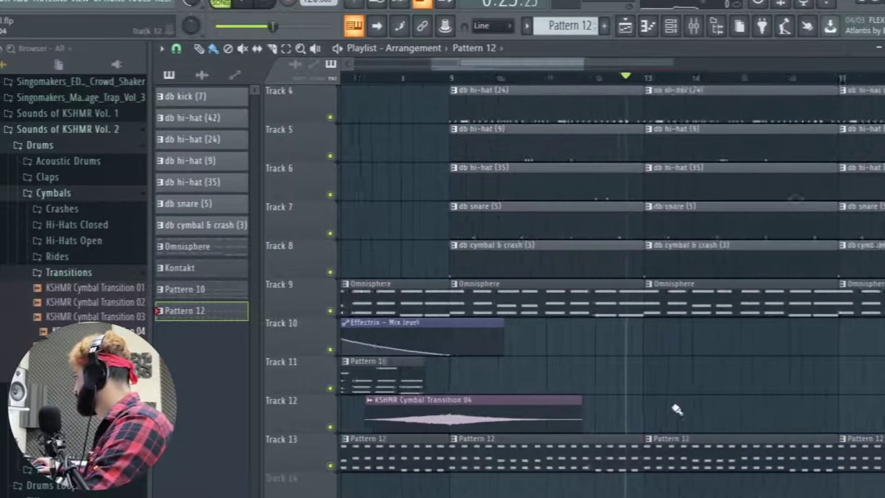
key(space)
scroll(641, 406, down, 5)
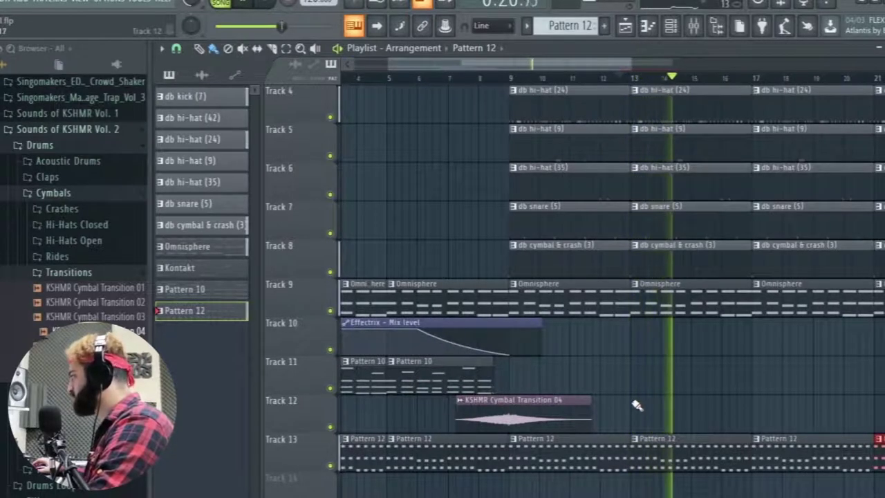
key(space)
double_click(609, 452)
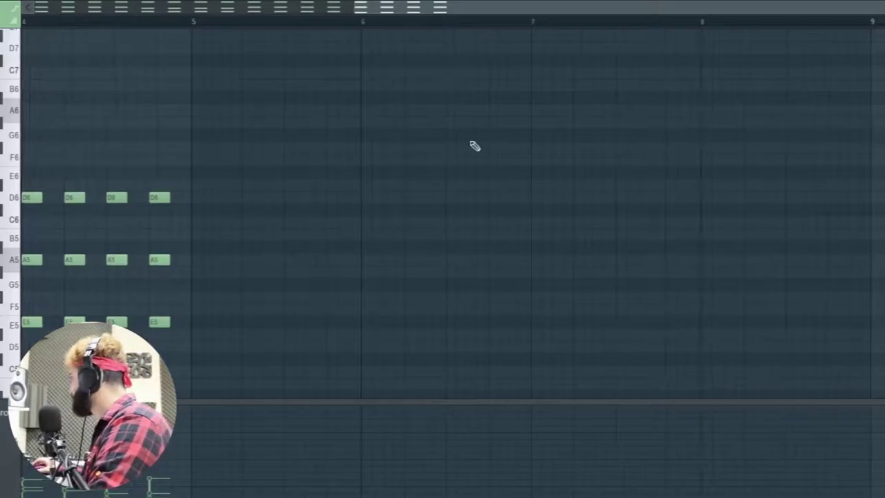
key(Escape)
Reopen Omnisphere #3, play Pattern 12 alone, and audition Synth Poly patches from Electron Organ to Euro Melodies.
click(291, 355)
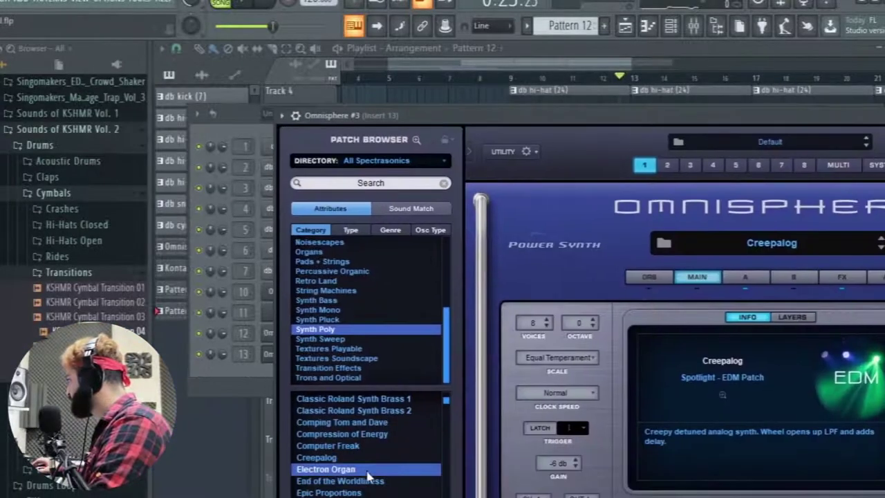
click(221, 3)
key(space)
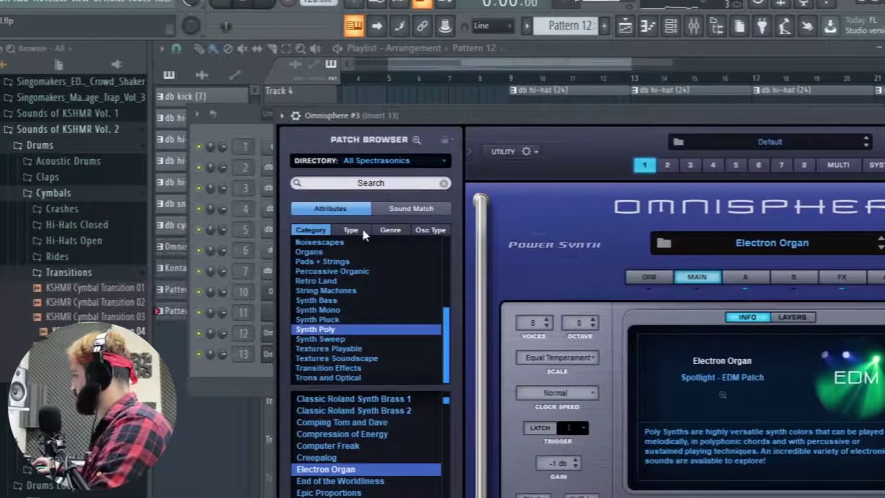
click(333, 483)
drag(408, 115, 357, 49)
key(Down)
key(Down)
key(Down)
key(Down)
key(Down)
key(Down)
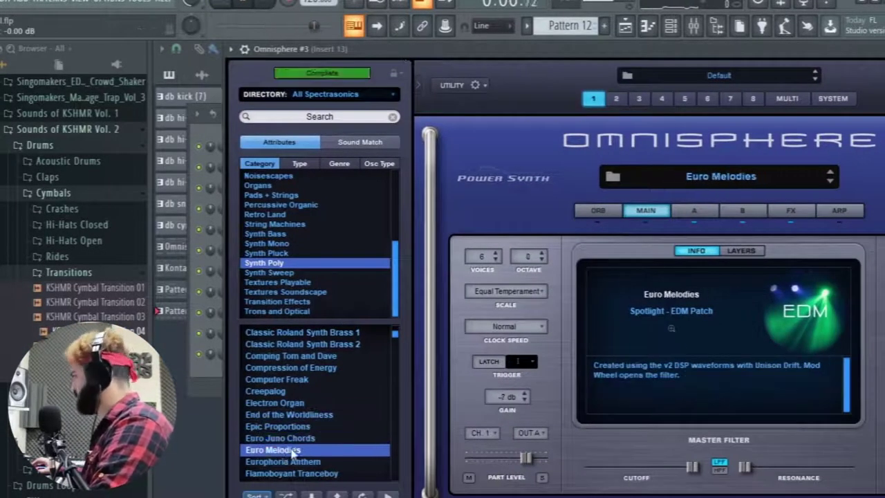
Audition the Synth Poly patches further down the list, past Paraphonic Morphing to Thin Sparkler.
key(Up)
key(Down)
key(Down)
key(Down)
key(Up)
key(Down)
key(Down)
key(Down)
key(Down)
key(Down)
key(Down)
key(Down)
key(Down)
key(Down)
key(Down)
key(Down)
key(Down)
key(Down)
key(Down)
key(Down)
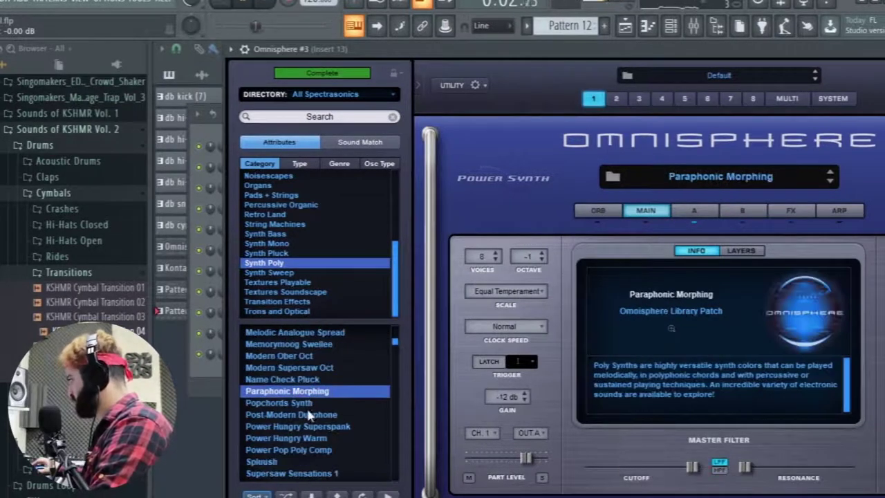
key(Down)
key(Down)
key(Down)
key(Down)
key(Down)
key(Down)
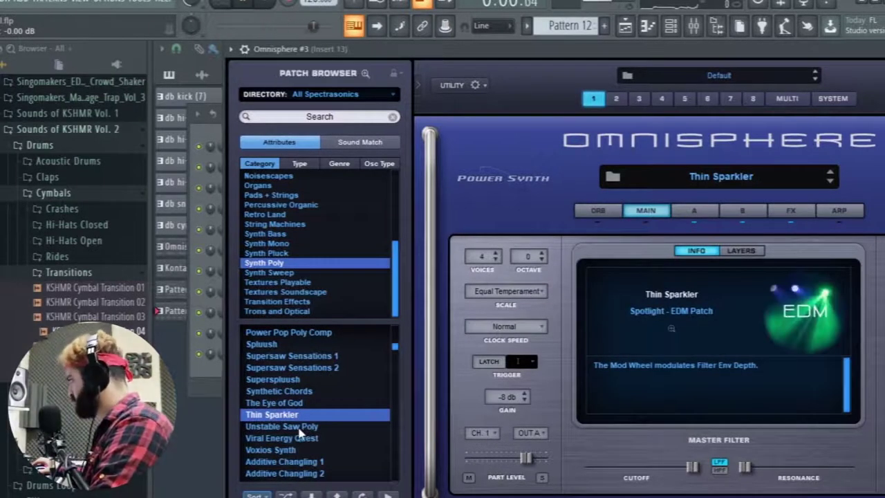
Audition more Synth Poly patches, including Additive Changling 2, Anablizz and Analog Emotions.
key(Down)
key(Down)
key(Down)
key(Down)
key(Down)
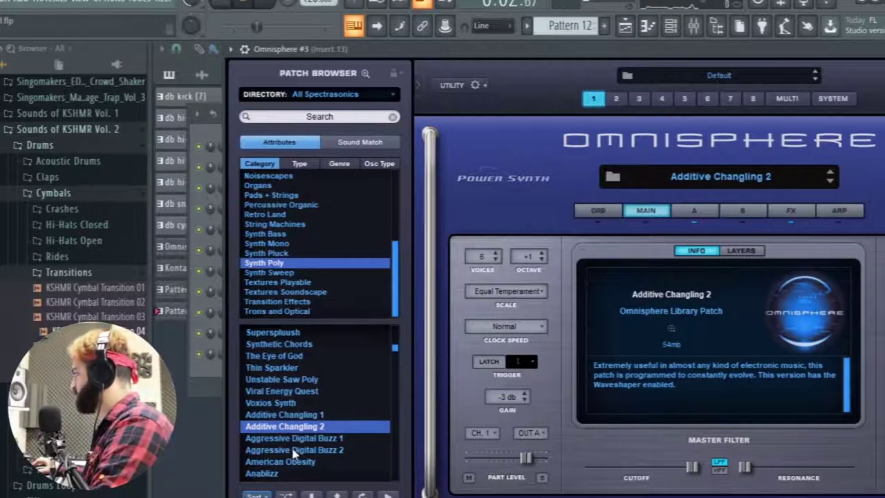
scroll(284, 445, down, 1)
click(283, 446)
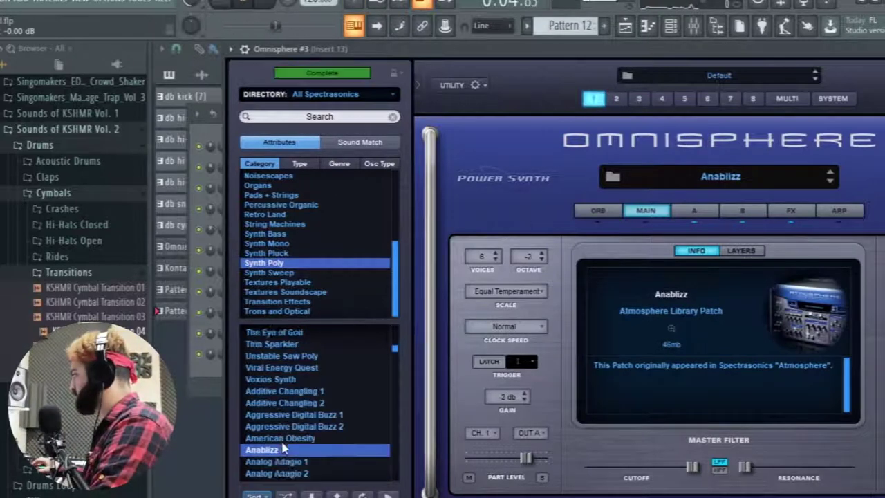
scroll(282, 442, down, 1)
click(282, 441)
click(542, 299)
click(274, 462)
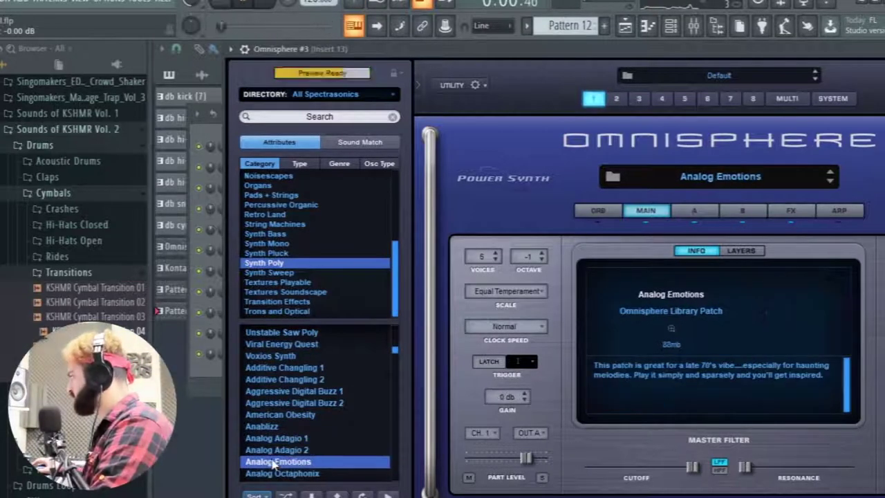
Go back up the Synth Poly list, compare the earlier patches around Name Check Pluck, and load Melodic Analogue Spread.
scroll(282, 429, up, 5)
click(292, 358)
scroll(288, 373, up, 4)
click(287, 392)
click(293, 381)
scroll(294, 383, up, 1)
click(295, 383)
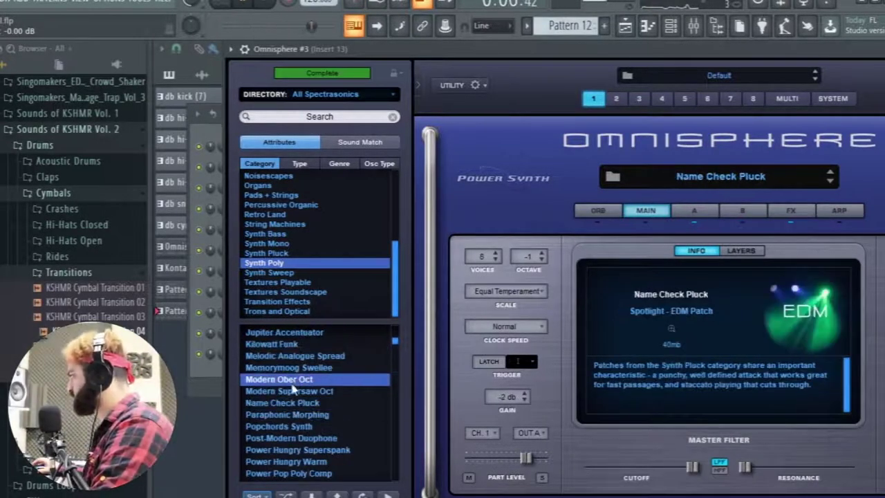
scroll(294, 385, up, 2)
click(285, 394)
scroll(285, 389, down, 1)
click(283, 381)
click(285, 391)
click(285, 382)
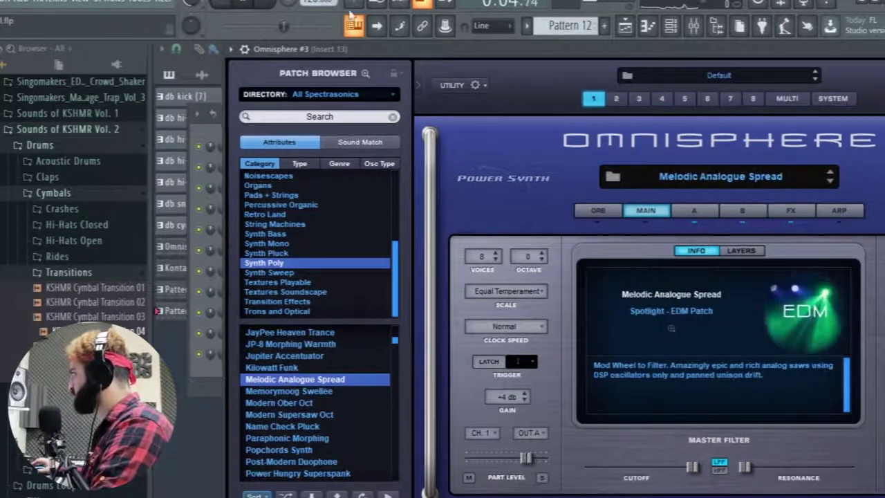
Move the Omnisphere window away and play the arrangement around the bar 9 drop to check the new chord layer with the drums.
drag(434, 55, 201, 275)
drag(535, 66, 528, 65)
scroll(525, 439, up, 4)
scroll(518, 429, up, 2)
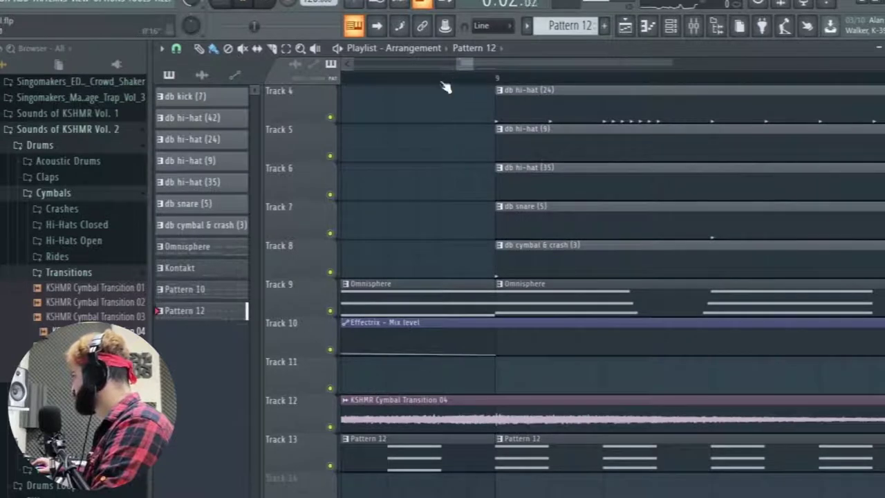
scroll(456, 242, down, 5)
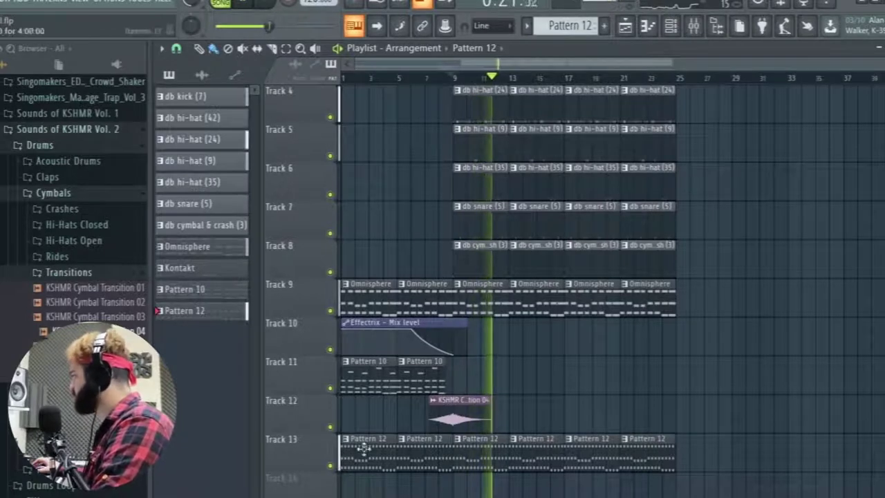
scroll(511, 391, up, 3)
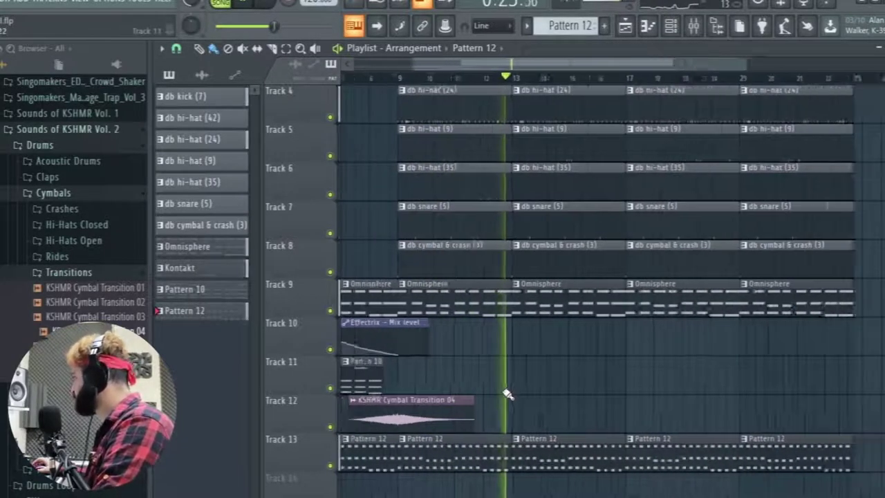
scroll(509, 394, down, 1)
scroll(415, 457, down, 2)
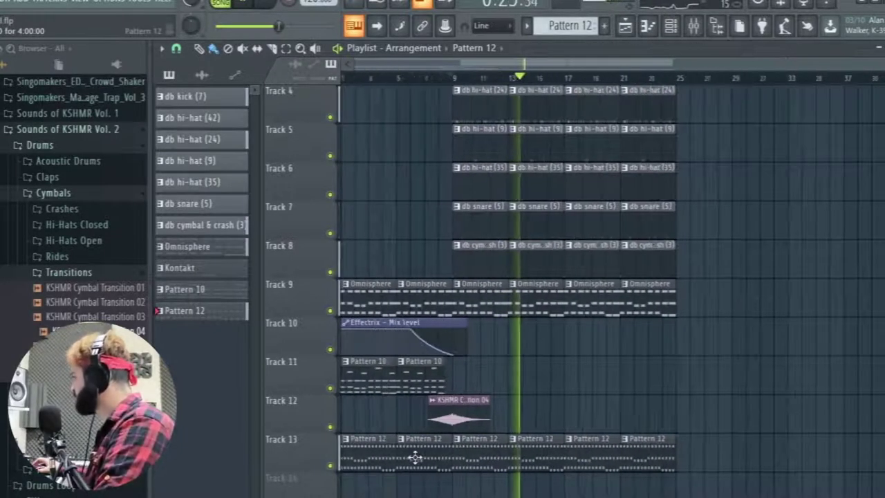
scroll(362, 430, up, 3)
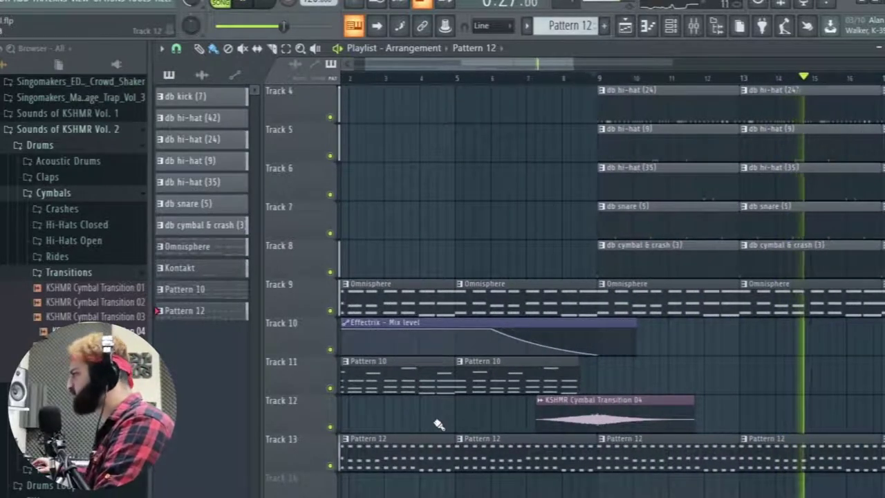
Make the Pattern 12 clip at bar 17 on Track 13 unique and open its notes for editing.
scroll(439, 422, down, 3)
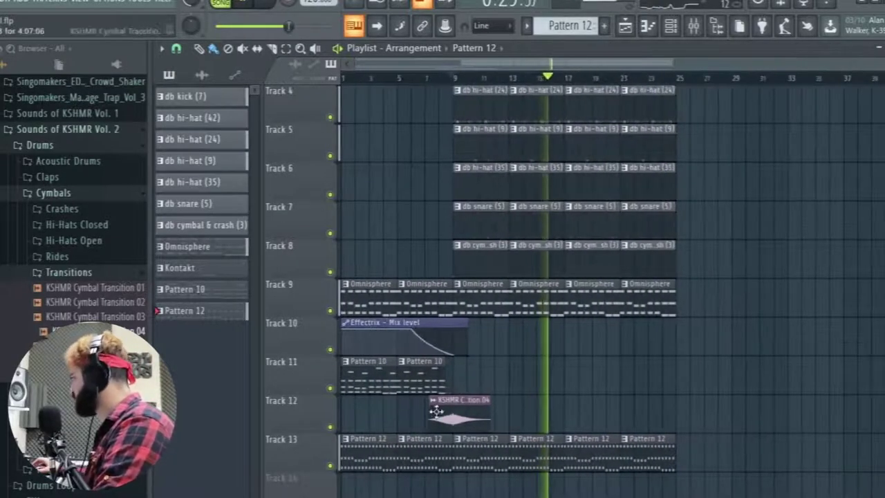
scroll(571, 443, up, 3)
scroll(572, 442, down, 2)
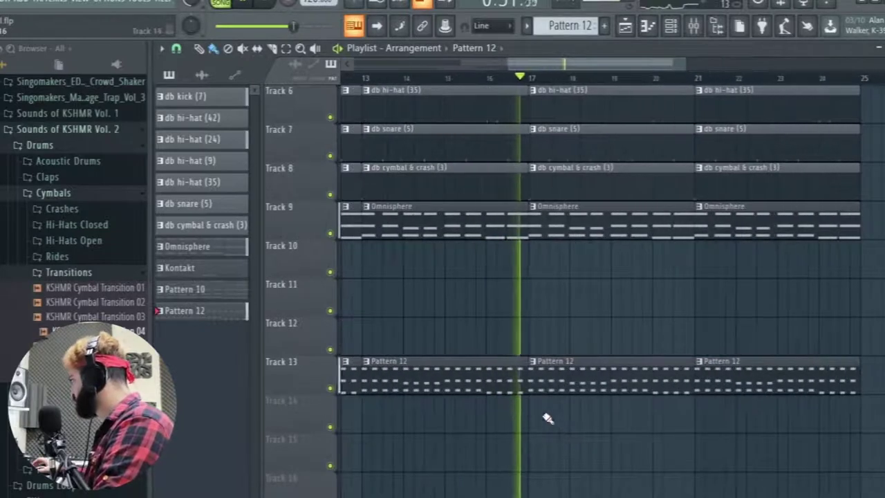
right_click(536, 367)
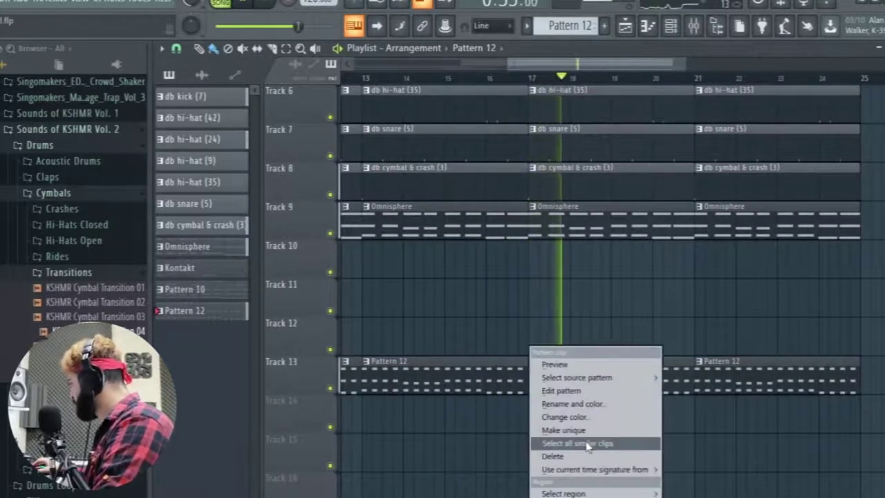
click(587, 443)
double_click(583, 377)
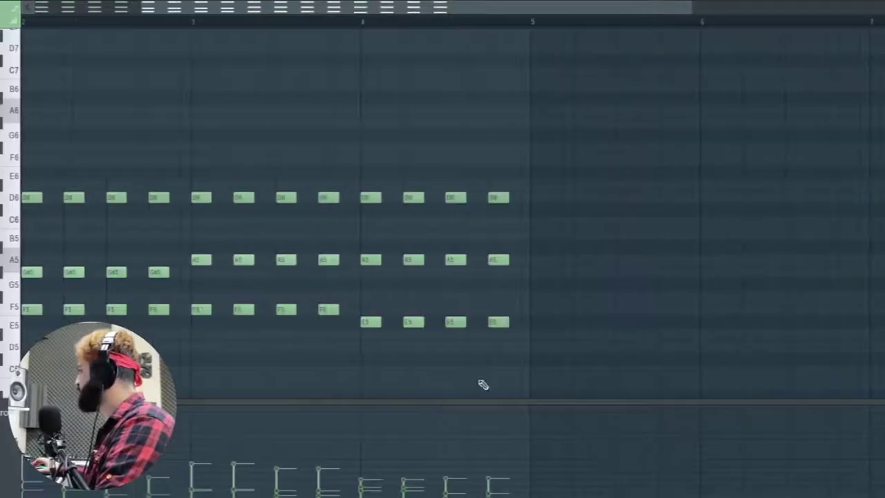
Play the chord pattern from its start and raise the last two A5 notes of bar 3 to C6.
scroll(326, 292, down, 1)
drag(117, 21, 34, 19)
key(space)
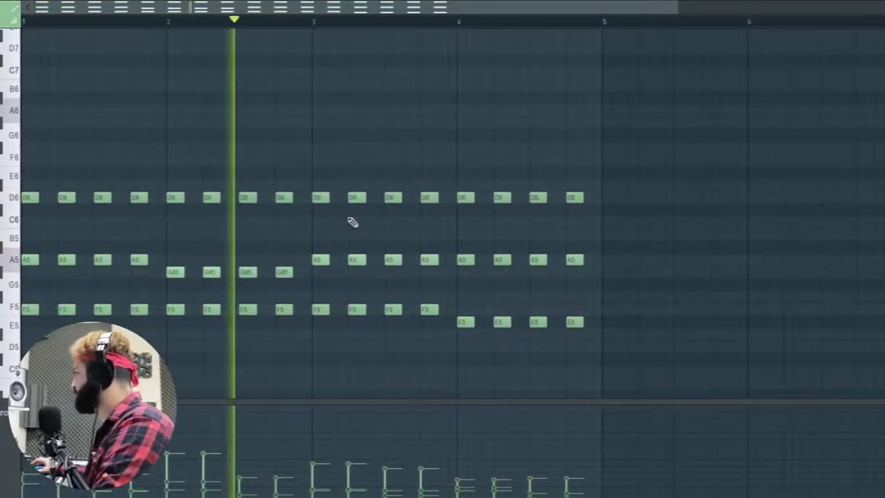
key(space)
mouse_move(394, 198)
mouse_down()
mouse_move(394, 173)
mouse_move(397, 193)
mouse_move(383, 195)
mouse_up()
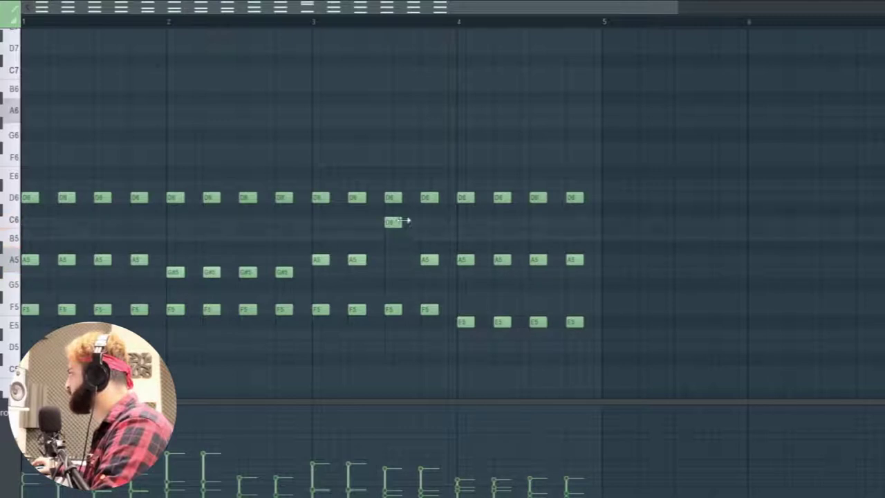
key(space)
right_click(431, 259)
Lower the four top D6 notes in bar 4 to C#6 and listen to the change.
drag(608, 171, 23, 196)
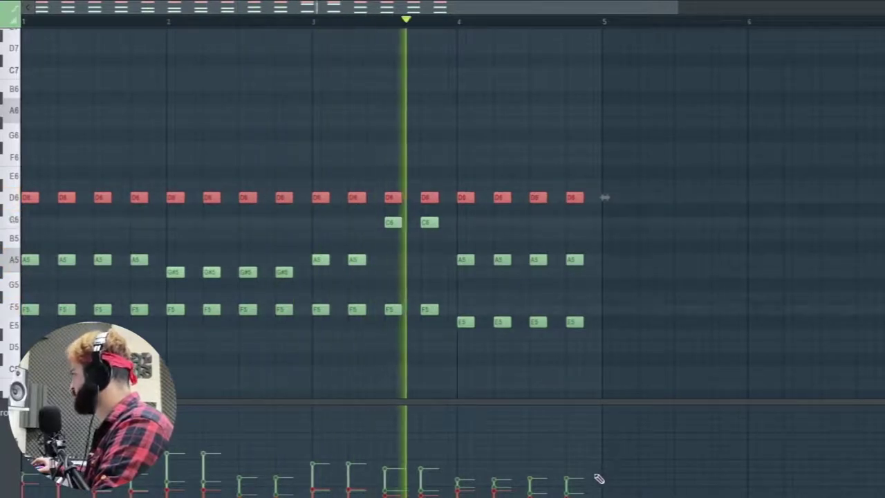
key(space)
ctrl+click(650, 299)
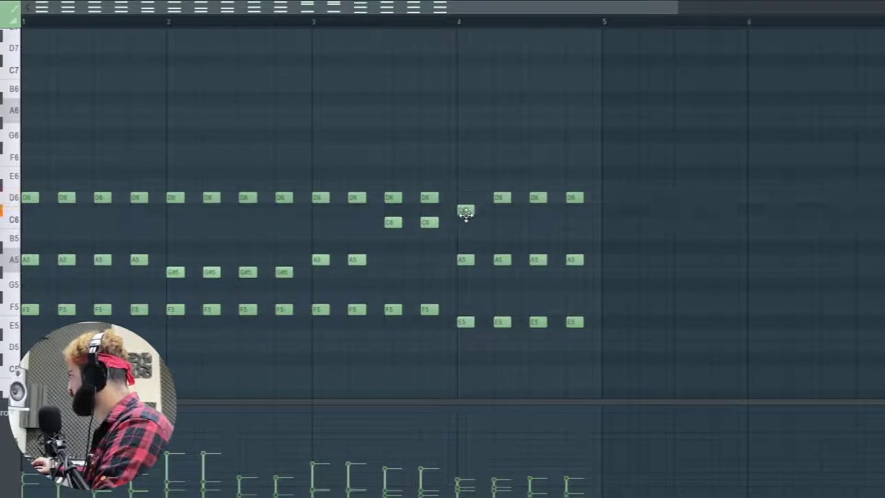
key(space)
drag(496, 199, 571, 210)
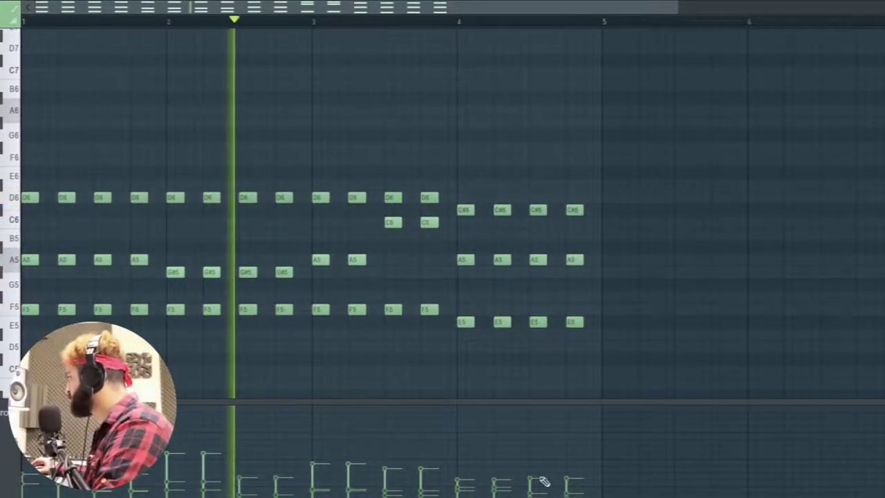
Select all notes from C6 upward in bars 1 to 4 and even out their velocities at a higher level.
drag(623, 232, 27, 183)
drag(600, 470, 24, 468)
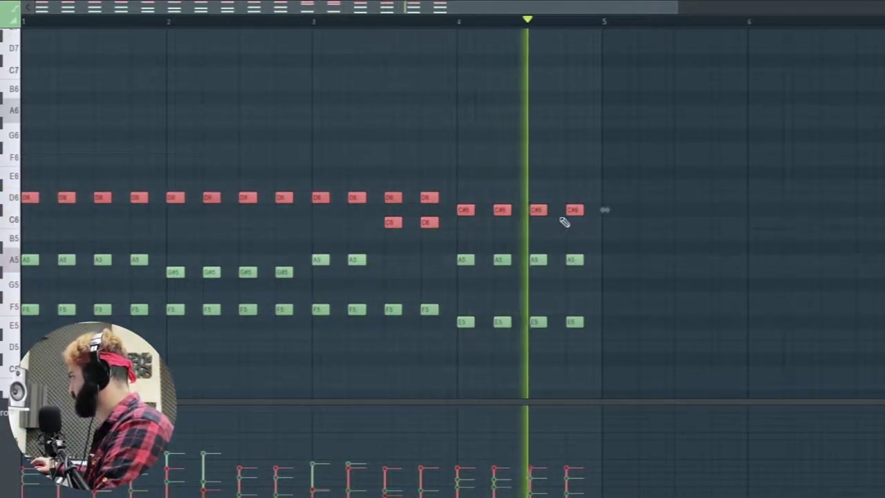
ctrl+click(600, 221)
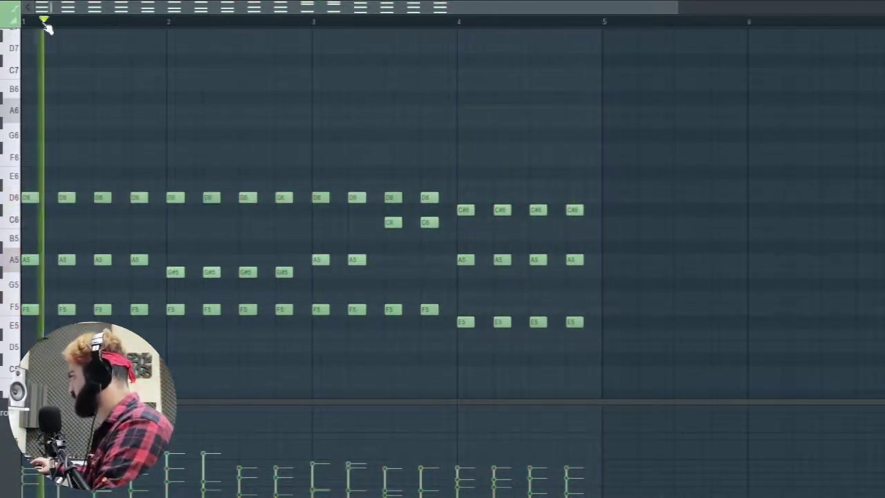
Try the four top notes of bar 4 at C6, listen to them, and put them back at D6.
drag(615, 181, 464, 223)
click(634, 172)
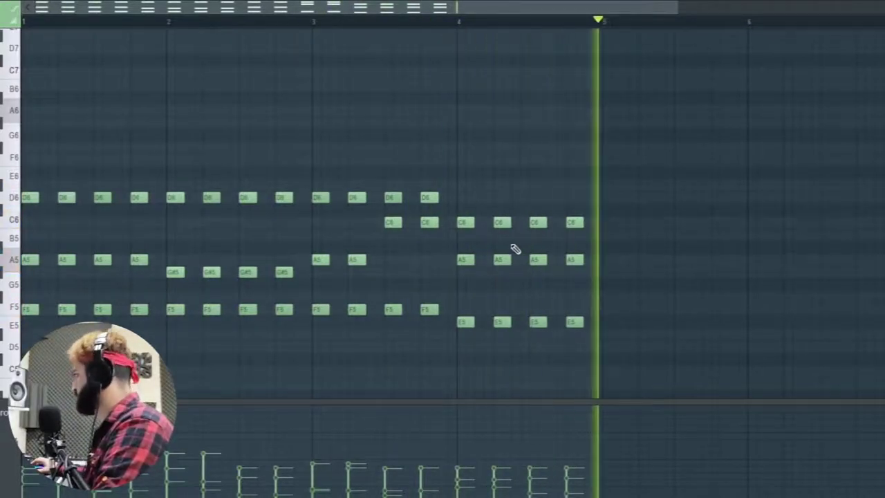
key(space)
click(464, 223)
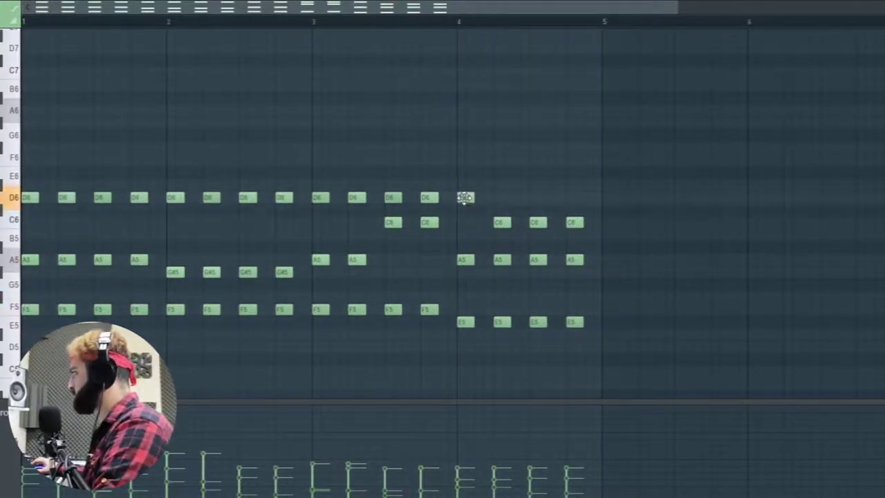
drag(607, 222, 499, 219)
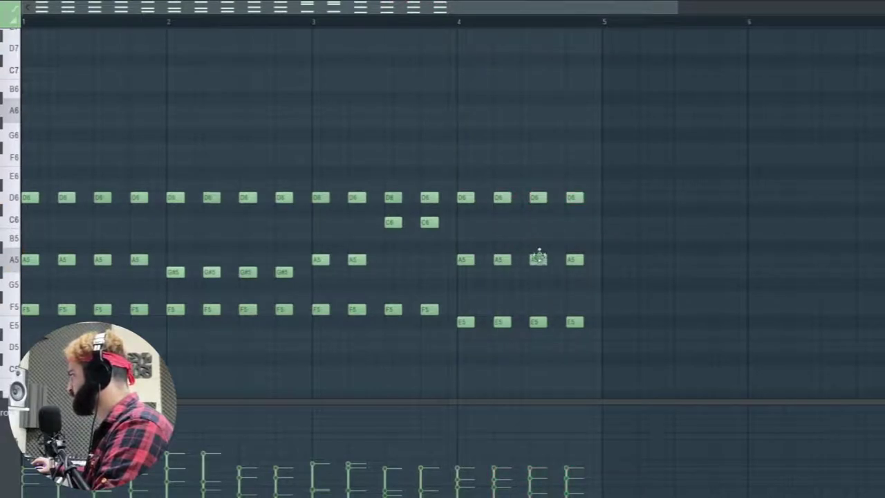
Lower the last two A5 notes of bar 4 to G#5 and leave the note editor.
key(space)
drag(571, 260, 571, 273)
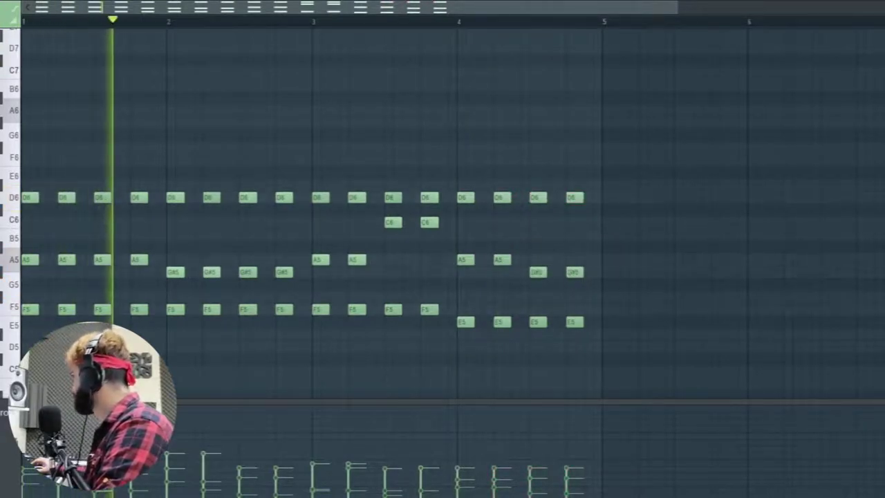
click(882, 3)
Open the original Pattern 12 chords, even out the velocities of all D6 notes at a higher level and play them.
right_click(591, 413)
click(460, 379)
double_click(460, 380)
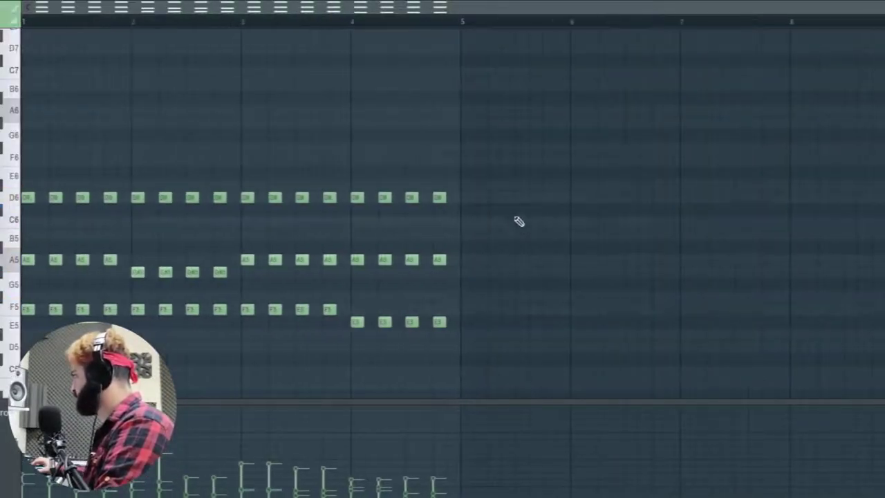
drag(516, 218, 22, 153)
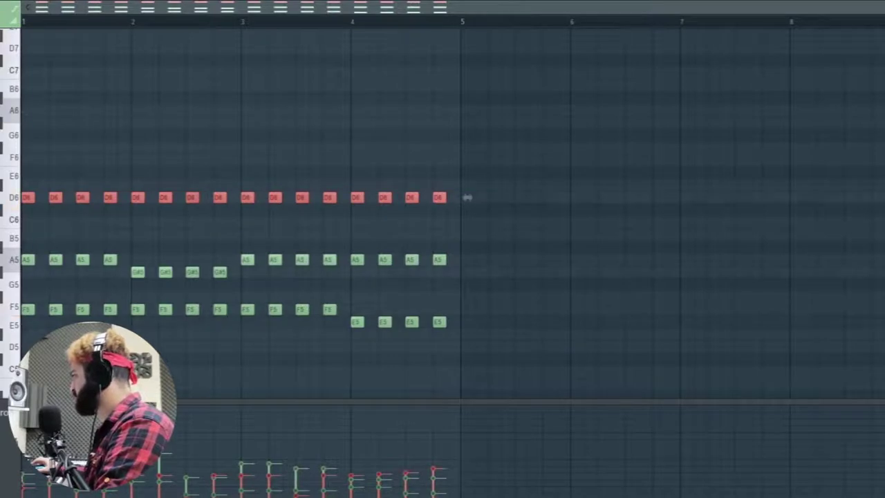
key(space)
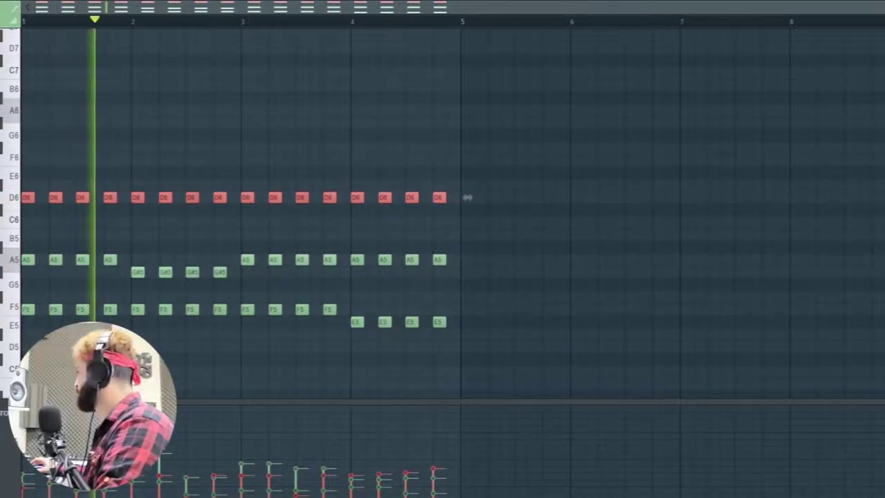
Return to the arrangement and move the song position just before the bar 9 drop.
click(882, 3)
key(F6)
scroll(624, 450, down, 3)
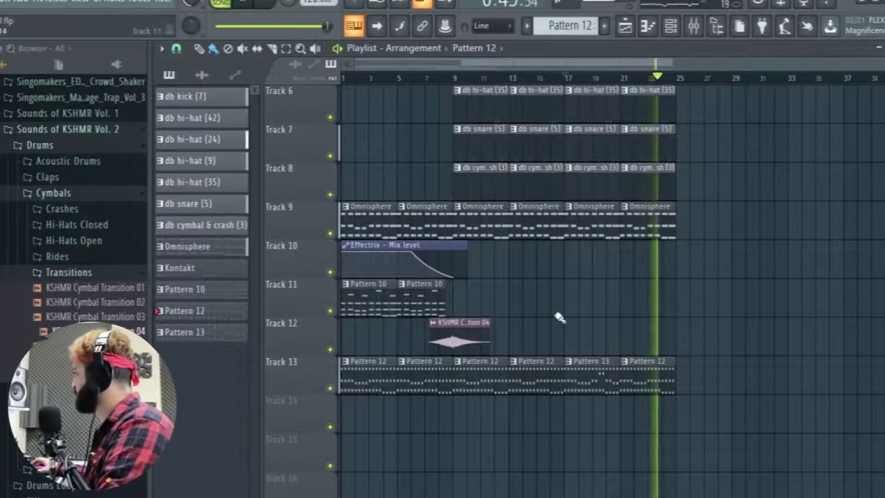
click(451, 78)
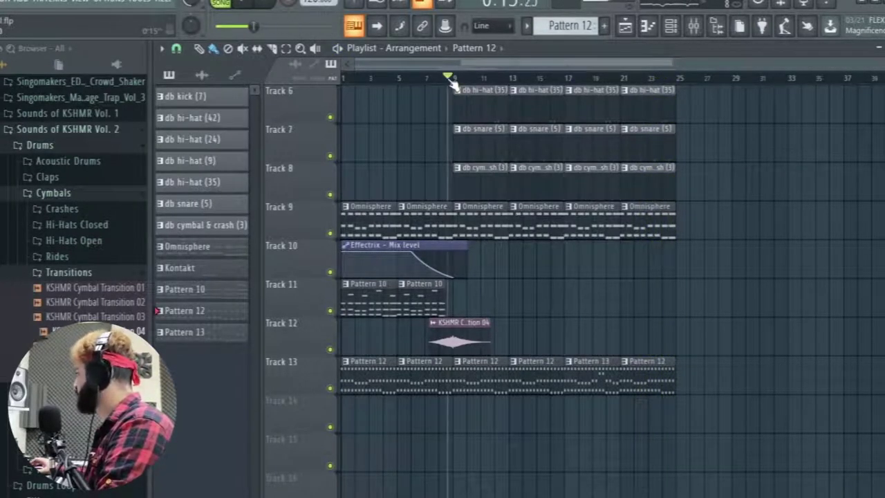
Add a new empty pattern clip at bar 13 and place it on Track 14.
scroll(516, 332, up, 3)
double_click(528, 281)
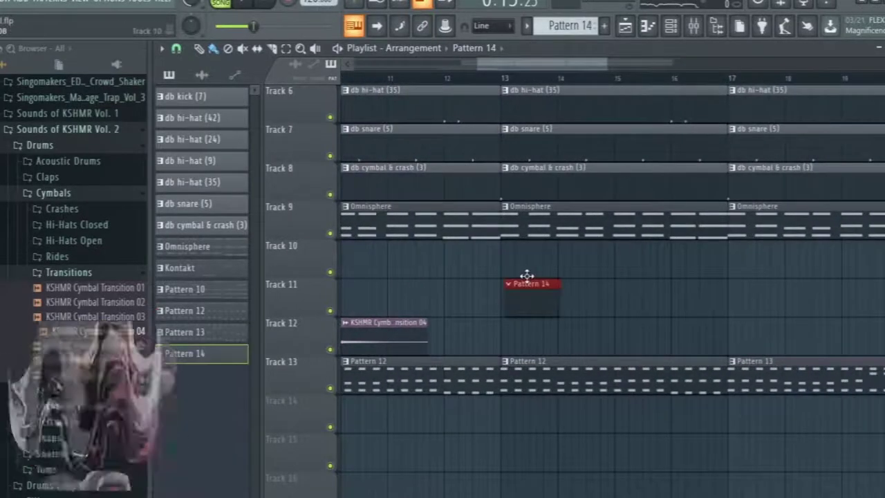
scroll(601, 351, down, 3)
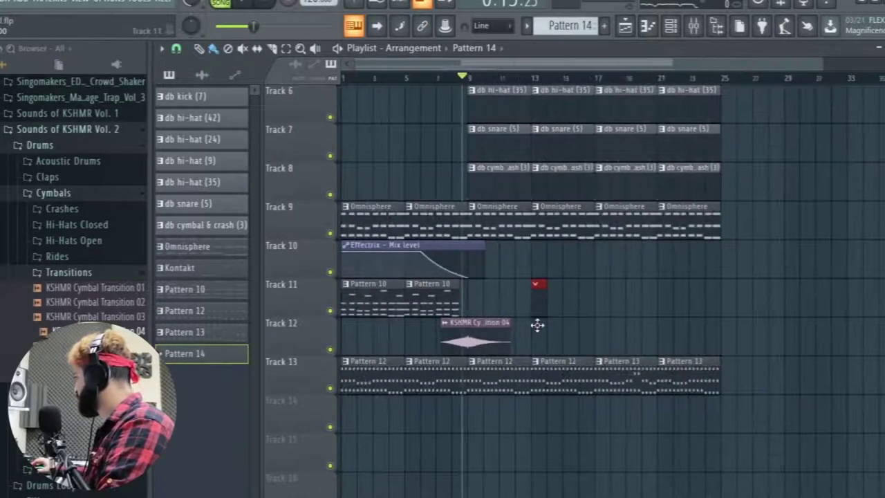
scroll(536, 418, up, 3)
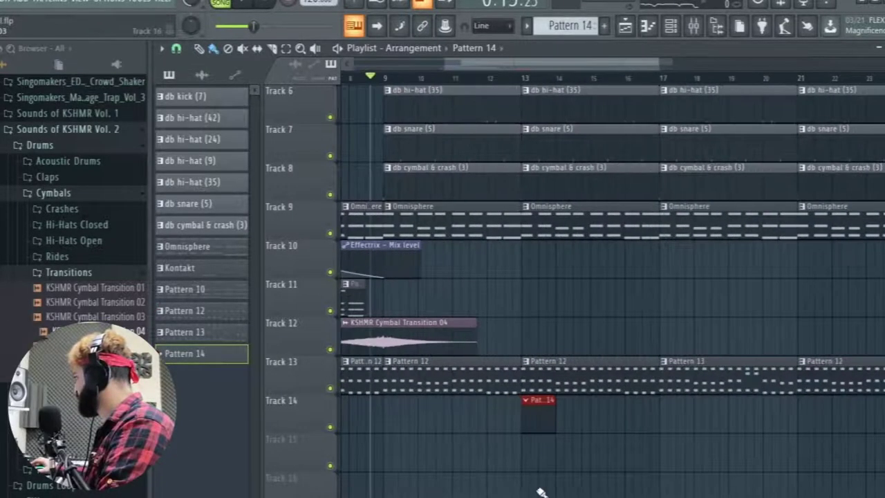
Add a new Kontakt instrument for the empty pattern and move its window so the whole browser is in view.
double_click(534, 407)
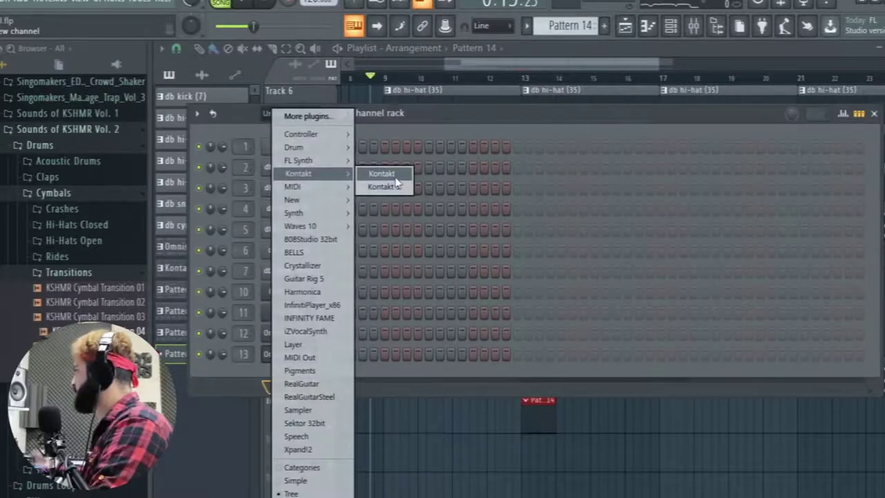
click(395, 175)
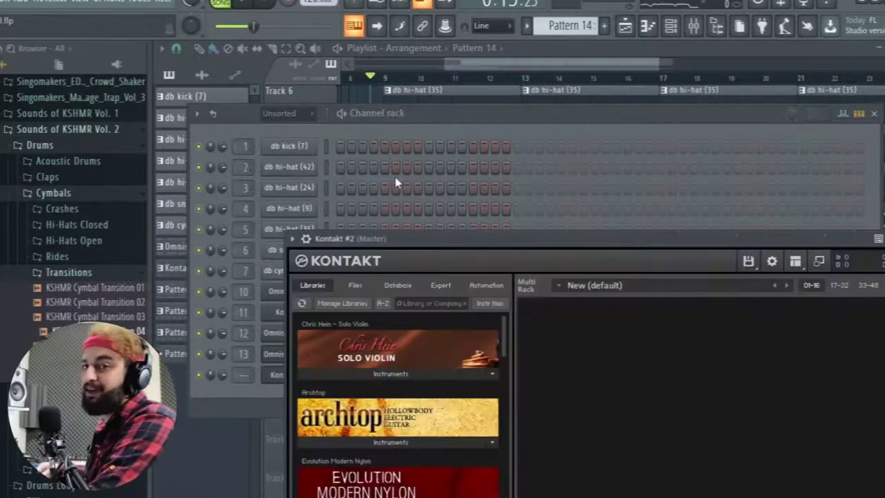
drag(442, 240, 383, 62)
Look through the Kontakt libraries, switch to the file browser and load Luft.nki from the Luft folder.
drag(441, 157, 441, 203)
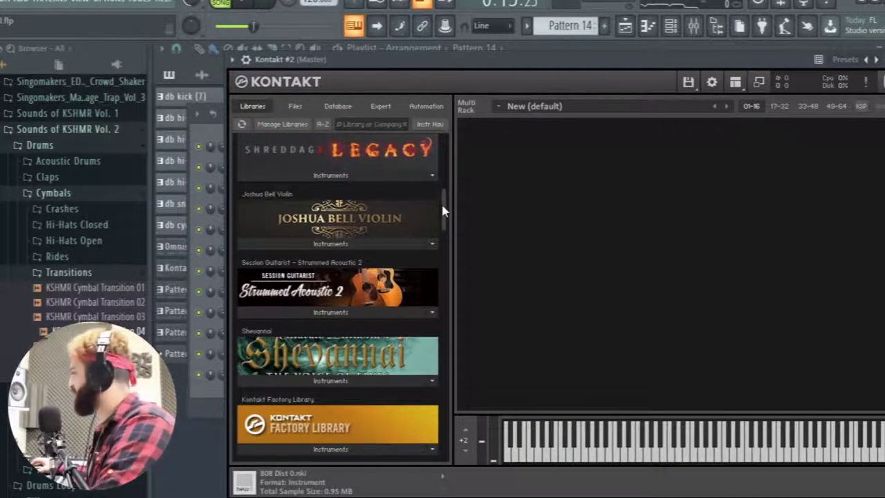
drag(442, 205, 445, 363)
click(295, 105)
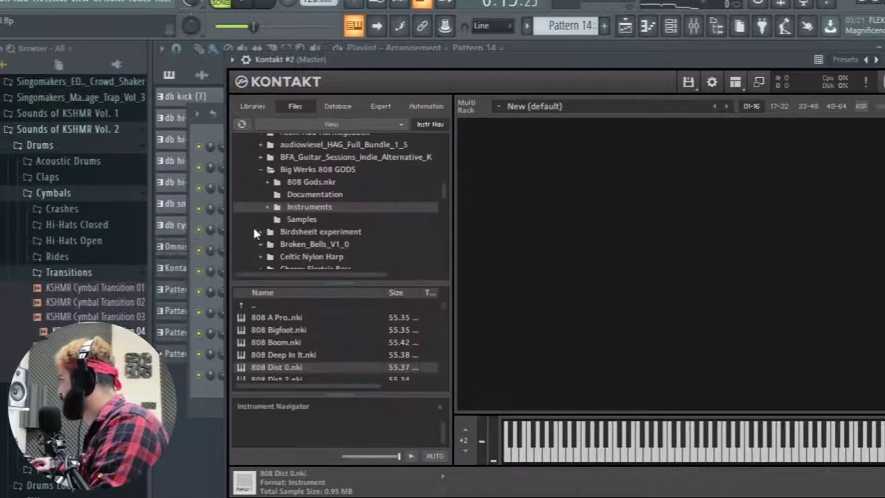
click(260, 170)
scroll(292, 242, up, 3)
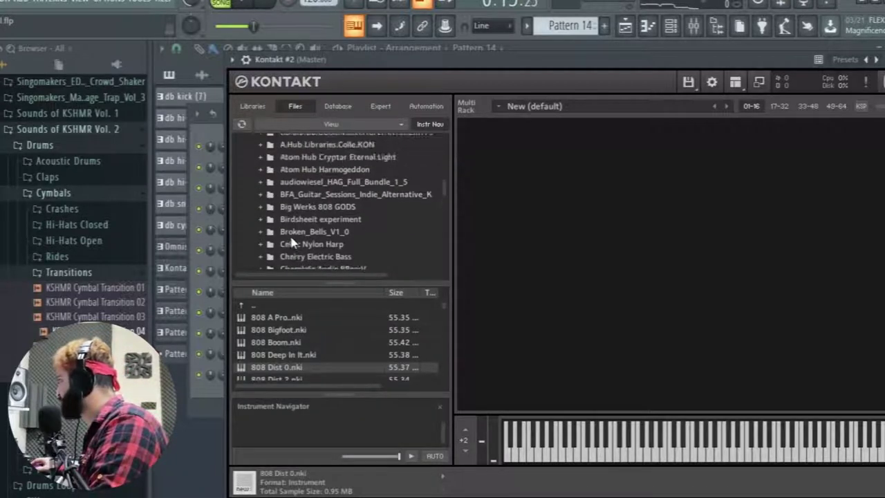
scroll(253, 229, down, 7)
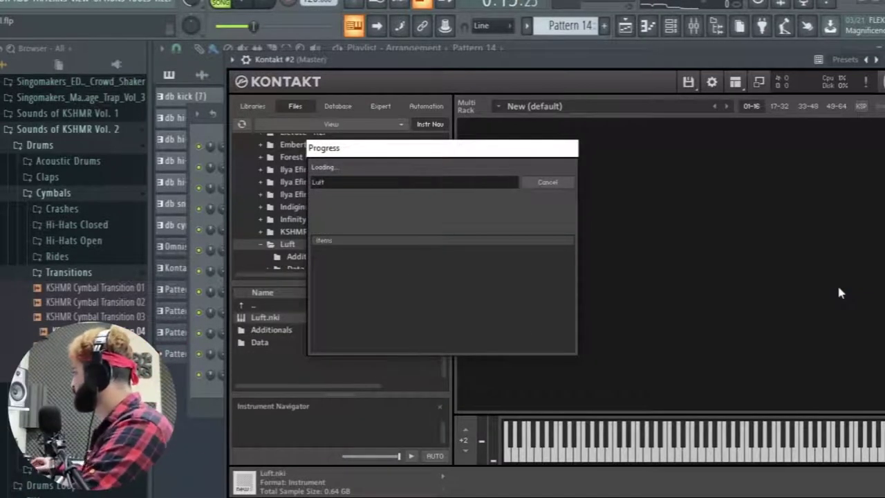
drag(631, 67, 625, 113)
click(656, 107)
click(565, 70)
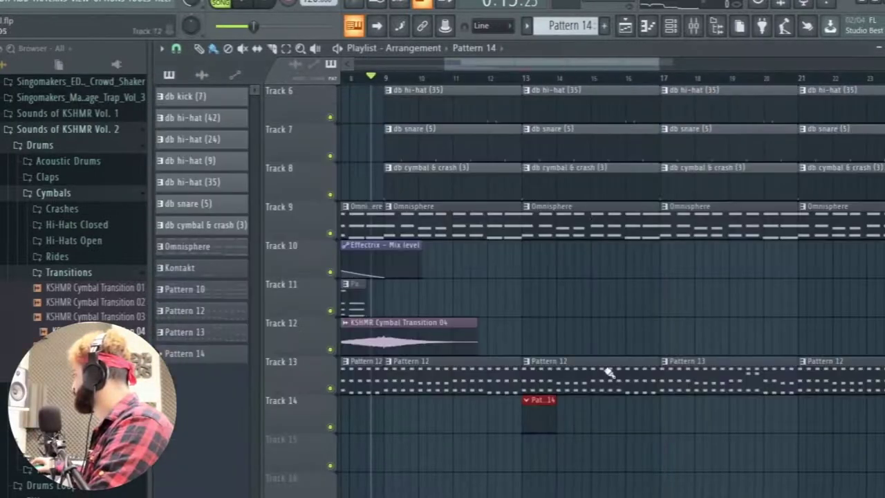
Route the Kontakt #2 channel to mixer track 14, enter a one-bar note for it, and return to the arrangement.
double_click(546, 410)
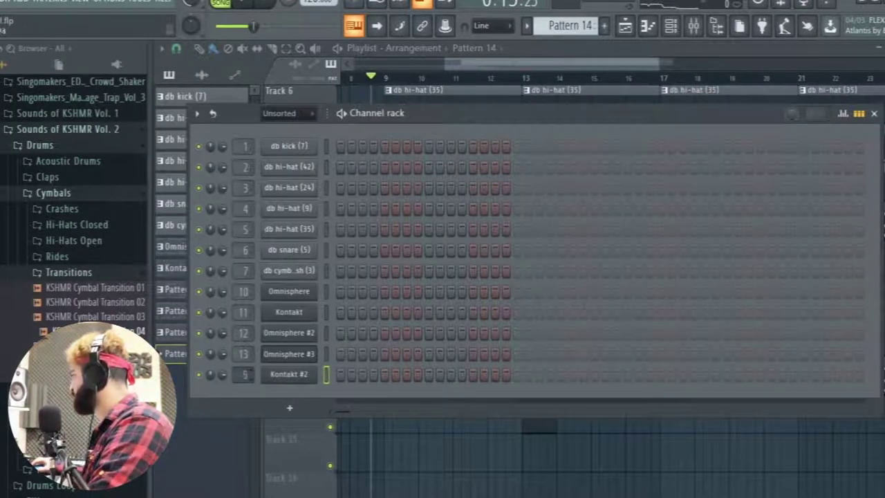
drag(243, 374, 243, 349)
right_click(290, 374)
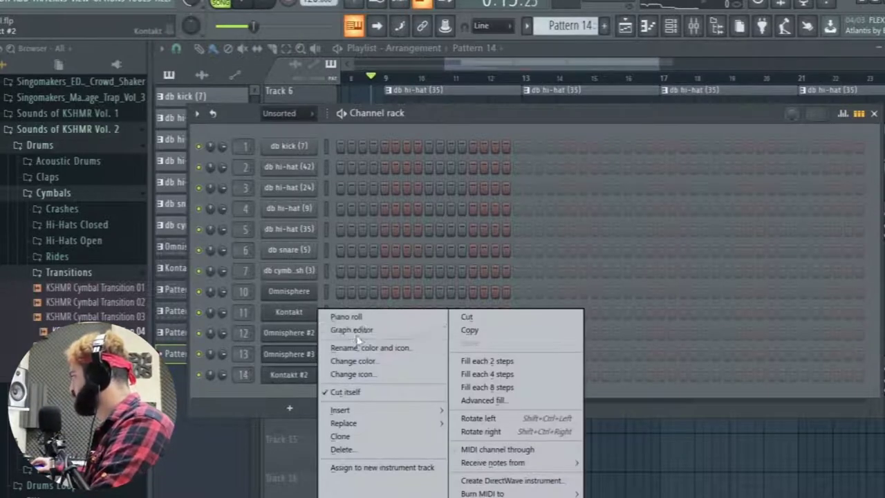
click(349, 316)
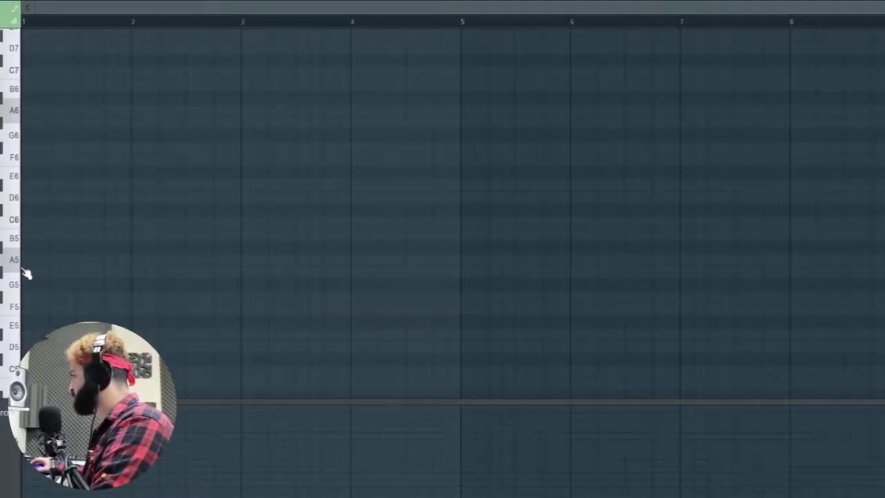
scroll(24, 312, down, 6)
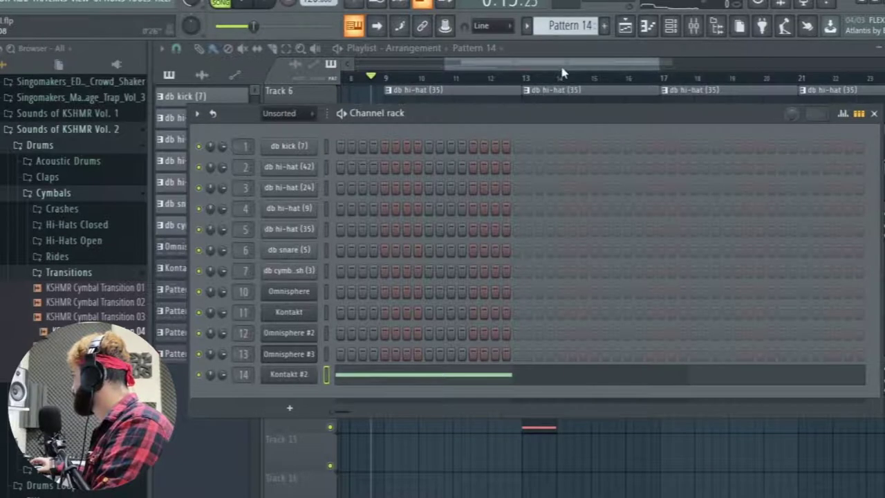
key(F6)
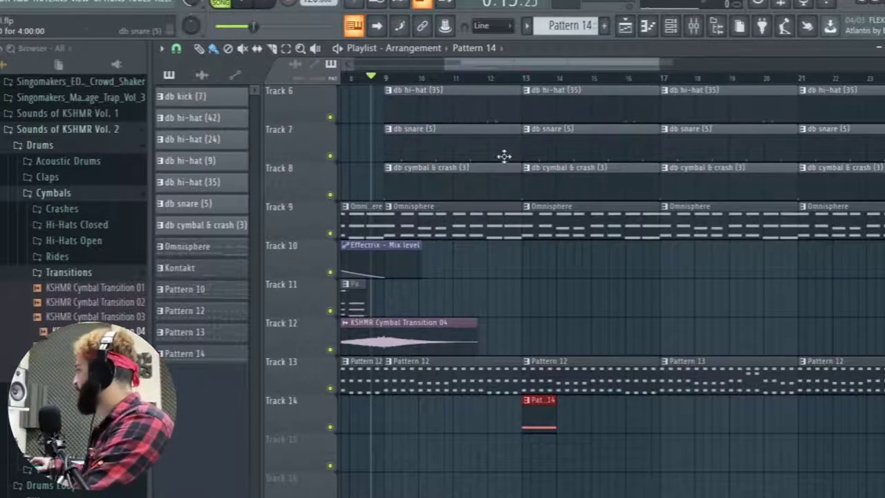
Audition the arrangement from just before bar 13 and raise the note in Pattern 14 one octave to D5.
click(500, 78)
key(space)
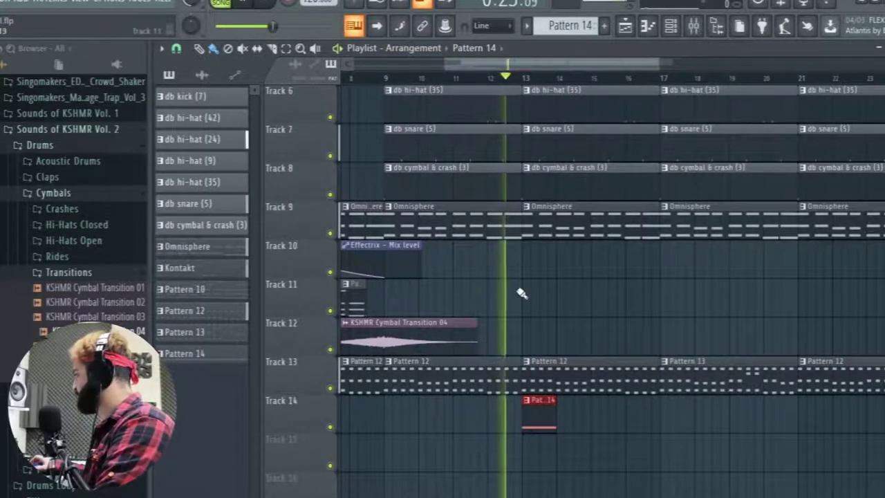
double_click(541, 419)
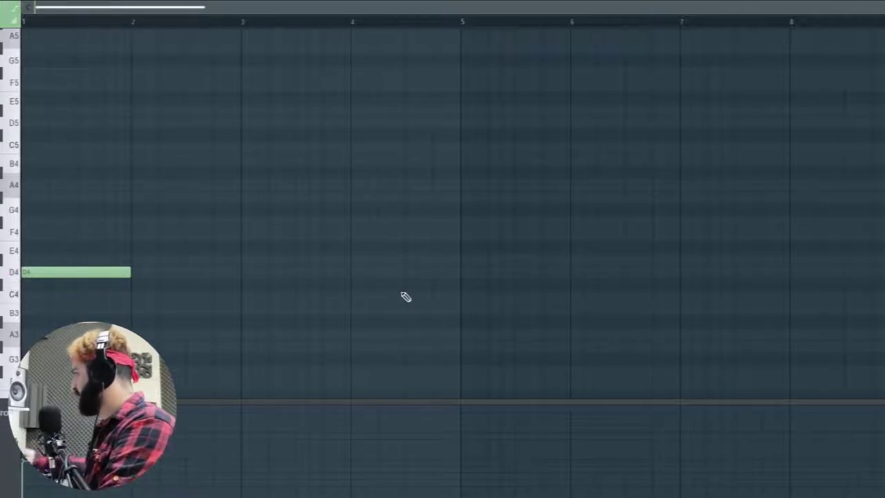
key(ctrl+Up)
scroll(97, 67, up, 3)
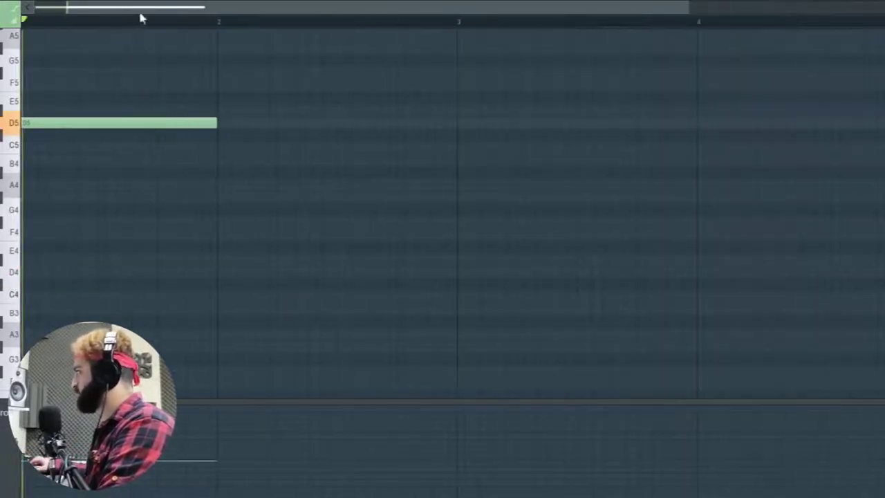
Shorten the opening D5 note to half a bar and add an A5 note right after it.
drag(117, 9, 44, 10)
key(space)
scroll(149, 138, up, 3)
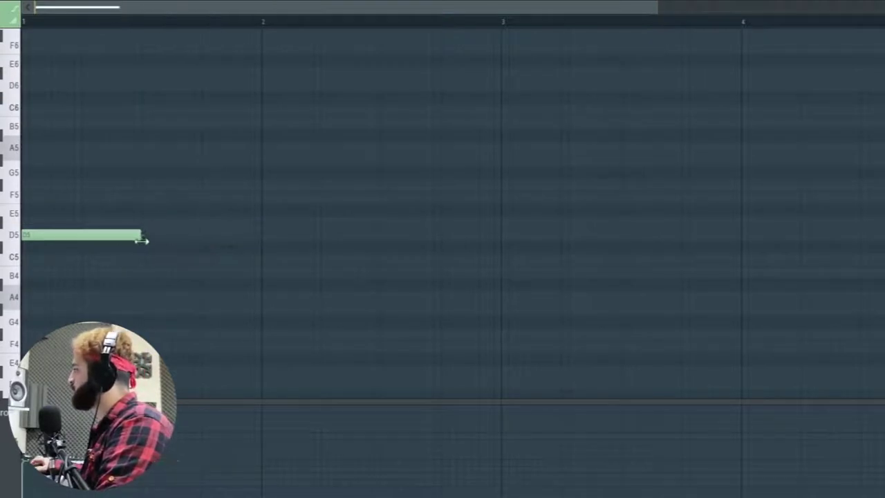
click(142, 199)
right_click(144, 198)
drag(144, 172, 144, 149)
Add a short G#5, A5, G#5 run after the A5 note and shift it so the last G#5 starts bar 2.
key(space)
key(space)
scroll(203, 159, up, 3)
click(204, 159)
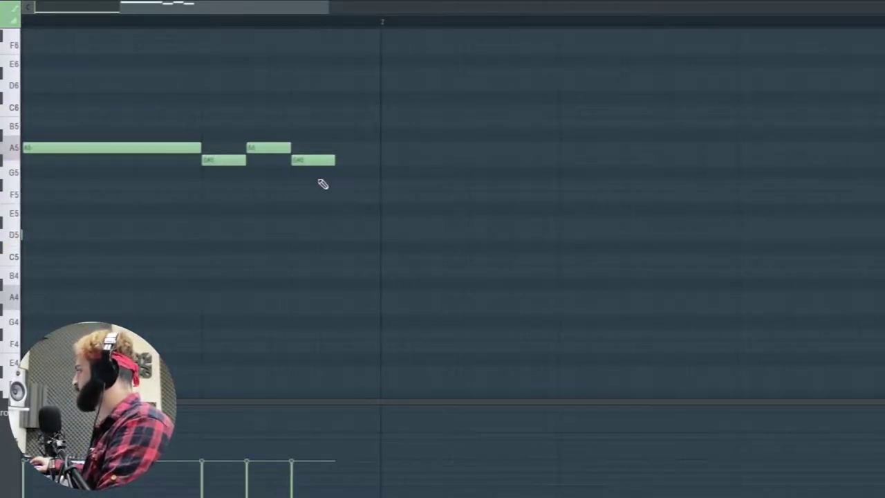
drag(340, 196, 217, 145)
drag(220, 162, 309, 163)
ctrl+click(286, 182)
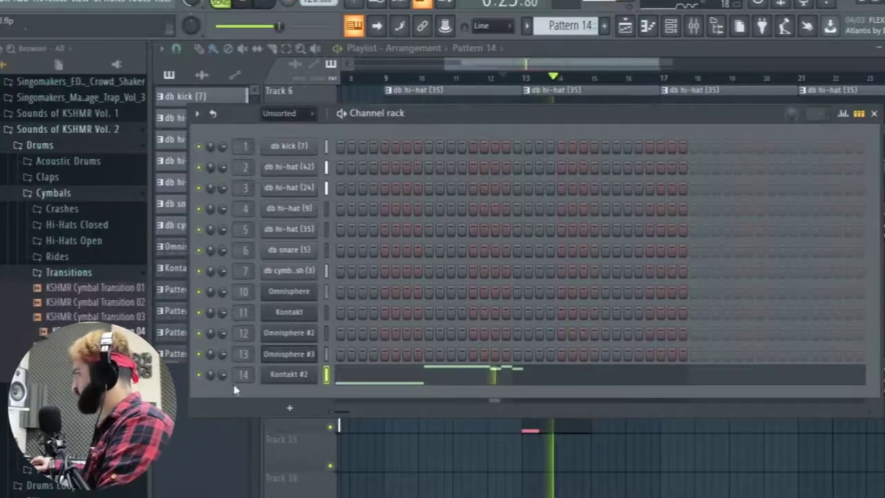
Play the arrangement, reopen the Kontakt #2 notes and lengthen the G#5 at bar 2 to half a bar.
key(space)
key(F9)
drag(514, 459, 547, 455)
key(space)
click(401, 371)
scroll(389, 354, down, 4)
key(space)
drag(363, 160, 503, 163)
scroll(492, 223, down, 2)
key(space)
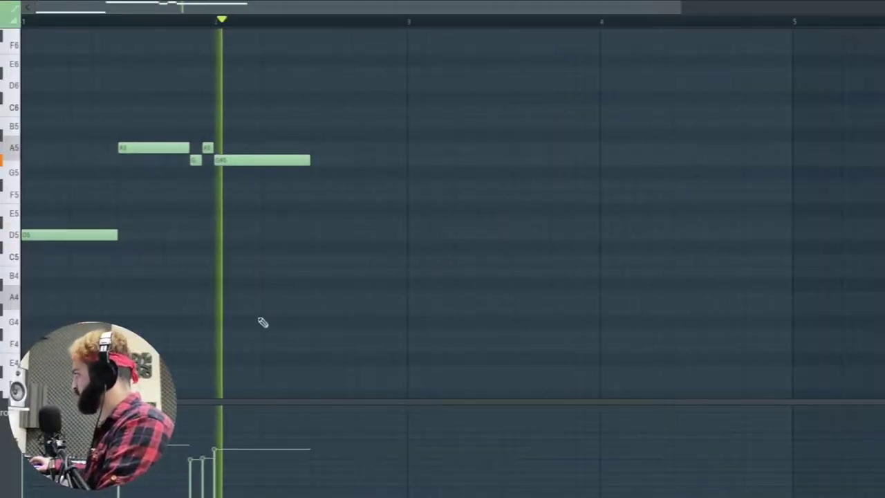
Add a half-bar F5 note after the G#5 in bar 2 and audition the phrase.
key(space)
click(313, 185)
right_click(311, 186)
drag(309, 172, 308, 197)
scroll(253, 251, down, 2)
key(space)
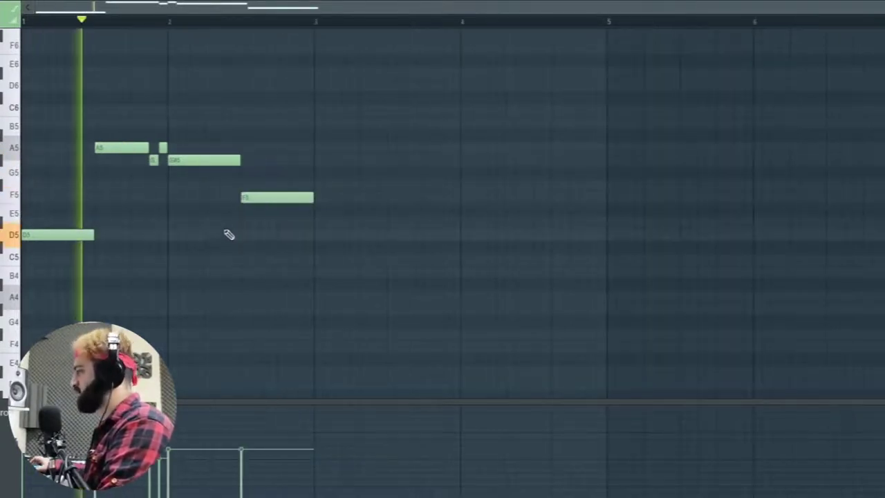
key(space)
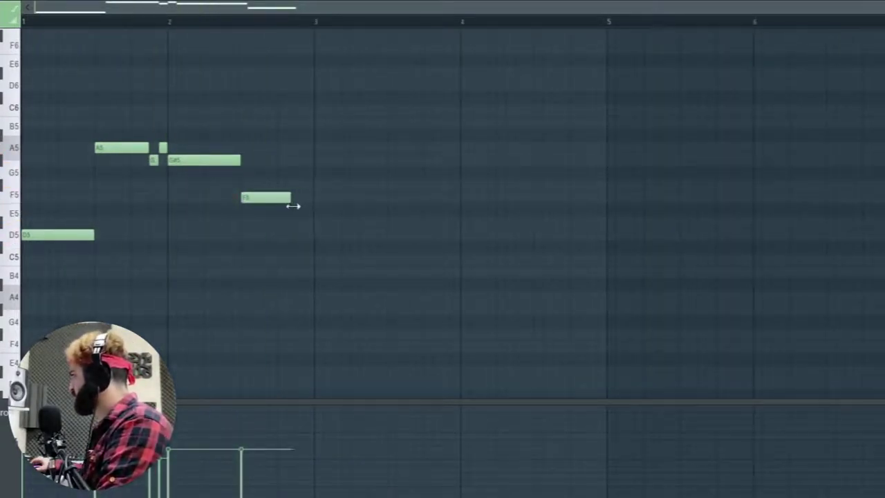
Trim the F5 note to one and a half beats and add a short E5 leading into bar 3.
drag(293, 205, 297, 206)
click(302, 210)
key(space)
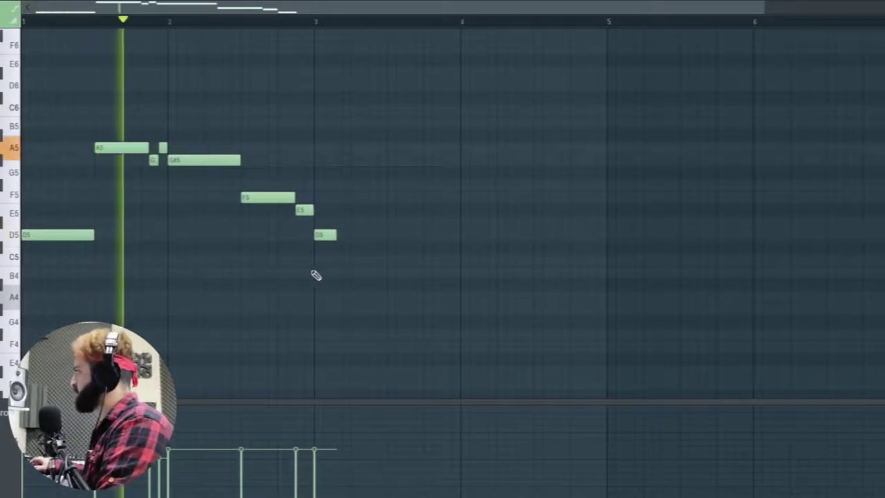
Lengthen the D5 at bar 3 to half a bar and add a half-bar C#5 after it.
key(space)
drag(336, 234, 388, 235)
click(388, 247)
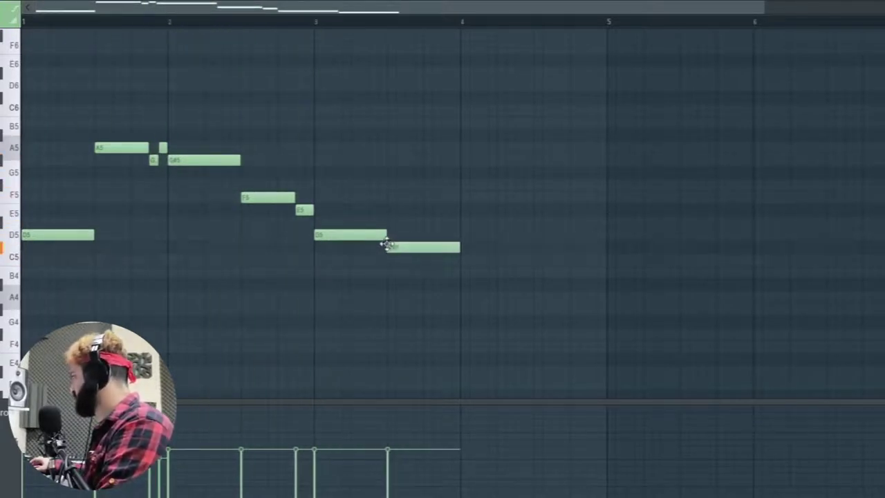
key(space)
key(space)
Shorten the C#5 to one and a half beats and try a short D5 leading to an E5 at bar 4.
scroll(460, 262, up, 2)
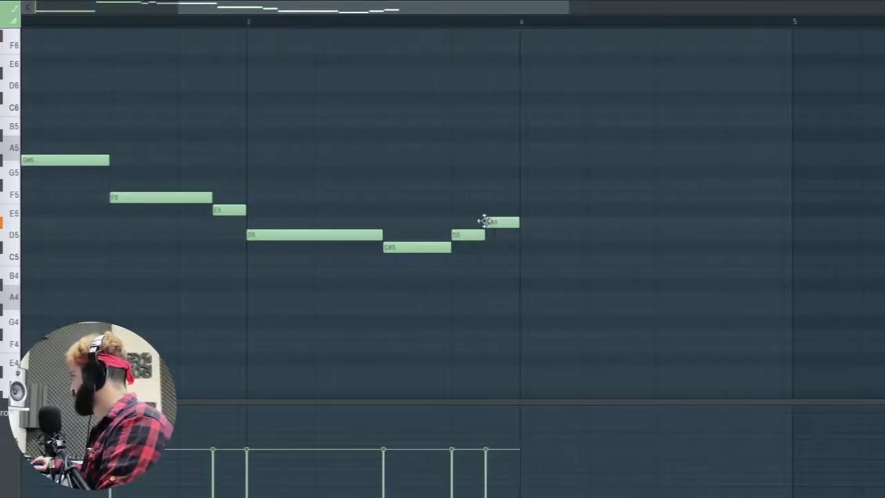
drag(484, 221, 519, 208)
drag(469, 234, 495, 236)
key(space)
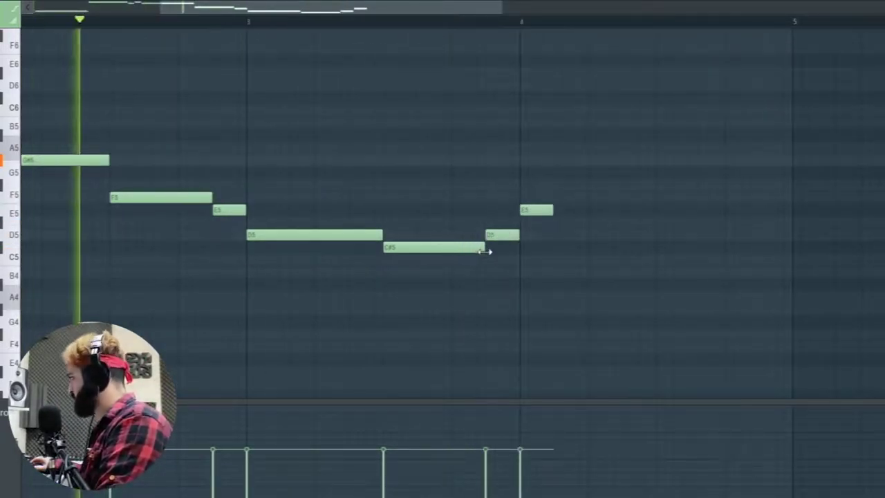
scroll(395, 319, down, 4)
key(space)
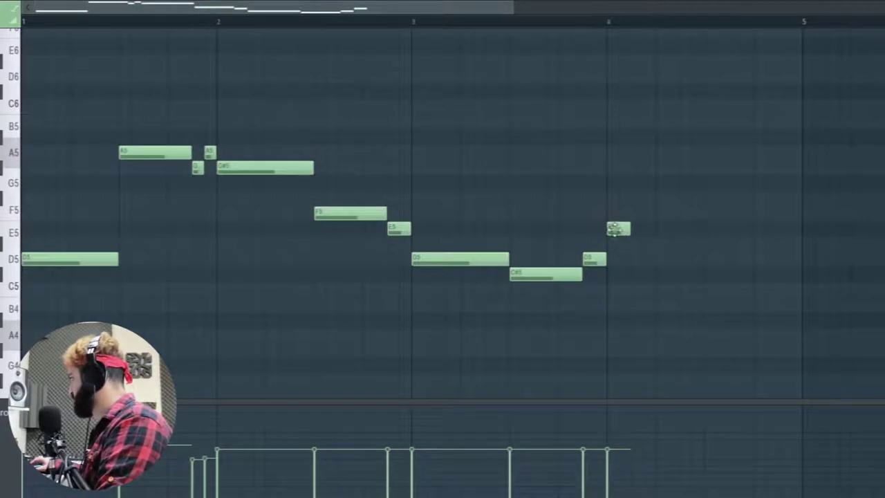
Delete the D5 and E5 around bar 4 and put a short A4 just before bar 4 instead.
right_click(614, 231)
right_click(593, 263)
click(593, 307)
right_click(593, 307)
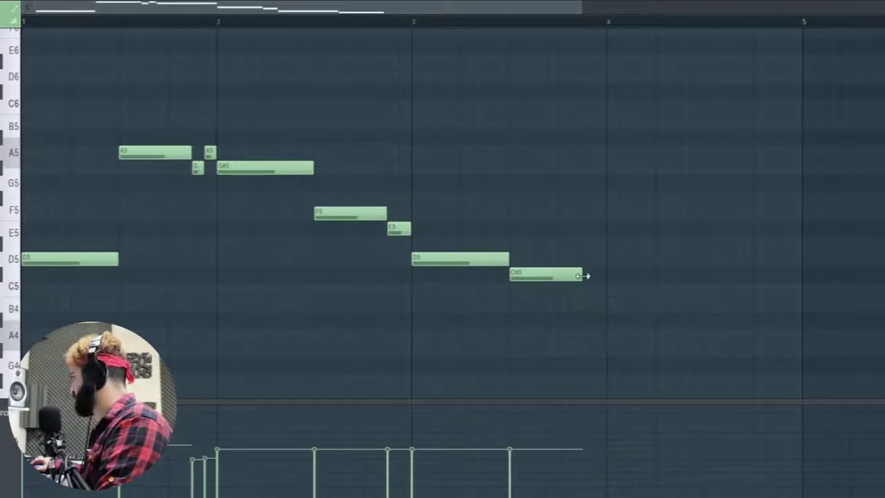
click(586, 335)
key(space)
drag(654, 336, 602, 337)
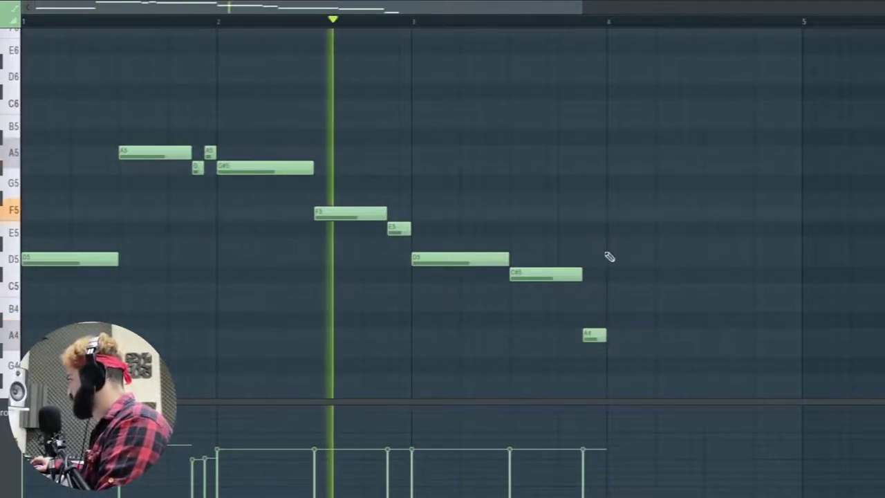
click(612, 230)
drag(632, 229, 708, 233)
key(space)
right_click(631, 233)
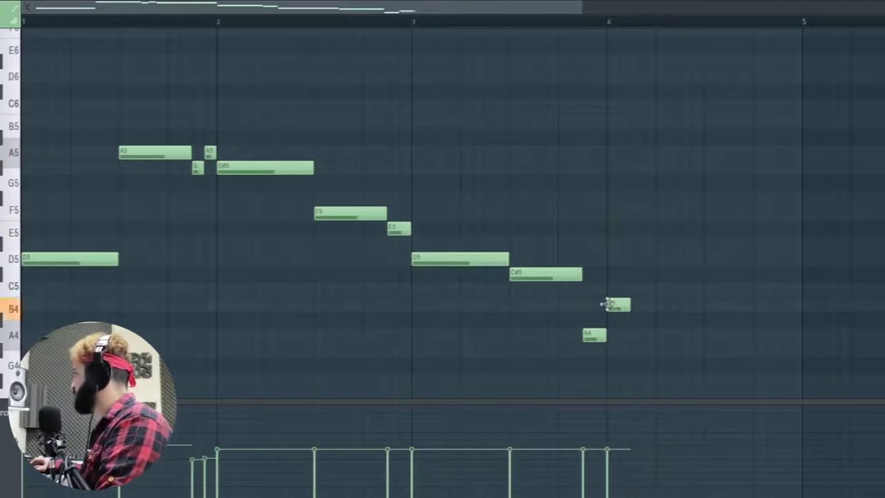
Add a half-bar A#4 at bar 4 followed by a half-bar A4 that completes the bar.
drag(607, 321, 708, 330)
key(space)
scroll(601, 245, down, 1)
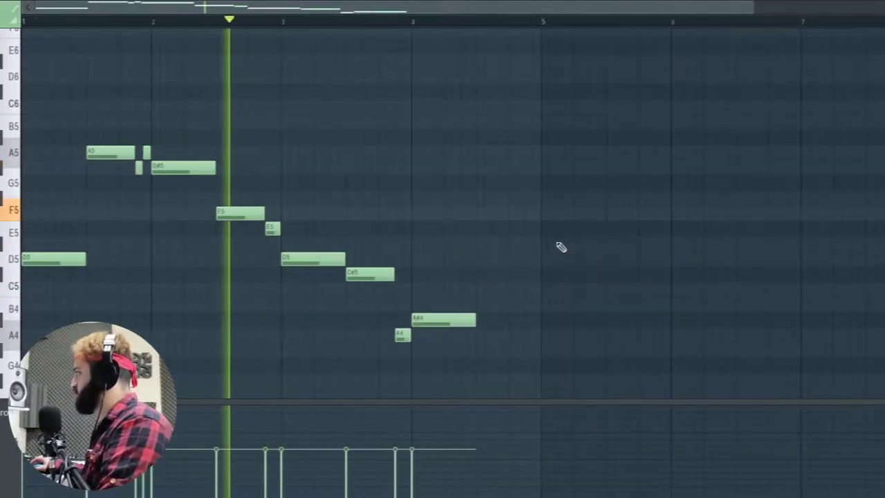
key(space)
click(478, 336)
key(space)
Redraw the velocities in a smooth curve across the melody and play it back.
drag(484, 436, 84, 441)
key(space)
key(space)
key(space)
scroll(70, 95, up, 4)
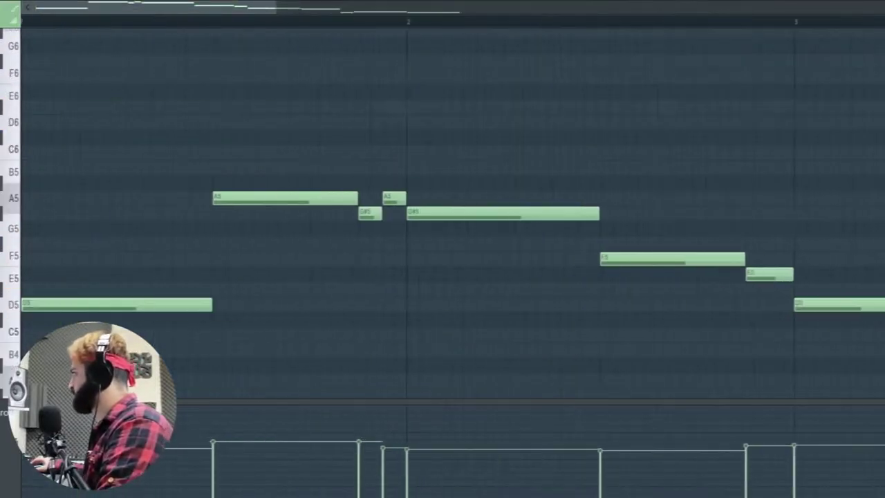
Add a D6 note in bar 1 starting on beat 2, shorten it to half a beat and audition it.
drag(105, 112, 111, 137)
key(space)
drag(309, 125, 164, 127)
key(space)
key(space)
key(space)
key(space)
key(space)
Shorten the opening D5 to one beat, move the short D6 down to E5 and add a short F5 before the A5.
drag(212, 309, 117, 304)
key(space)
drag(140, 124, 119, 279)
key(space)
key(space)
key(space)
click(173, 260)
key(space)
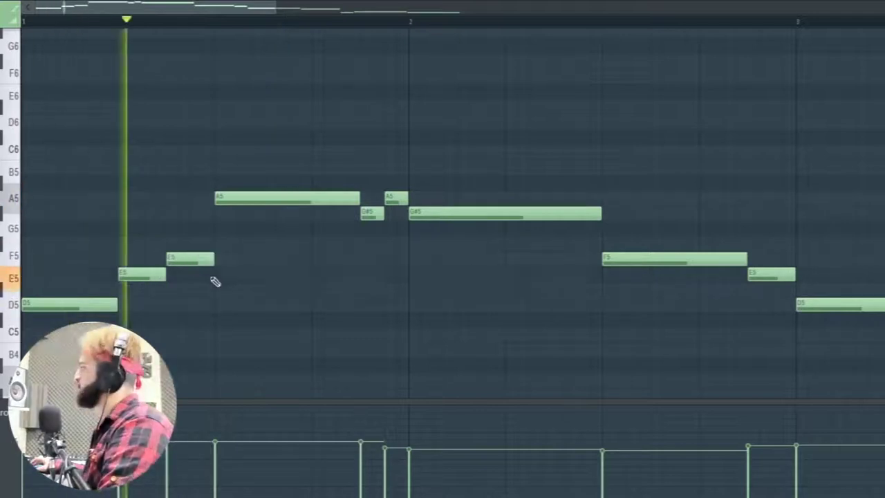
Shorten the D5 in bar 3, fill the gap before the C#5 with a fast D5 and E5 trill, and taper its velocities.
key(space)
drag(498, 305, 465, 309)
click(473, 305)
drag(562, 305, 470, 318)
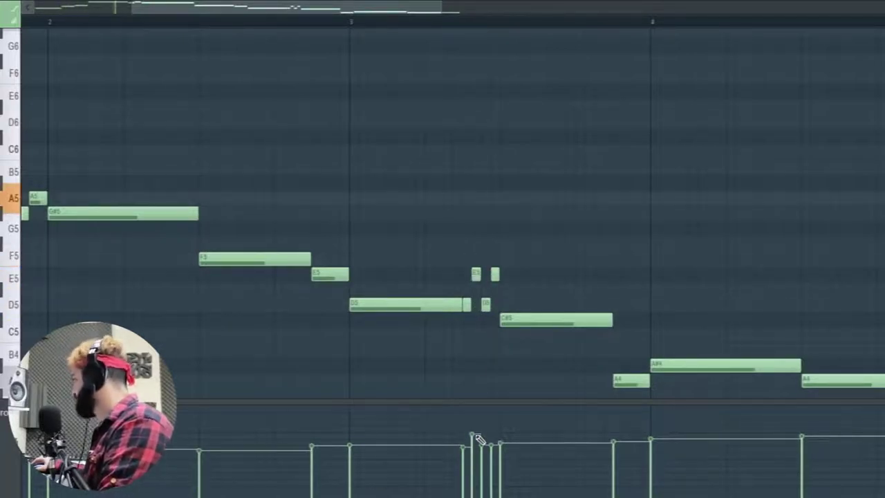
key(space)
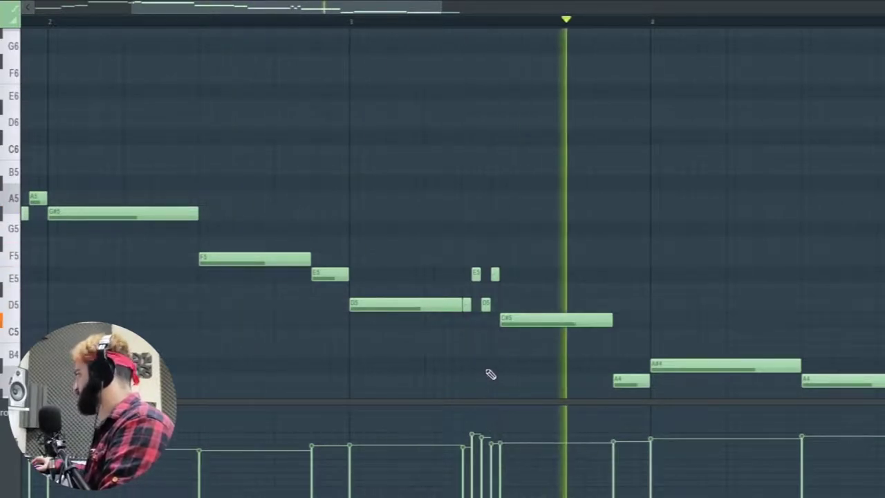
scroll(318, 348, down, 3)
key(space)
Shorten the last A4 and add a fast trill alternating A#4 and A4 up to bar 5, and audition it.
scroll(431, 354, up, 3)
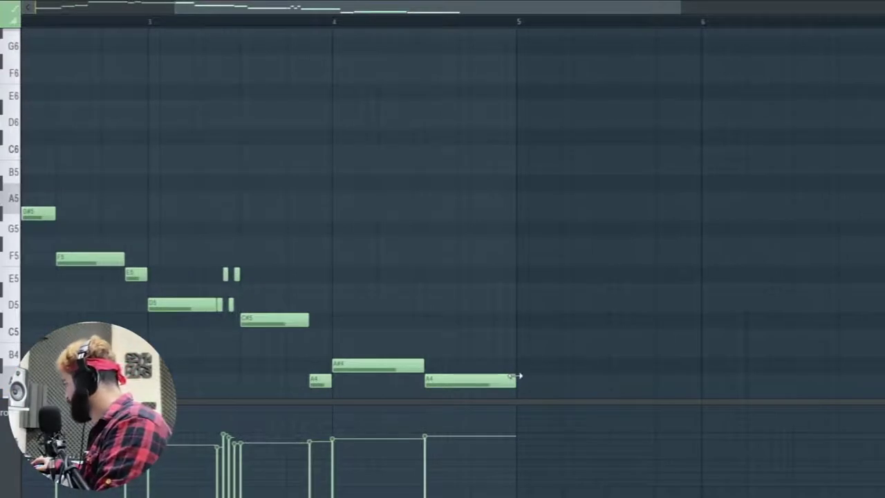
scroll(500, 399, up, 4)
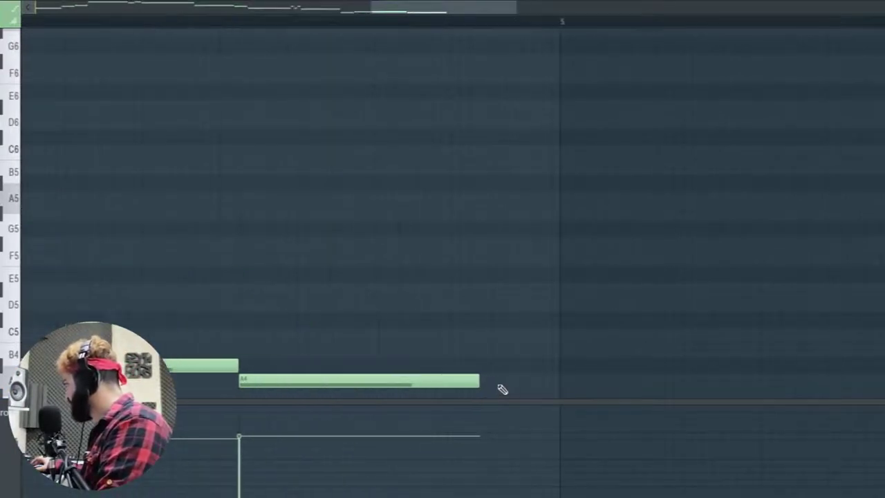
click(487, 381)
drag(716, 381, 496, 326)
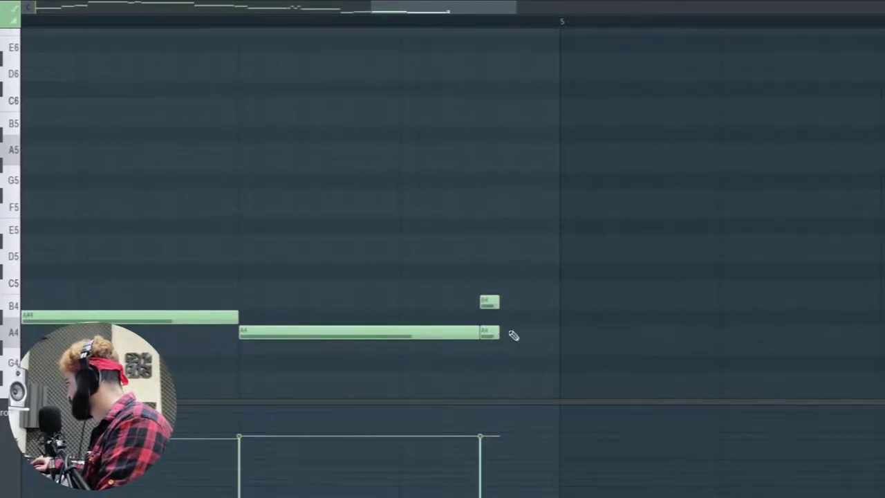
scroll(523, 310, down, 3)
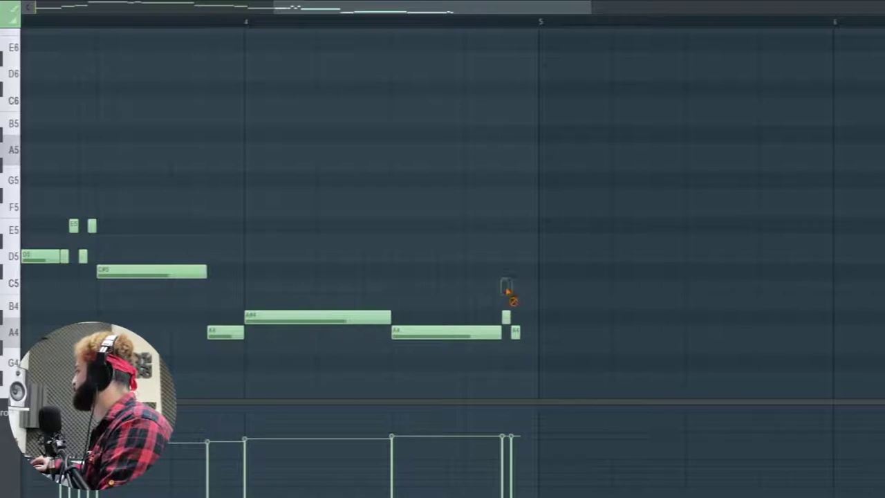
click(525, 317)
click(530, 334)
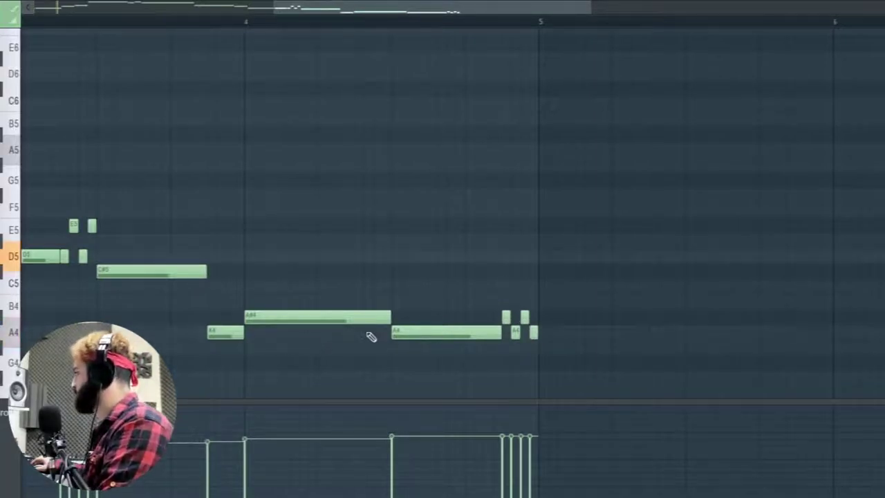
scroll(309, 294, down, 2)
scroll(186, 259, down, 2)
scroll(181, 153, up, 1)
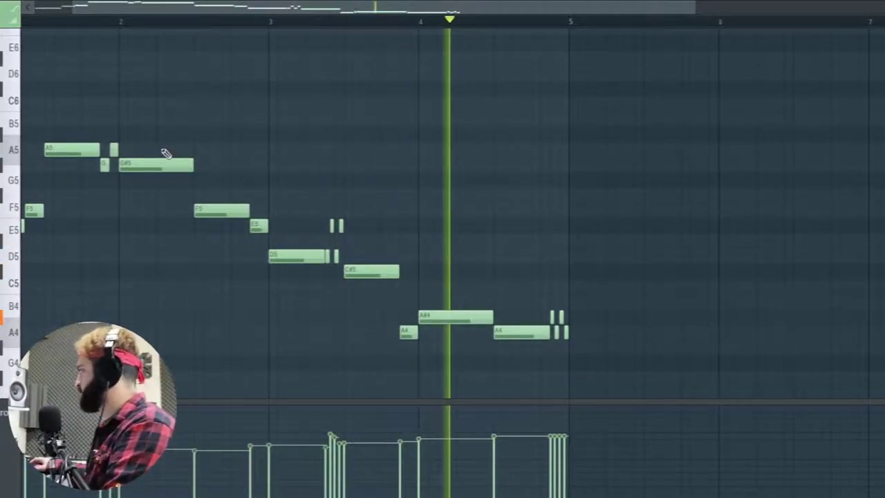
key(space)
Shorten the G#5 in bar 2 and add a run of very short descending notes from A5 down to the F5.
ctrl+scroll(142, 131, up, 4)
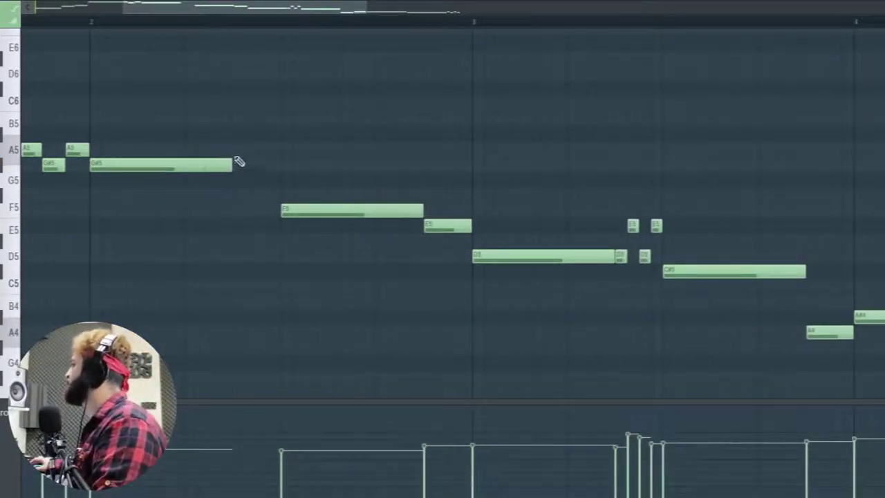
click(235, 157)
drag(376, 153, 242, 168)
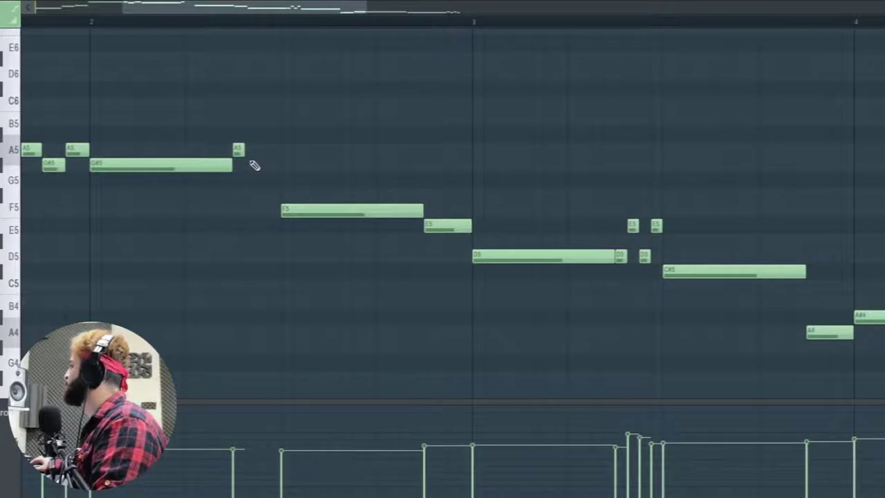
click(262, 194)
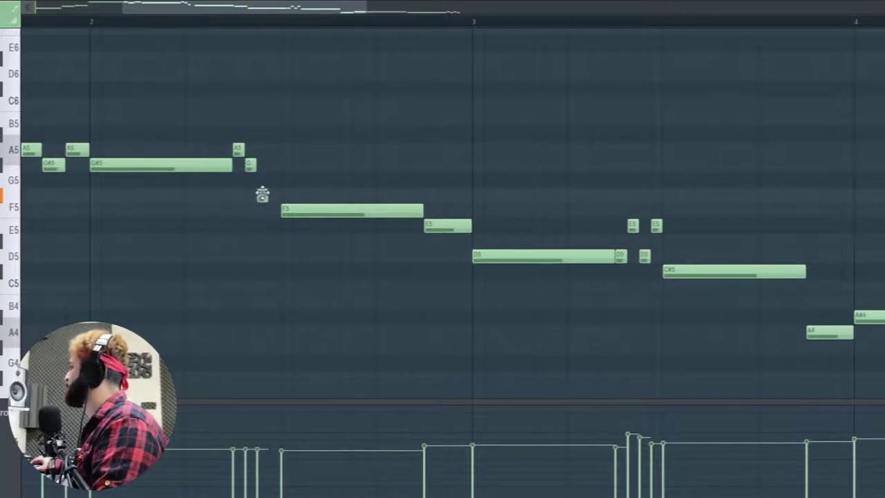
Play back the complete four-bar flute melody to check it.
key(space)
scroll(212, 354, down, 5)
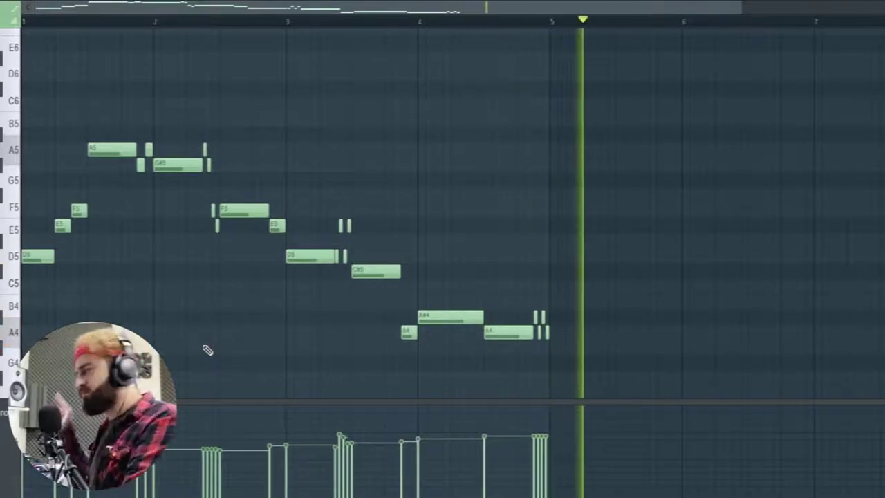
key(space)
scroll(181, 359, down, 1)
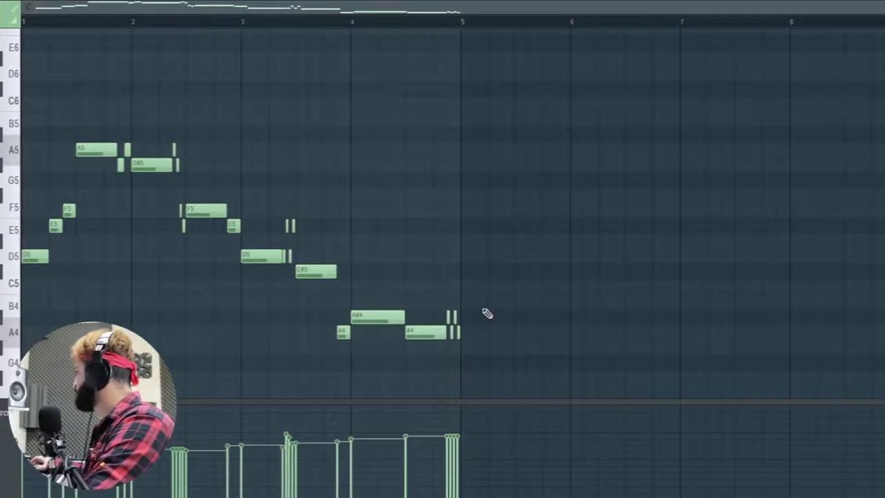
key(space)
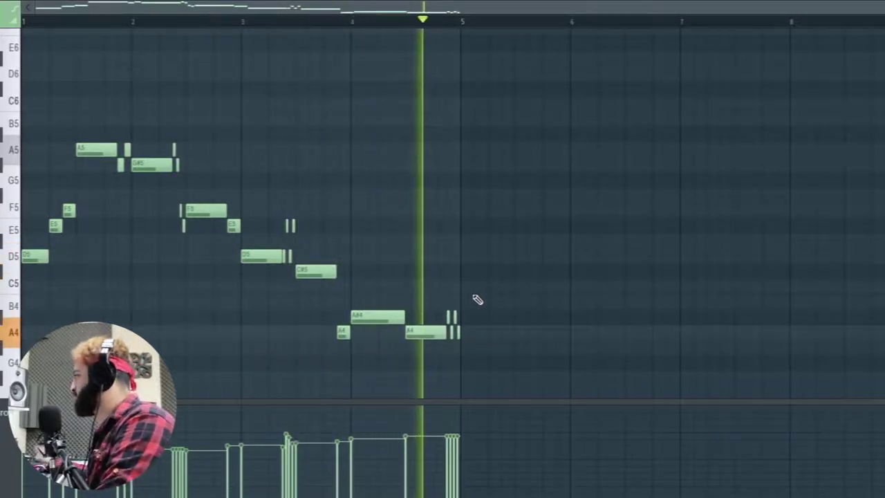
key(space)
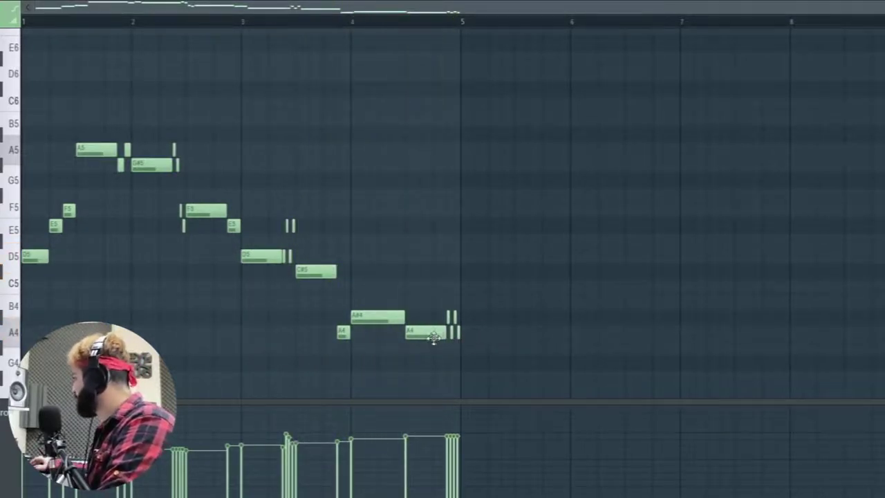
Add a long A4 with an A#4 and A4 trill at bar 5, duplicate it to fill the bar, and audition it.
scroll(434, 337, up, 2)
click(497, 334)
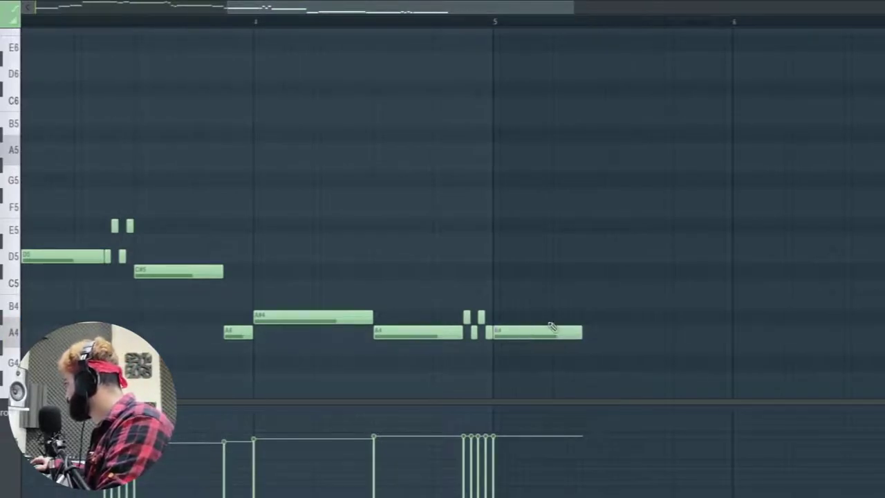
right_click(528, 337)
drag(534, 281, 406, 350)
key(ctrl+b)
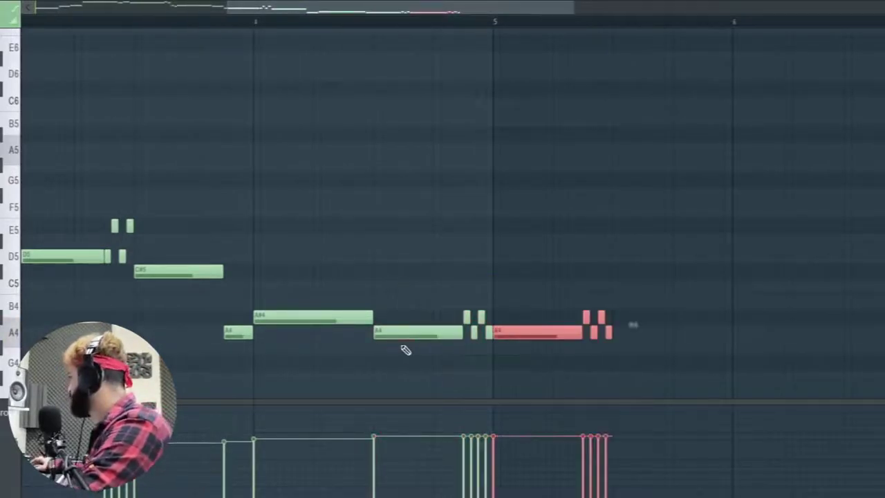
scroll(677, 243, down, 3)
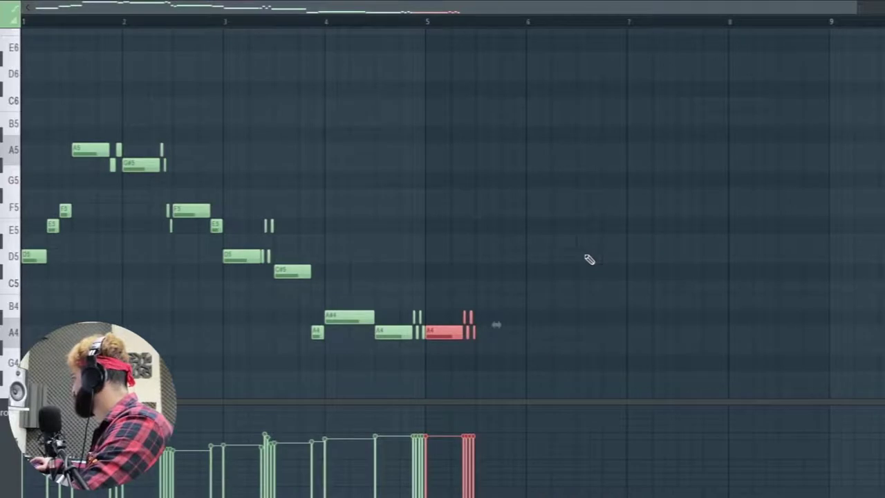
key(ctrl+b)
key(space)
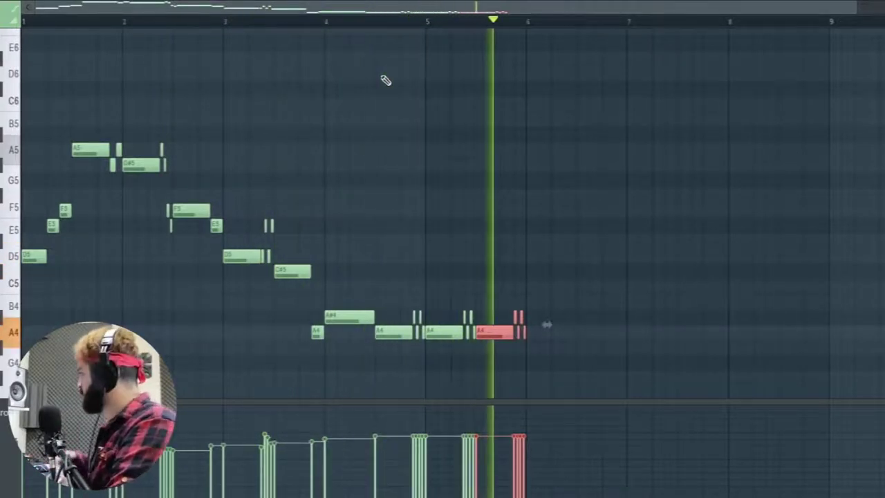
key(space)
Place a long G#4 at the start of bar 6 and audition it from the middle of bar 5.
scroll(470, 156, up, 1)
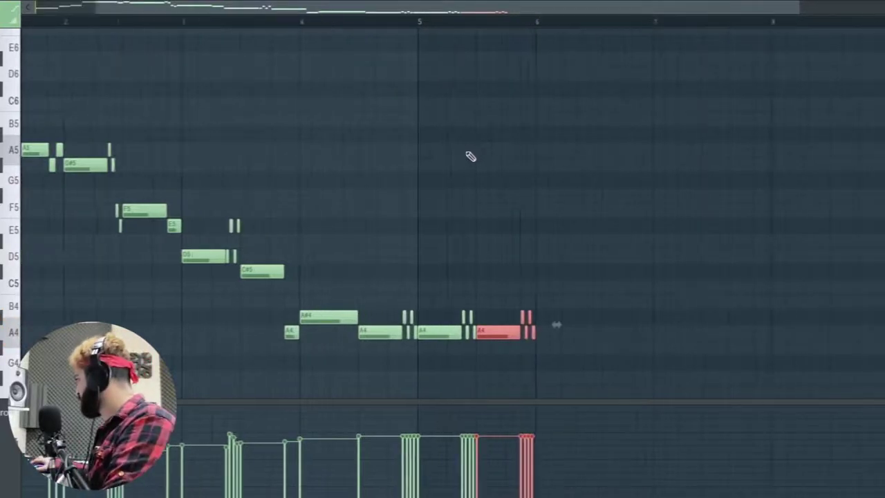
scroll(511, 262, up, 2)
click(494, 359)
click(475, 349)
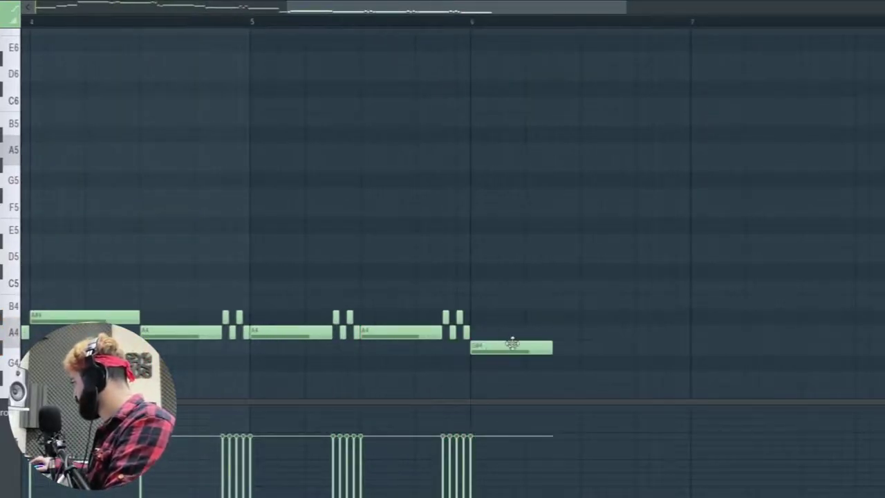
click(343, 21)
key(space)
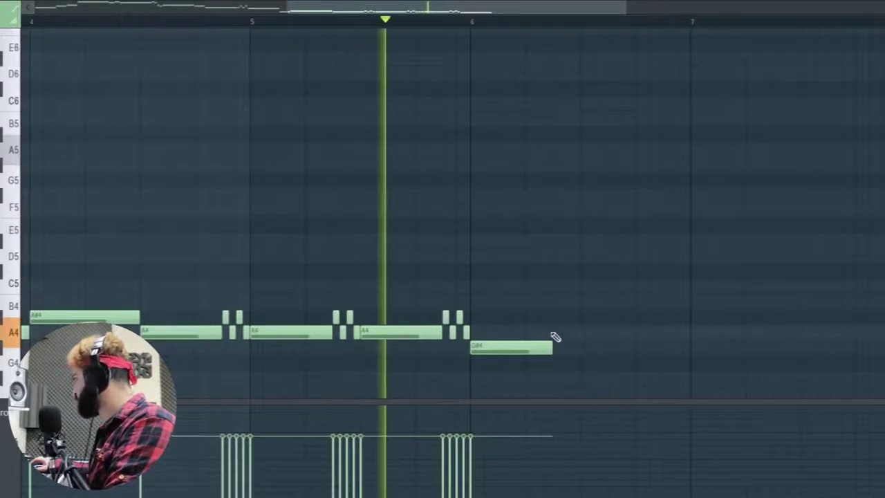
key(space)
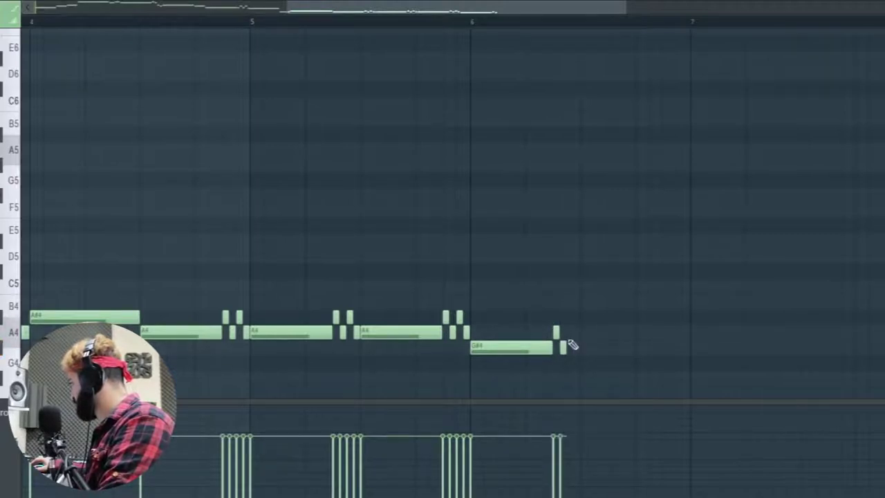
Follow the G#4 with a fast A4 and G#4 trill, duplicate the phrase to fill bar 6, and audition it.
drag(614, 305, 503, 365)
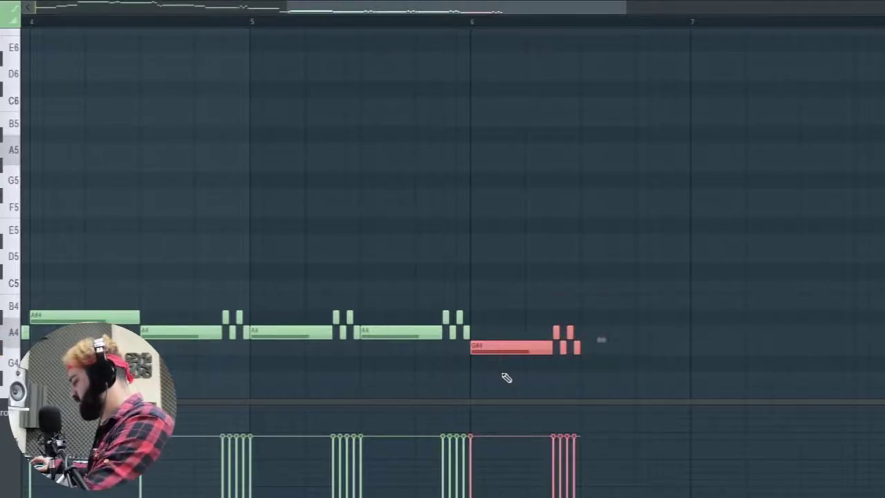
key(ctrl+b)
key(space)
scroll(659, 336, down, 2)
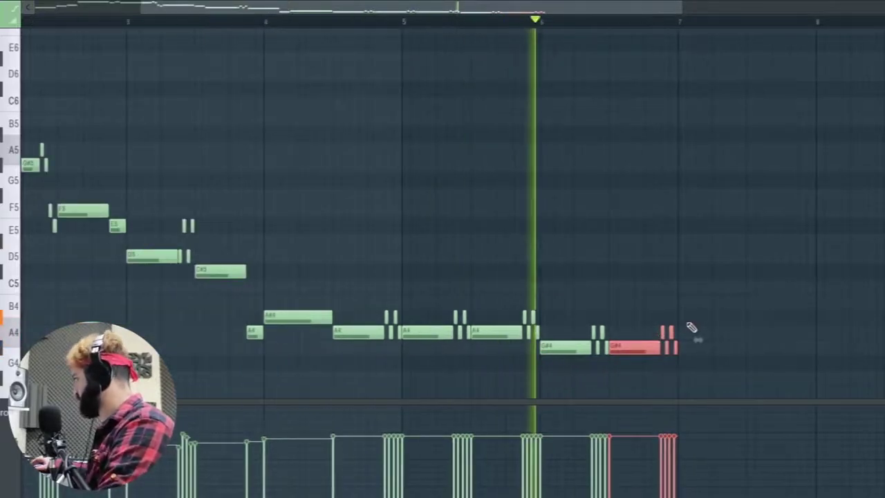
scroll(753, 322, up, 3)
key(space)
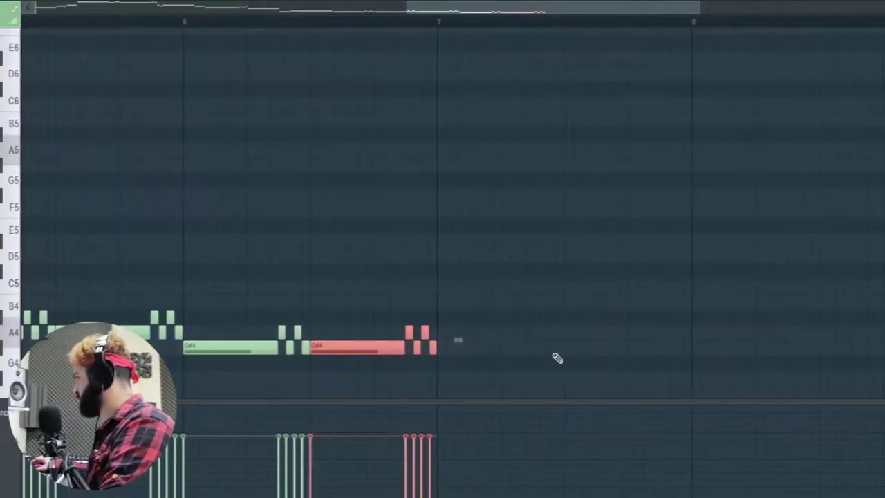
Duplicate the bar 6 phrase into bar 7 and lower its two long notes to F4.
scroll(467, 366, down, 3)
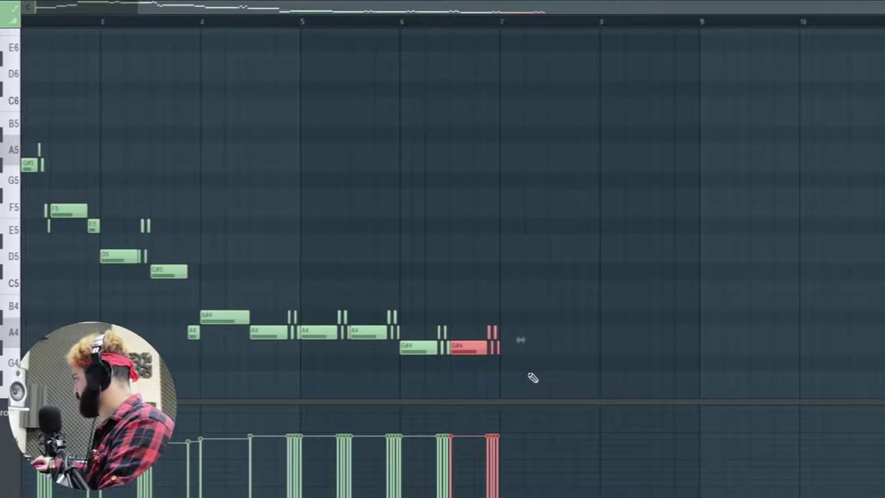
click(501, 373)
drag(515, 381, 430, 311)
key(ctrl+b)
click(554, 388)
drag(512, 348, 510, 369)
key(space)
drag(561, 329, 566, 369)
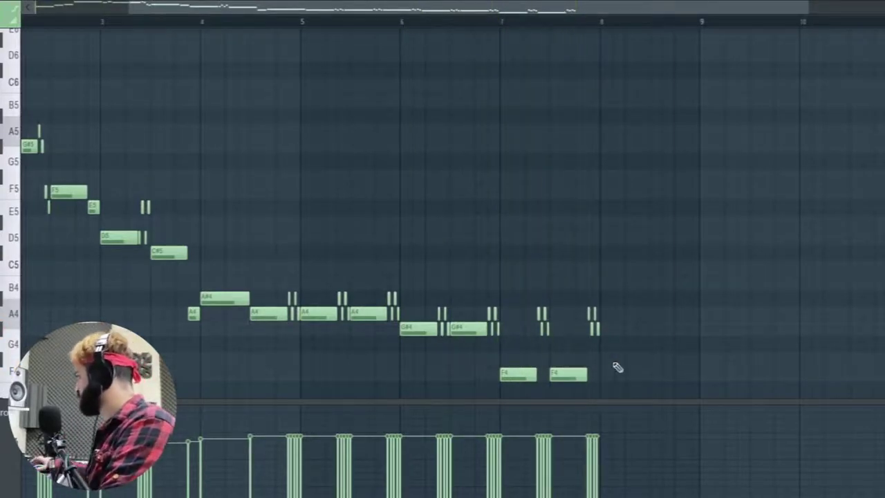
Add a long D4 at the start of bar 8.
scroll(603, 367, up, 5)
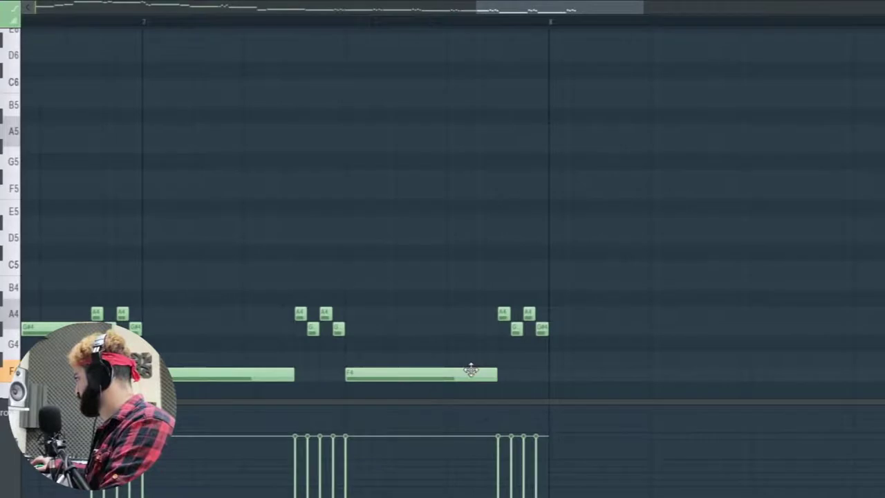
scroll(514, 371, down, 5)
click(553, 271)
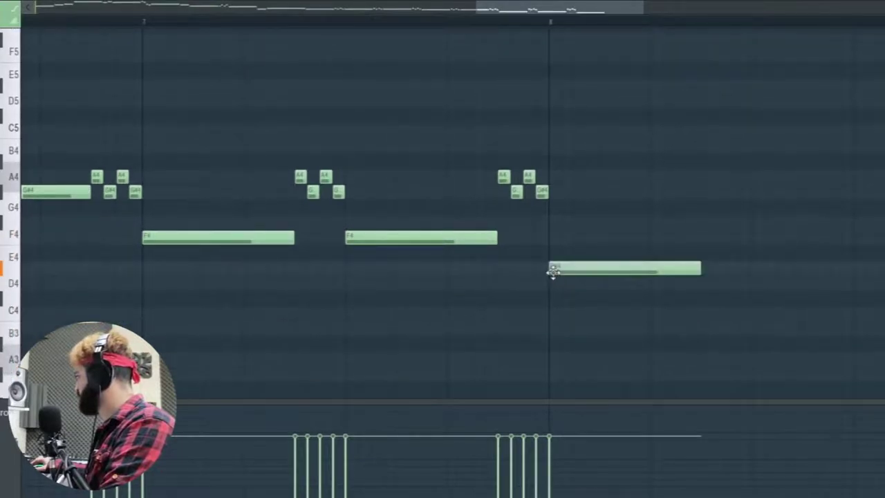
drag(553, 279, 549, 290)
scroll(602, 290, down, 3)
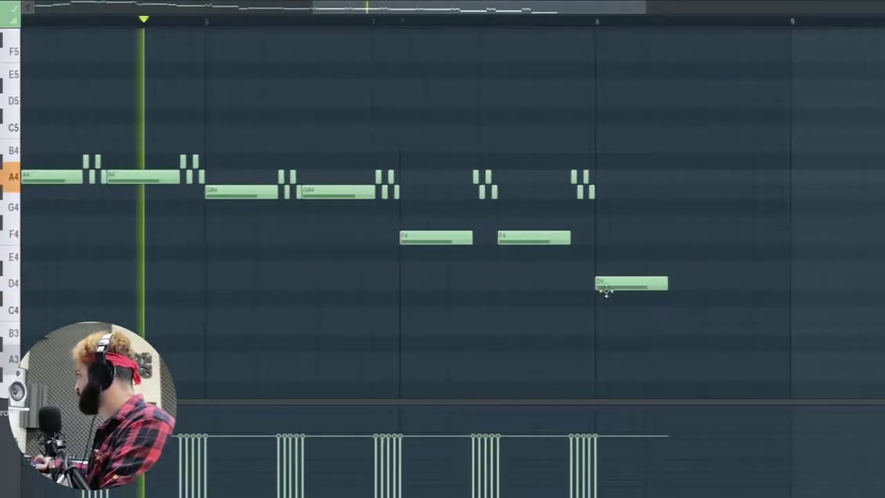
Lower the A4 notes of both bar 7 trills to F#4.
scroll(470, 215, up, 4)
drag(468, 180, 470, 229)
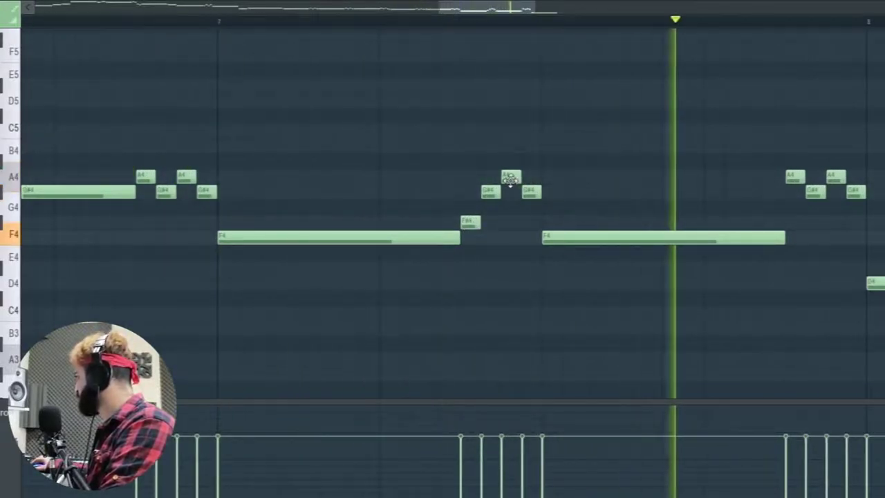
drag(511, 177, 509, 222)
drag(794, 177, 793, 222)
key(space)
drag(836, 177, 836, 216)
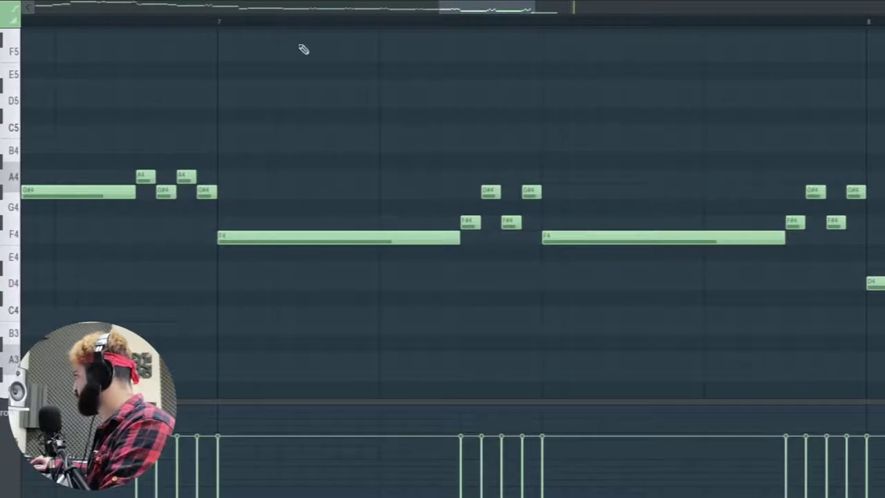
Lengthen the D4 to half of bar 8, add an E4 in the second half, and audition the ending.
ctrl+scroll(208, 207, down, 3)
ctrl+scroll(213, 214, down, 1)
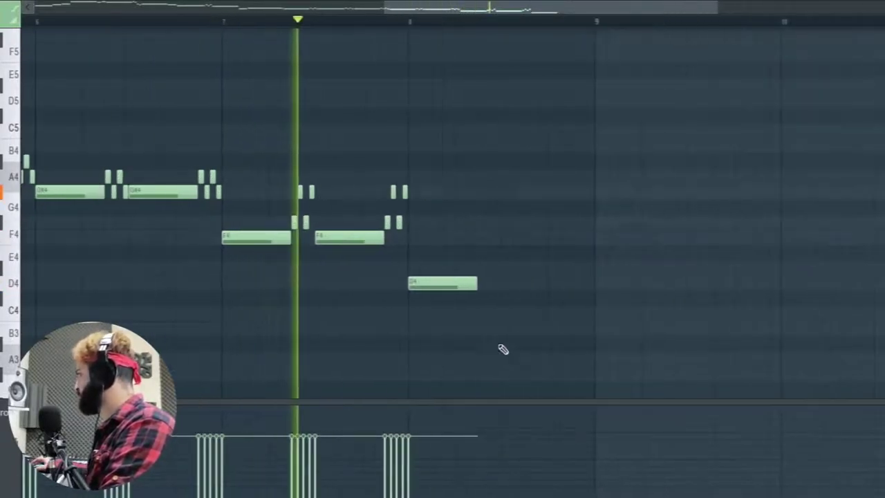
ctrl+scroll(502, 349, up, 3)
key(space)
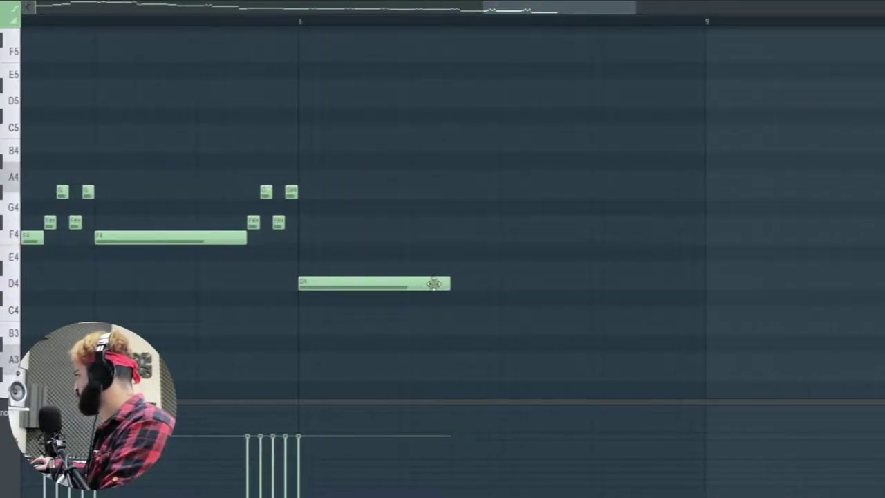
click(392, 280)
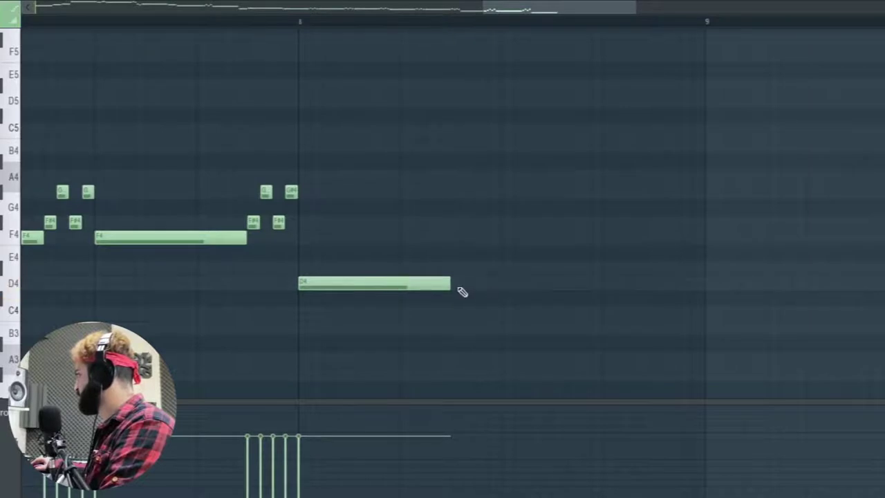
drag(447, 283, 502, 251)
click(503, 270)
key(space)
Add a G#4 near the end of bar 8 and adjust the closing notes to fit the bar.
scroll(633, 229, down, 6)
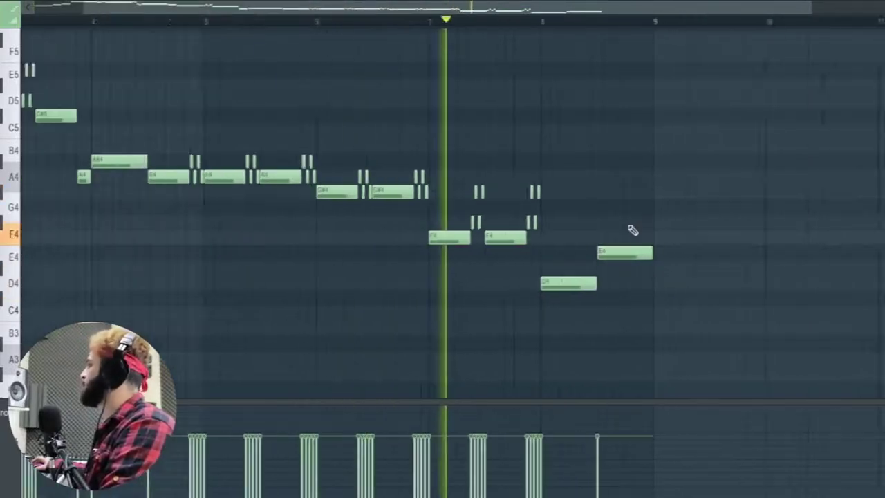
click(592, 192)
key(space)
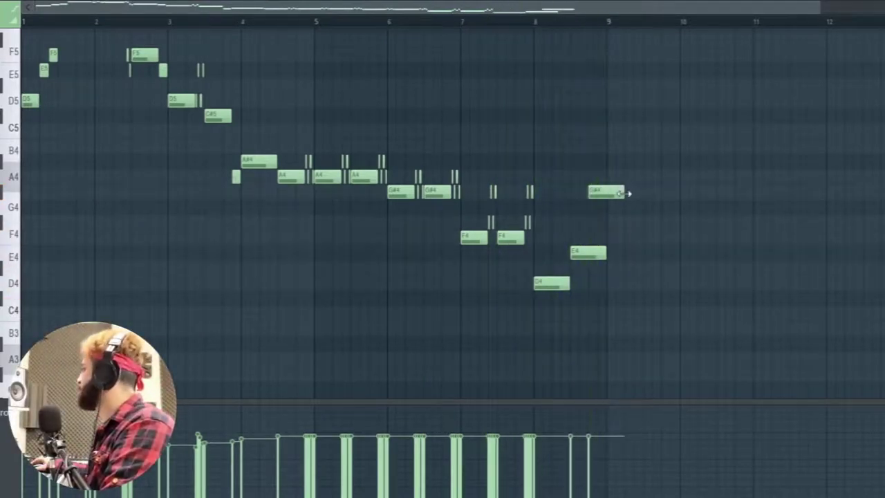
key(space)
scroll(595, 271, up, 5)
drag(591, 263, 550, 251)
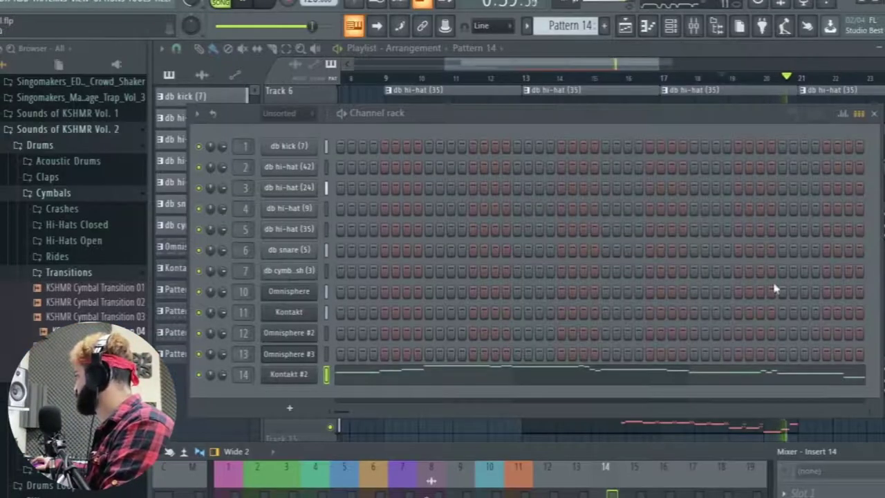
Return to the playlist and duplicate the Pattern 14 melody clip on Track 14 to start at bar 21.
key(F6)
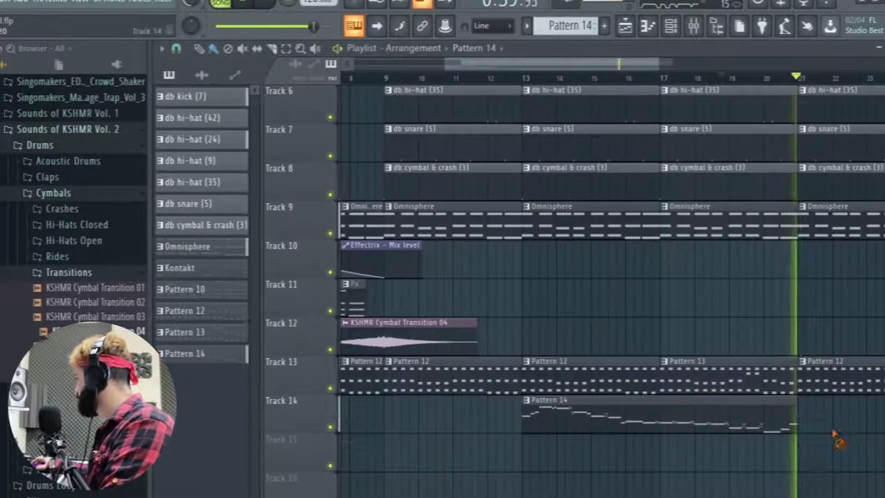
scroll(723, 457, down, 4)
drag(716, 429, 625, 431)
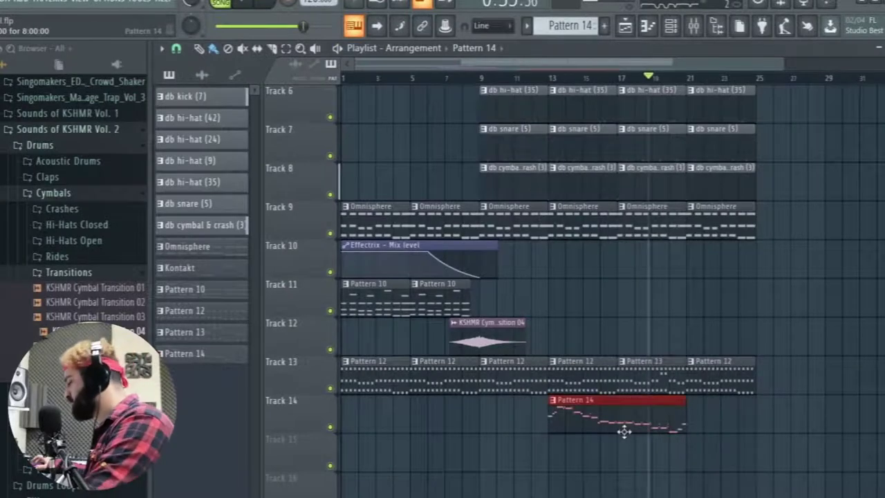
key(ctrl+b)
Duplicate the last four bars of the drum, Omnisphere and Pattern 12 clips to bar 25, under the second melody.
ctrl+click(797, 366)
drag(786, 392, 704, 6)
key(ctrl+b)
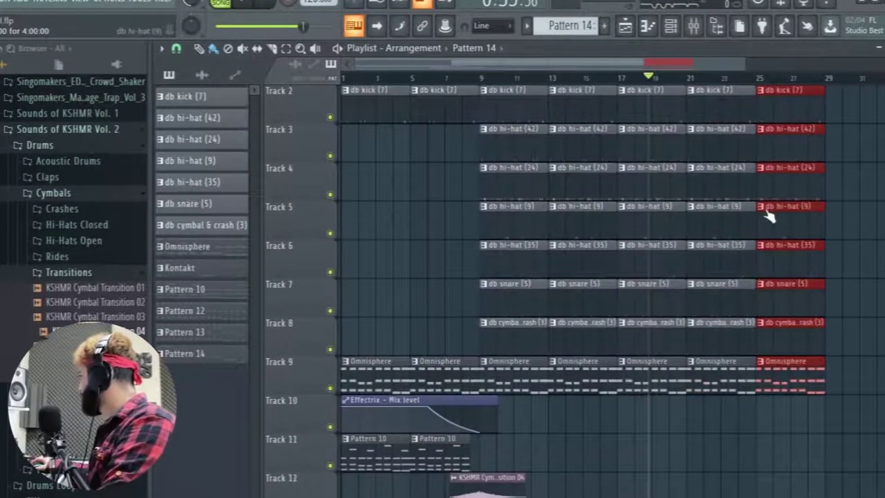
scroll(767, 205, down, 6)
key(space)
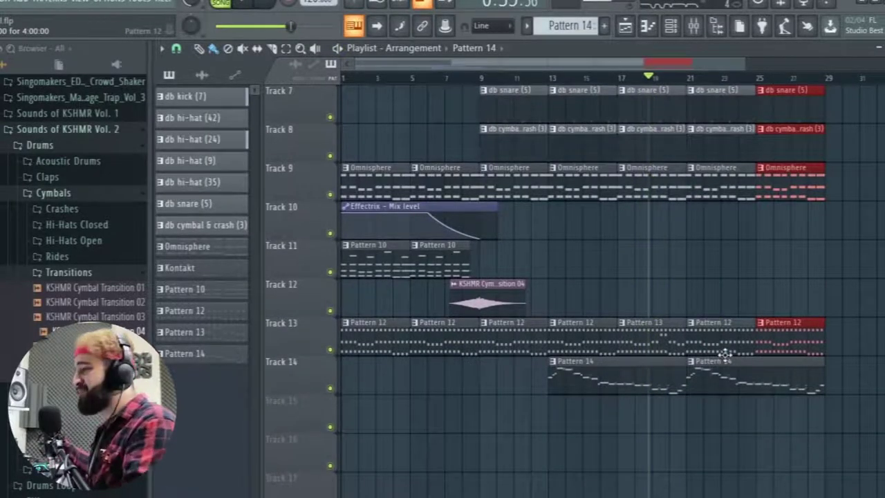
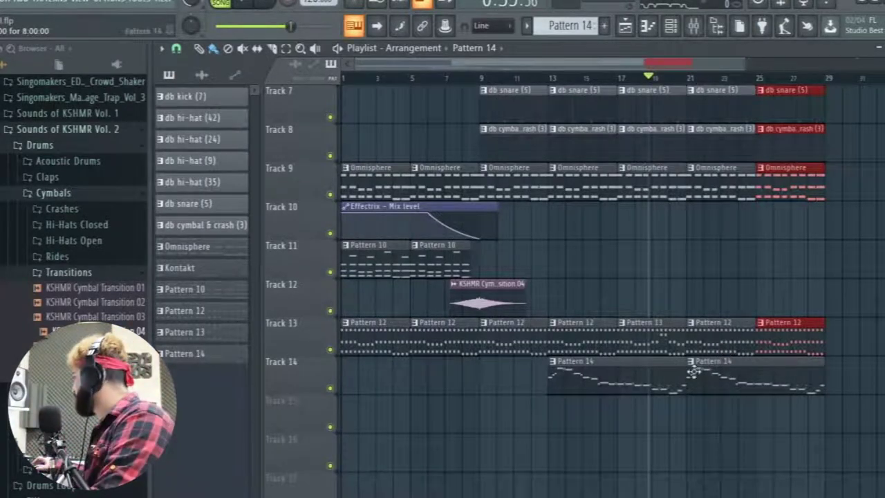
Browse the instruments available for a new channel and return the playback position to the start of the song.
scroll(672, 454, down, 1)
scroll(636, 408, up, 2)
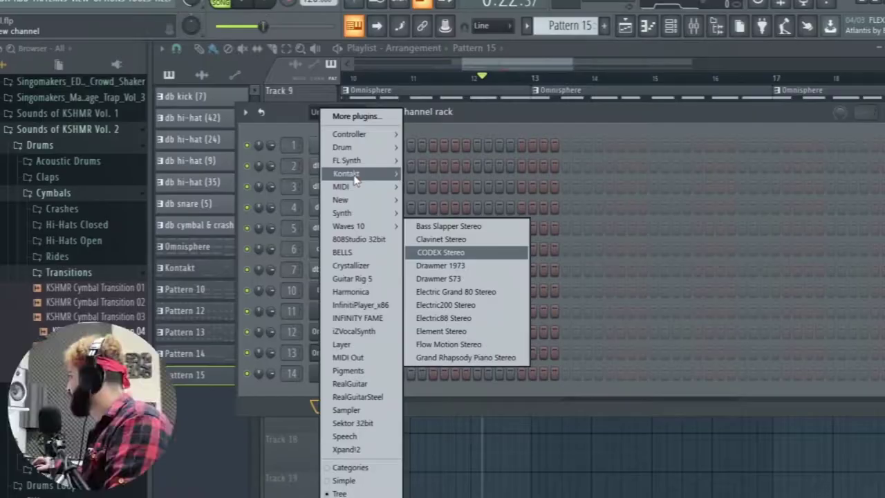
mouse_move(353, 176)
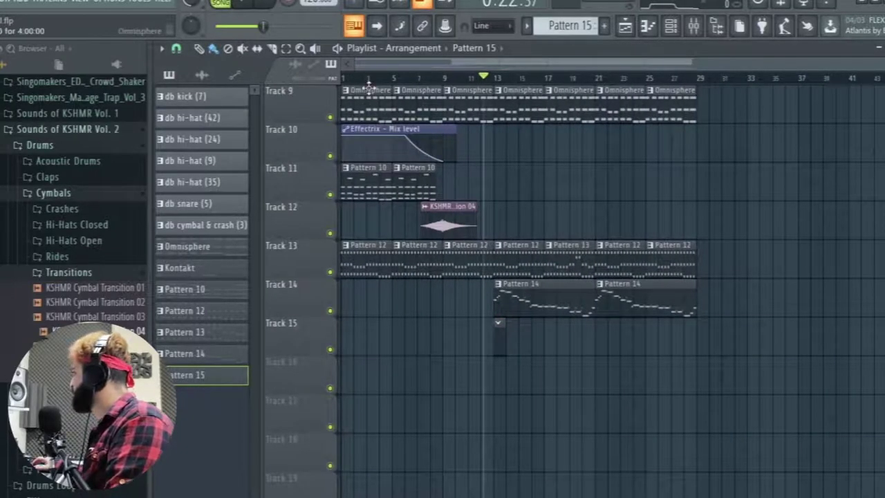
drag(363, 79, 329, 83)
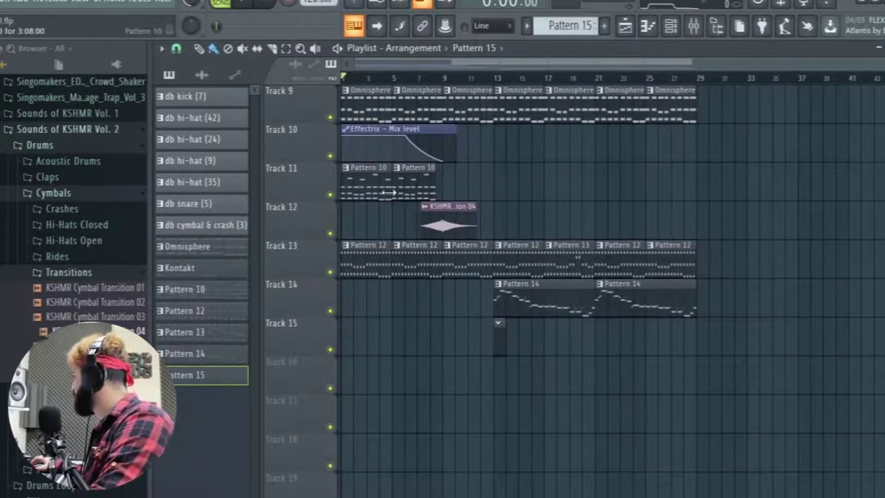
Add Pattern 10 clips on Track 11 over bars 21–29, and duplicate every clip in that section to bars 29–37.
click(369, 188)
scroll(554, 185, up, 3)
click(553, 185)
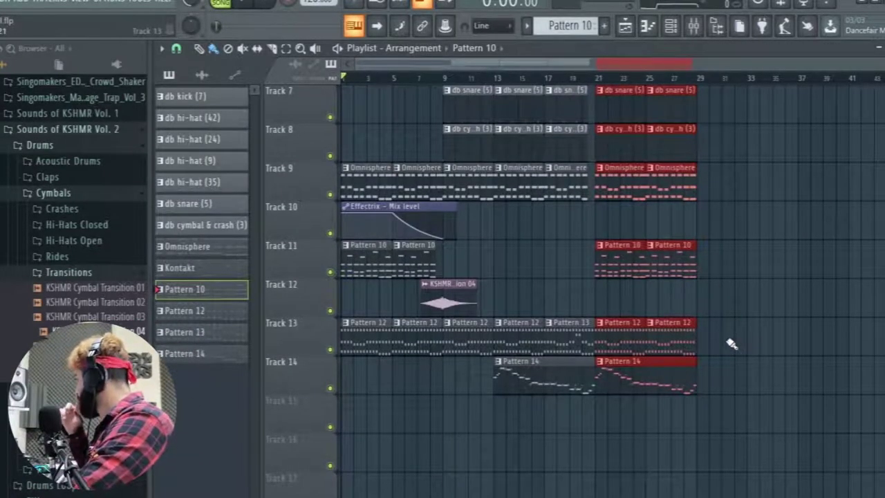
key(ctrl+b)
scroll(719, 337, up, 6)
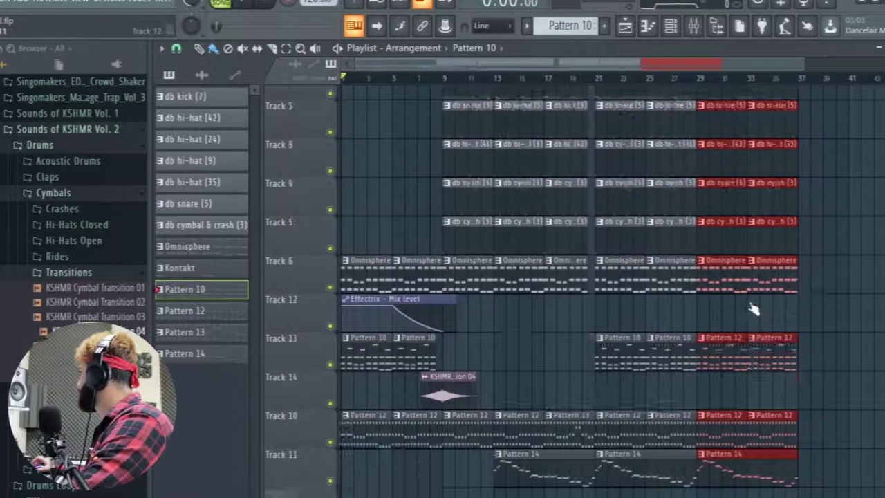
Play the arrangement near the bar 29 boundary and examine the duplicated clips across all tracks.
click(694, 80)
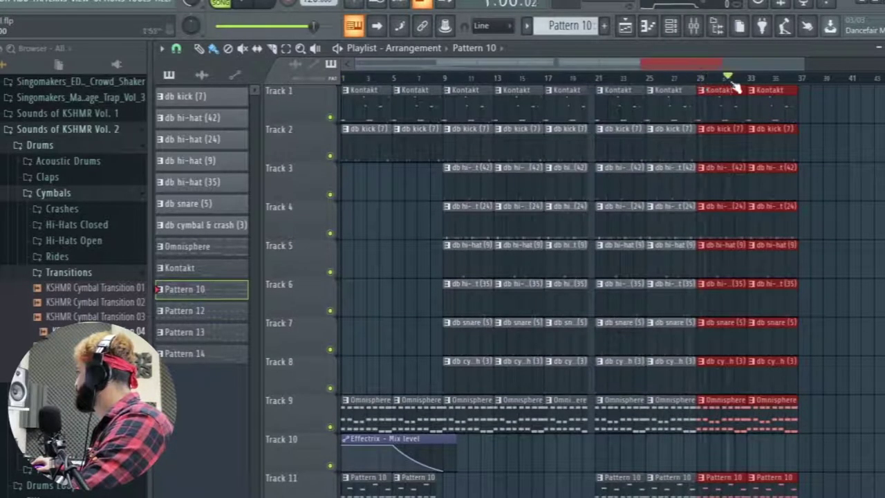
scroll(704, 277, down, 7)
scroll(711, 257, up, 3)
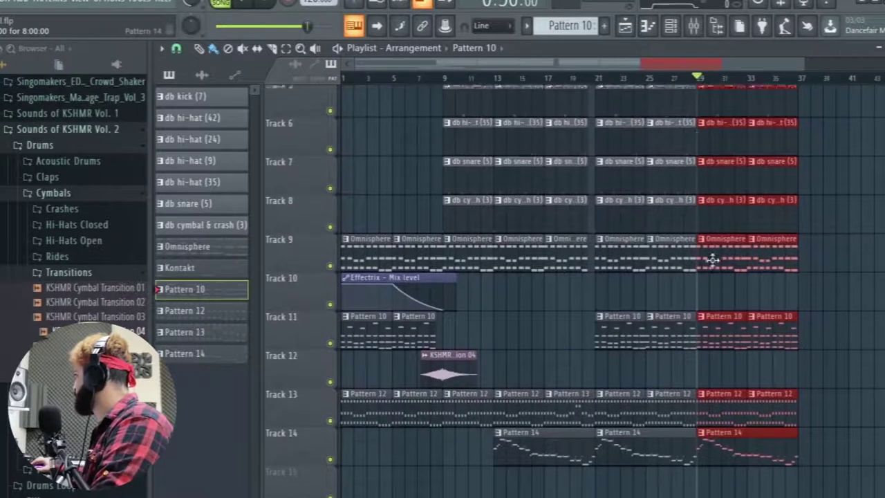
scroll(690, 395, up, 2)
scroll(701, 398, up, 3)
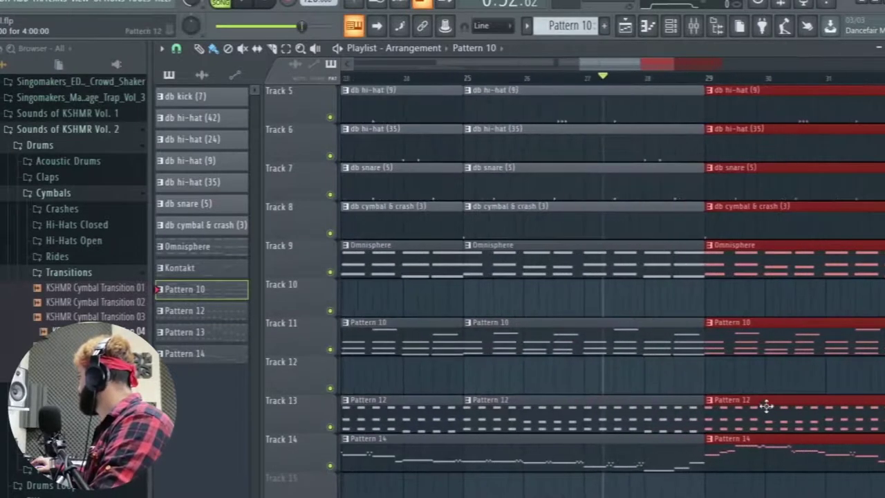
scroll(729, 375, up, 4)
scroll(726, 373, down, 4)
scroll(681, 311, up, 2)
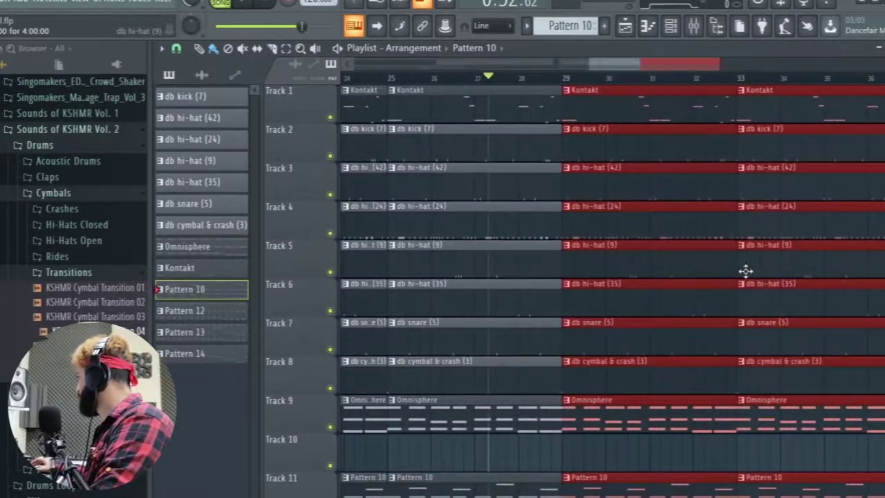
scroll(761, 271, down, 1)
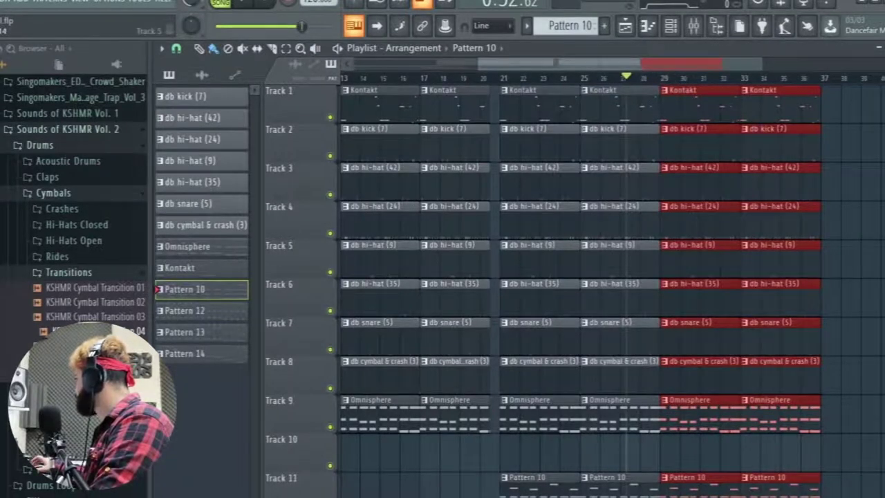
Deselect the duplicated clips and inspect the notes of the db hi-hat (24) clip at bar 29.
key(ctrl+d)
scroll(873, 173, up, 4)
scroll(424, 228, down, 2)
scroll(424, 227, up, 2)
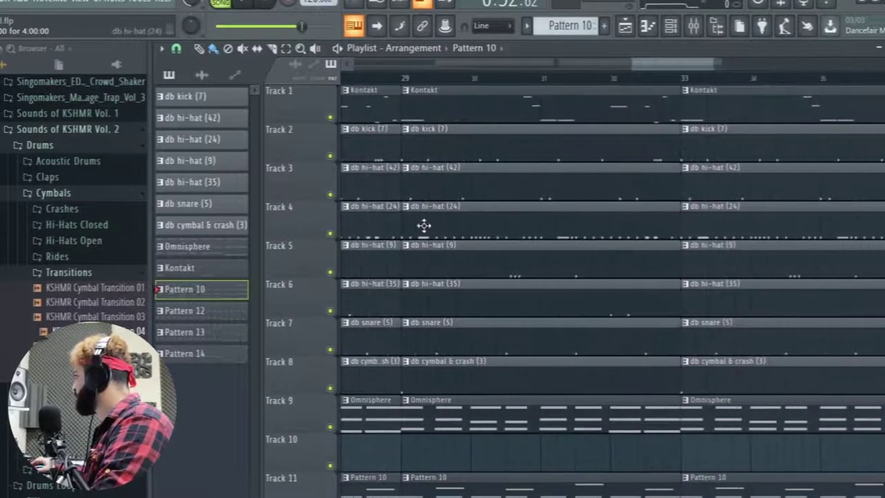
double_click(431, 220)
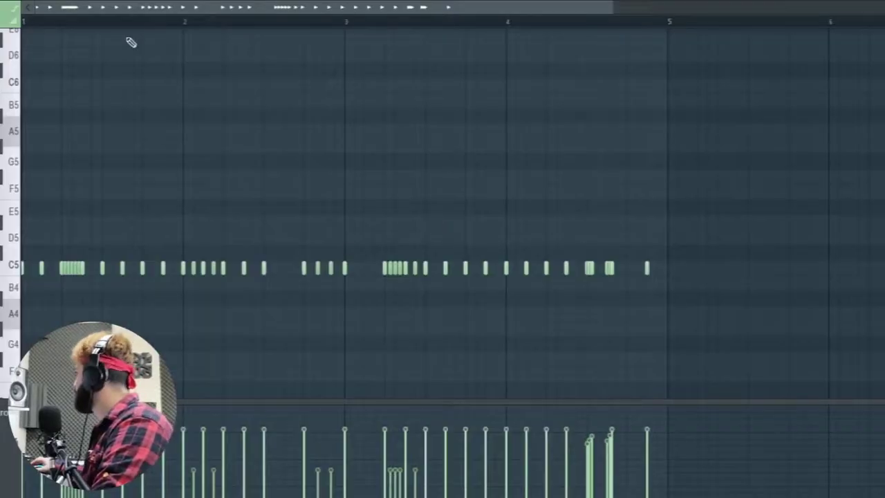
key(Escape)
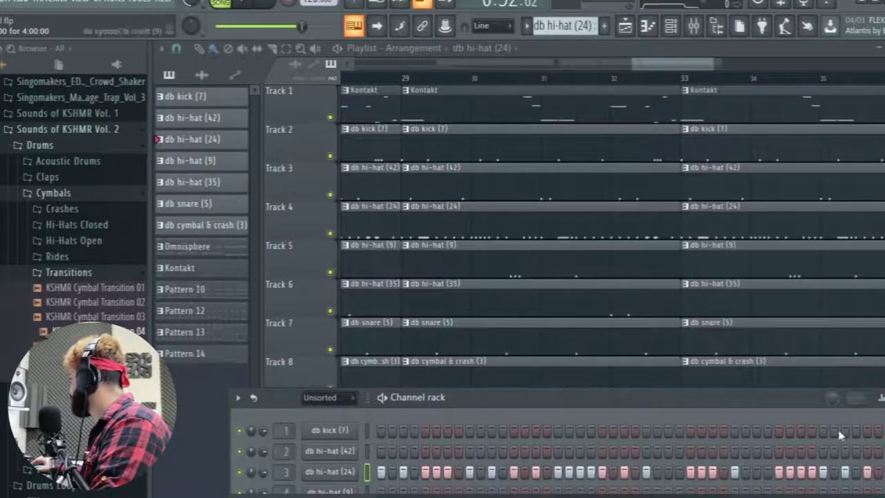
drag(738, 403, 474, 403)
click(643, 398)
Play the arrangement from bar 29 to listen to the hi-hats in the duplicated section.
click(398, 72)
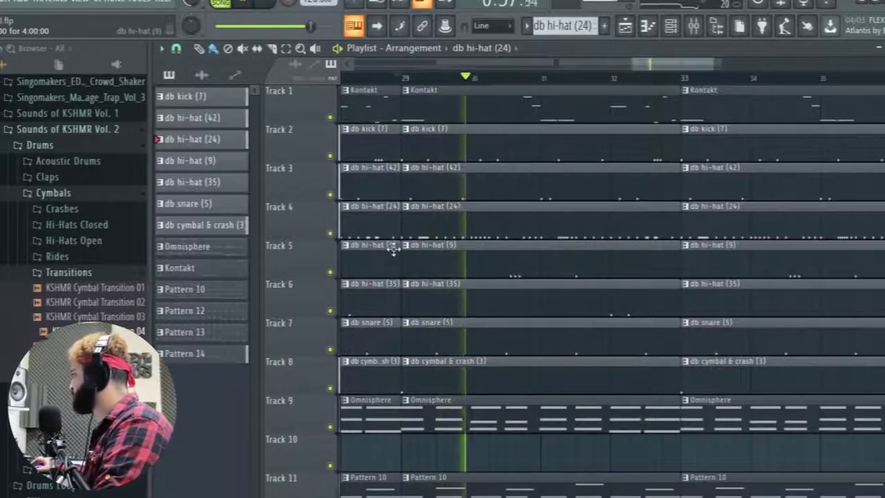
scroll(391, 247, down, 5)
scroll(624, 275, up, 3)
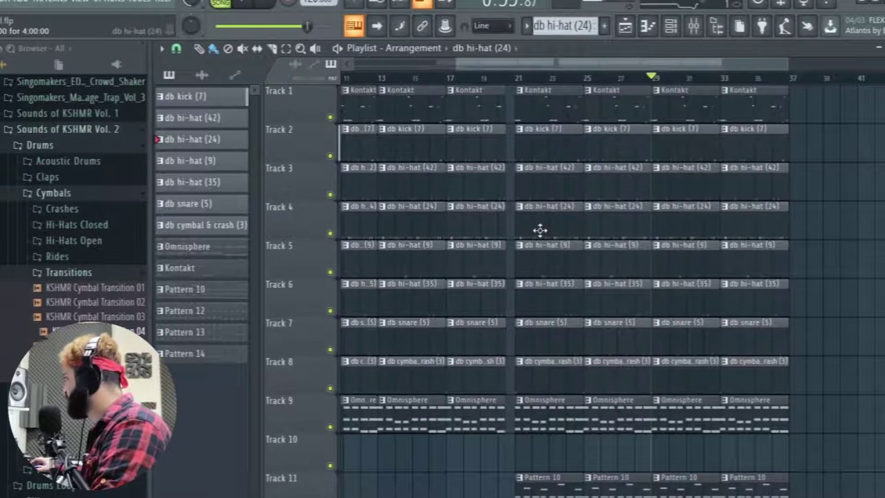
Make the Track 4 db hi-hat (24) clip at bar 21 unique, and replace the bar 25 clip with a duplicate of it.
right_click(524, 216)
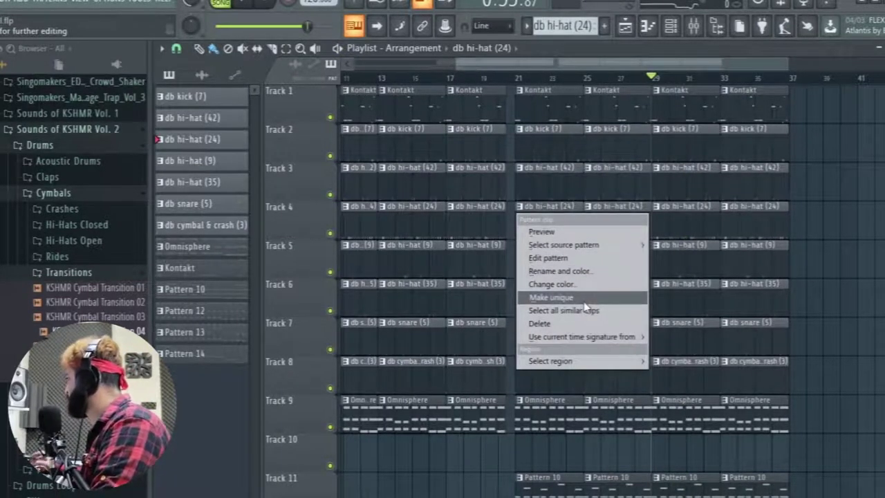
click(584, 301)
right_click(598, 224)
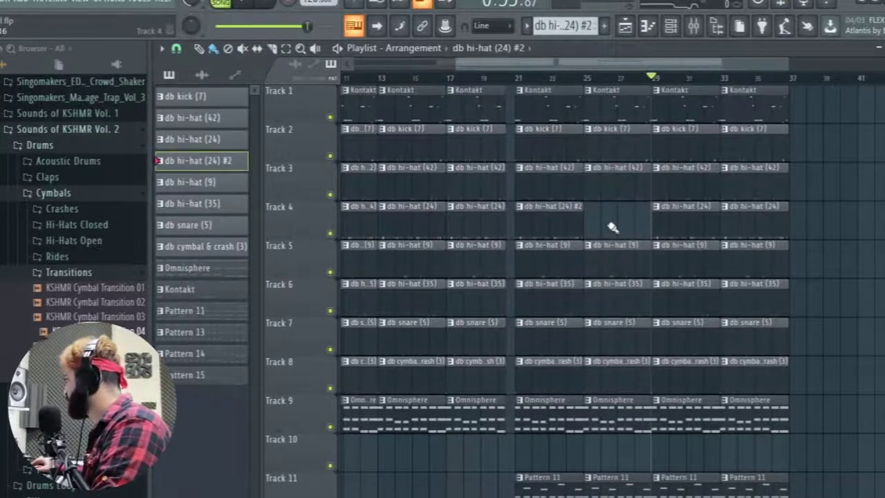
click(533, 229)
key(ctrl+b)
Edit the db hi-hat (24) #2 pattern, deleting scattered hits and the extra fast hits in the two bar 4 rolls.
double_click(553, 225)
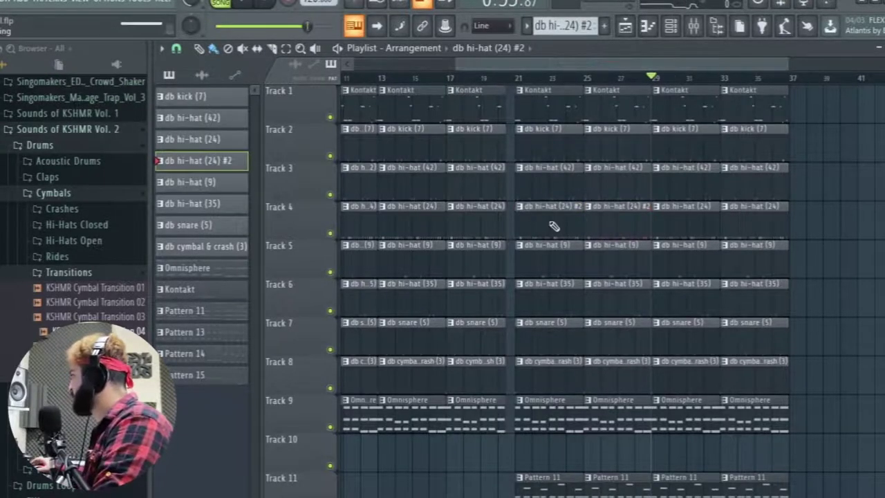
scroll(363, 202, down, 2)
scroll(99, 104, up, 2)
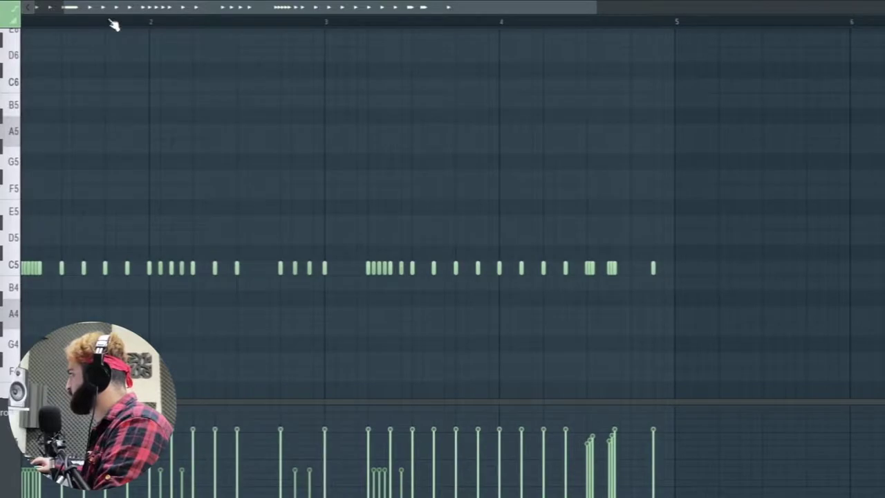
drag(110, 9, 76, 7)
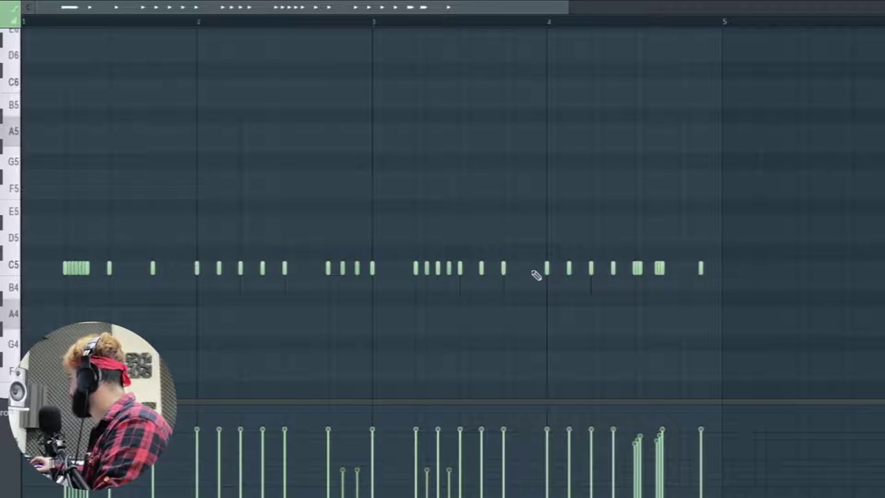
scroll(657, 288, up, 2)
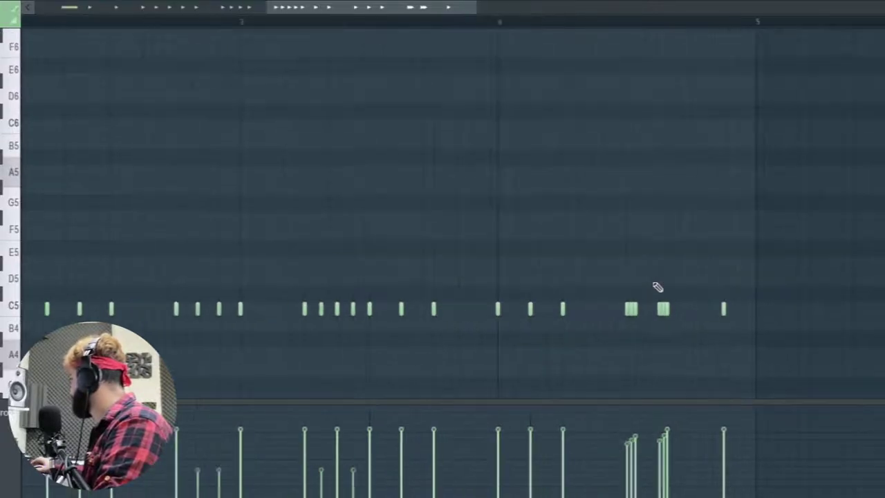
scroll(603, 330, up, 3)
right_click(602, 312)
right_click(615, 312)
right_click(708, 313)
right_click(721, 313)
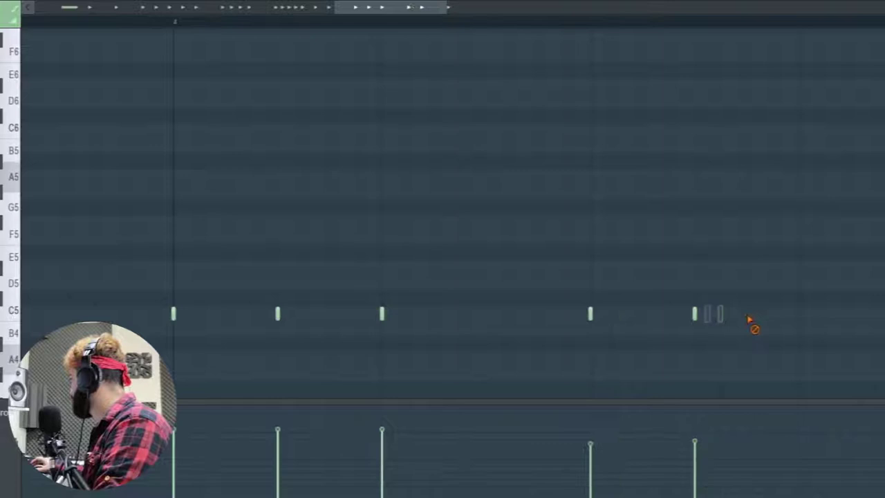
Add evenly spaced C5 hits to the second half of bar 4, forming one continuous hi-hat roll.
click(652, 316)
right_click(728, 316)
click(699, 313)
right_click(706, 320)
click(669, 314)
click(720, 314)
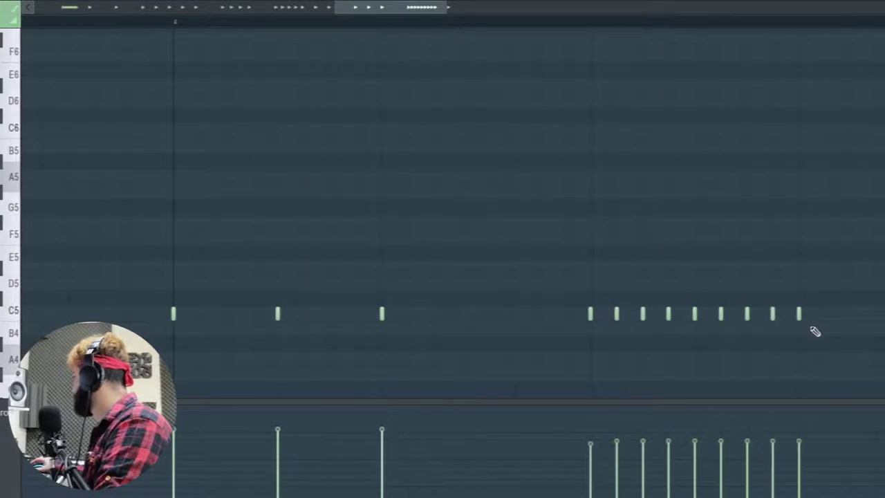
Level the velocities across the hi-hat pattern and shape the bar 4 roll's velocities into a rising ramp.
drag(587, 462, 757, 448)
scroll(393, 307, down, 5)
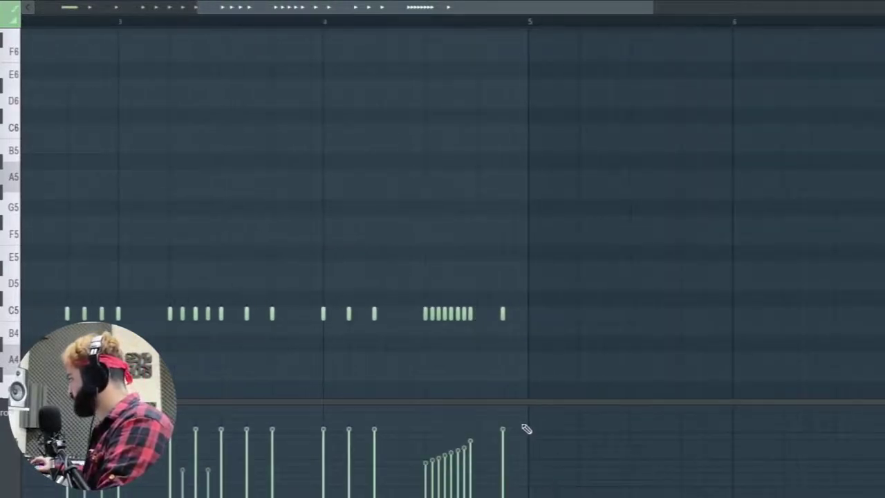
mouse_move(512, 437)
mouse_down()
mouse_move(242, 408)
mouse_move(21, 430)
mouse_up()
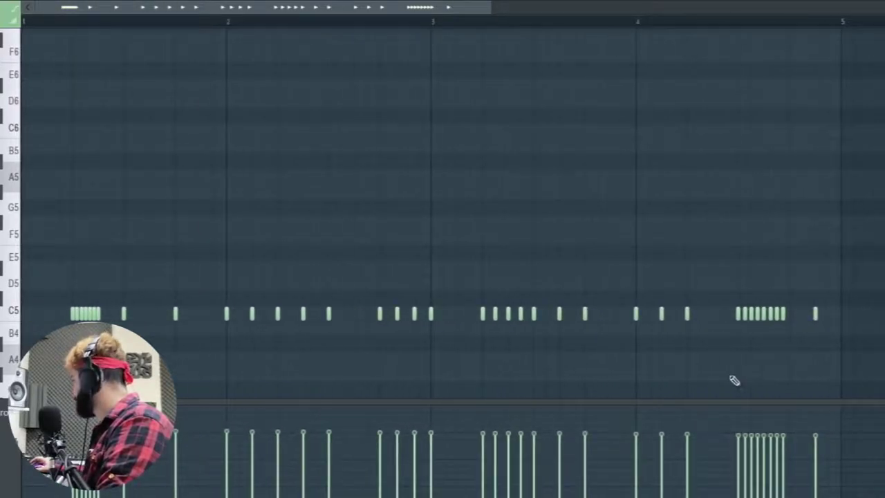
scroll(772, 423, up, 3)
mouse_move(697, 470)
mouse_down()
mouse_move(729, 463)
mouse_move(795, 437)
mouse_up()
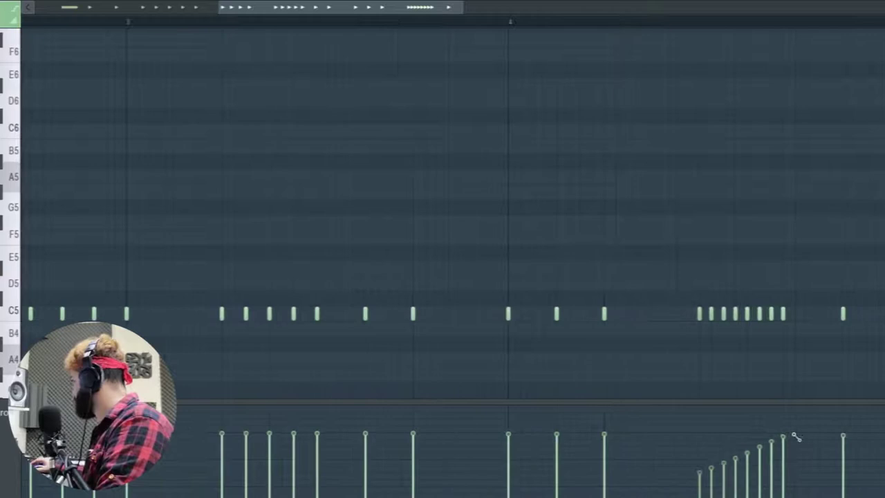
Review the full hi-hat pattern and open the piano roll quantizer, placing its window clear of the notes.
scroll(771, 383, down, 2)
scroll(48, 421, up, 4)
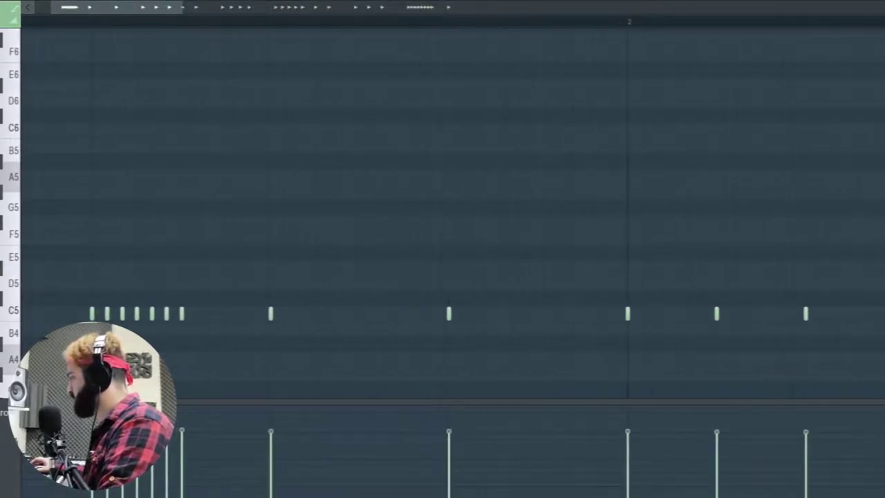
scroll(358, 377, down, 2)
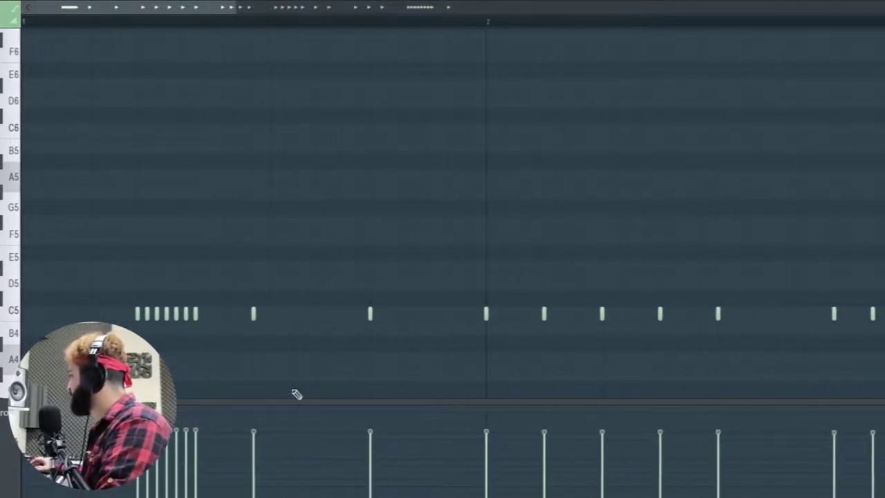
scroll(271, 316, down, 3)
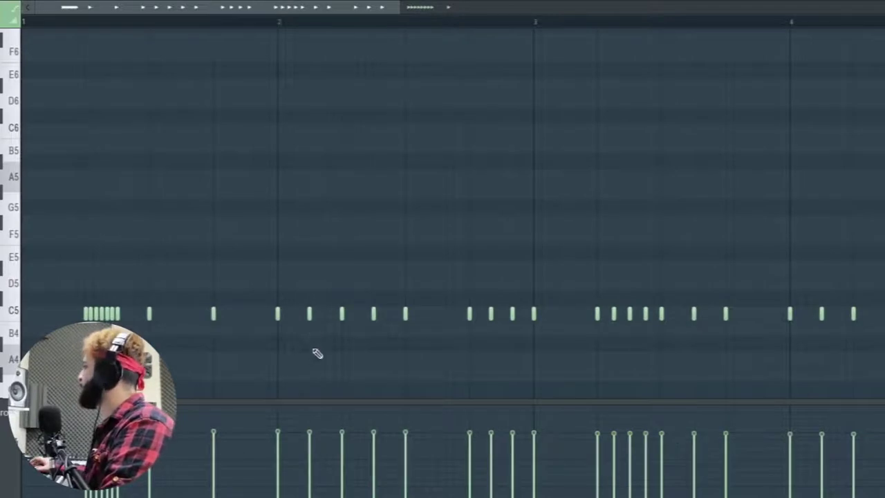
scroll(270, 325, down, 1)
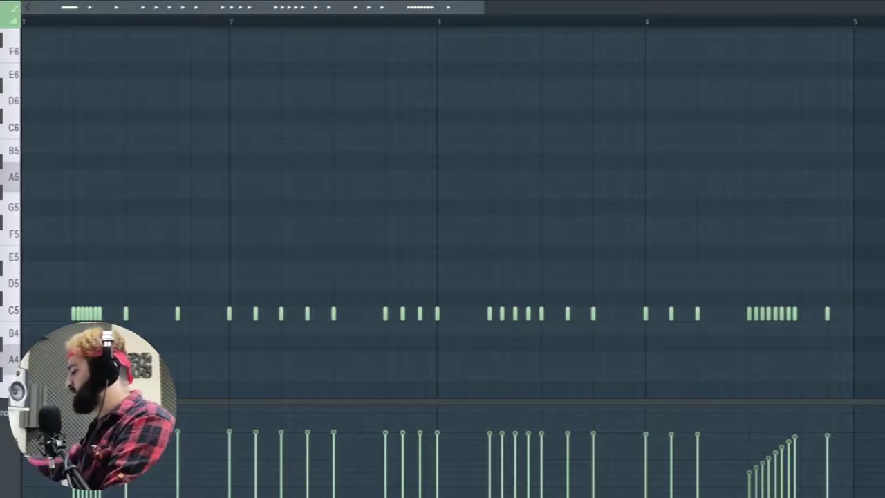
key(alt+q)
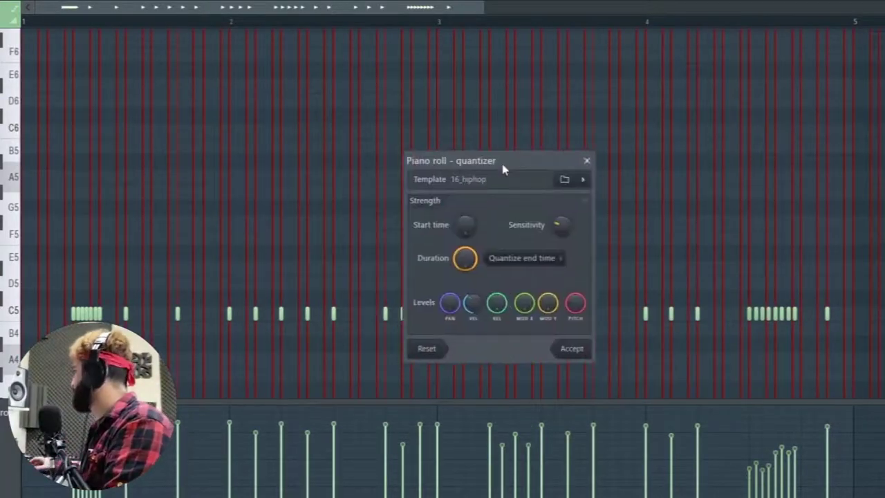
drag(491, 167, 453, 73)
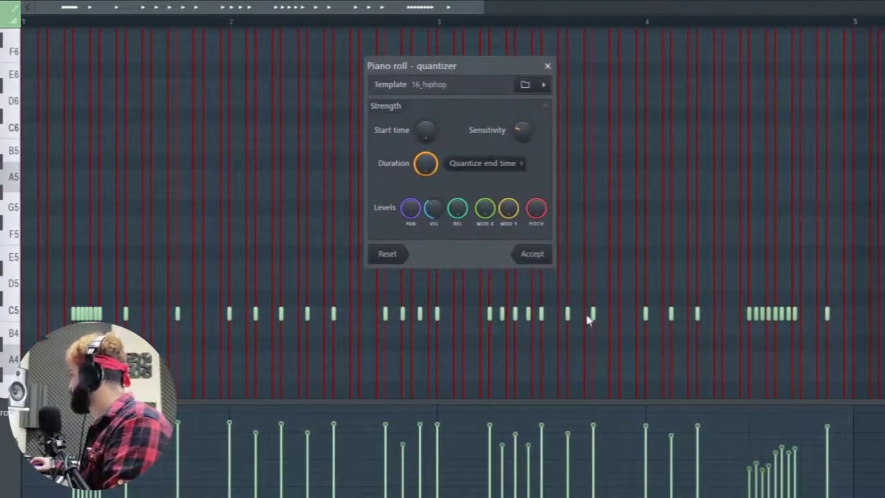
Compare the hi-hat hits with the quantize grid and load the 8_hiphop groove template.
scroll(52, 293, up, 6)
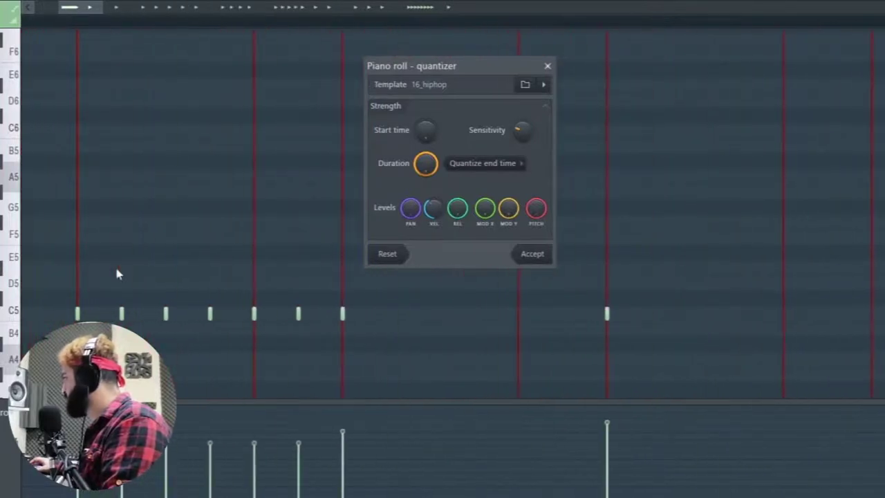
scroll(276, 308, down, 3)
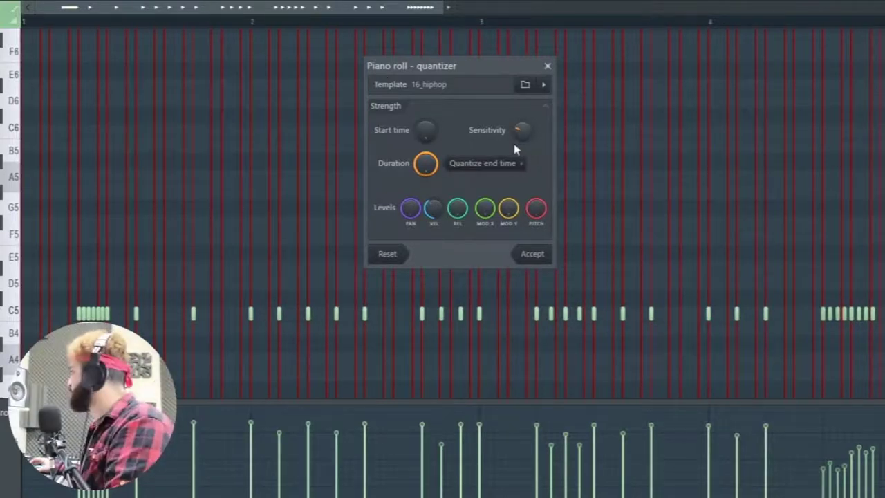
click(544, 85)
mouse_move(583, 479)
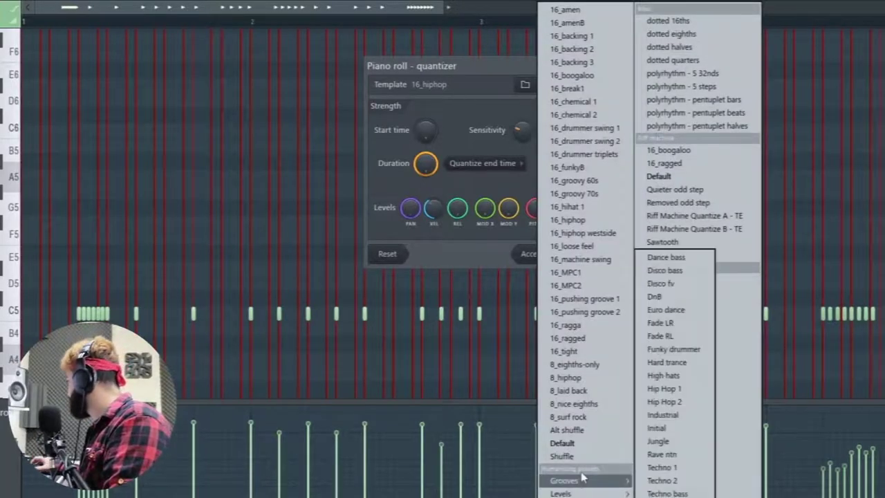
click(579, 379)
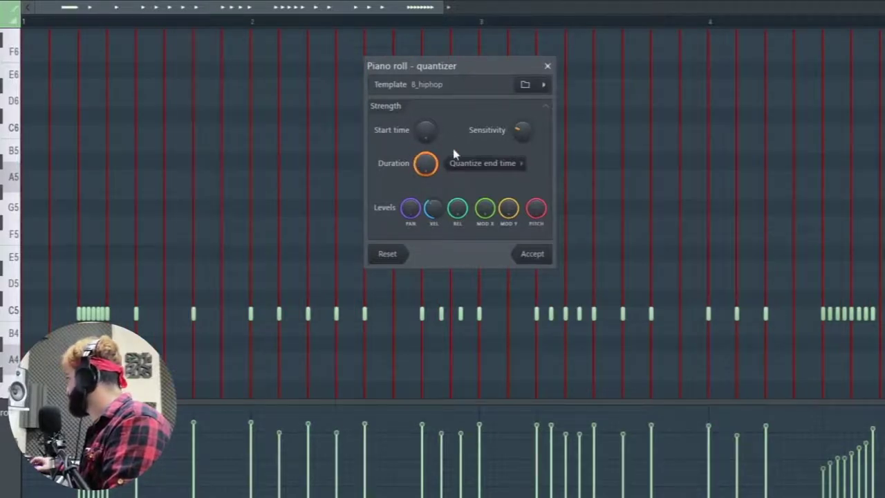
Quantize the hi-hat pattern with the 16_hihat 1 groove template, using a slightly reduced velocity level strength.
click(526, 85)
click(803, 68)
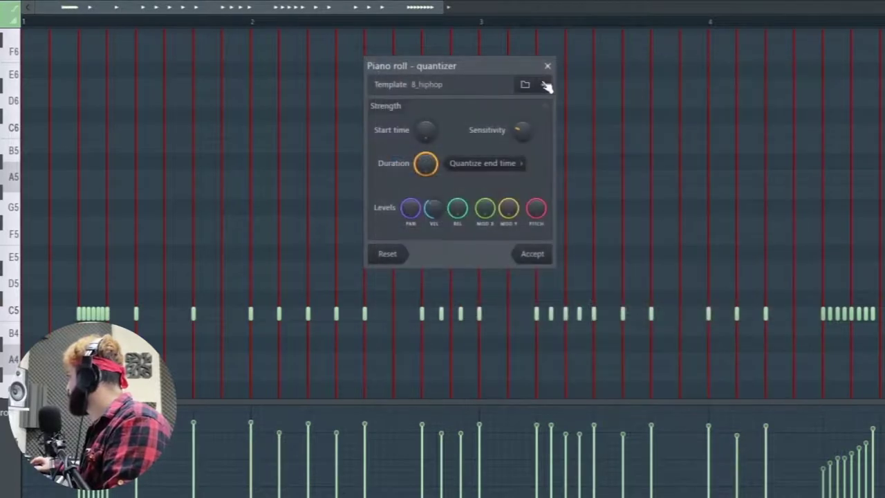
click(545, 86)
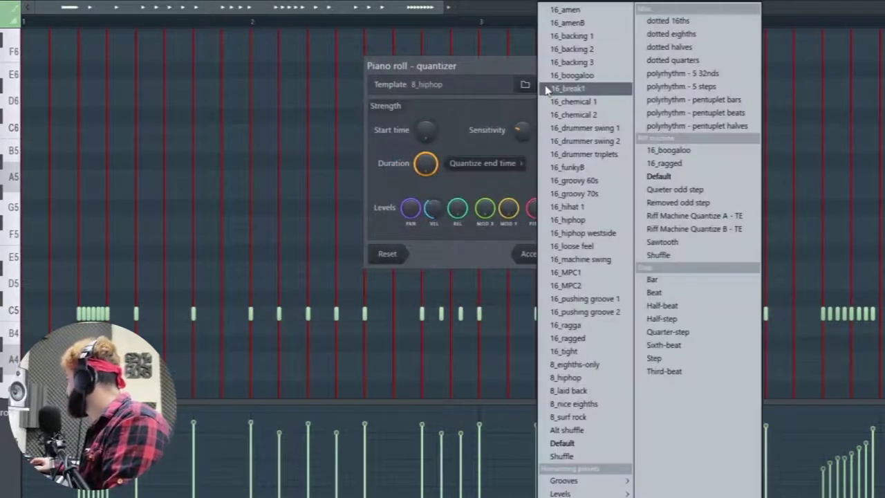
click(582, 210)
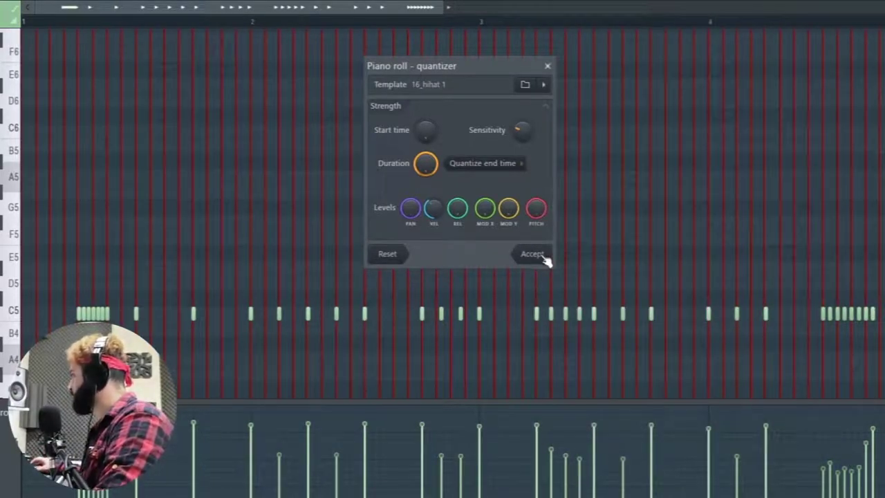
drag(434, 209, 434, 232)
drag(434, 187, 434, 181)
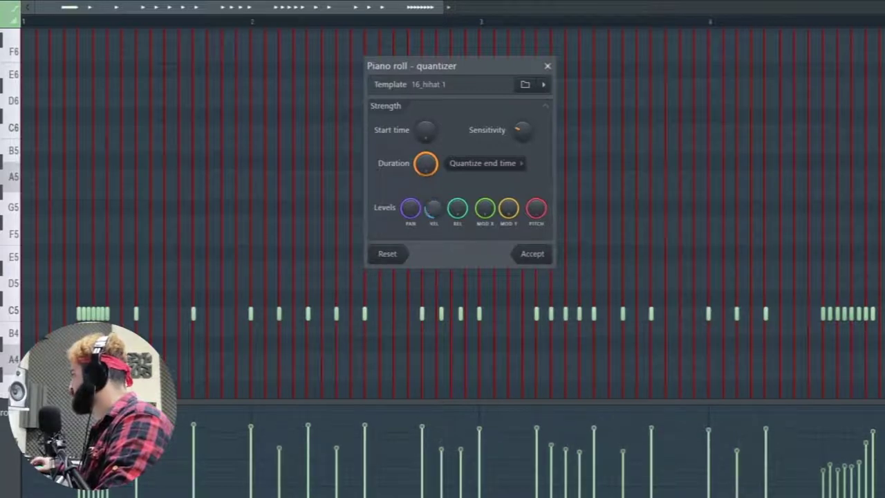
click(530, 255)
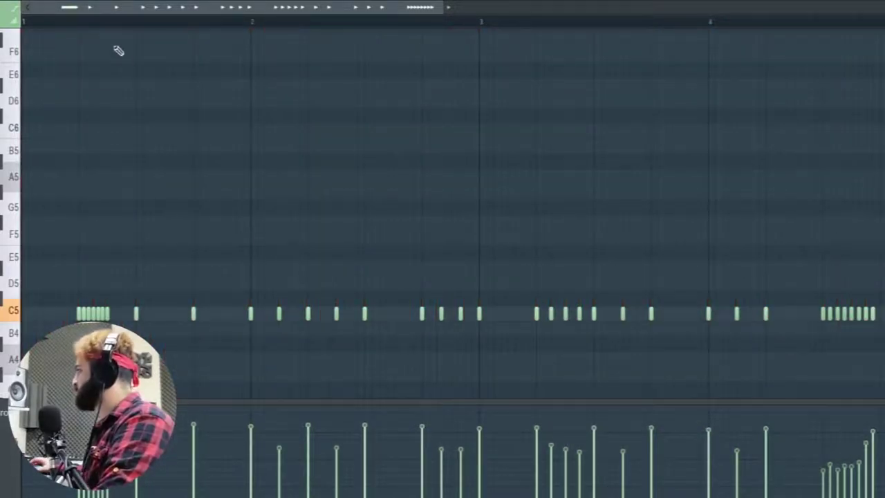
Play the arrangement from around bar 19 and examine how the new hi-hat clips fit with the other tracks.
scroll(265, 168, down, 3)
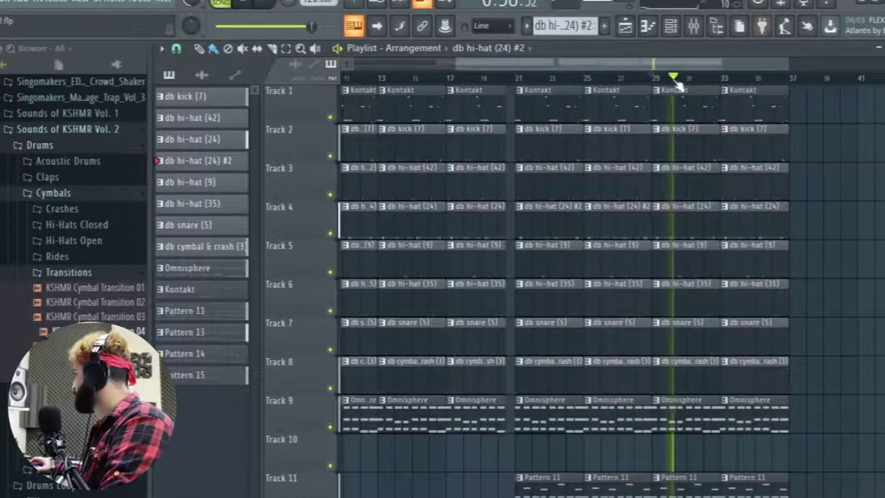
click(486, 78)
scroll(501, 245, down, 3)
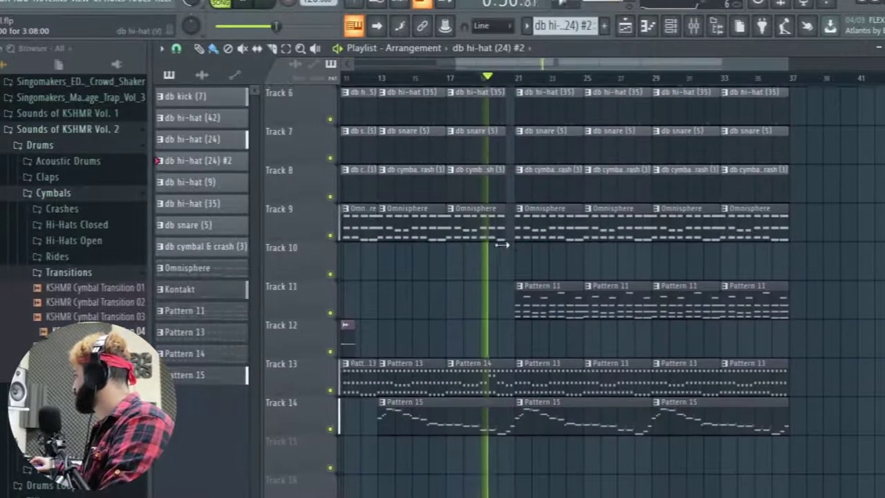
scroll(547, 260, up, 3)
ctrl+scroll(514, 245, up, 2)
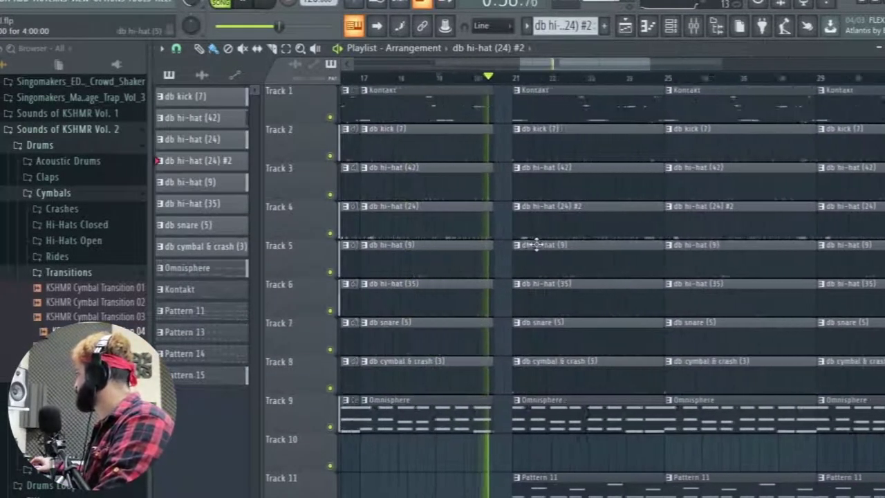
ctrl+scroll(537, 243, up, 2)
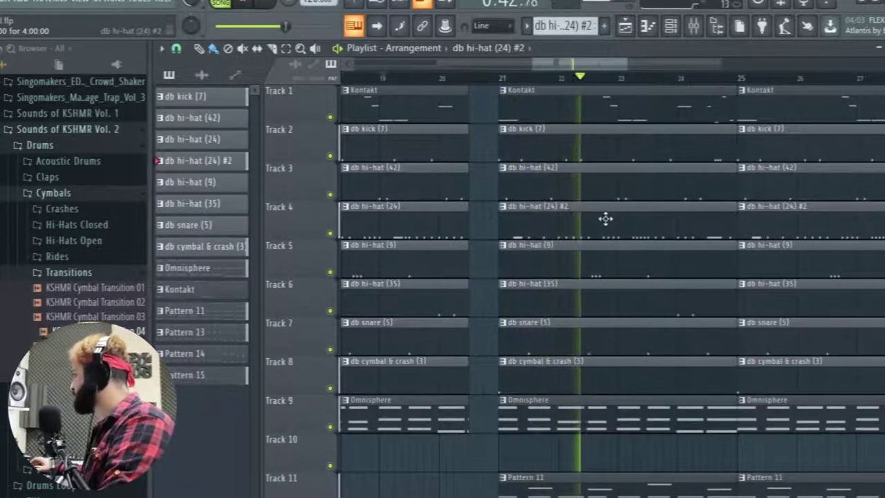
ctrl+scroll(606, 218, down, 4)
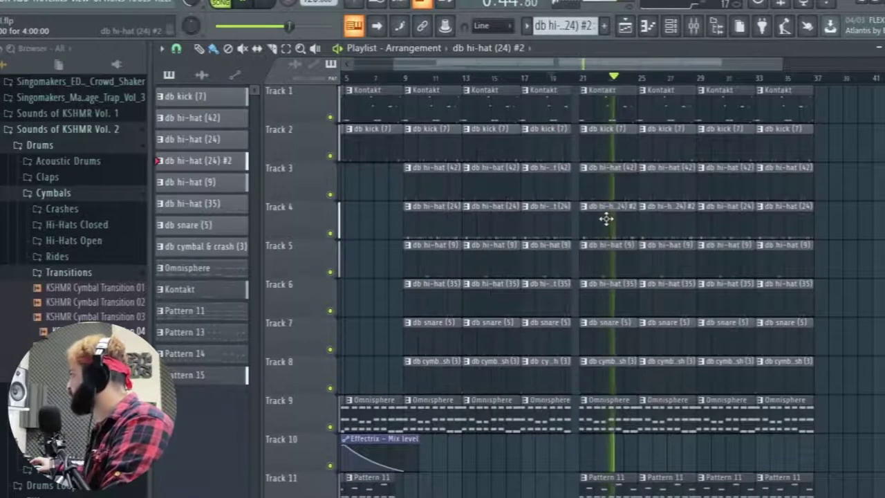
scroll(608, 219, down, 3)
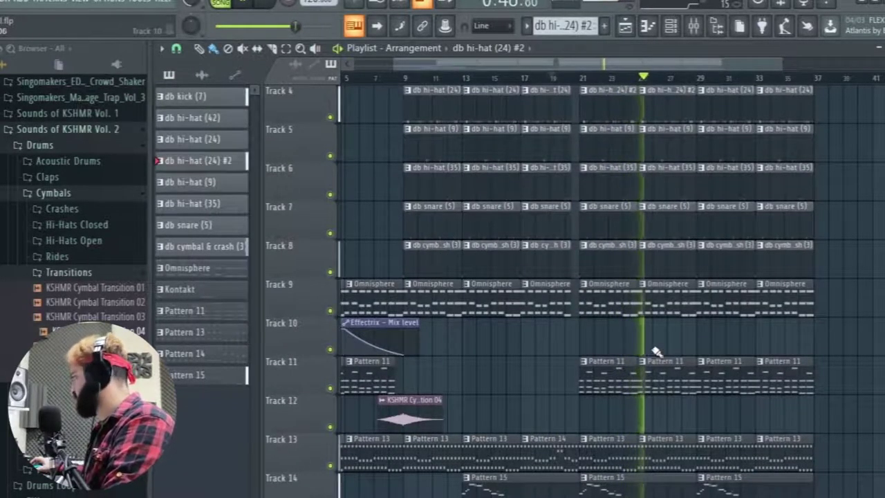
Raise the C7 note in bar 3 of Pattern 11 to D7 and check it in playback.
double_click(645, 360)
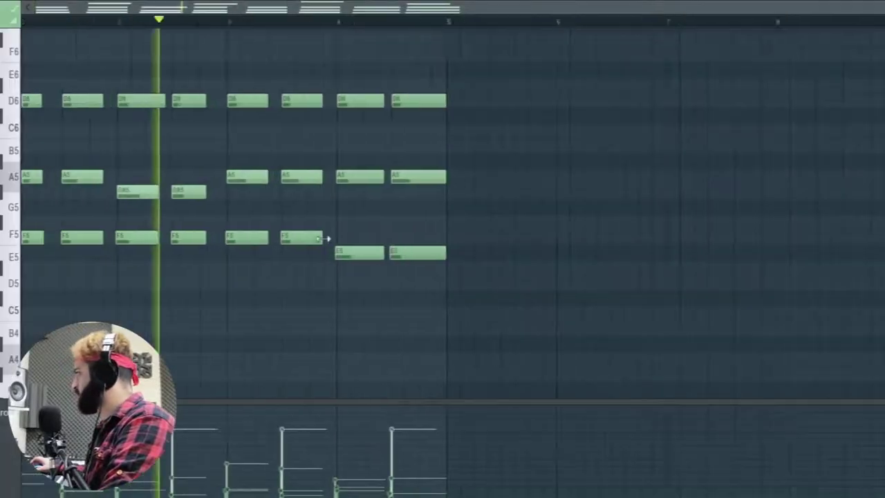
scroll(163, 223, up, 6)
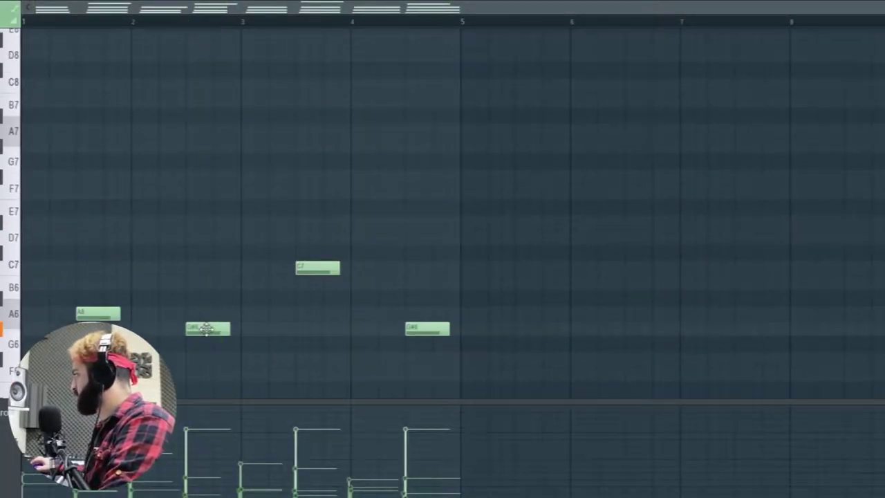
click(313, 271)
drag(312, 281, 317, 298)
click(231, 23)
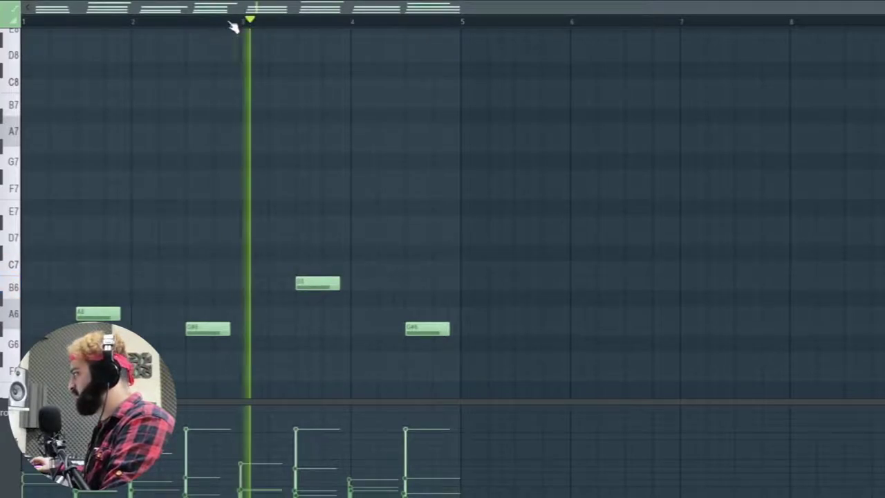
drag(308, 289, 312, 235)
key(space)
scroll(310, 278, down, 5)
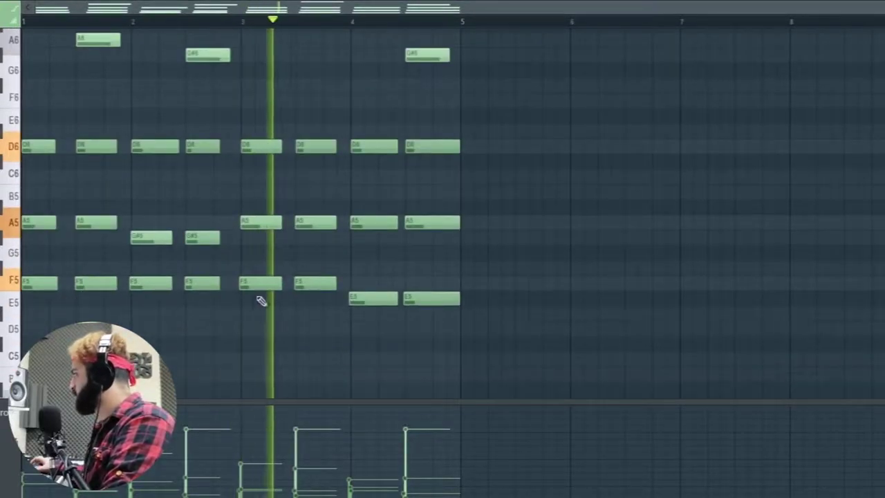
scroll(270, 297, up, 3)
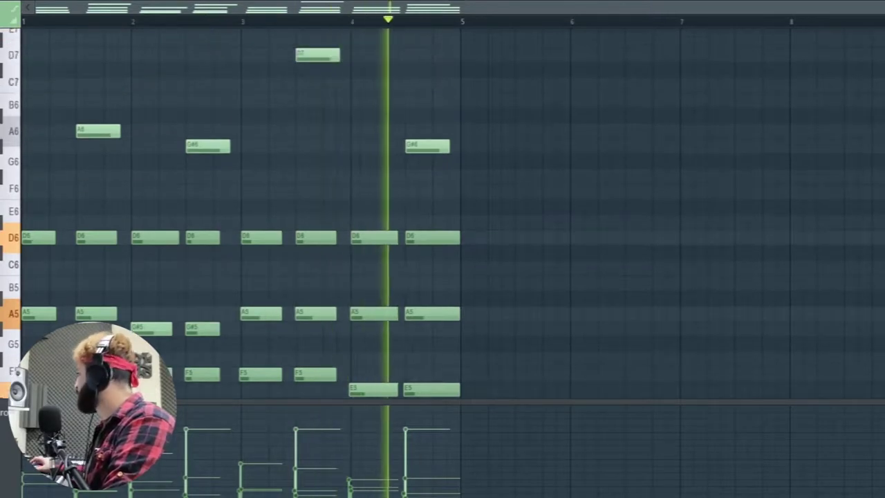
Try to make the db hi-hat (24) #2 clip at bar 21 of the playlist unique.
key(F7)
scroll(625, 364, down, 1)
scroll(616, 362, down, 4)
scroll(696, 336, up, 10)
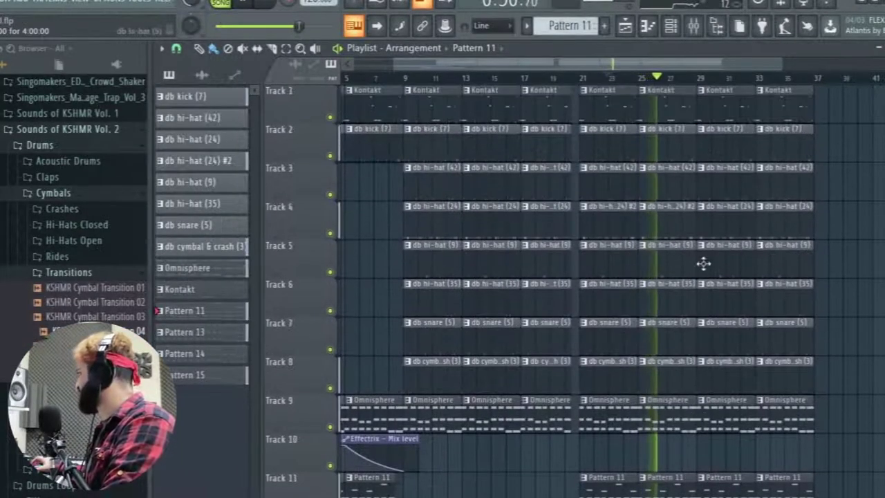
scroll(509, 233, up, 4)
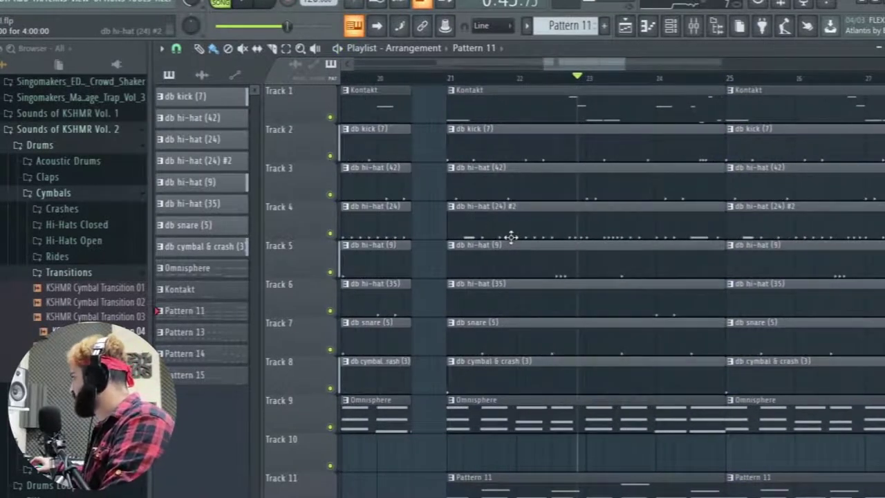
right_click(451, 214)
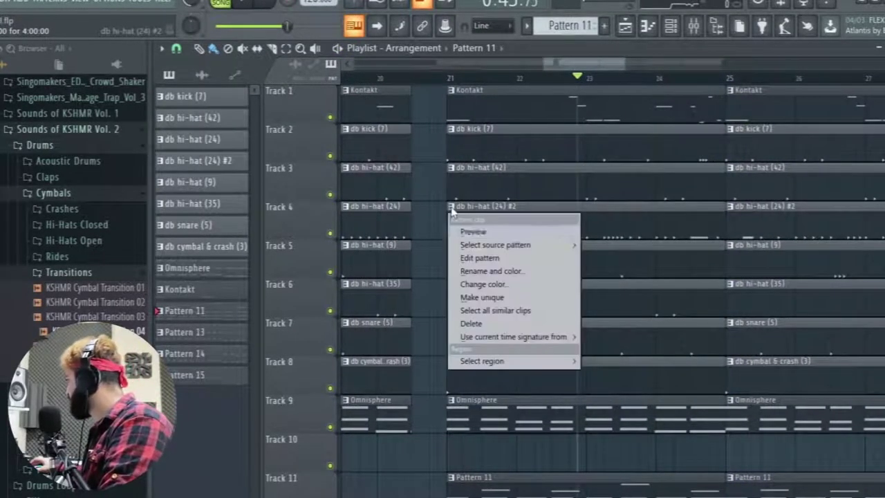
click(505, 297)
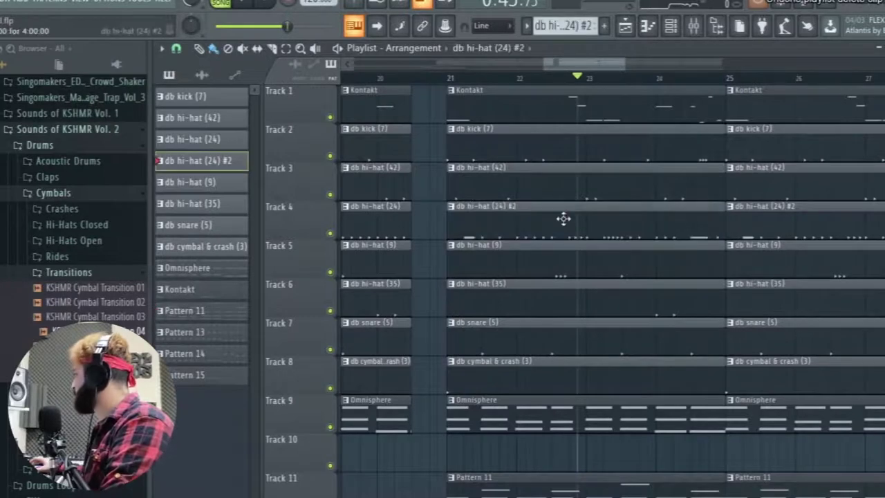
Open the db hi-hat (24) #2 pattern and switch the note snap to a triplet grid.
double_click(563, 219)
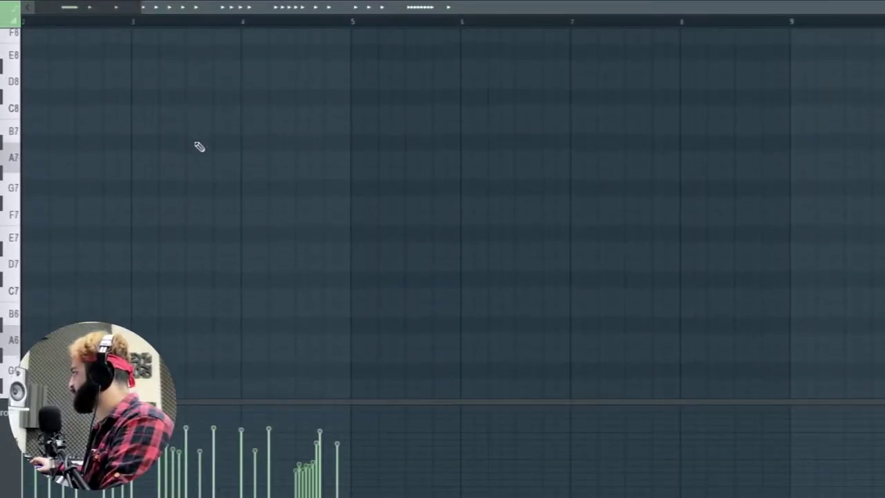
key(space)
ctrl+scroll(117, 101, up, 3)
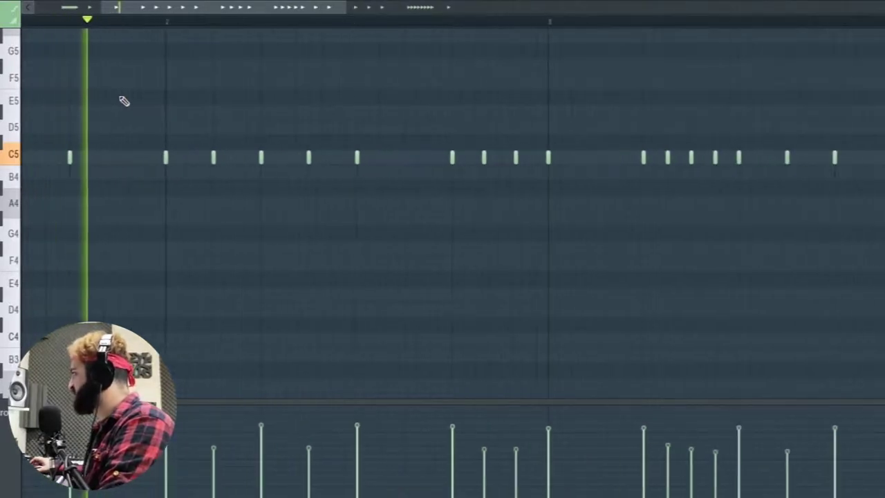
ctrl+scroll(48, 69, up, 3)
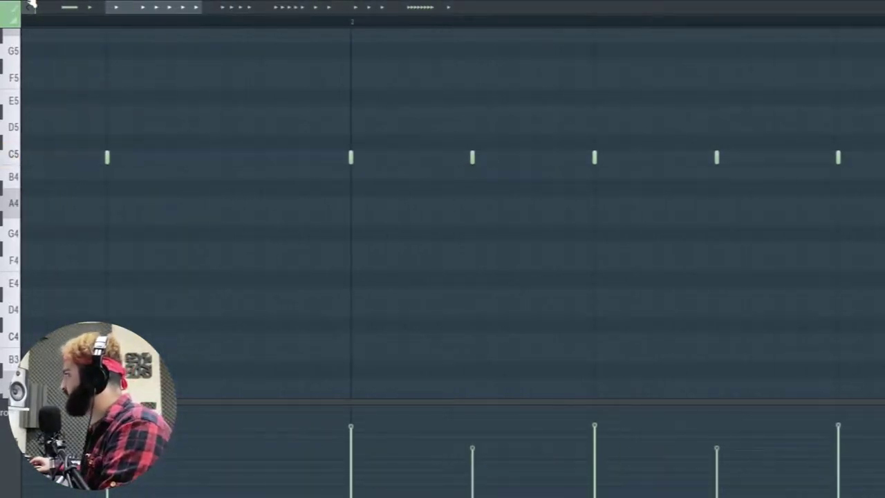
click(6, 4)
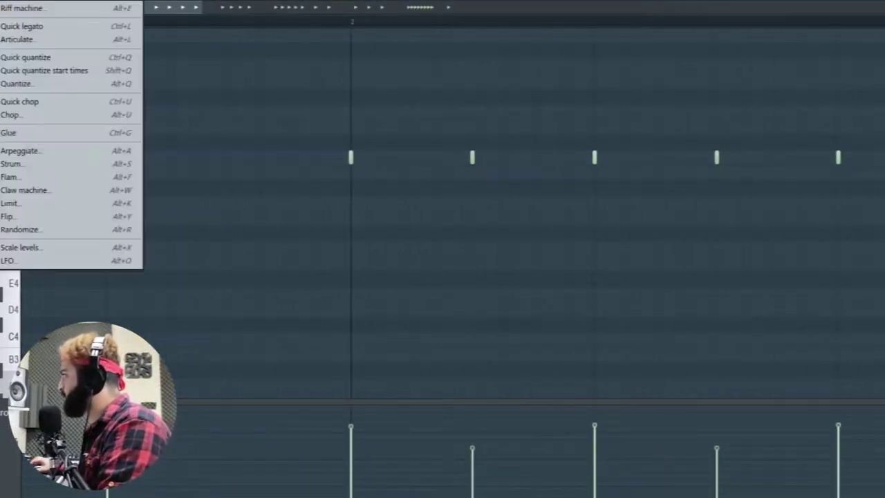
click(2, 2)
click(1, 2)
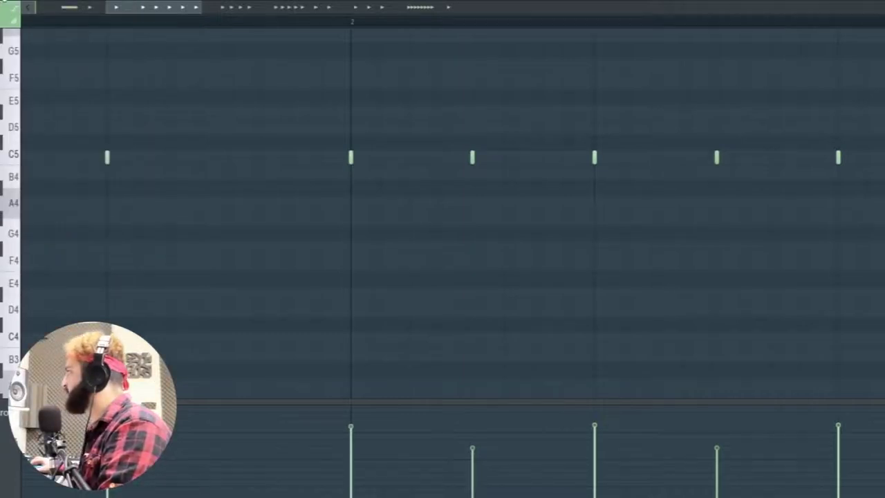
click(6, 3)
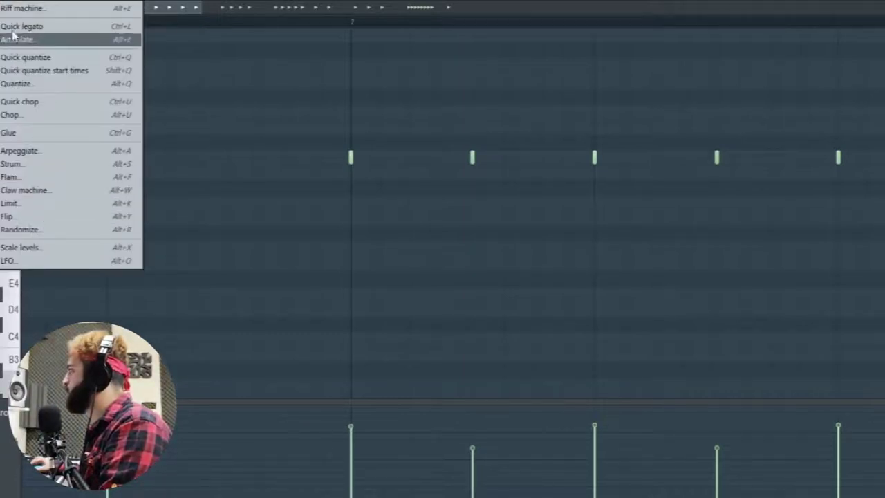
click(15, 2)
click(47, 166)
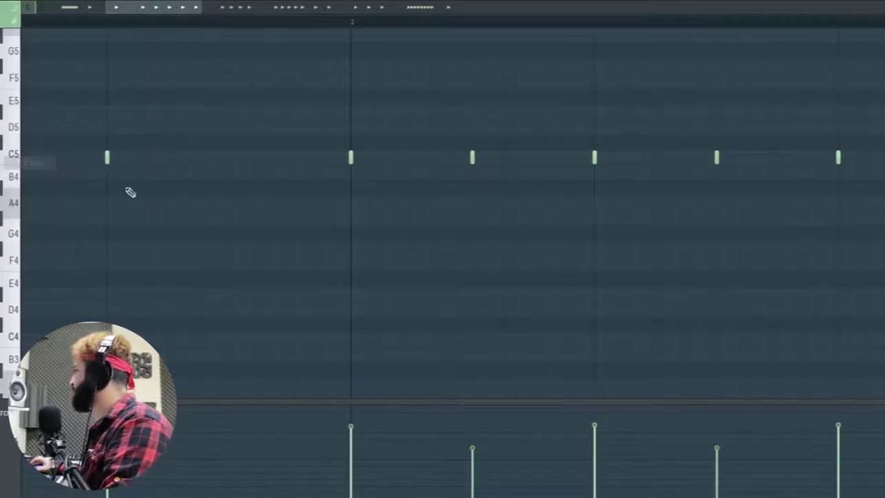
Add two C5 hits between the last beat of bar 1 and bar 2, splitting the gap into even triplets.
click(202, 162)
right_click(268, 162)
click(188, 162)
click(272, 163)
scroll(311, 314, down, 6)
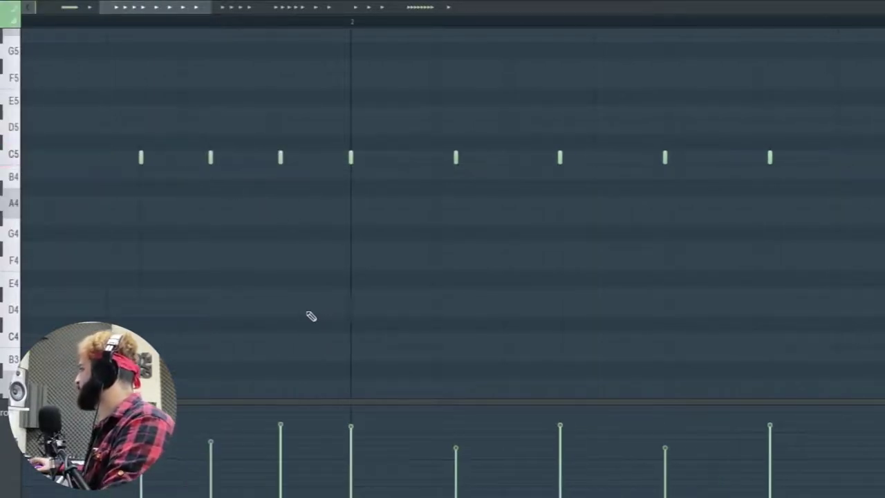
key(space)
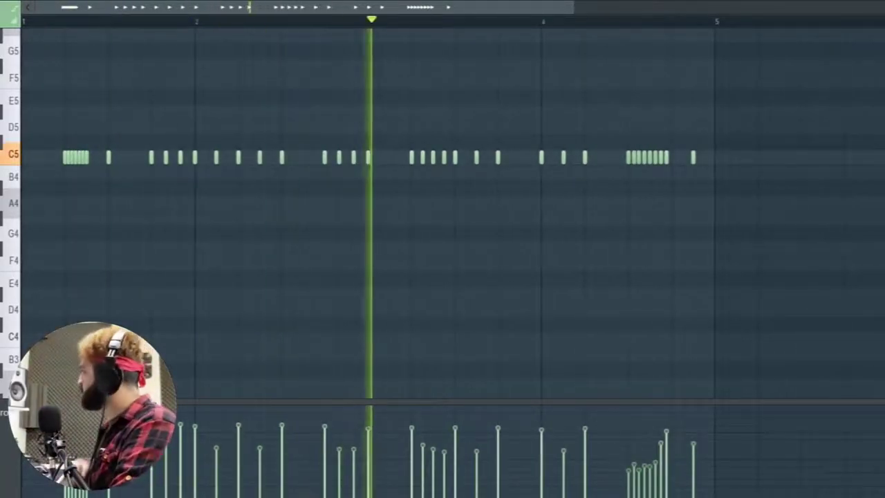
Add two triplet C5 hits before the bar 4 roll and replace the bar's last hit with two triplet hits.
click(601, 159)
click(614, 160)
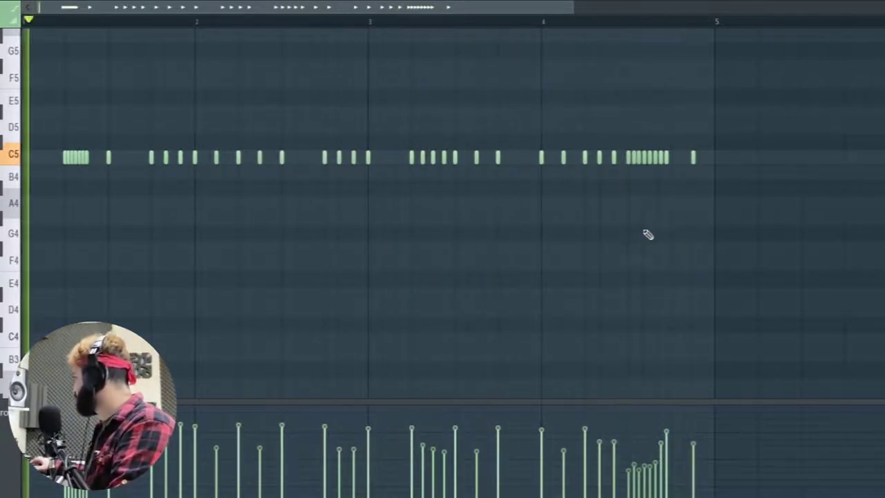
scroll(646, 233, up, 5)
right_click(739, 159)
click(715, 159)
click(764, 160)
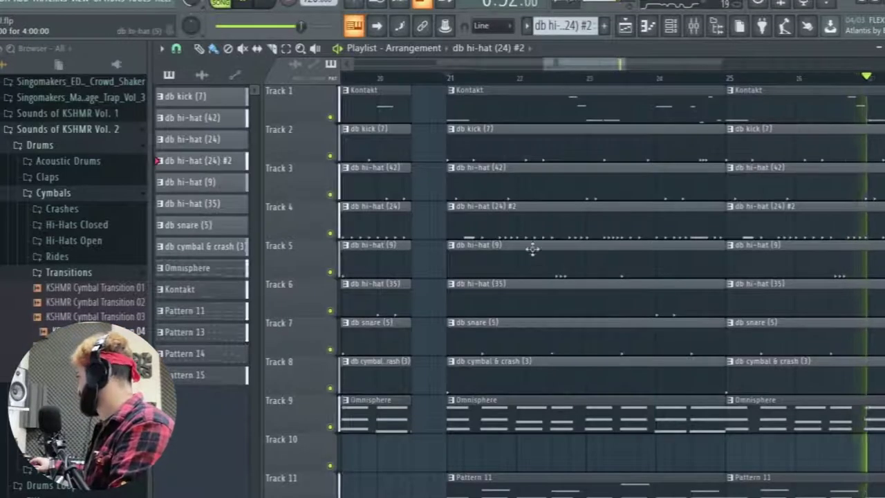
Play back the revised hi-hats in the arrangement and examine the clips from bar 29 to bar 37.
scroll(643, 225, down, 2)
scroll(646, 238, up, 4)
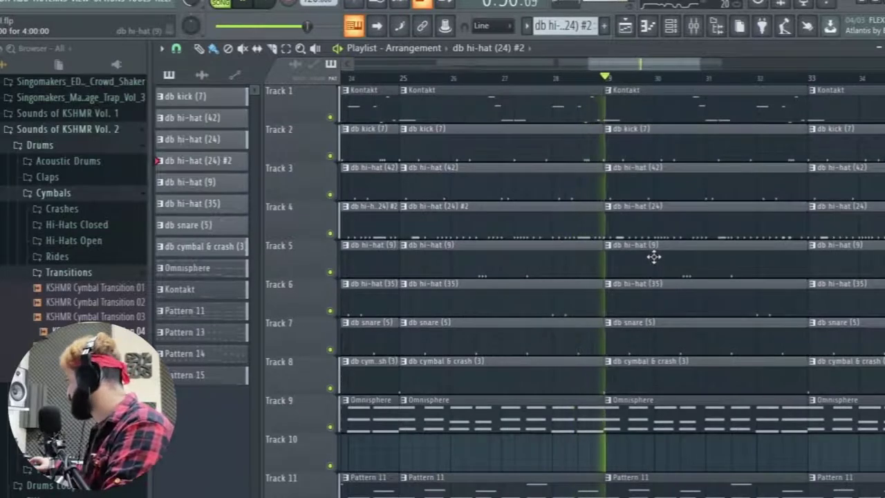
scroll(650, 260, down, 3)
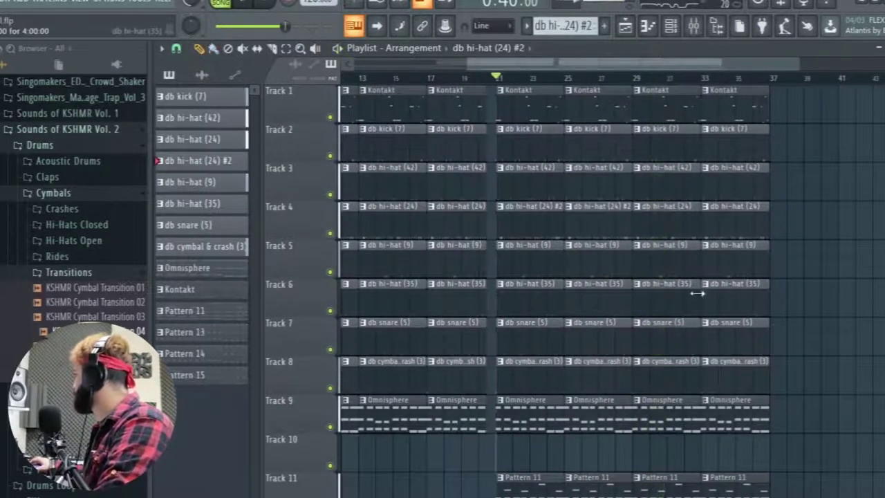
scroll(737, 340, up, 5)
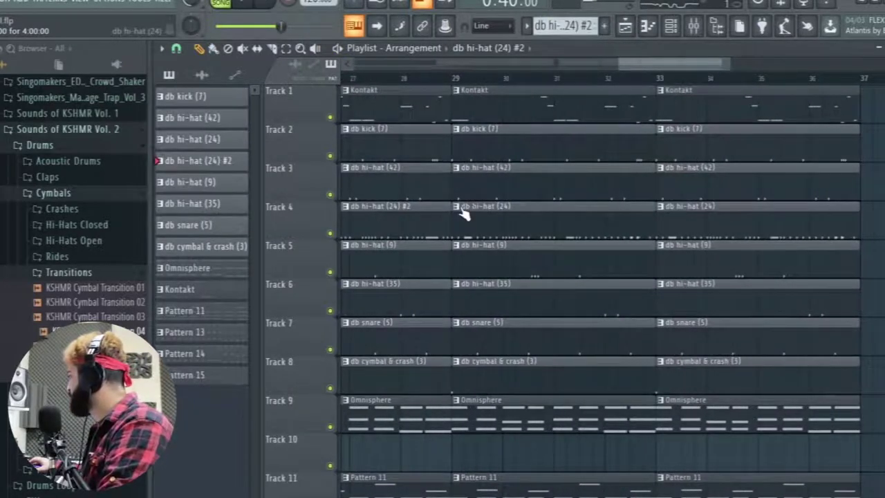
scroll(470, 316, down, 5)
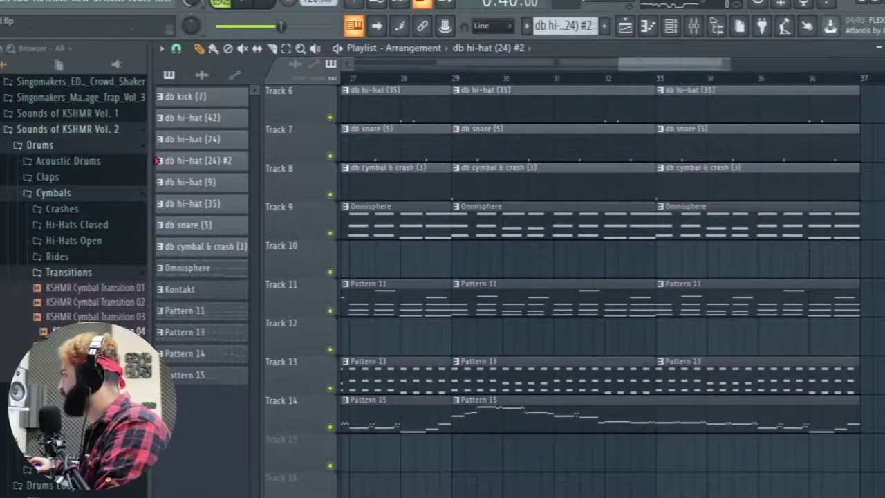
Audition the five KSHMR Rides samples in the Cymbals folder of Sounds of KSHMR Vol. 2.
click(69, 271)
click(57, 256)
drag(81, 286, 79, 299)
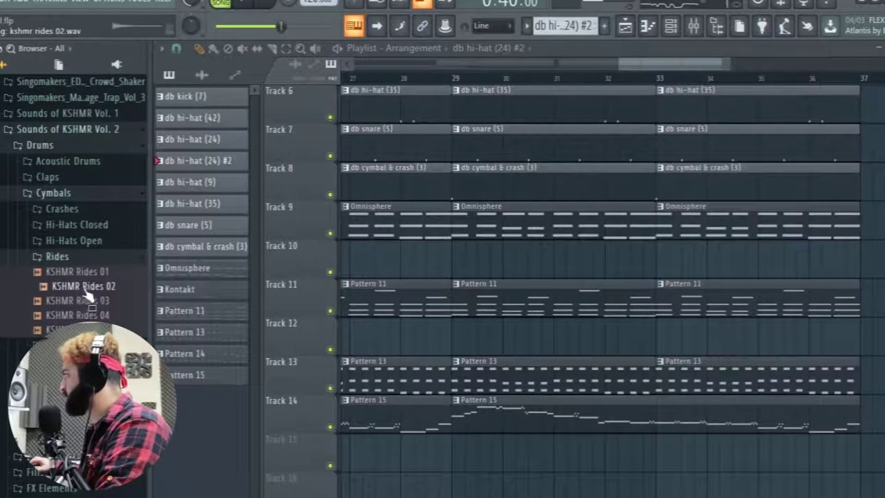
click(85, 273)
click(88, 302)
click(89, 316)
click(87, 330)
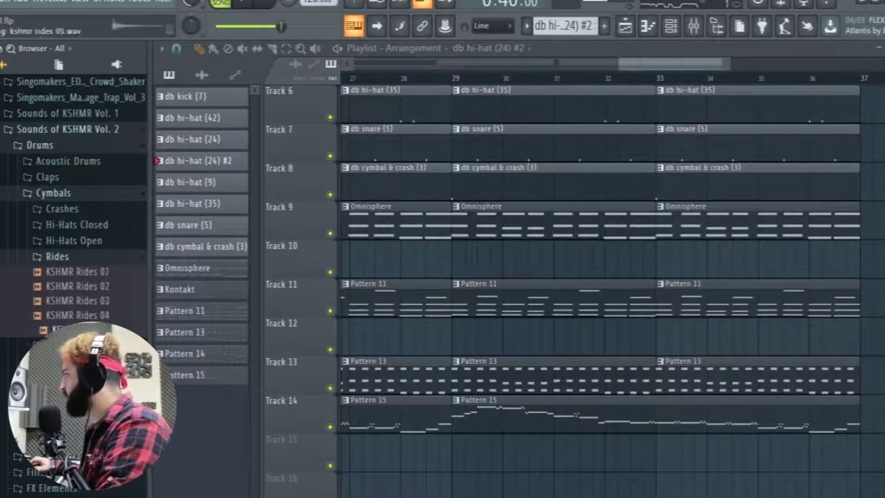
click(57, 256)
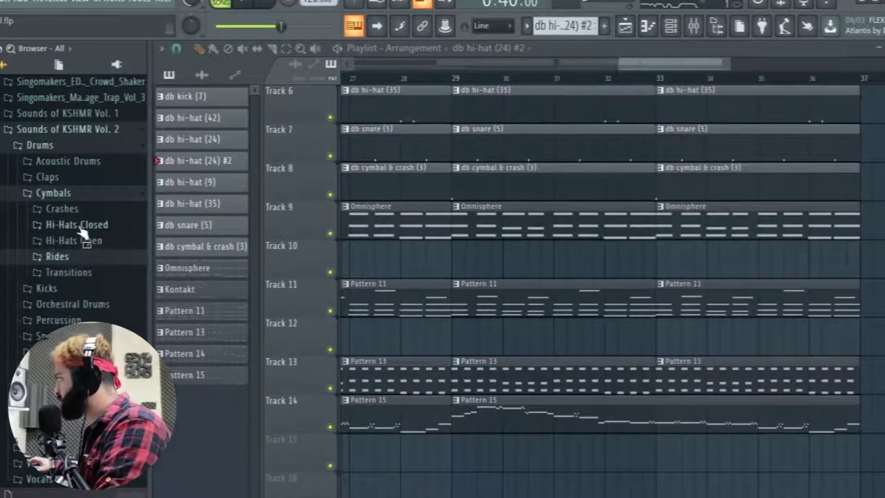
Collapse the Sounds of KSHMR Vol. 2 folders and browse the sample folders of Sounds of KSHMR Vol. 1.
click(66, 194)
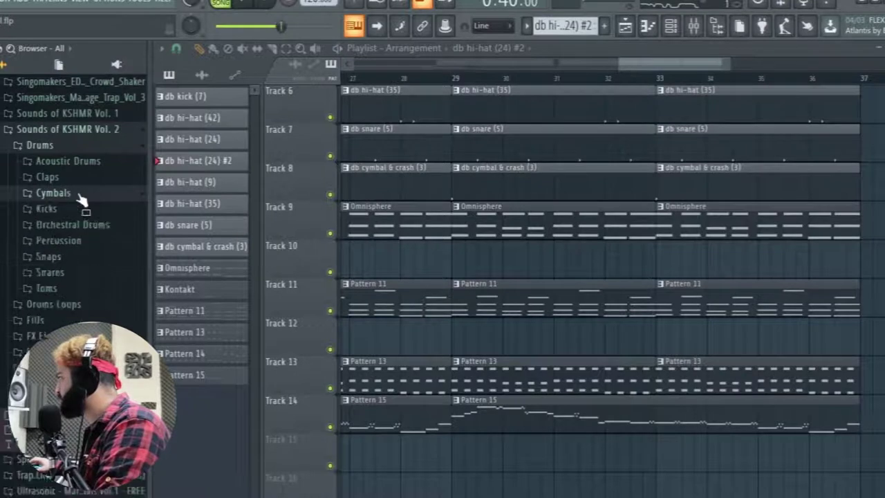
click(68, 148)
click(59, 148)
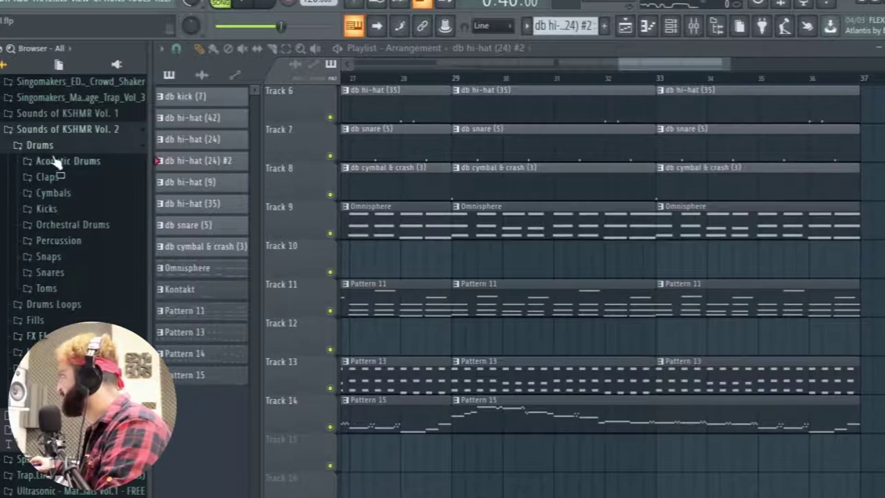
click(70, 146)
click(78, 131)
click(58, 286)
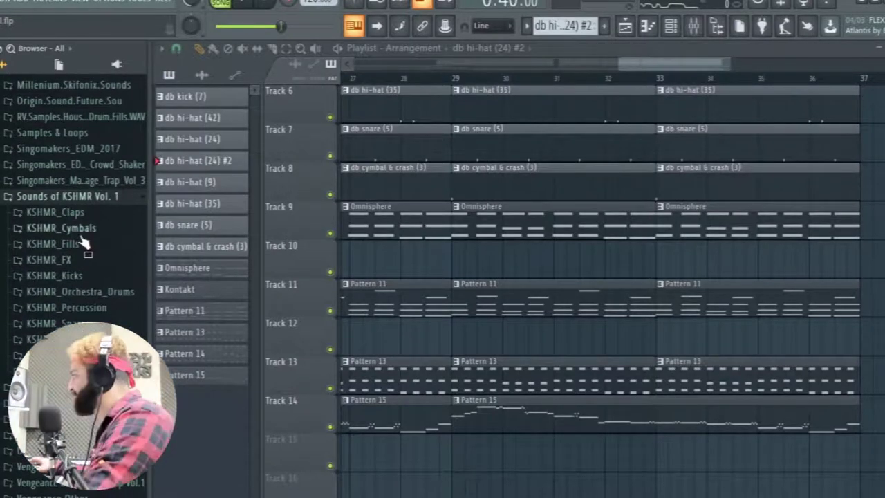
scroll(80, 239, up, 1)
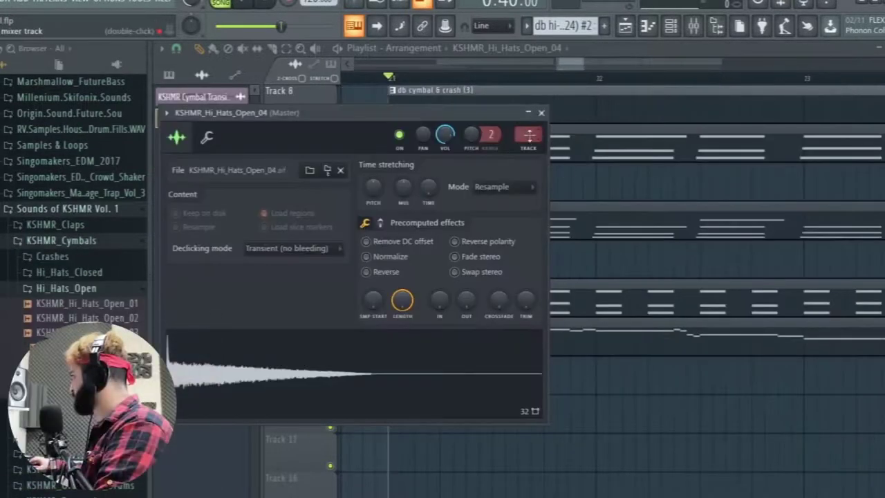
Route the KSHMR_Hi_Hats_Open_04 sample to mixer track 9 and lower that track's volume.
click(532, 150)
drag(511, 455, 491, 146)
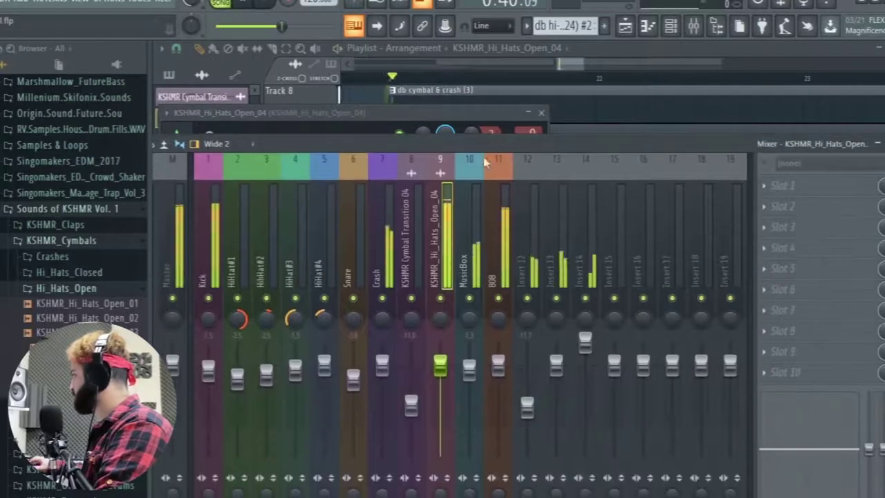
drag(448, 373, 443, 415)
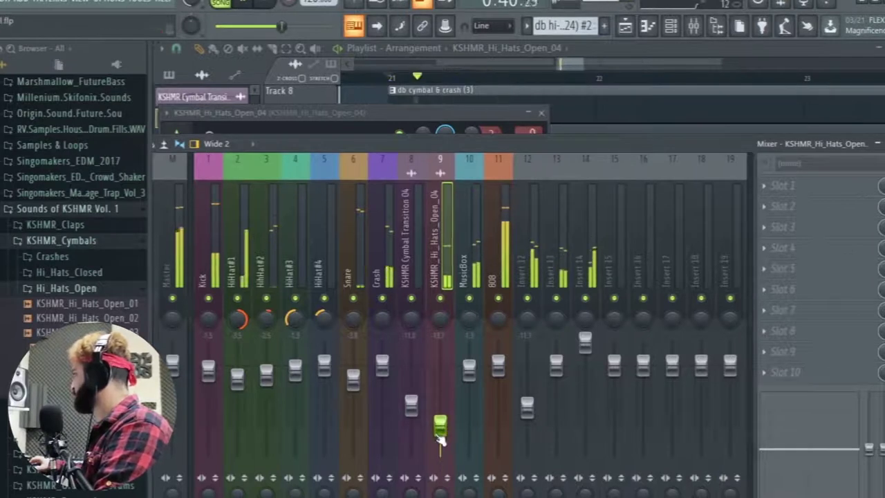
click(569, 64)
key(space)
click(425, 380)
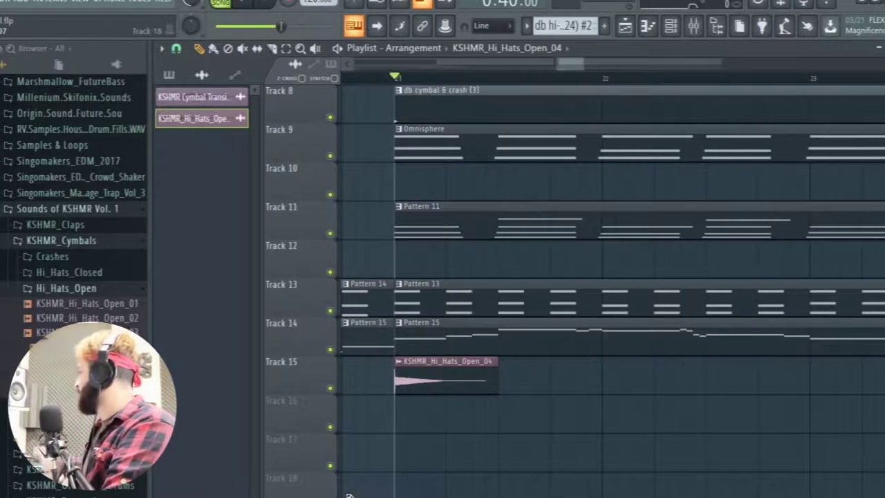
Duplicate the KSHMR_Hi_Hats_Open_04 clip end to end on Track 15 from bar 21 to bar 37.
ctrl+scroll(601, 419, down, 3)
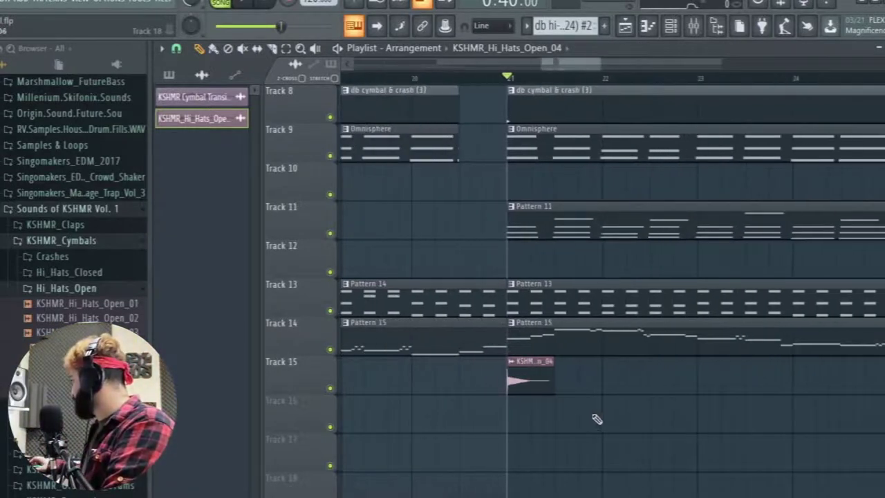
ctrl+scroll(572, 413, up, 5)
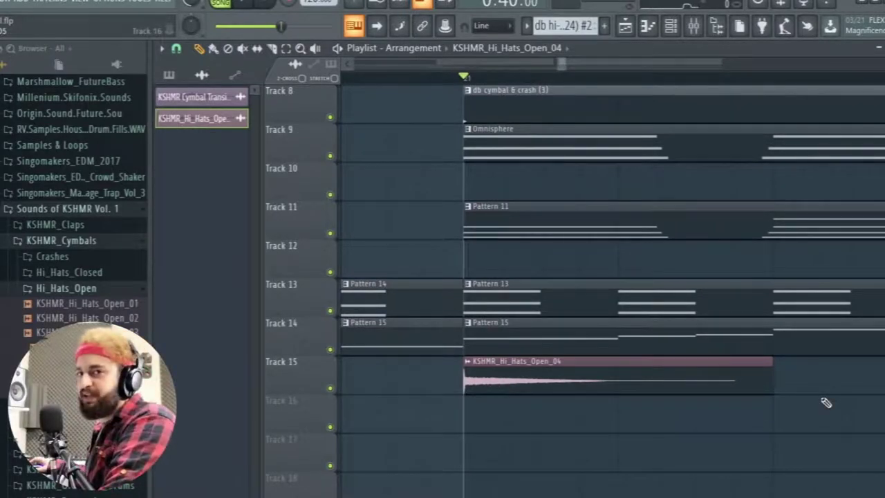
mouse_move(777, 395)
mouse_down()
mouse_move(638, 393)
mouse_move(778, 392)
mouse_up()
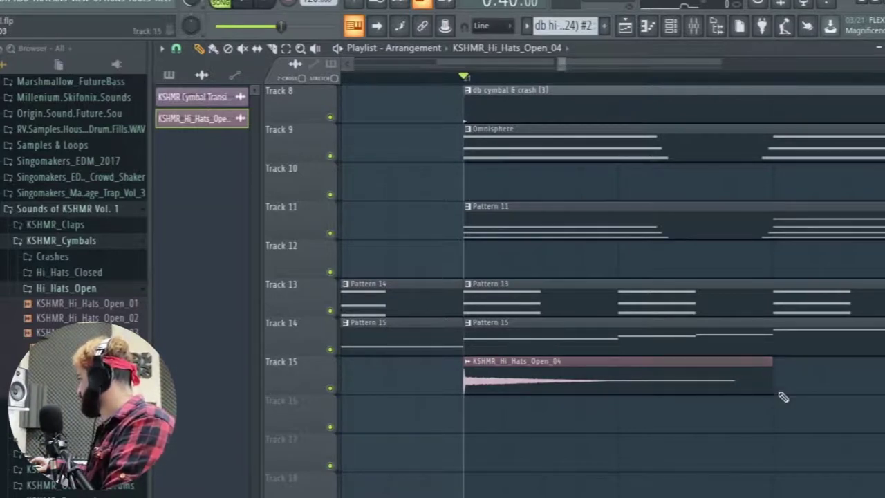
scroll(782, 395, up, 1)
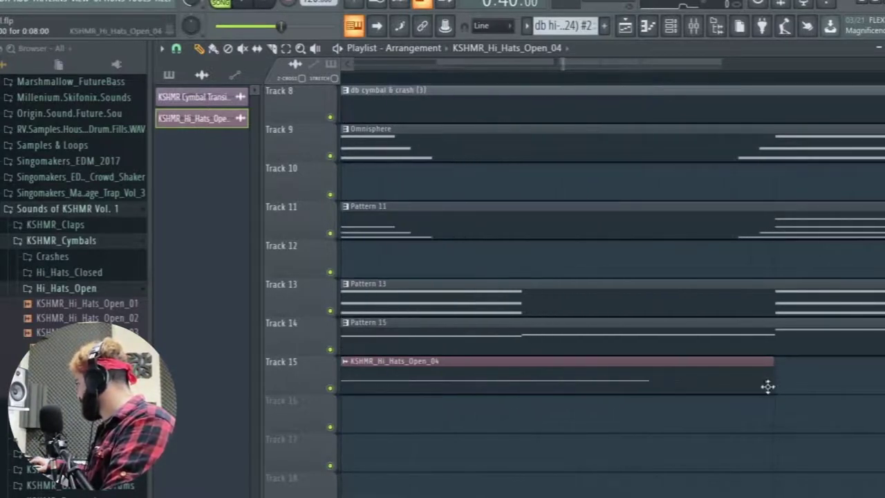
scroll(774, 382, down, 3)
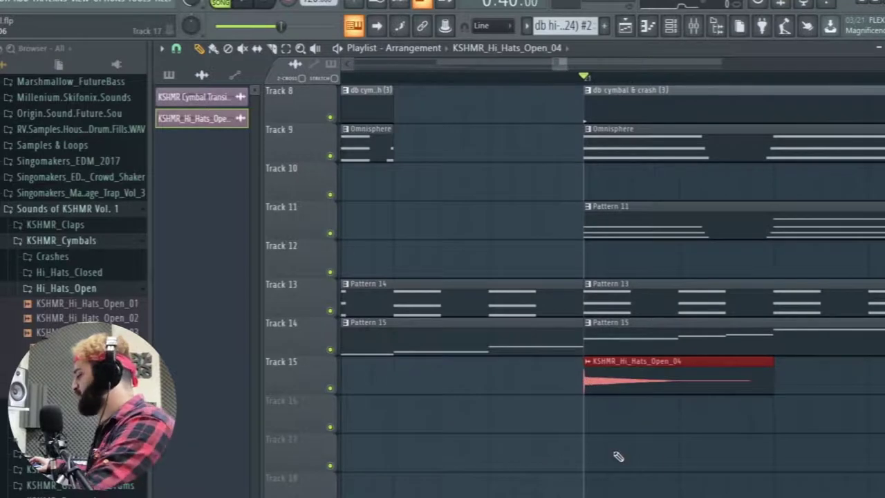
key(ctrl+b)
key(ctrl+b)
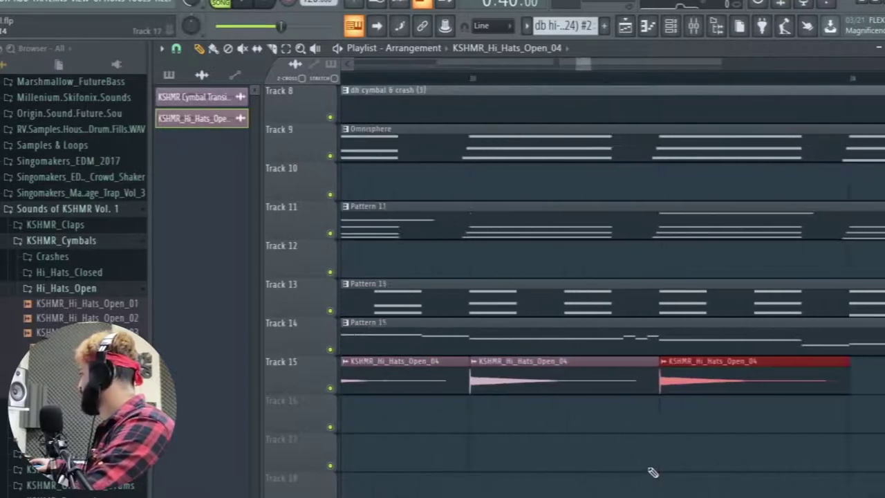
key(ctrl+b)
scroll(661, 466, down, 4)
key(ctrl+b)
key(ctrl+b)
key(ctrl+b)
key(ctrl+b)
key(ctrl+b)
key(ctrl+b)
key(ctrl+b)
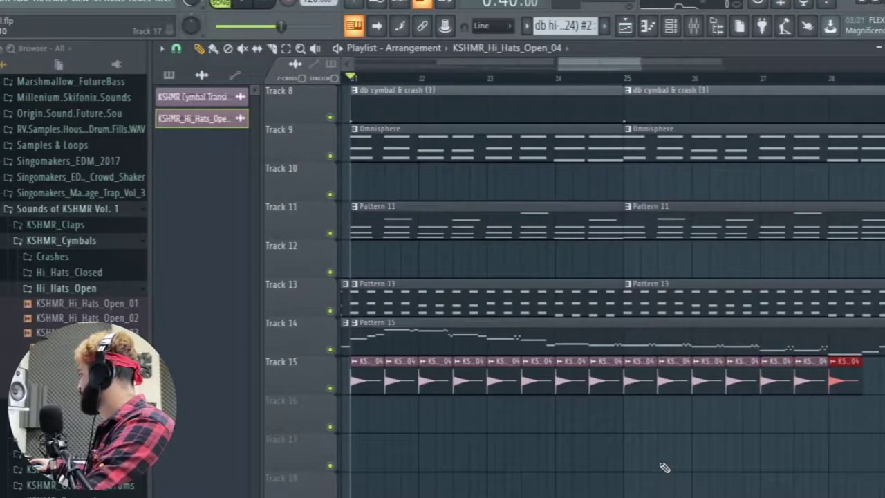
scroll(661, 464, down, 2)
scroll(663, 468, down, 2)
key(ctrl+b)
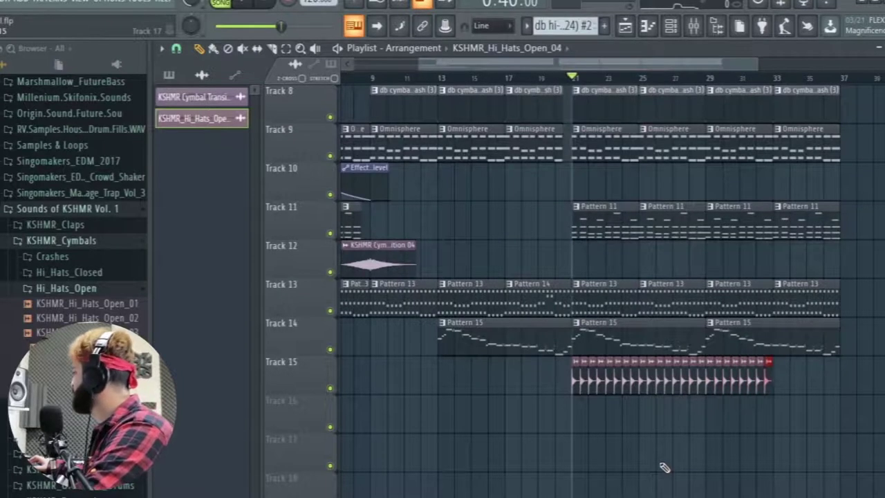
key(ctrl+b)
Play back the arrangement from bar 21 and check how the repeated open hi-hat fits the beat.
key(space)
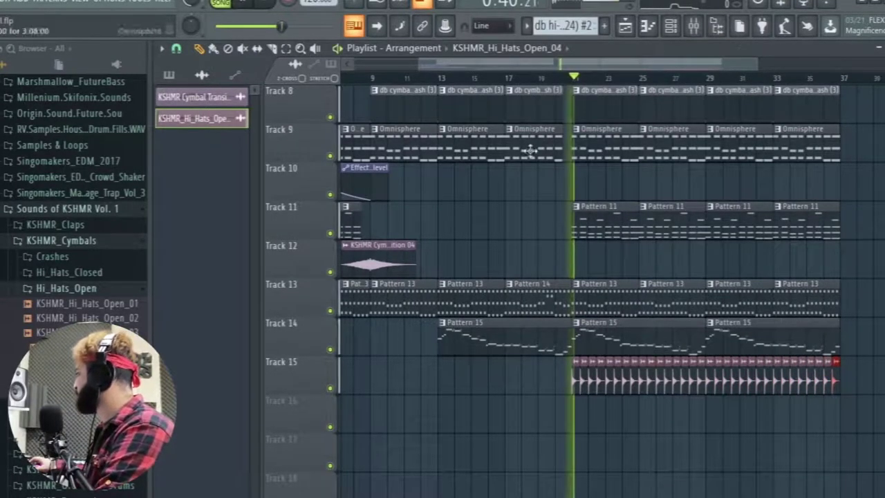
scroll(586, 404, up, 4)
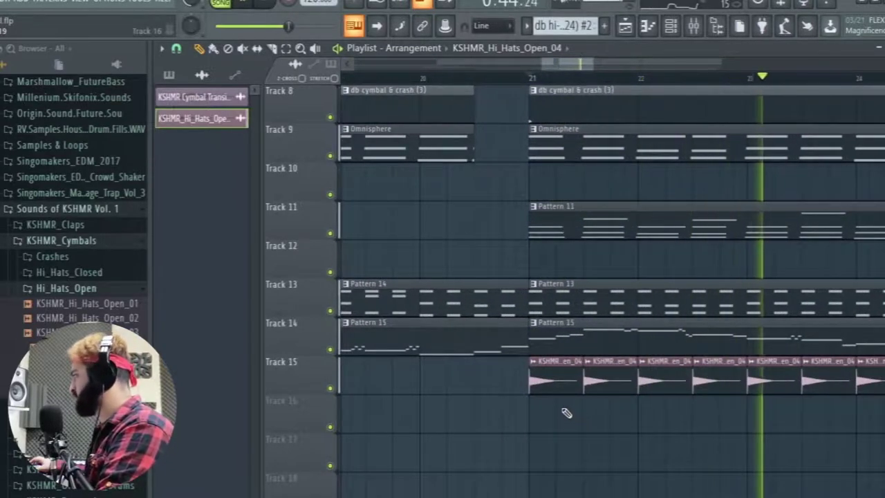
key(space)
Replace the Track 15 open hi-hat sample with toxic waste (hihat) from the Malleus kit's HiHats folder.
click(63, 288)
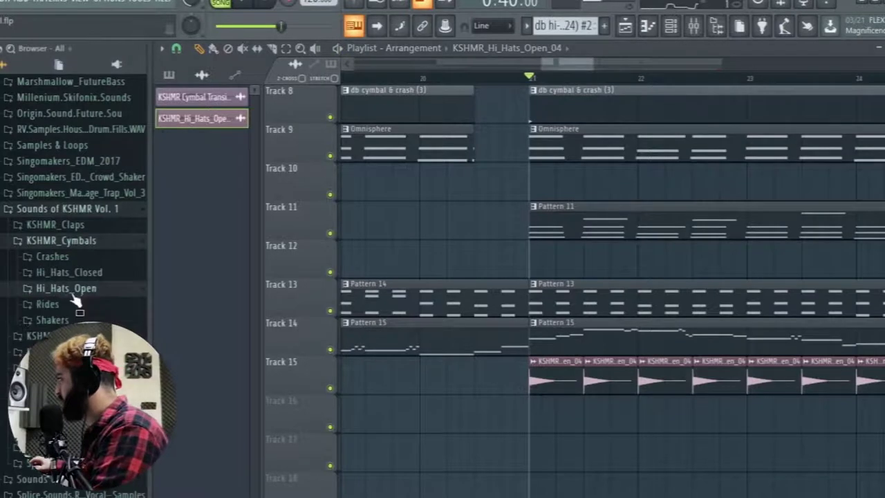
scroll(82, 216, up, 10)
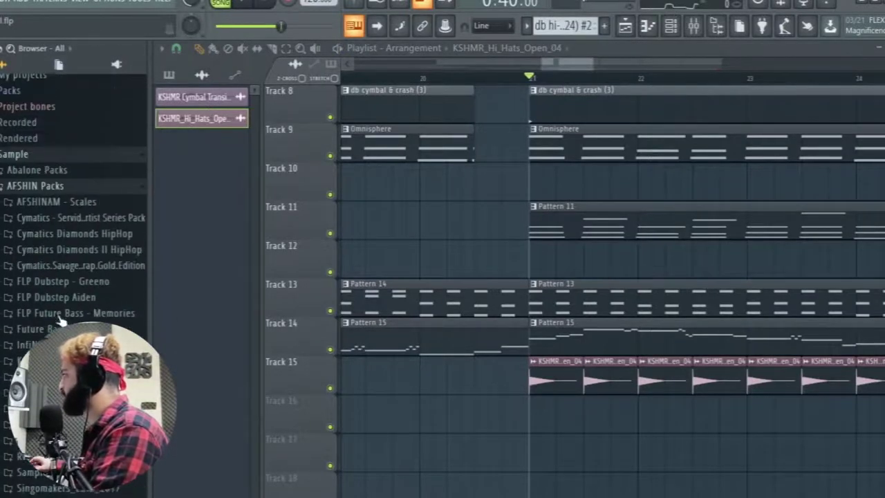
scroll(52, 211, up, 5)
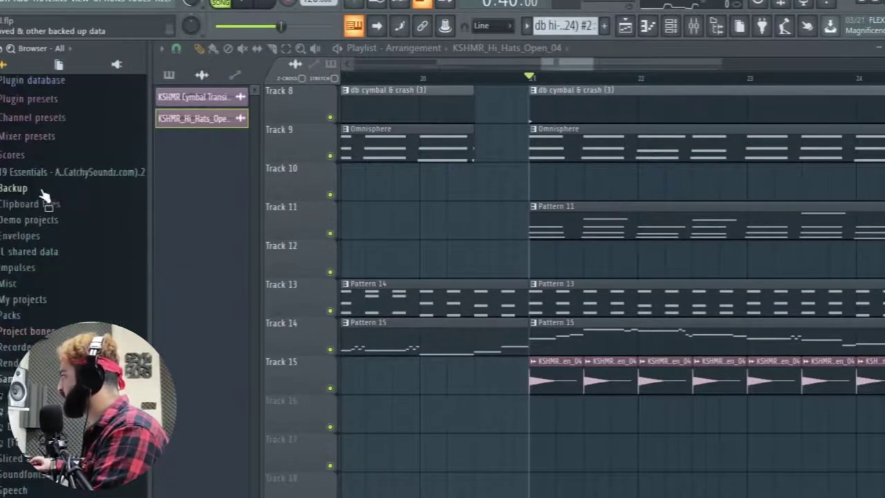
scroll(73, 277, down, 10)
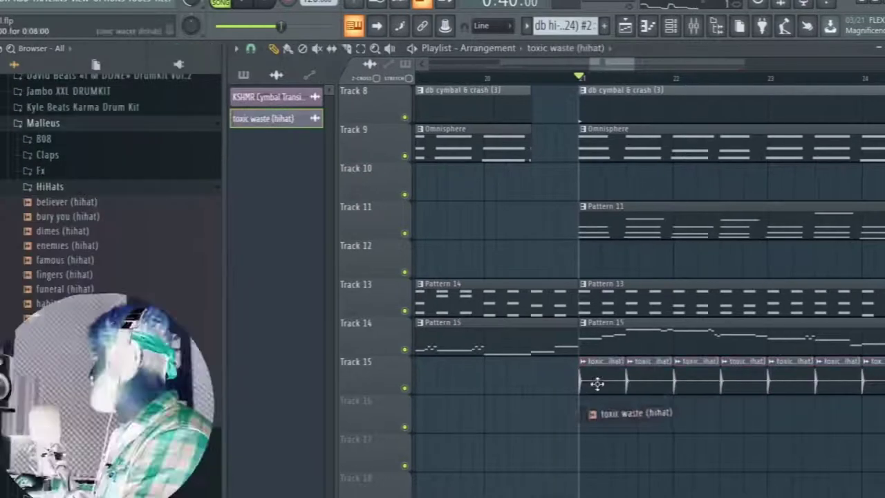
Play the arrangement from bar 21 and solo Track 15 to hear the hi-hat alone.
key(space)
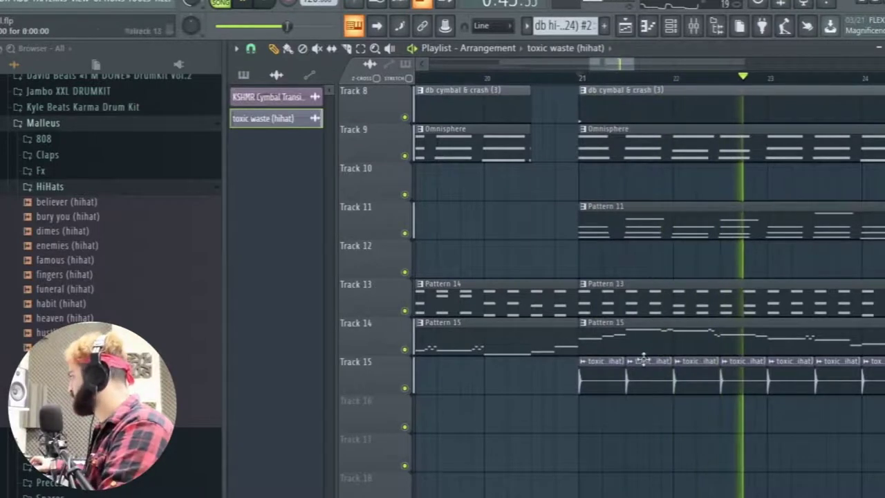
ctrl+click(405, 388)
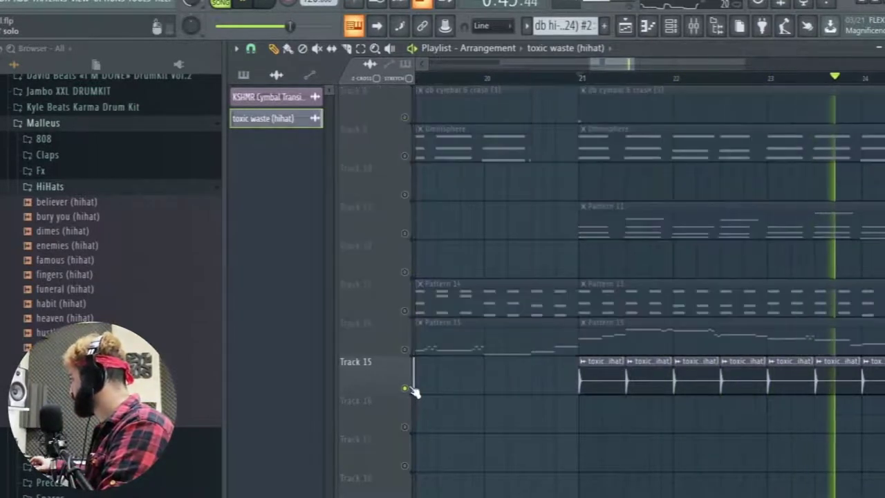
ctrl+scroll(616, 415, down, 5)
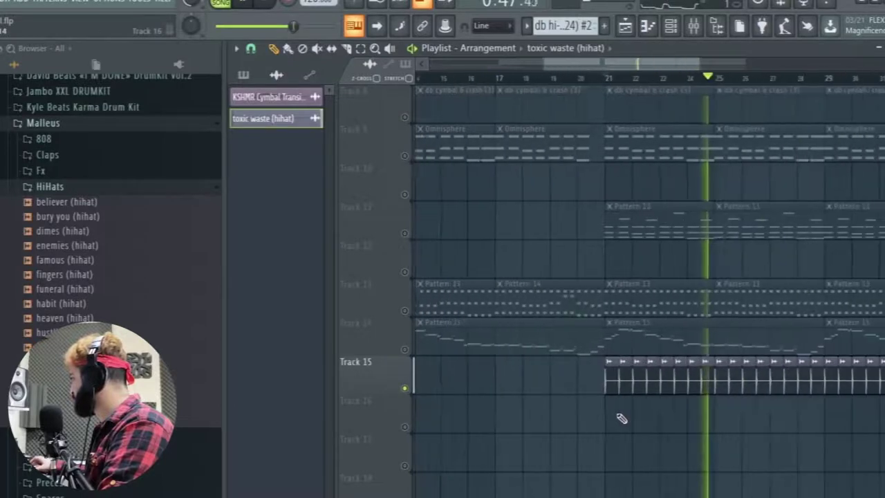
Replace the Track 15 sample with JAMBOXXL_Wasted_OH from the Jambo XXL DRUMKIT Open Hats folder and play it from bar 21.
click(104, 188)
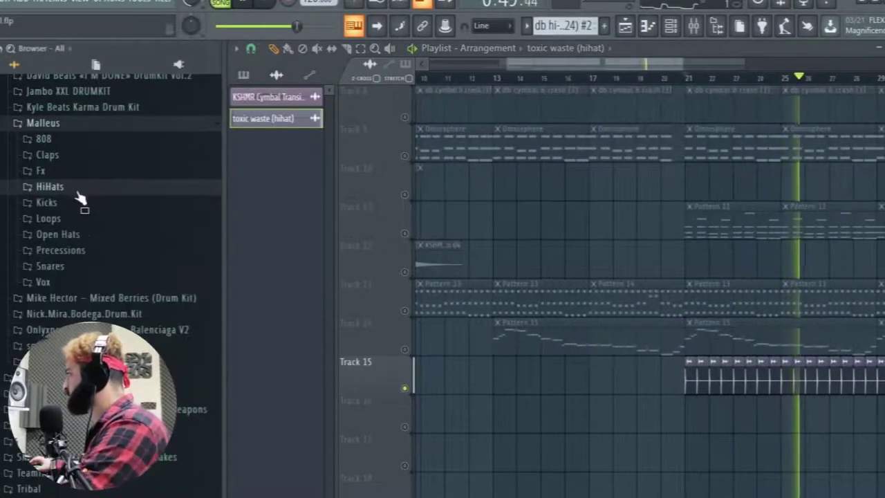
click(59, 125)
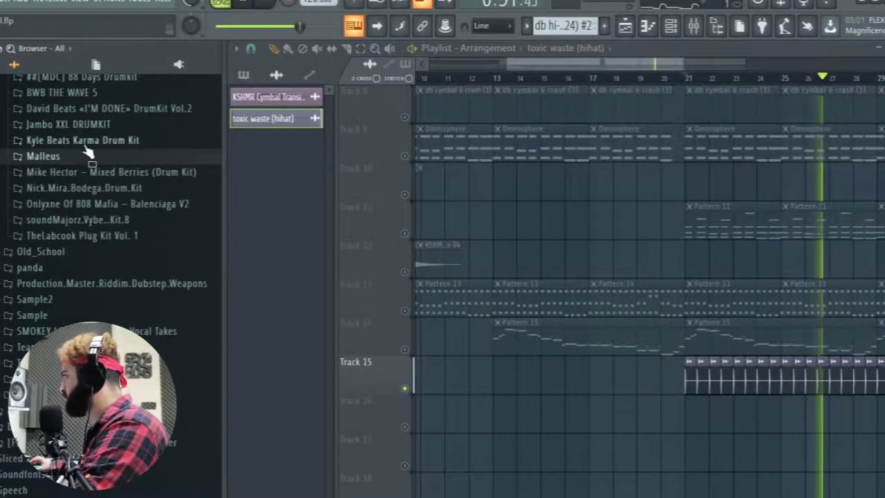
click(90, 139)
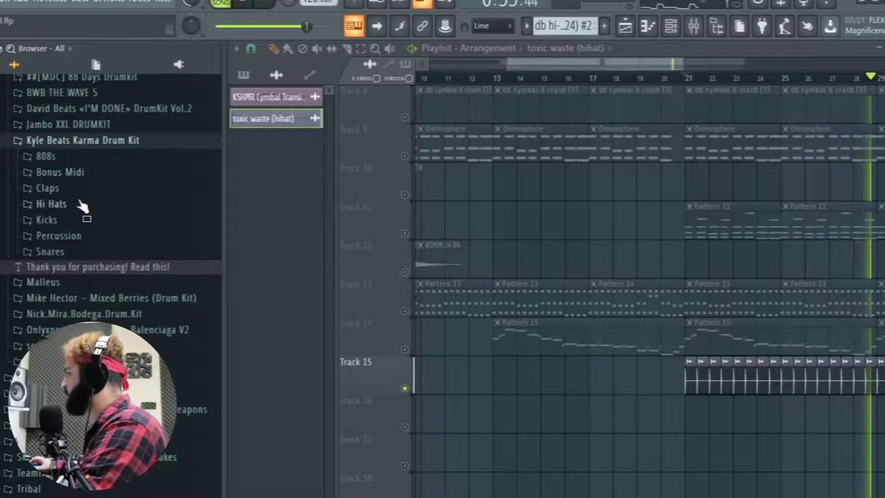
click(60, 124)
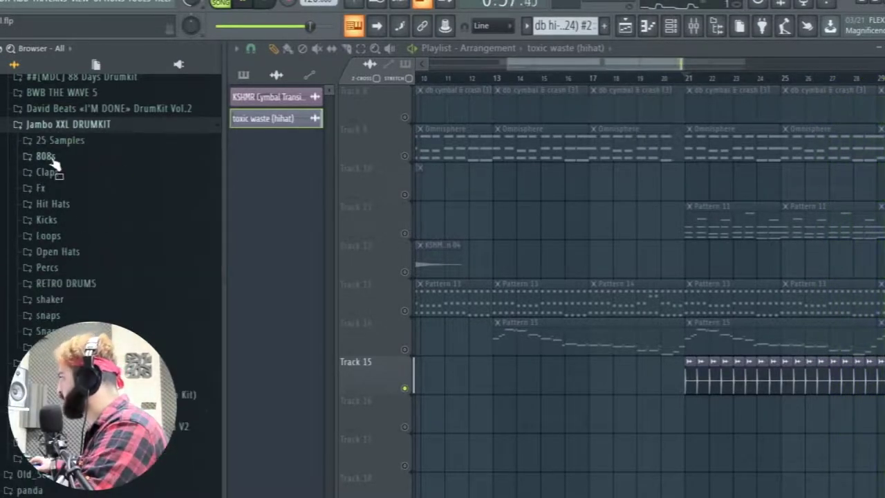
click(69, 252)
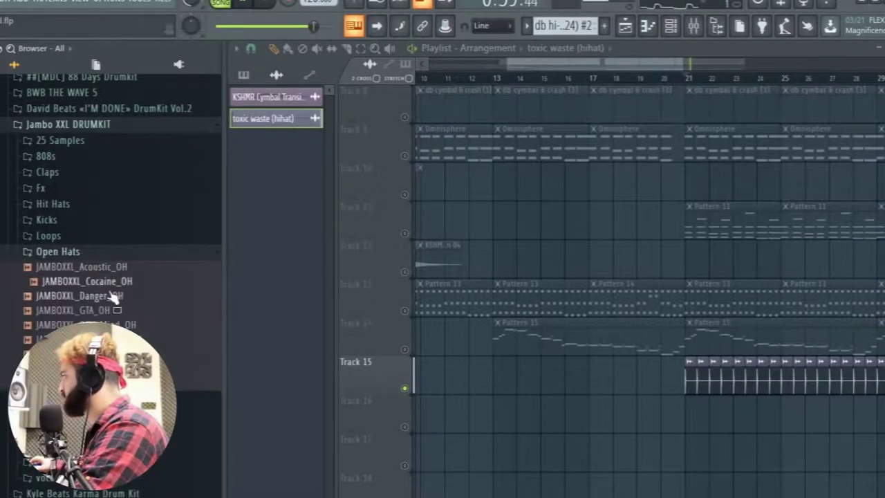
click(84, 270)
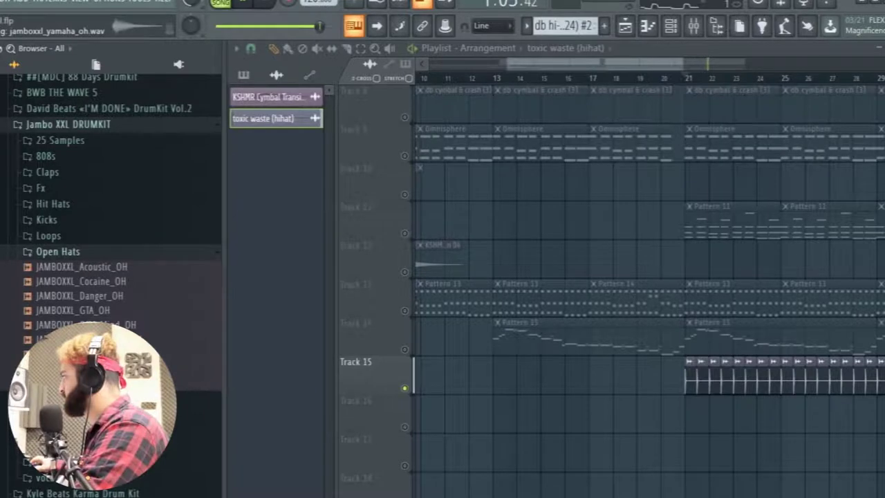
drag(73, 383, 764, 380)
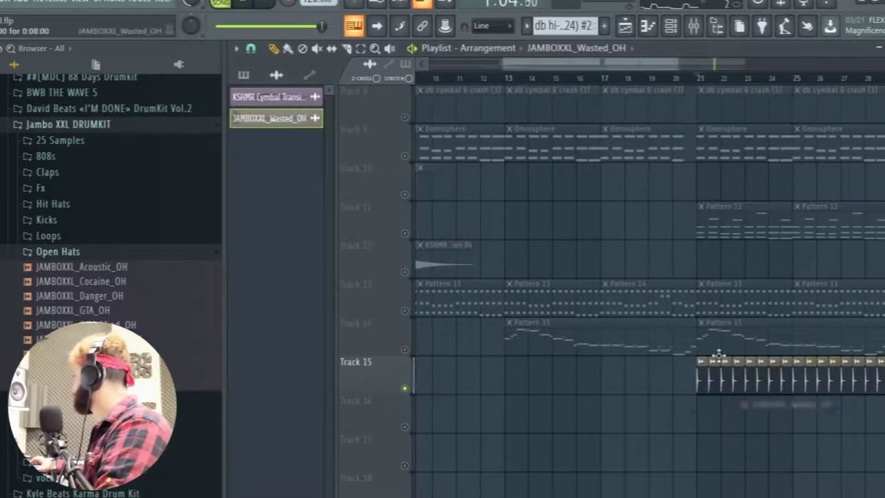
click(701, 80)
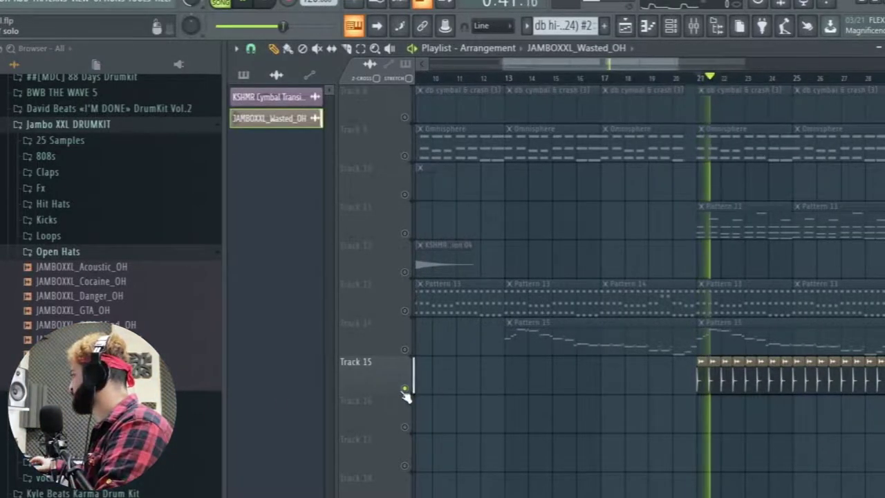
Shift all the open hi-hat clips on Track 15 one beat later, so the first falls a beat after the start of bar 21.
scroll(719, 411, up, 5)
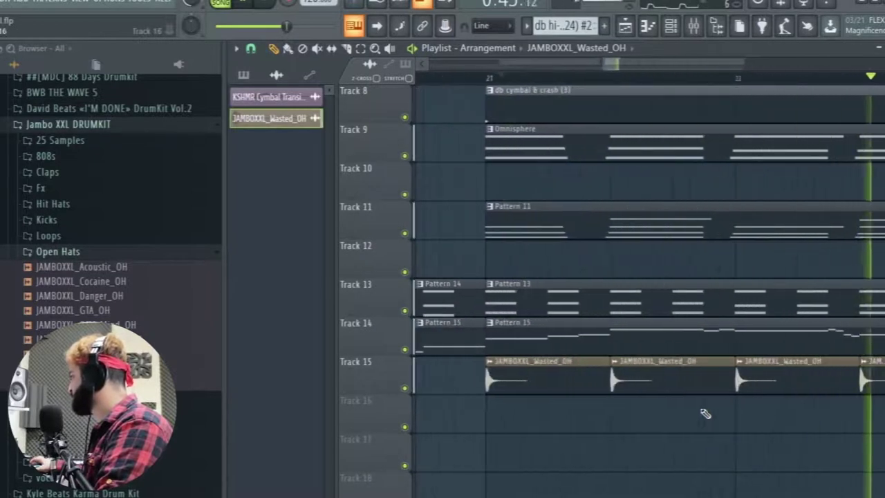
scroll(662, 440, down, 5)
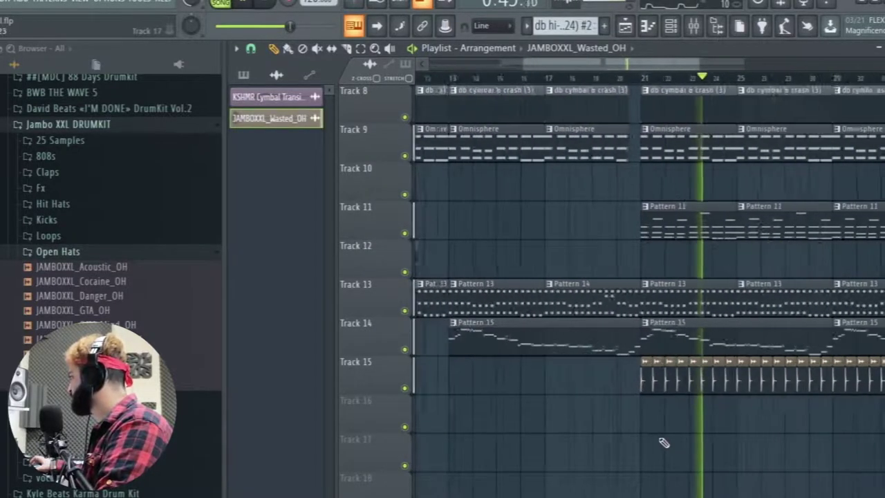
drag(805, 432, 609, 403)
scroll(611, 408, up, 5)
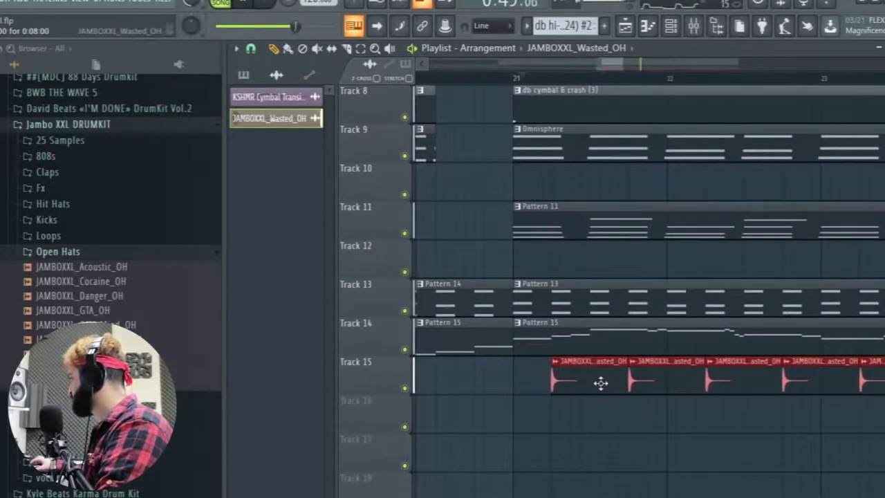
scroll(599, 383, down, 4)
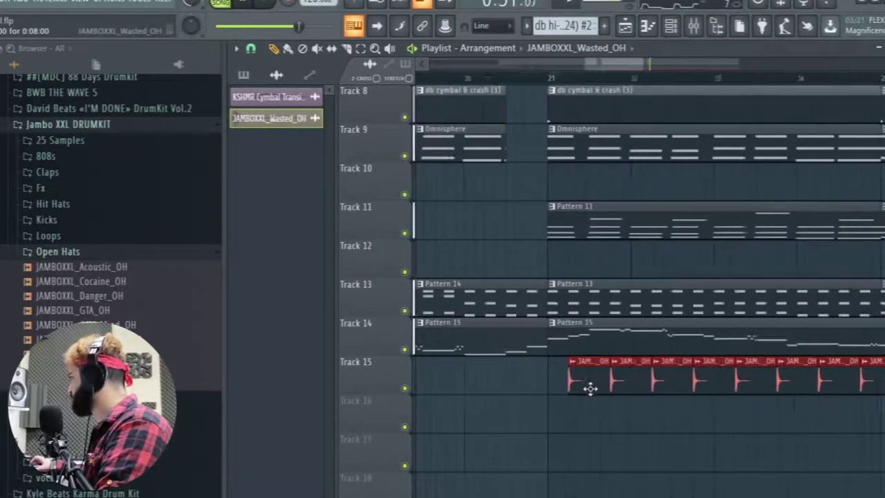
click(860, 385)
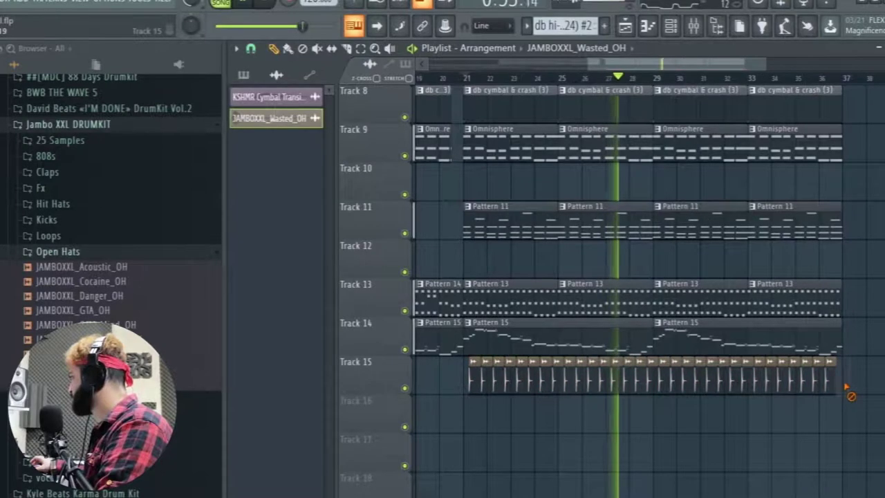
Add the ValhallaRoom reverb to the first effect slot of the open hi-hat's mixer track.
double_click(492, 387)
double_click(607, 137)
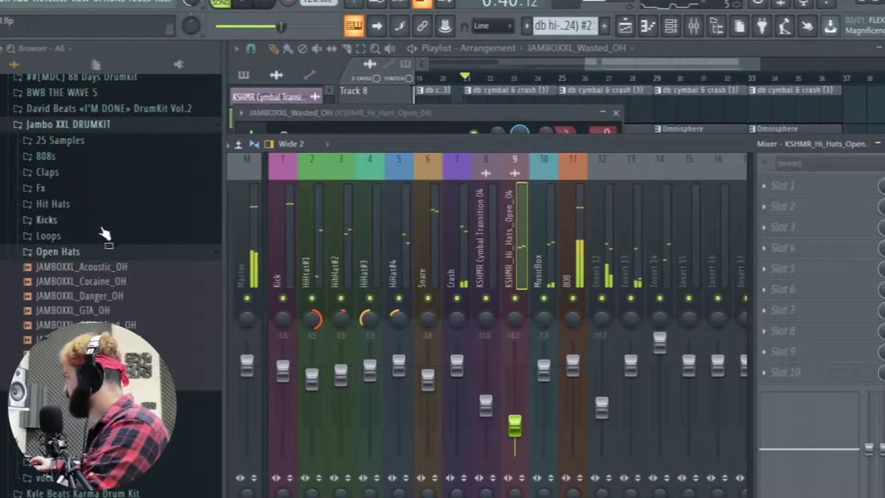
click(784, 186)
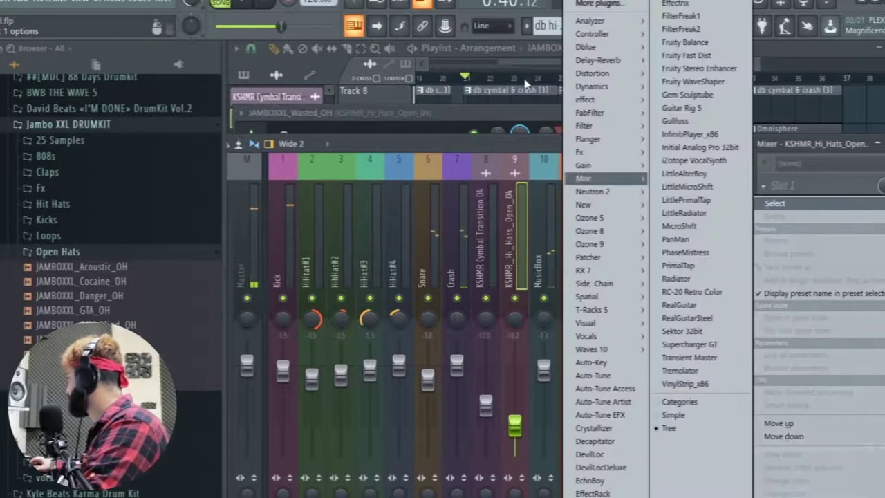
mouse_move(623, 61)
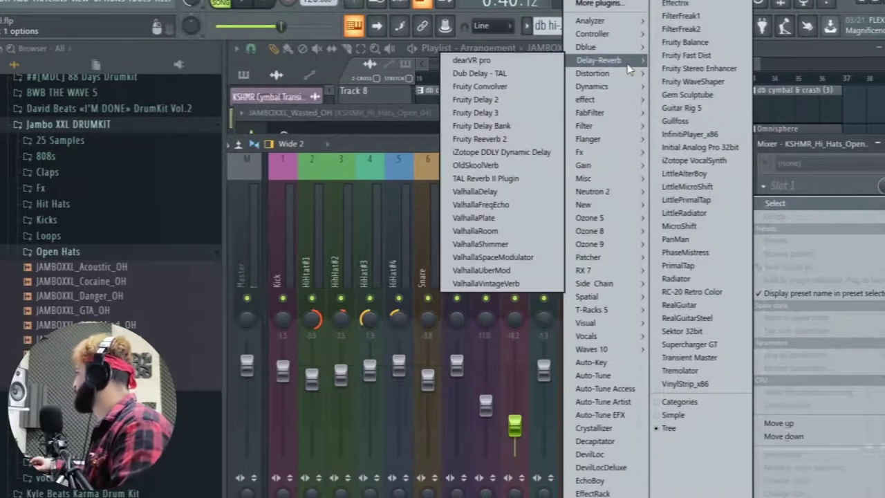
click(491, 232)
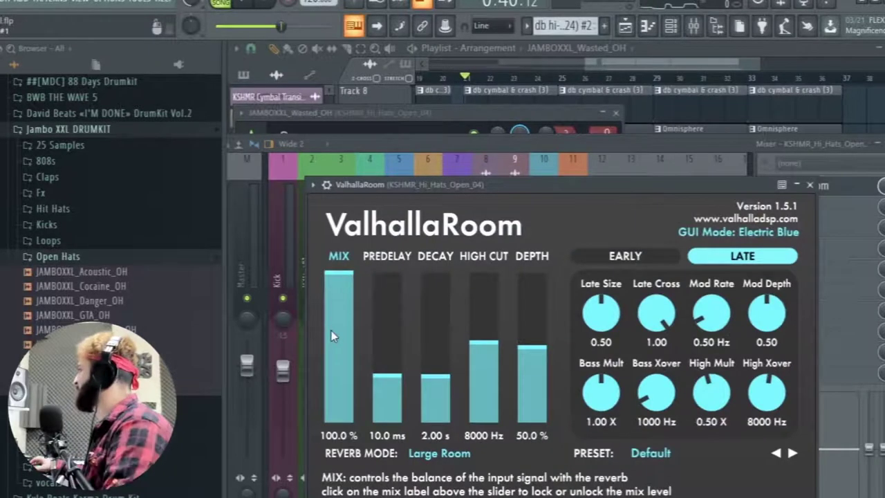
Set the open hi-hat's reverb to 53% mix, 0.2 ms predelay and 1.26 s decay, and close the plugin.
drag(339, 347, 339, 354)
drag(391, 379, 433, 383)
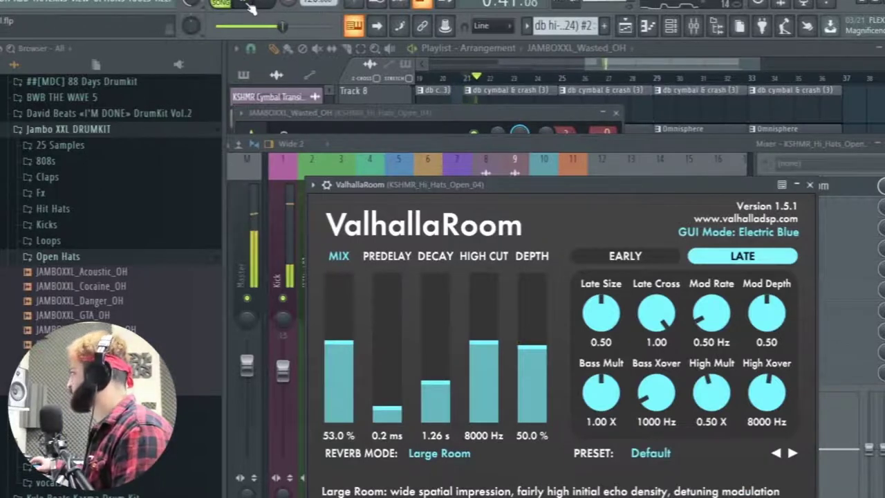
click(812, 185)
Lower the open hi-hat's mixer level to about -23.4 dB and close the mixer and sample settings.
drag(514, 425, 517, 439)
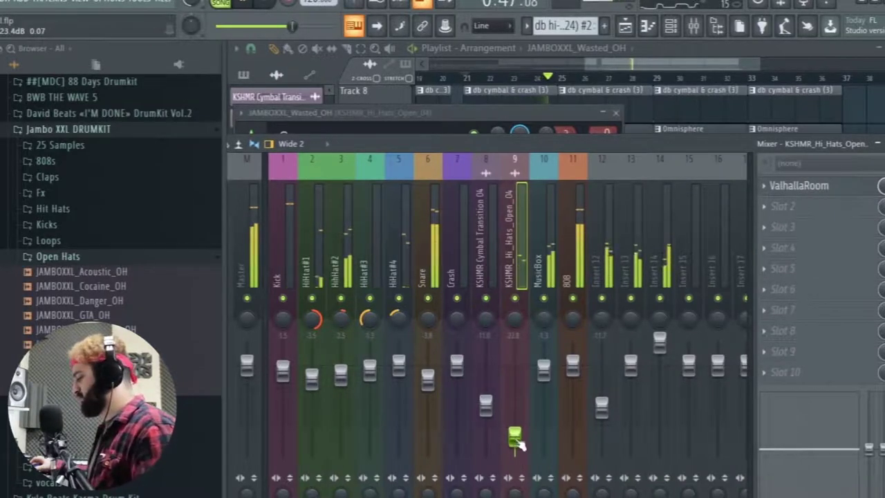
drag(712, 146, 479, 160)
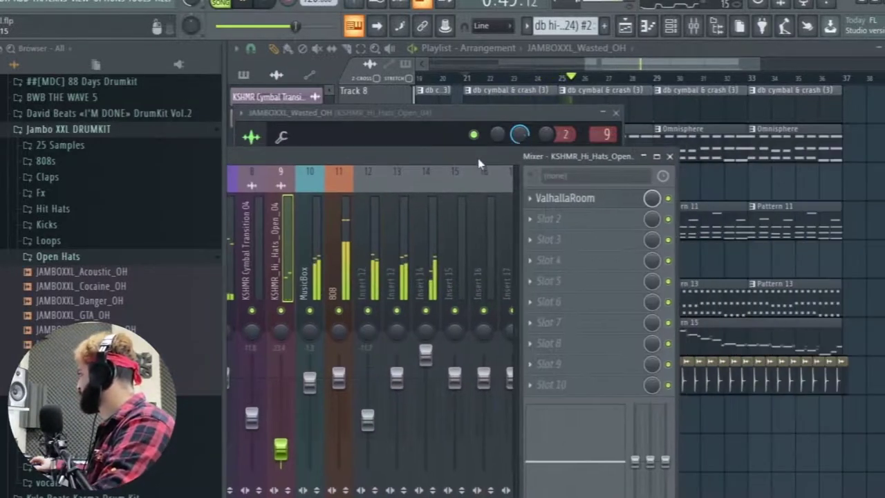
click(669, 157)
key(Escape)
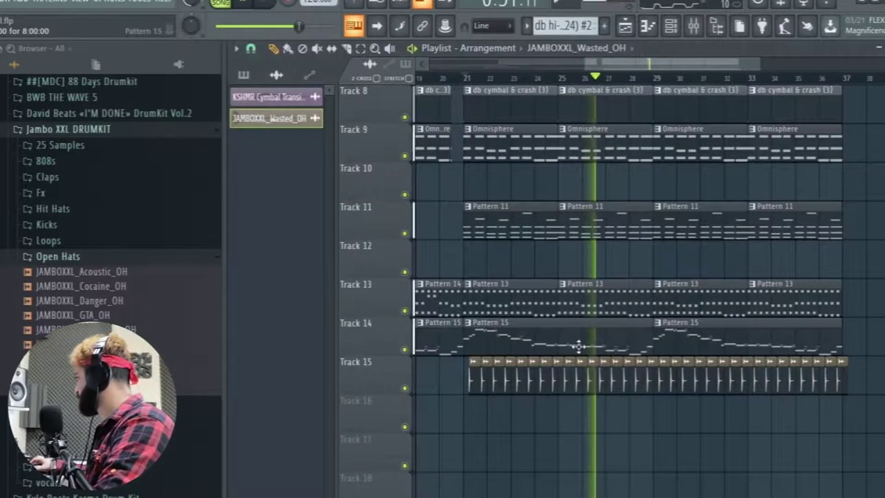
Stop playback and delete the open hi-hat clips on Track 15 from bar 21 up to bar 29.
double_click(579, 346)
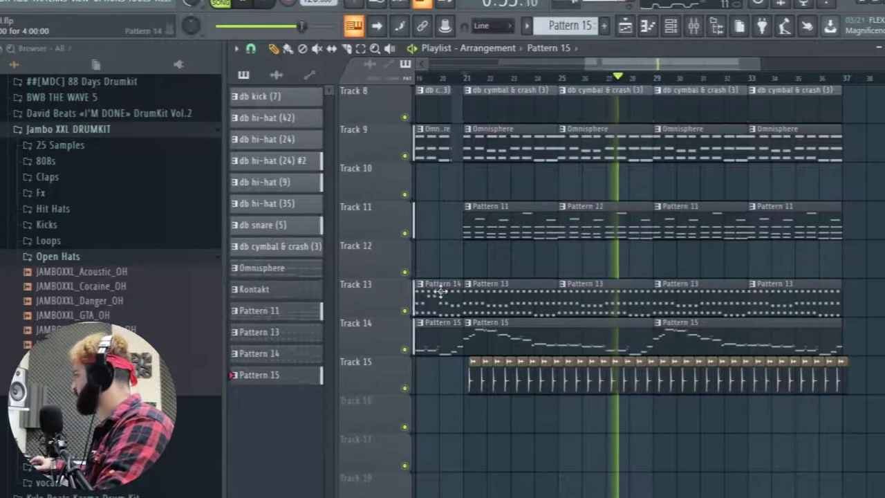
scroll(468, 275, down, 3)
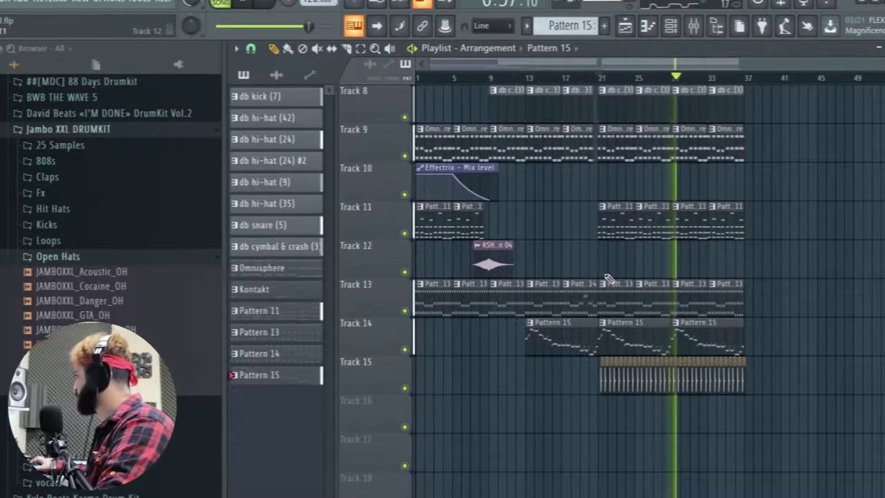
scroll(609, 277, up, 5)
scroll(617, 271, down, 8)
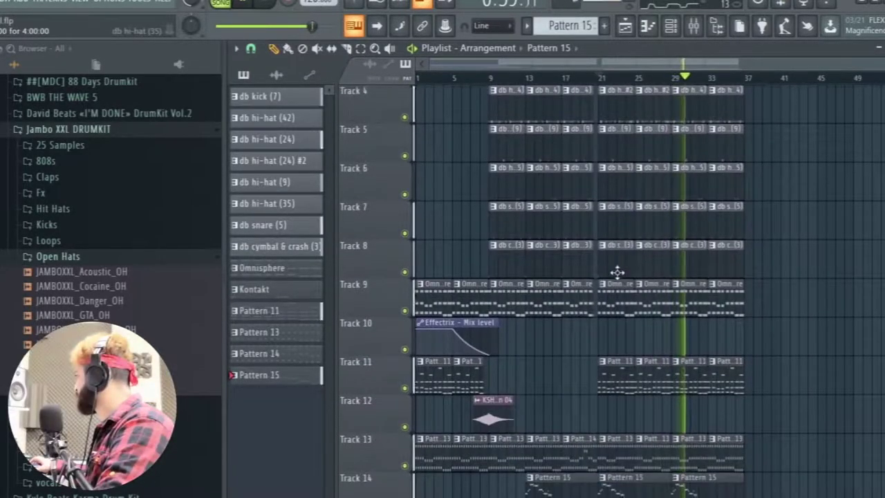
scroll(616, 271, up, 2)
scroll(667, 361, up, 4)
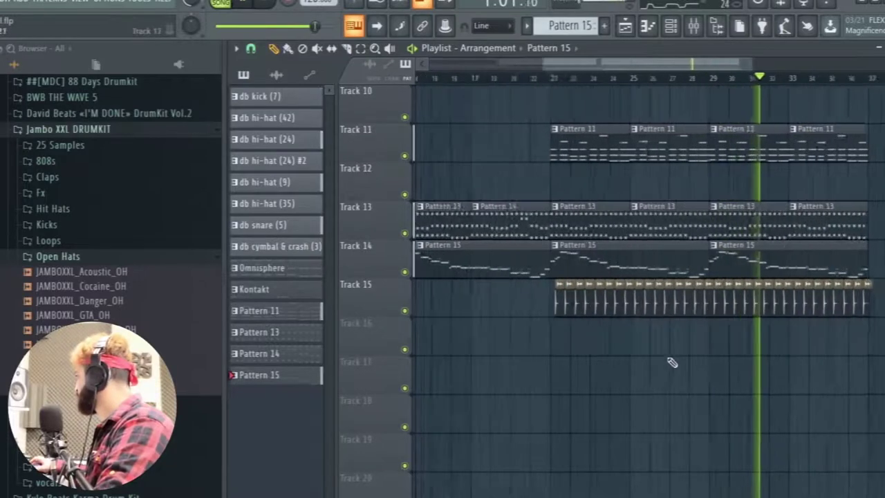
key(space)
drag(457, 310, 709, 315)
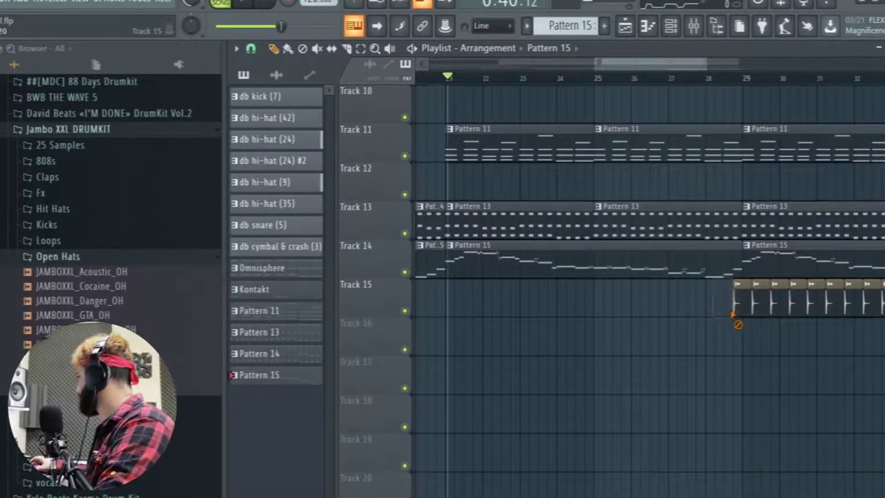
scroll(713, 353, right, 4)
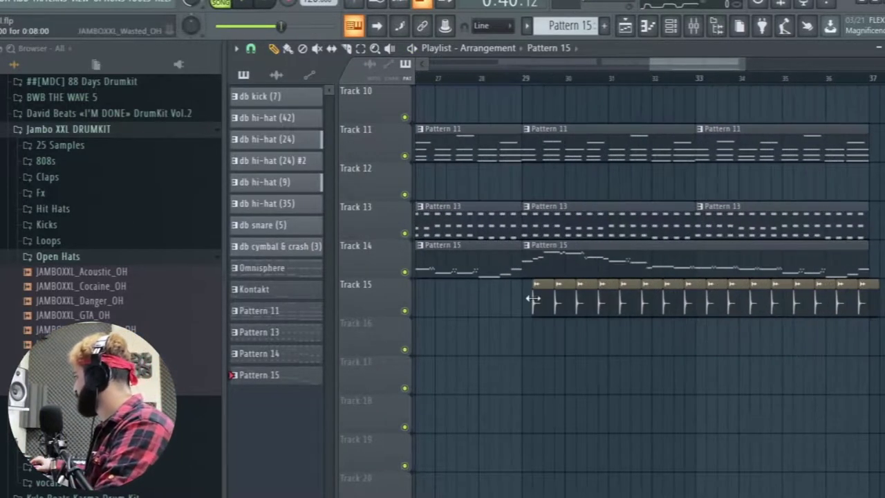
Audition hi-hats in the Jambo XXL DRUMKIT Hit Hats folder and pick JAMBOXXL_Haha_HH.
scroll(536, 297, up, 8)
scroll(553, 302, down, 5)
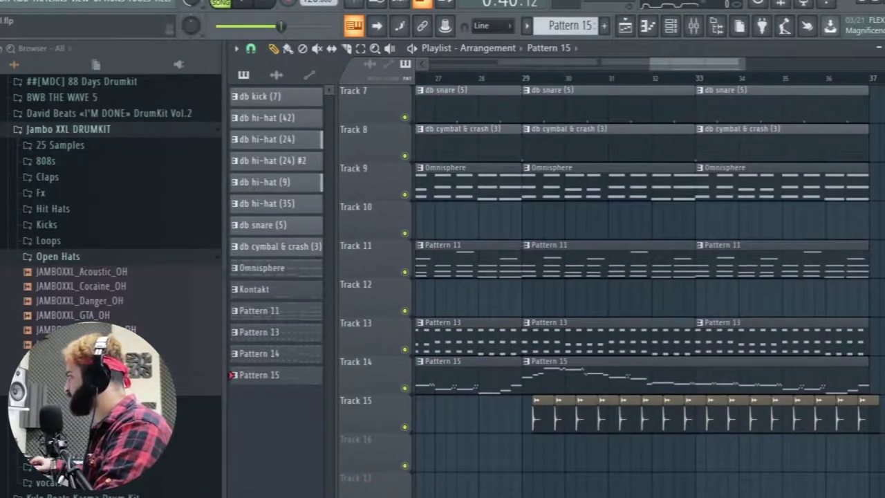
click(99, 314)
click(69, 259)
click(59, 209)
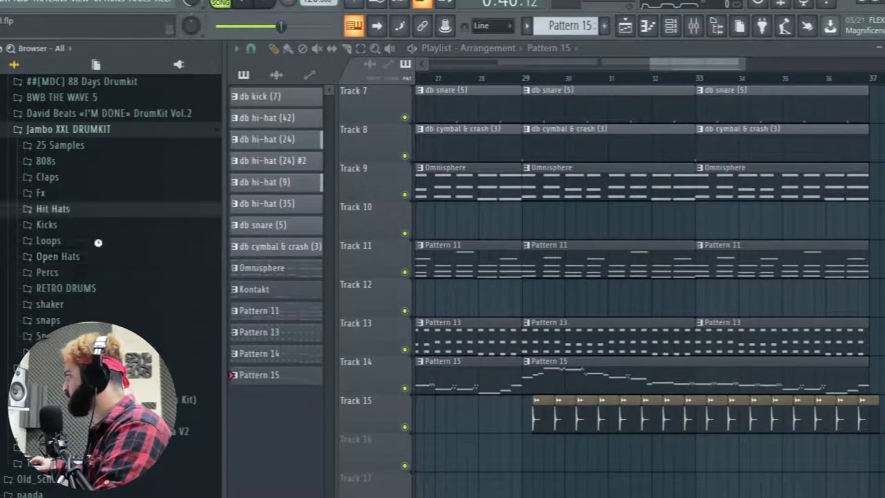
click(94, 247)
click(90, 276)
scroll(111, 247, down, 4)
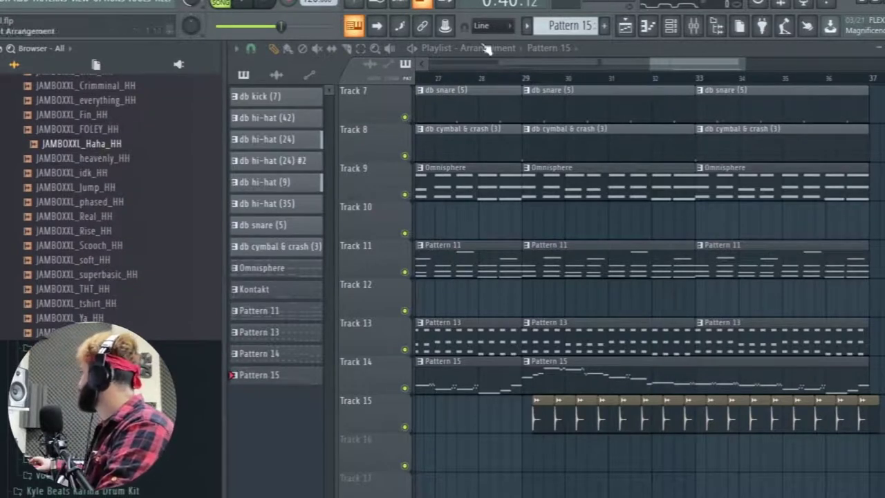
Place a new empty pattern at bar 29 on Track 16 and add JAMBOXXL_Haha_HH as a channel in the channel rack.
scroll(577, 25, up, 1)
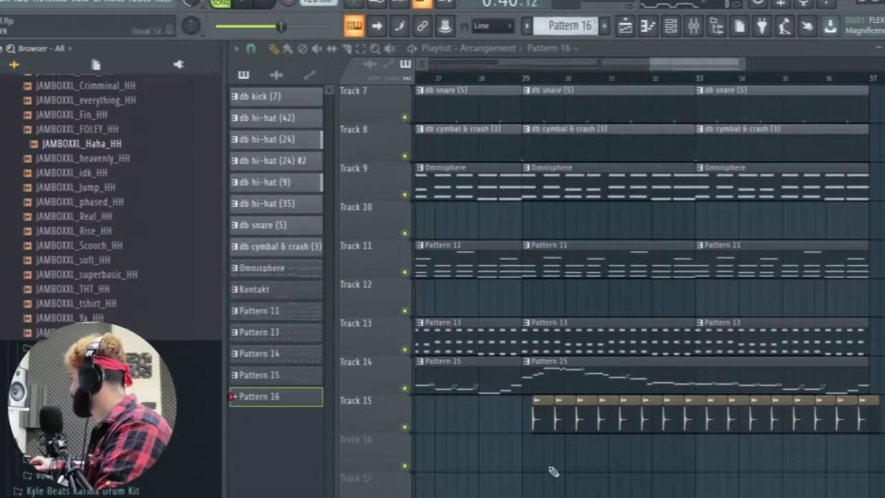
click(545, 448)
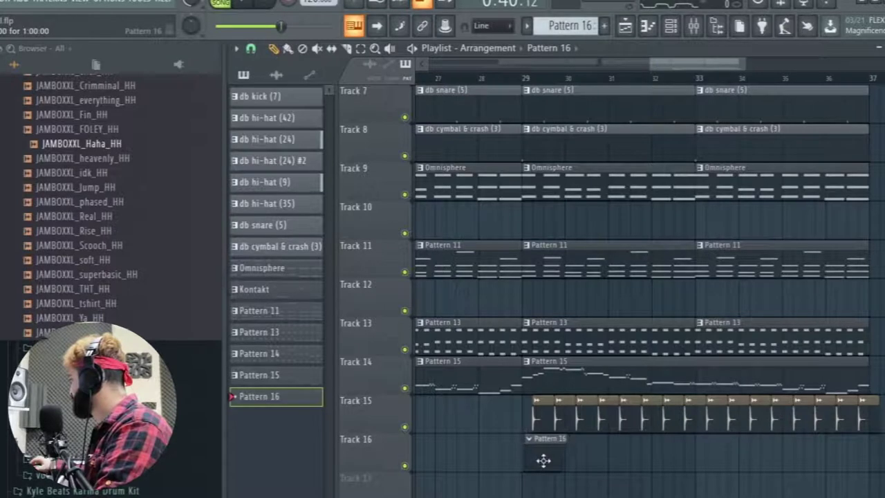
click(694, 28)
click(695, 27)
click(671, 29)
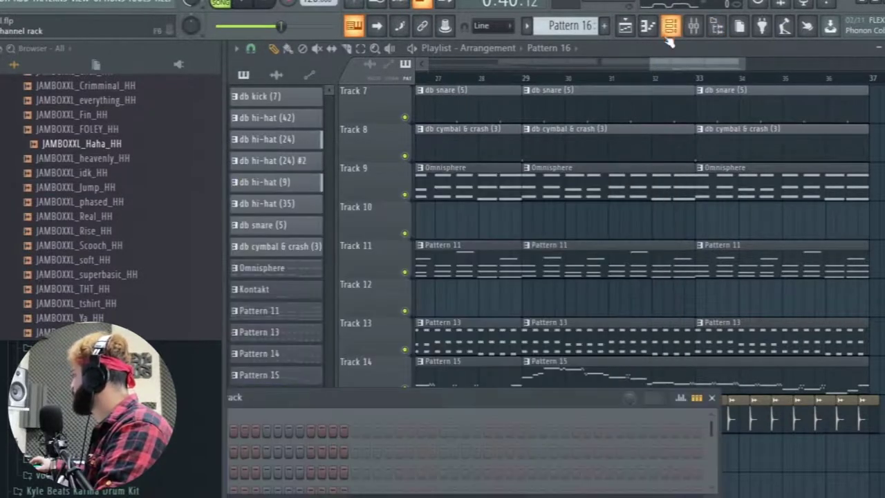
drag(415, 396, 575, 112)
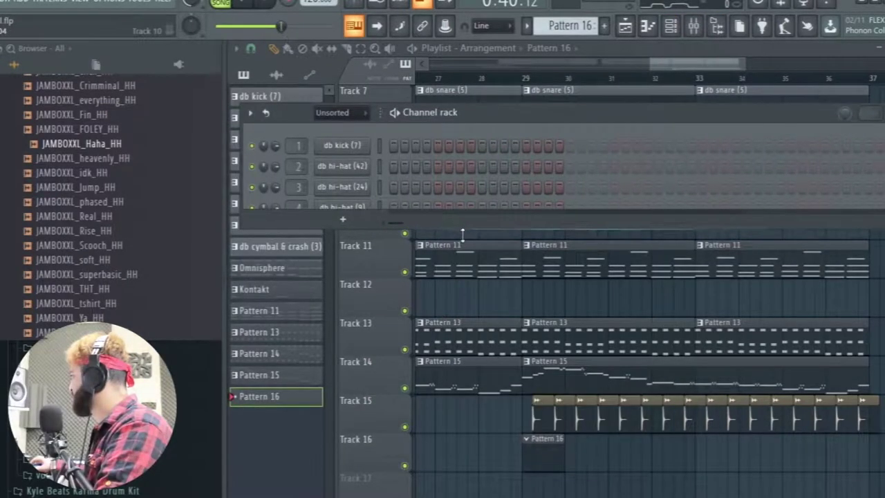
drag(463, 237, 448, 493)
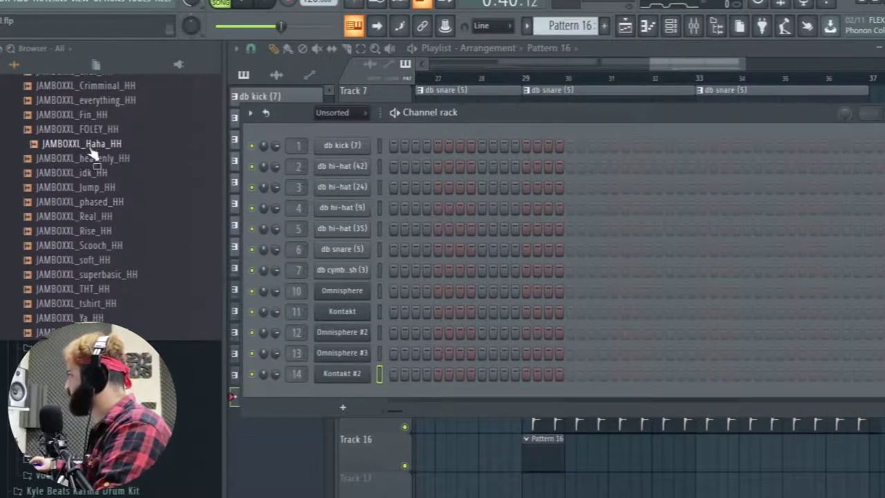
drag(127, 175, 338, 408)
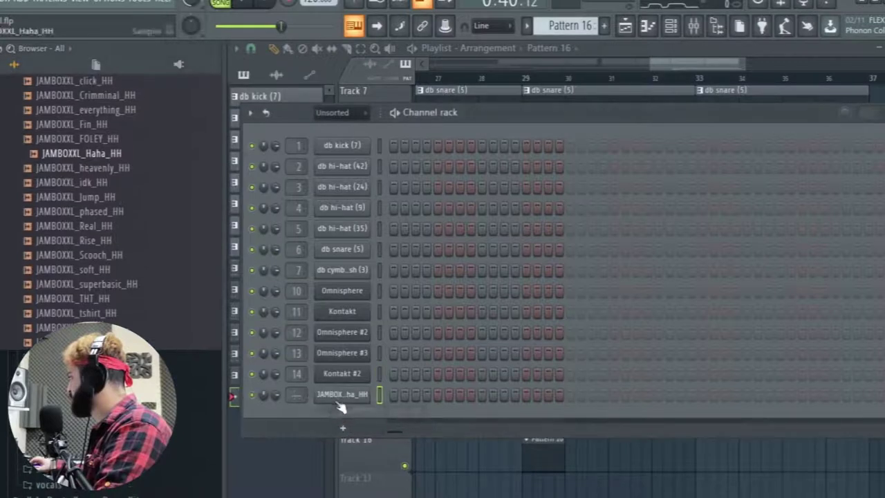
Route the JAMBOXXL_Haha_HH channel to mixer track 15 and lower that track's level to about -8.2 dB.
click(331, 397)
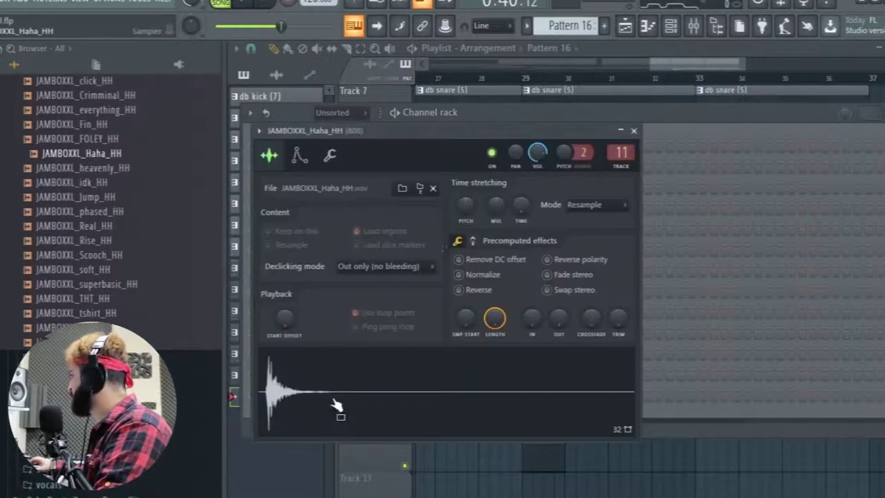
key(ctrl+l)
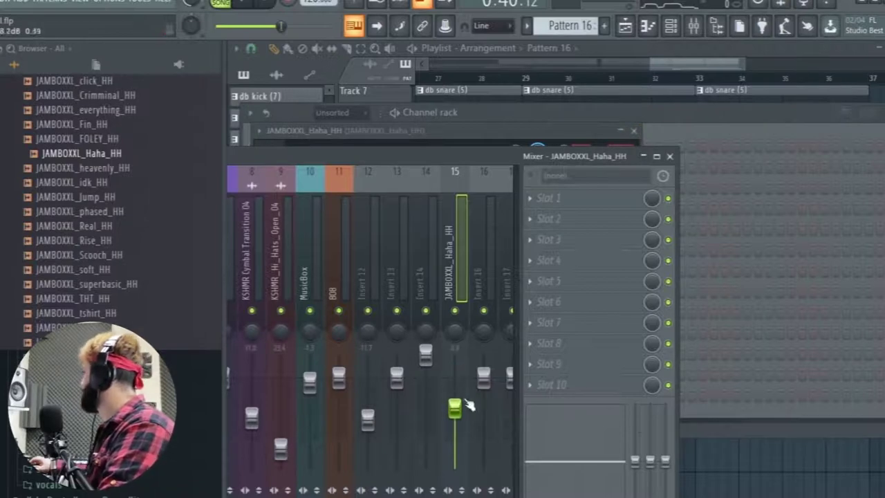
click(669, 157)
click(633, 131)
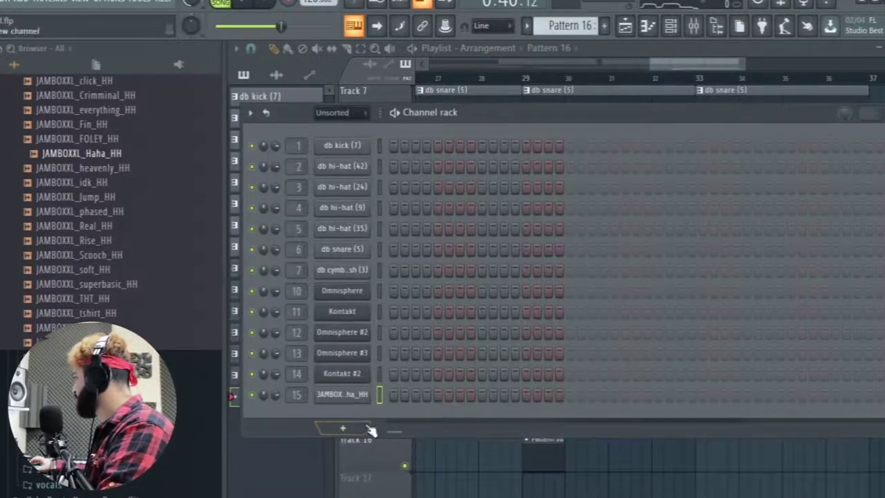
Fill all 16 steps of the JAMBOXXL_Haha_HH channel and set the playback position to bar 29.
drag(521, 399, 561, 400)
key(F6)
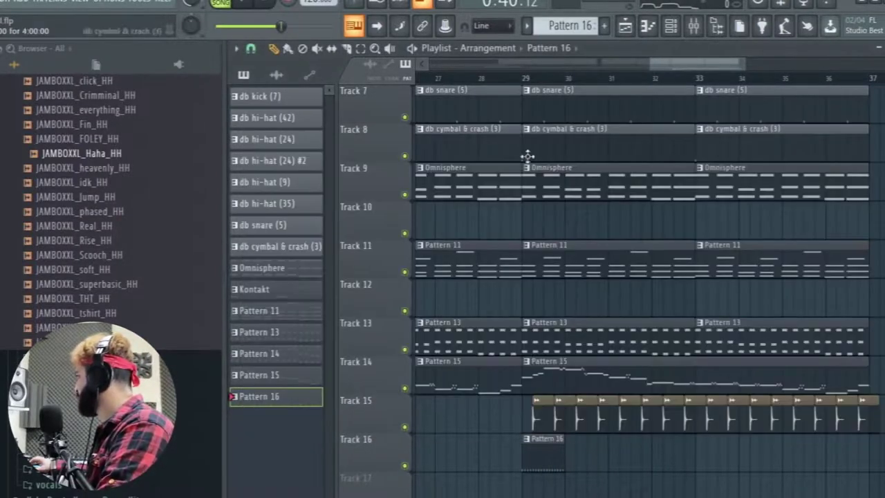
click(516, 77)
Repeat the one-bar hi-hat pattern on Track 16 in every bar from bar 29 up to bar 37.
click(587, 465)
key(ctrl+b)
key(ctrl+b)
key(ctrl+b)
key(ctrl+b)
key(ctrl+b)
key(ctrl+b)
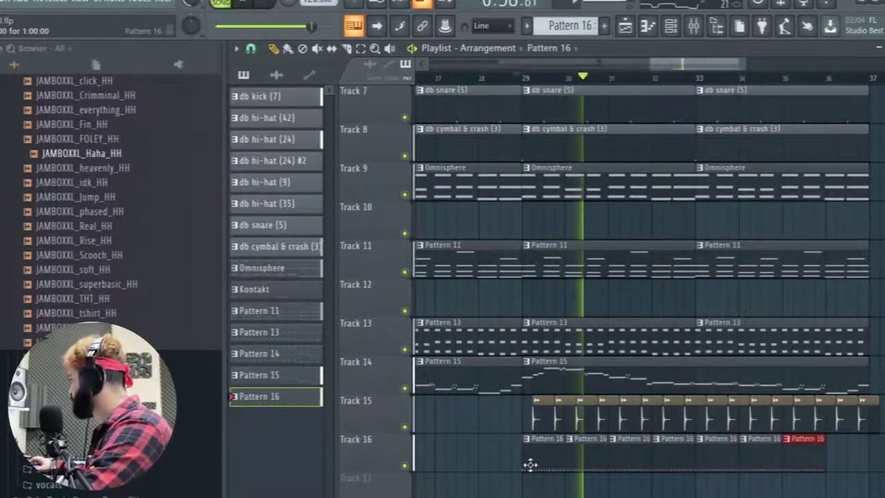
key(ctrl+d)
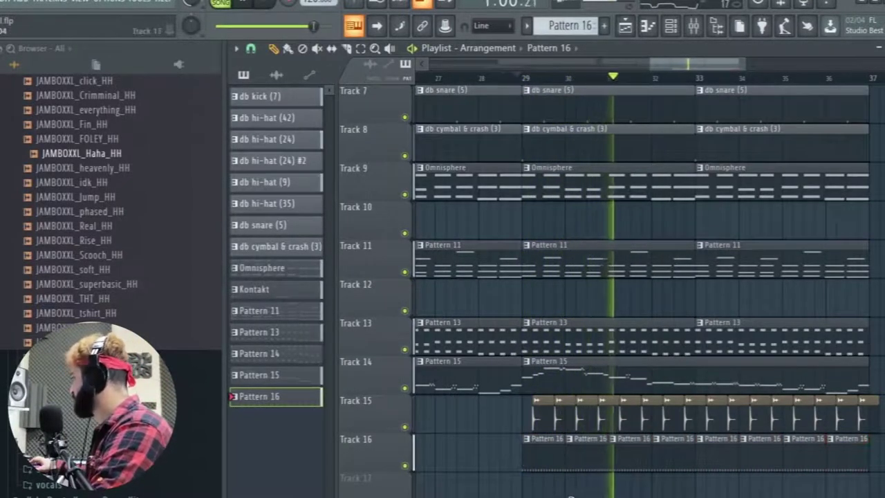
Lower the velocity of every second hi-hat note in Pattern 16 and play the result back.
double_click(542, 464)
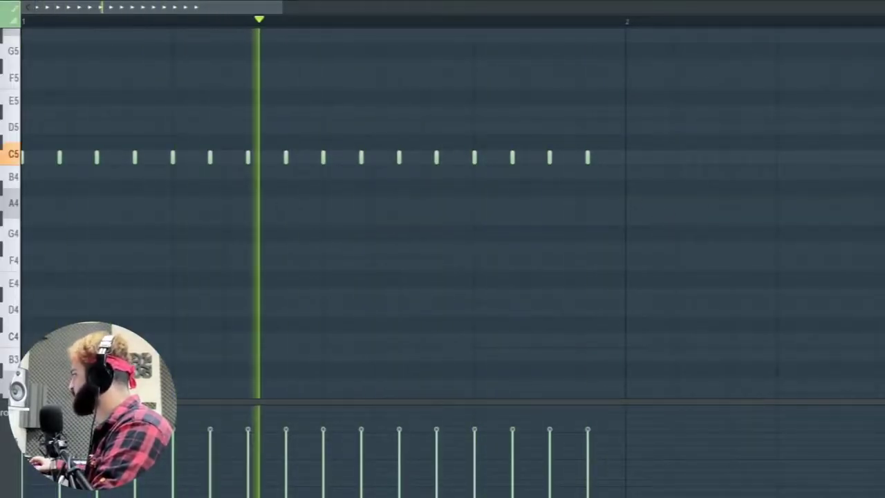
key(space)
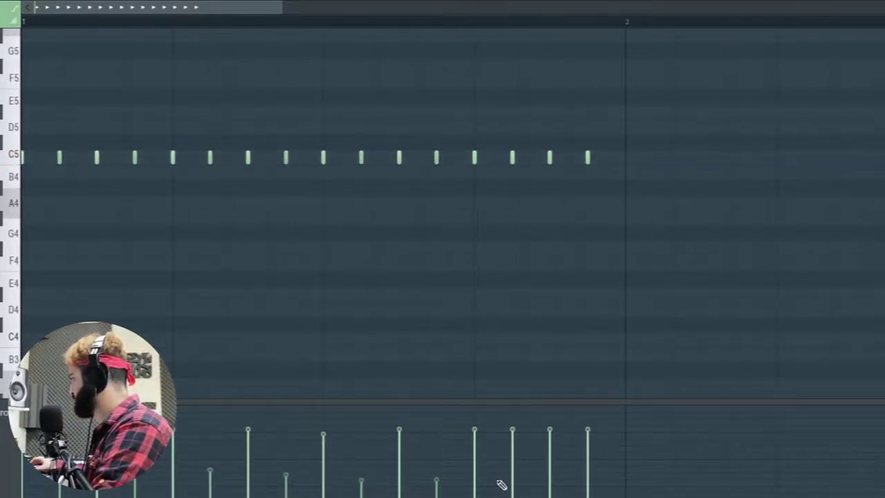
key(space)
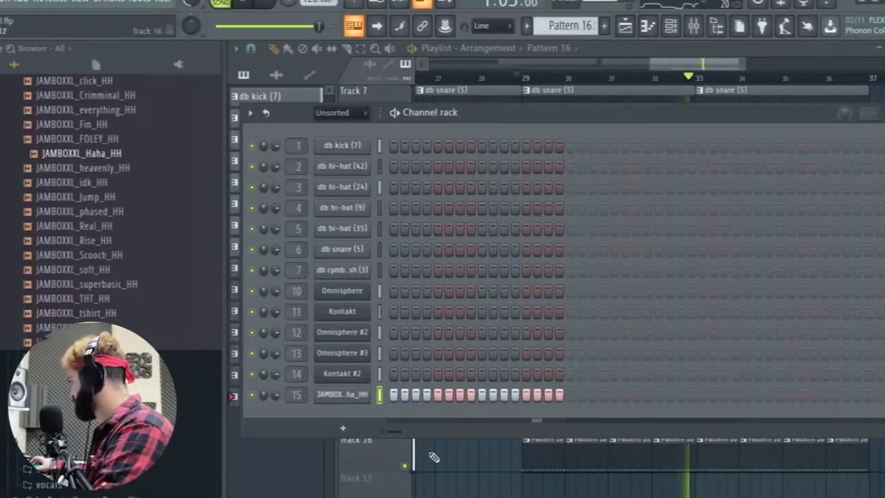
key(F6)
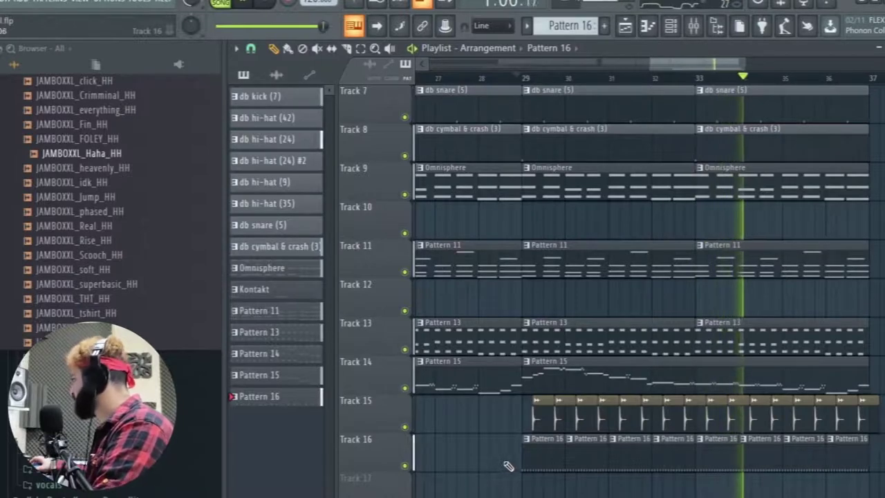
Advance the sample start of the JAMBOXXL_Haha_HH channel to cut the silence before the hit, and replay the arrangement.
double_click(532, 460)
key(F7)
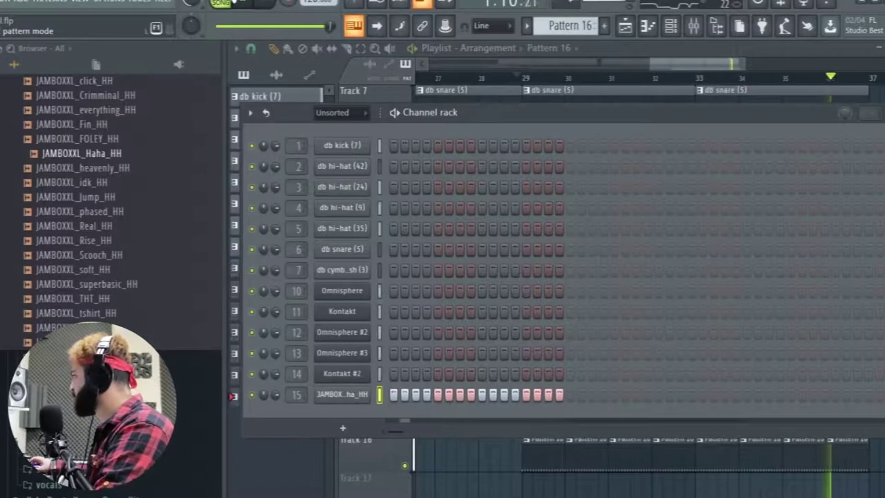
click(344, 412)
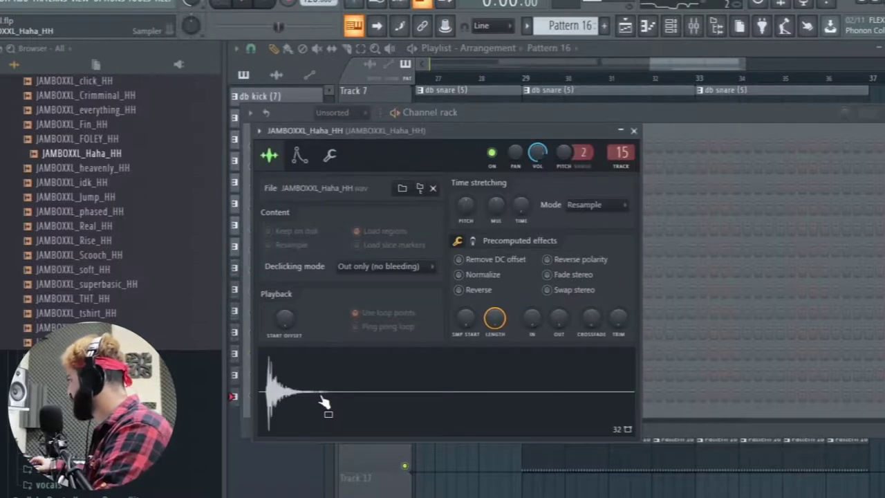
key(space)
drag(467, 323, 465, 315)
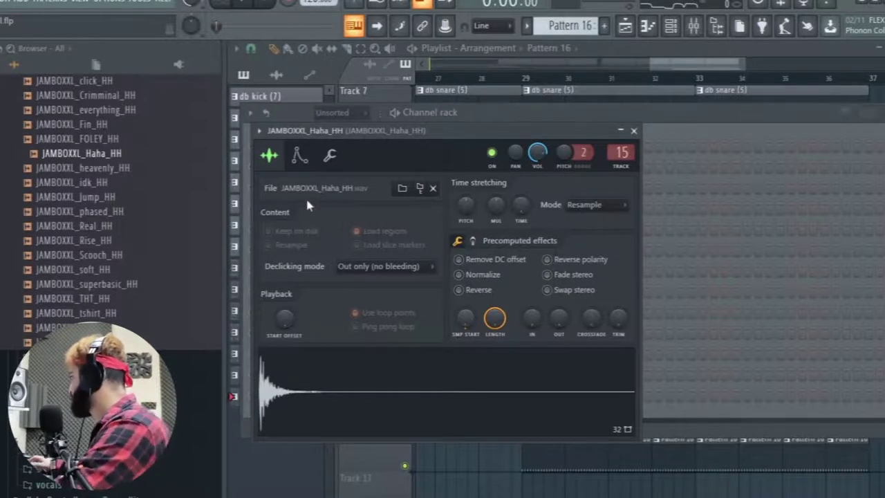
drag(462, 132, 471, 130)
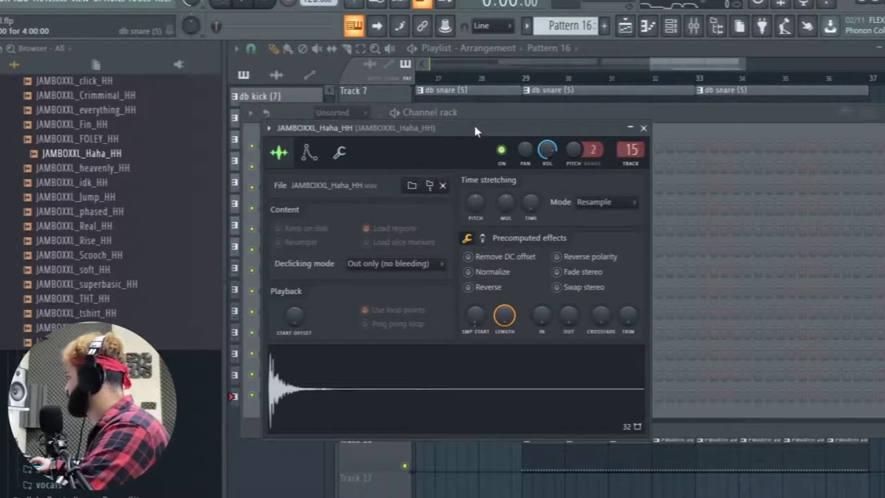
key(space)
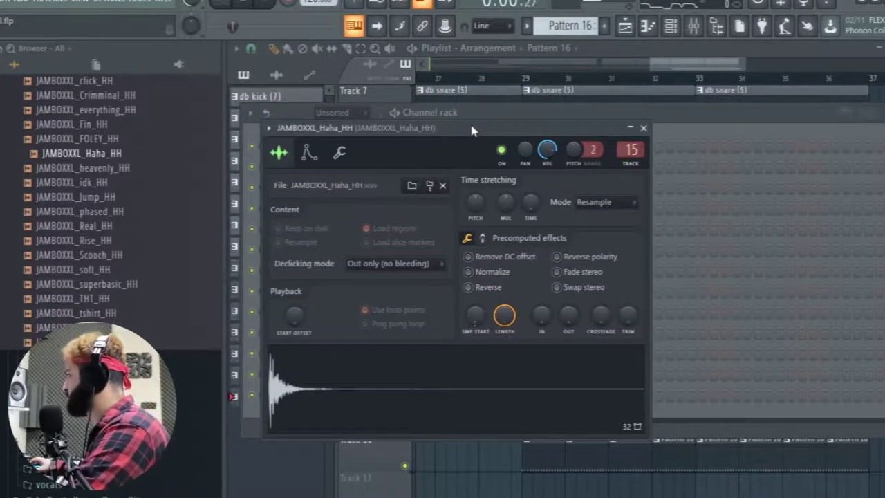
click(643, 128)
click(661, 68)
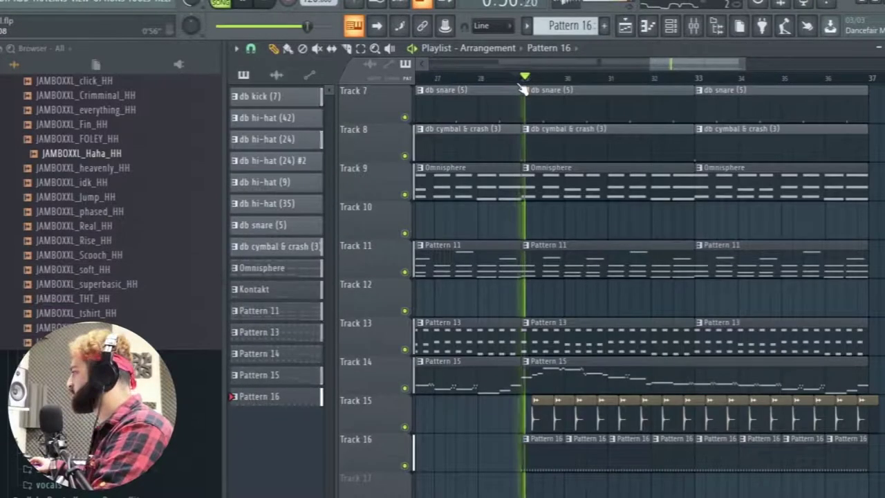
Set the fine pitch of the Pattern 16 hi-hat notes alternately to maximum and minimum, and listen to the result.
double_click(537, 459)
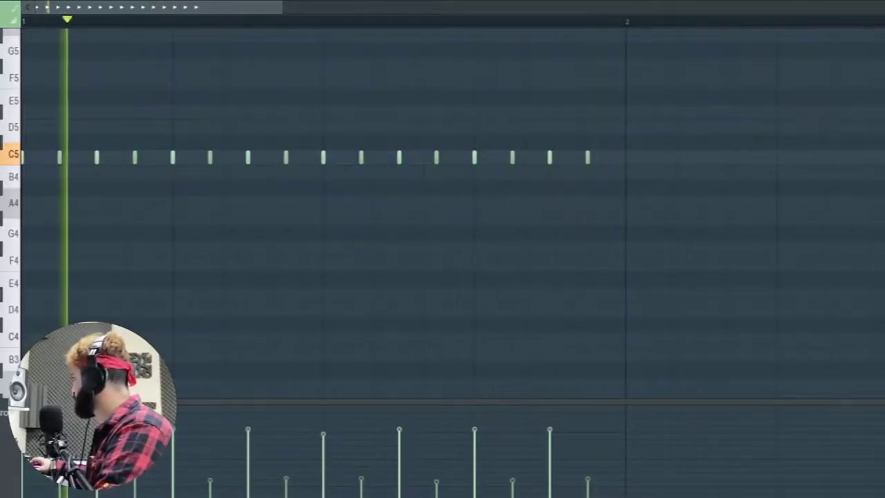
key(space)
click(4, 414)
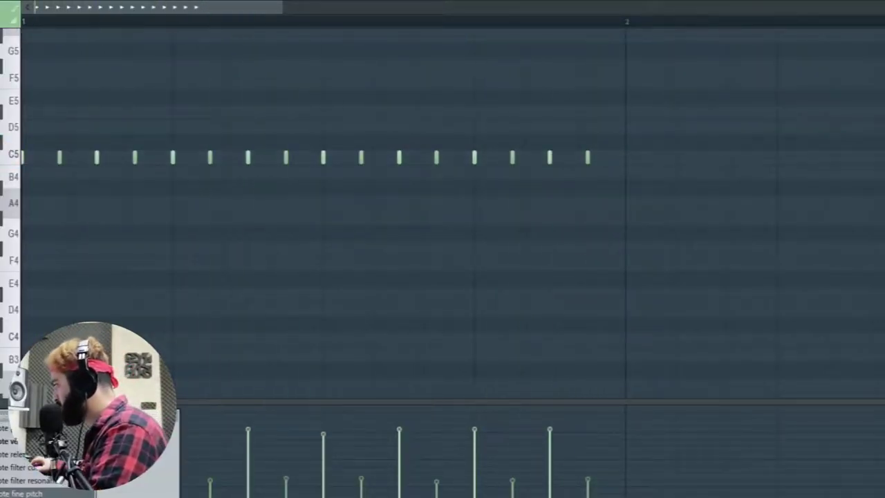
click(24, 493)
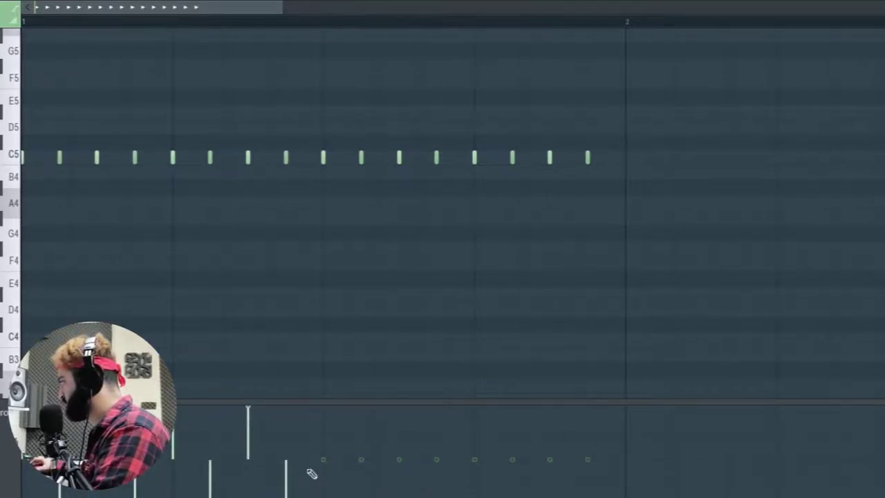
drag(415, 342, 436, 497)
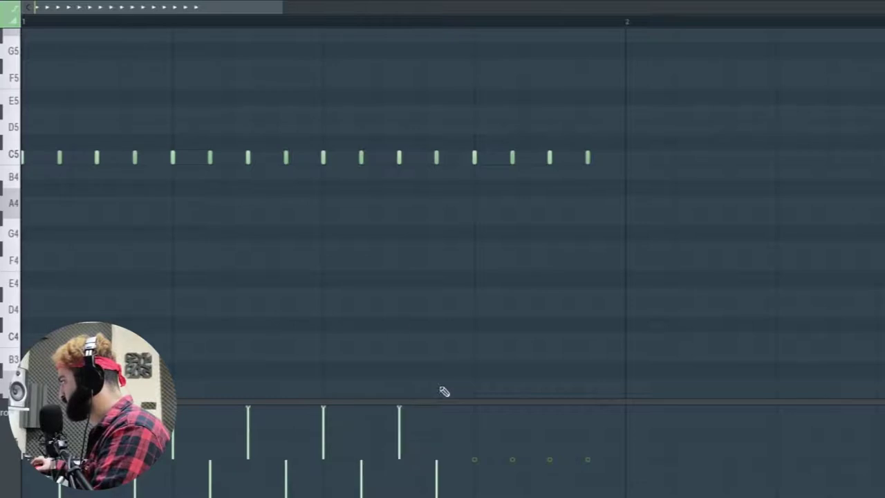
mouse_move(483, 465)
mouse_down()
mouse_move(500, 306)
mouse_move(516, 439)
mouse_move(512, 489)
mouse_move(554, 454)
mouse_up()
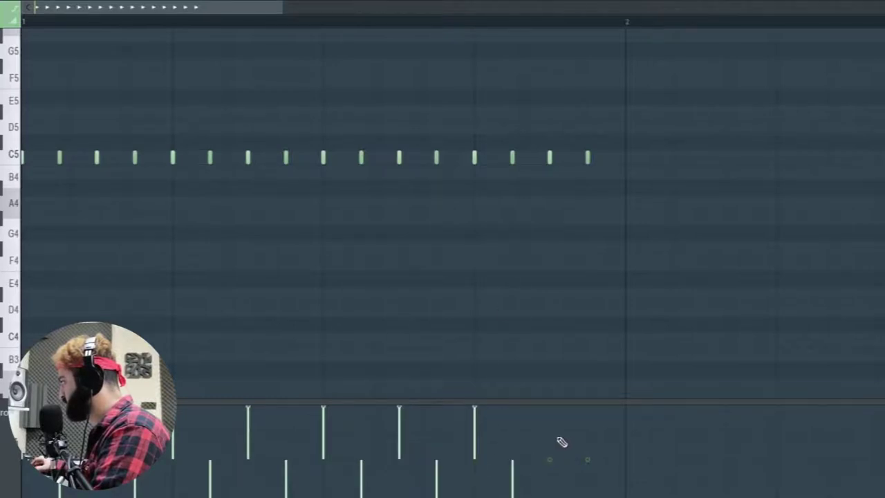
click(588, 461)
key(space)
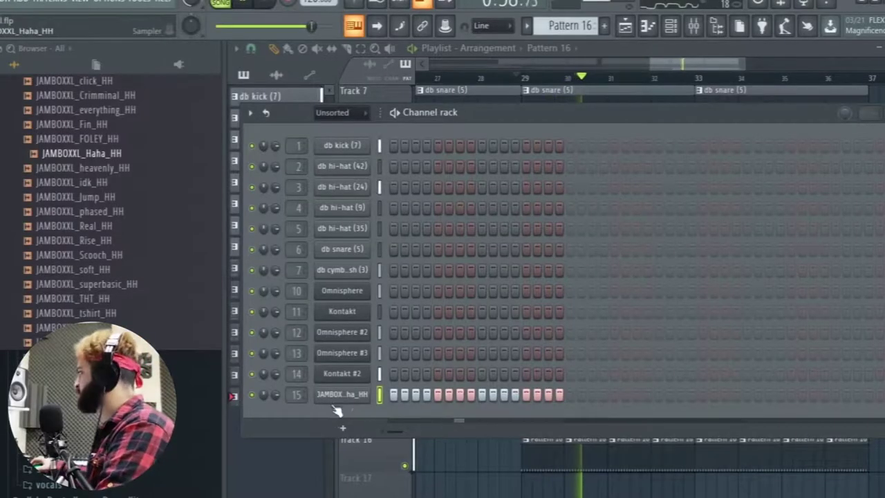
Reopen the JAMBOXXL_Haha_HH notes in the piano roll and reset the fine pitch of all of them to the centre.
click(331, 400)
click(643, 127)
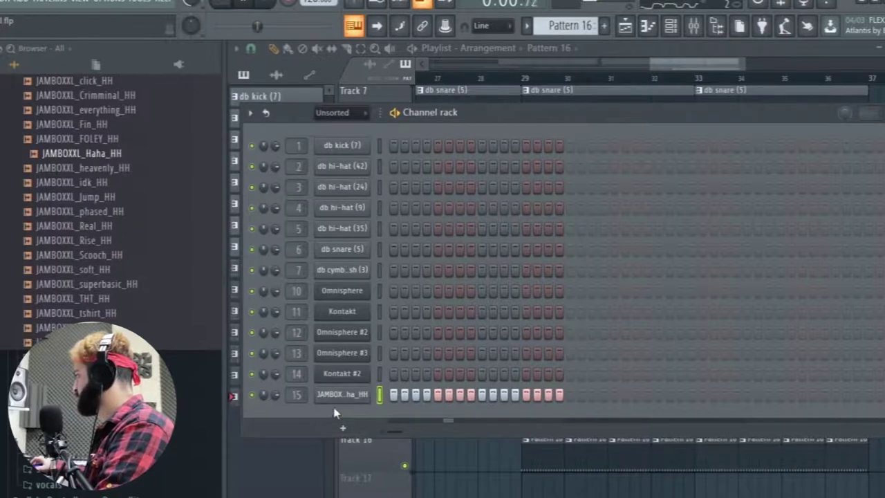
right_click(356, 395)
click(400, 317)
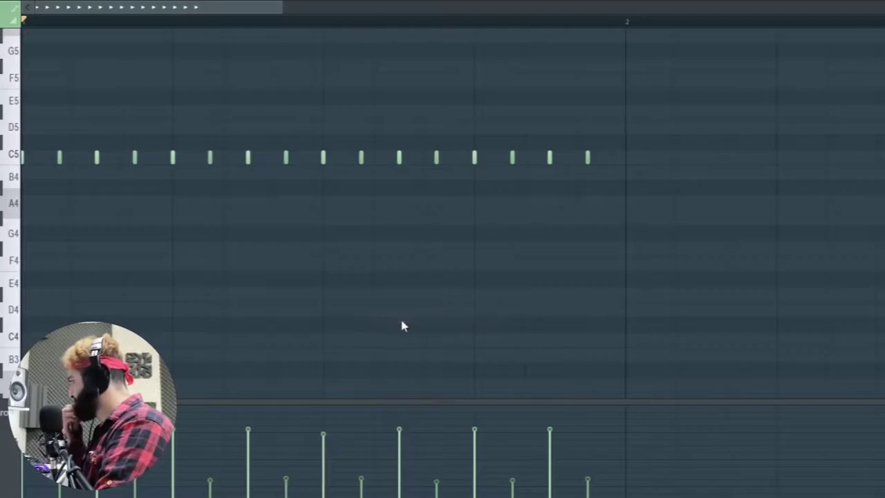
click(4, 412)
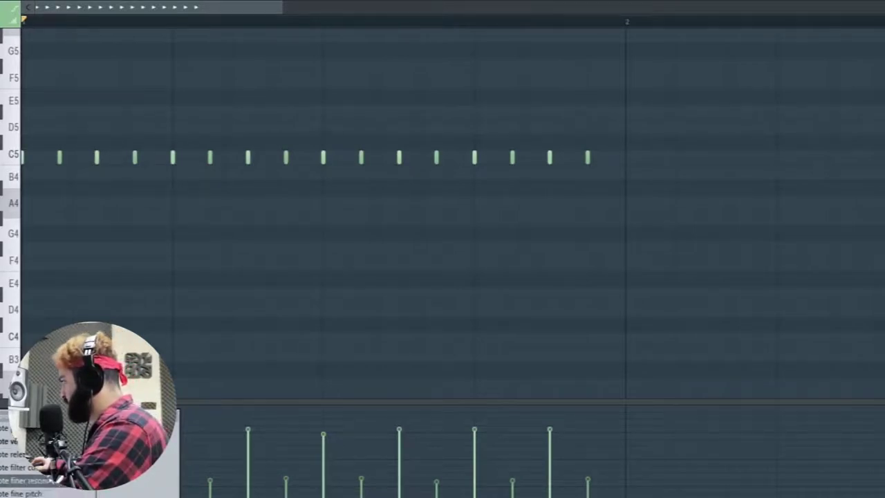
click(51, 494)
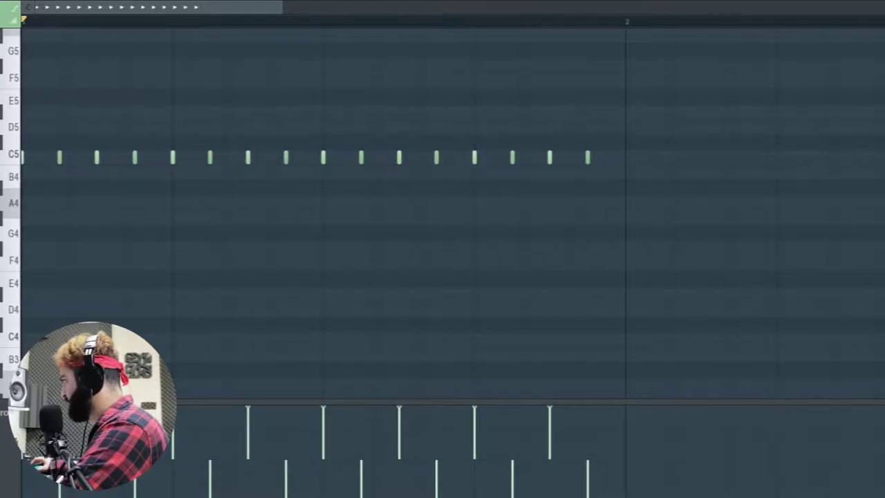
drag(28, 457, 614, 461)
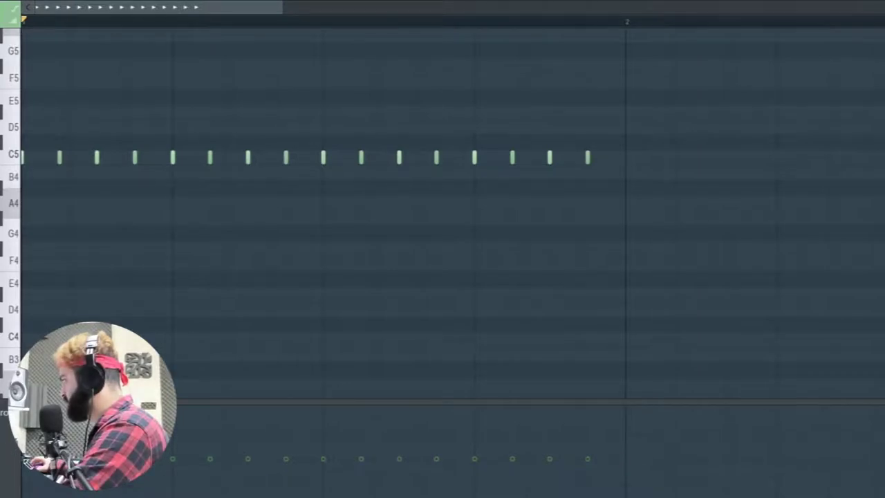
scroll(399, 449, up, 5)
drag(547, 461, 159, 460)
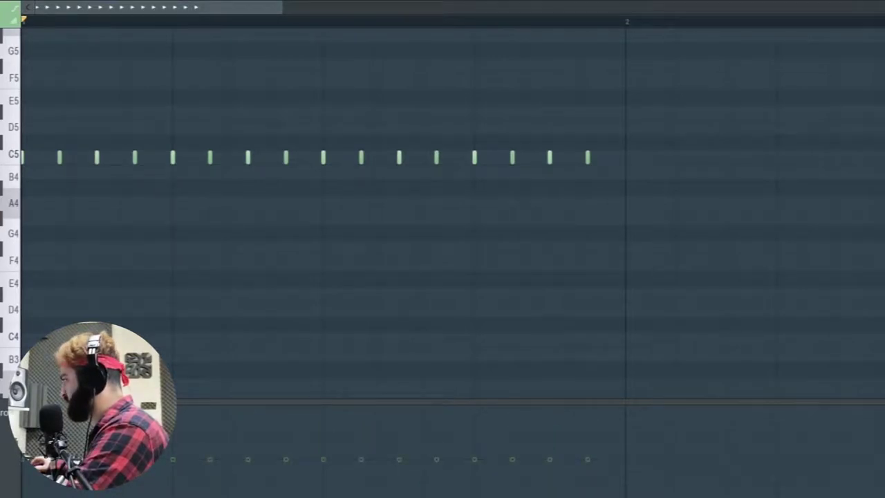
Pan the Pattern 16 hi-hat notes alternately hard to opposite sides and preview the pattern.
click(5, 413)
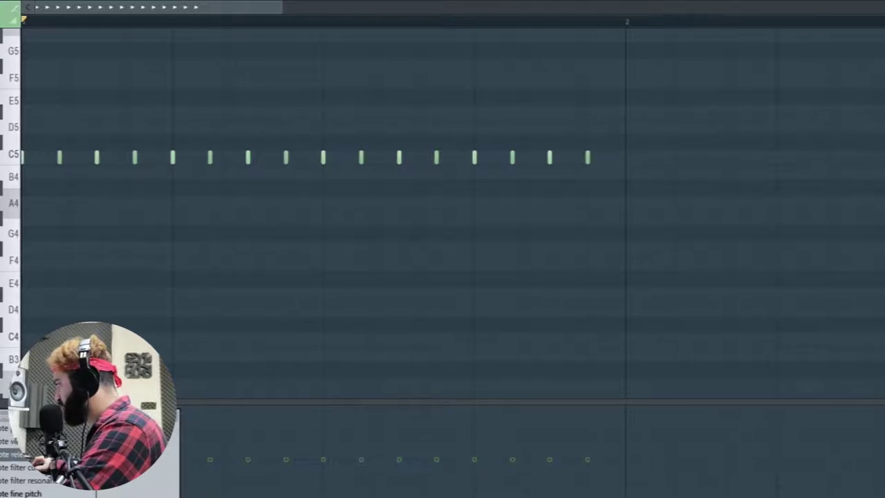
click(8, 441)
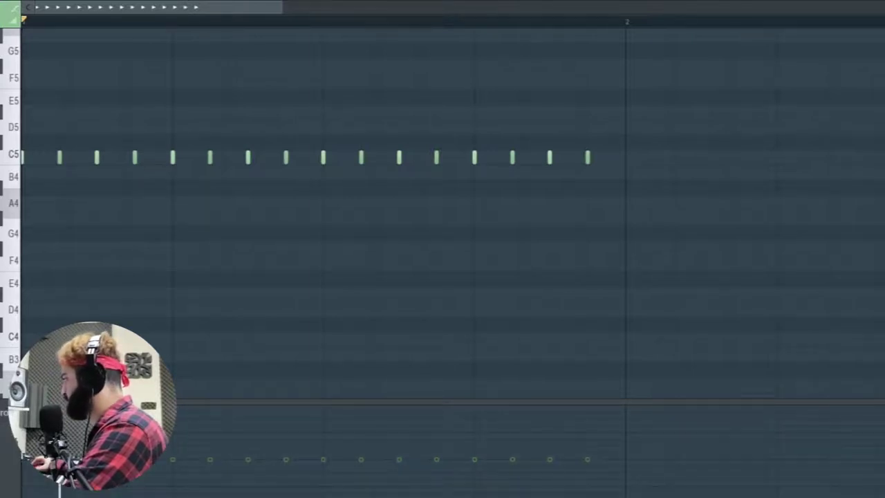
drag(251, 446, 253, 404)
mouse_move(290, 460)
mouse_down()
mouse_move(301, 482)
mouse_move(328, 376)
mouse_up()
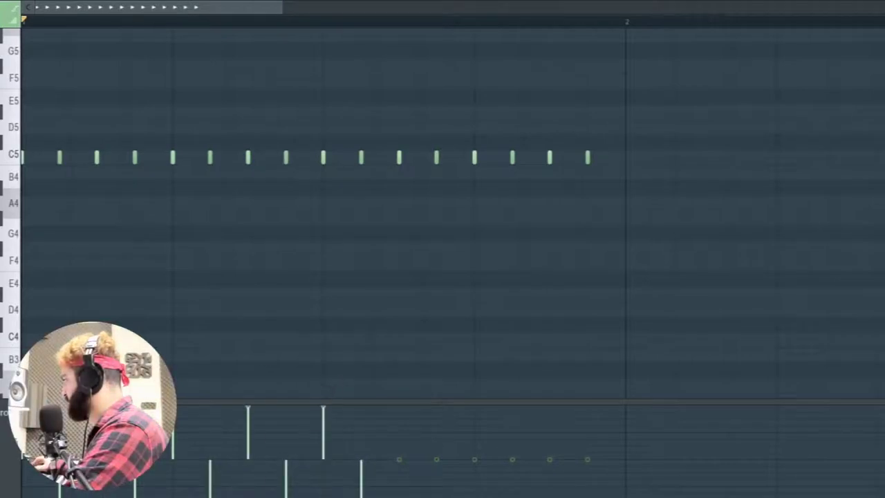
drag(408, 447, 400, 406)
drag(477, 458, 513, 467)
drag(578, 438, 565, 454)
key(space)
key(space)
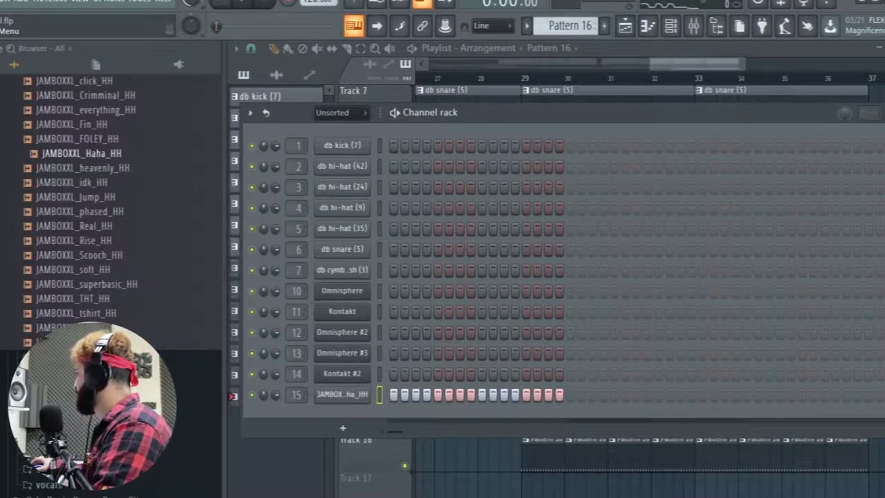
Play the arrangement from just before bar 29 to check the panned hi-hats together with the other tracks.
key(F6)
key(space)
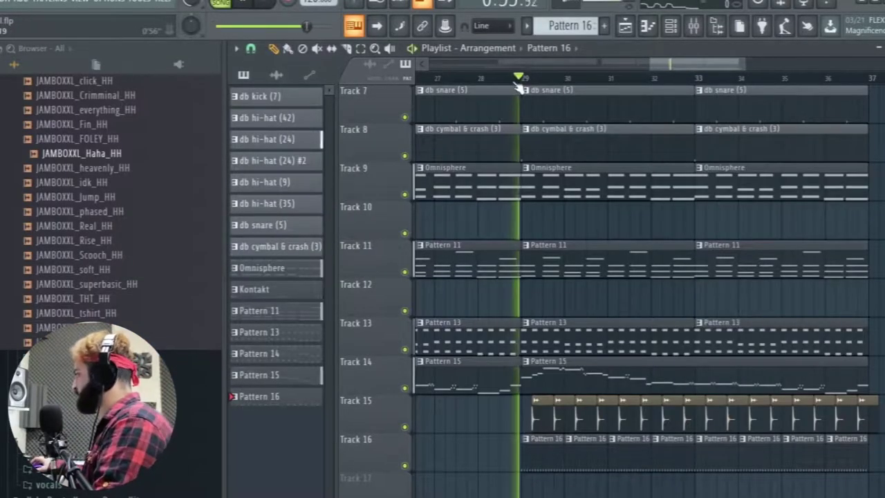
scroll(546, 349, down, 6)
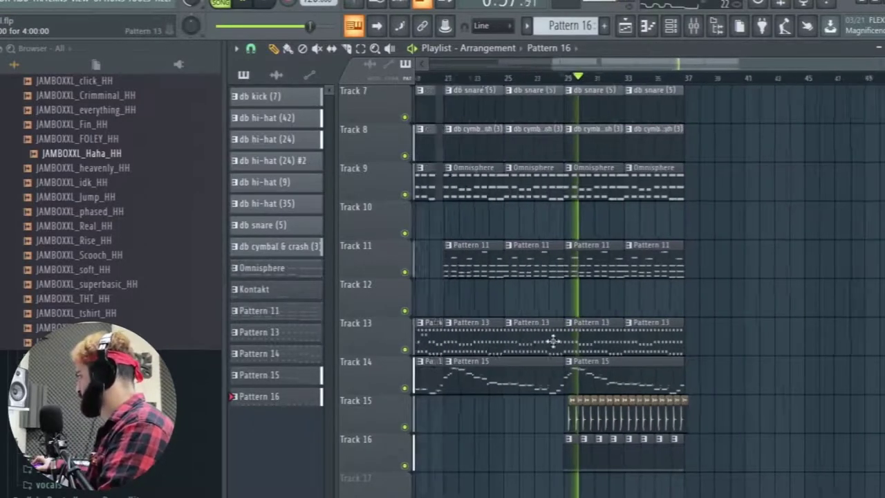
scroll(629, 277, up, 4)
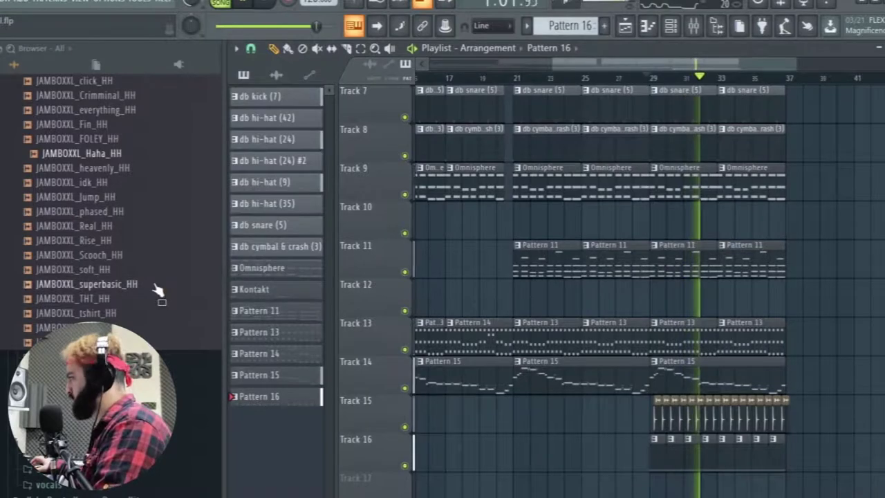
scroll(100, 254, up, 4)
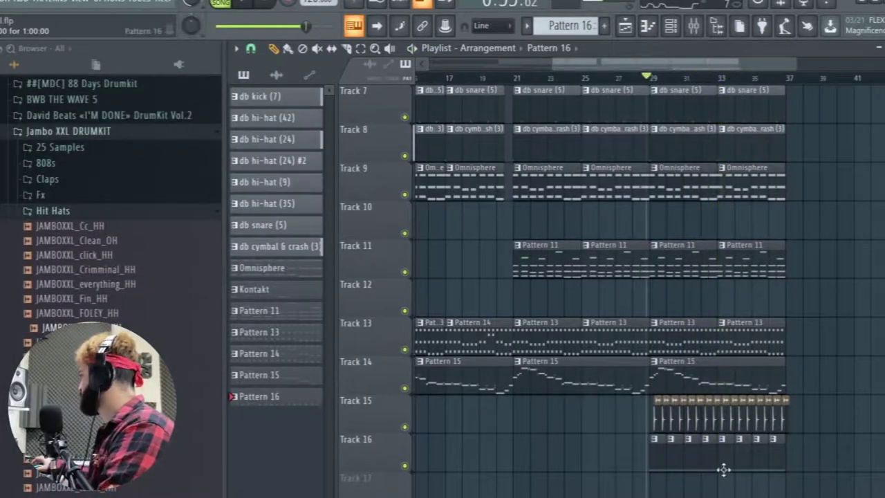
key(space)
Place a new empty pattern at bar 29 on Track 17 and open it in the channel rack.
scroll(693, 458, down, 2)
scroll(695, 421, up, 4)
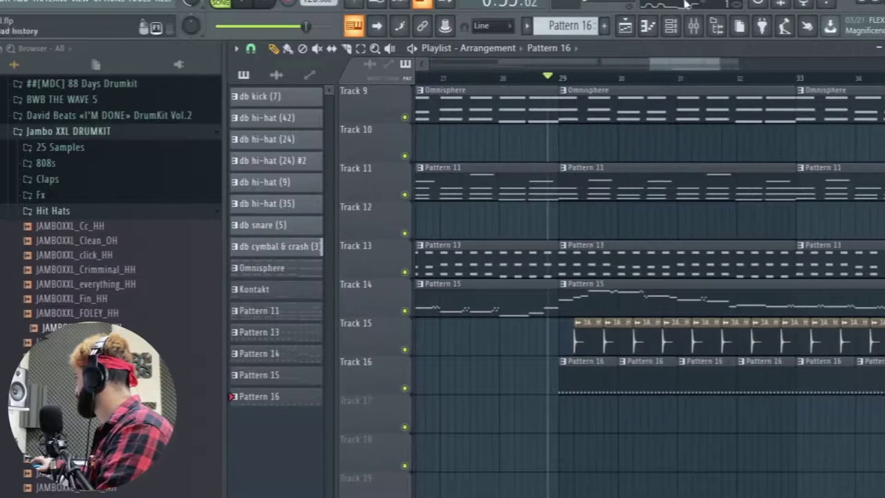
scroll(592, 25, down, 1)
click(564, 418)
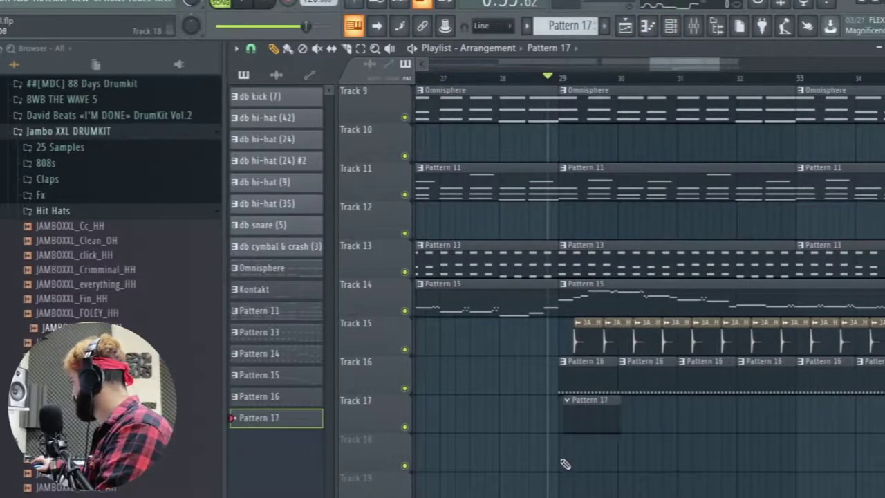
scroll(594, 418, up, 5)
double_click(595, 419)
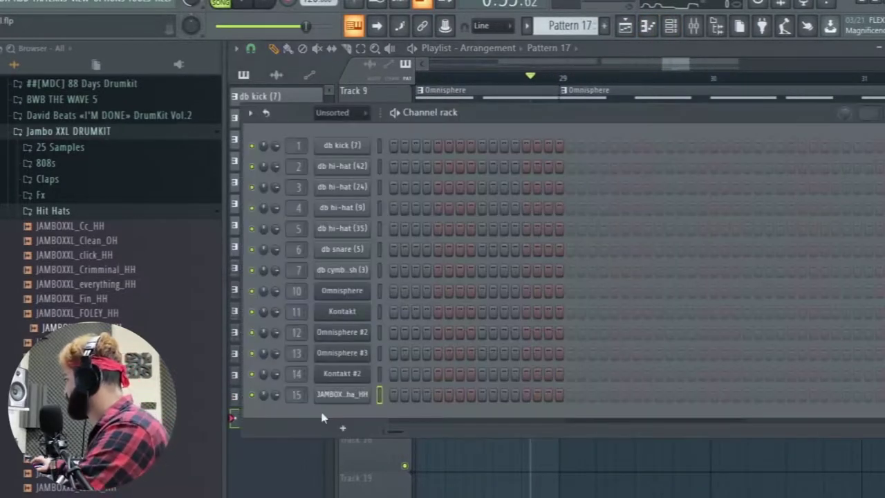
Add a new Omnisphere instrument from the Synth plugins as a channel for Pattern 17.
click(349, 427)
mouse_move(381, 193)
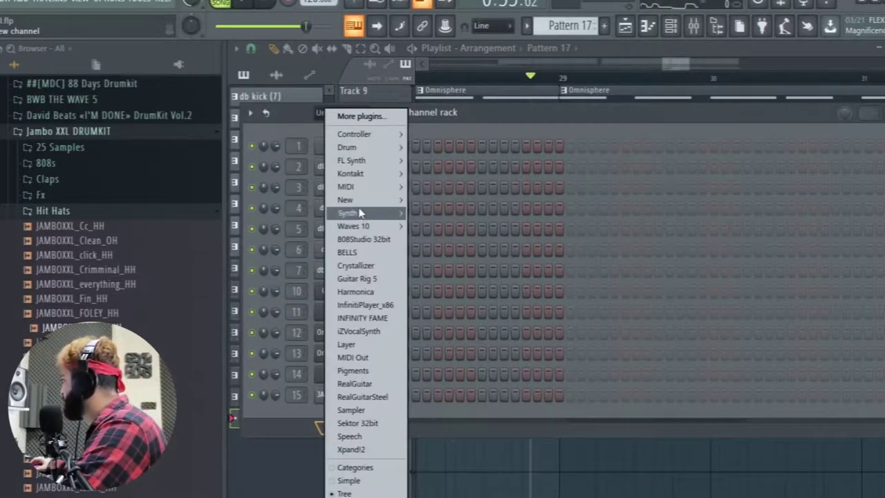
mouse_move(364, 214)
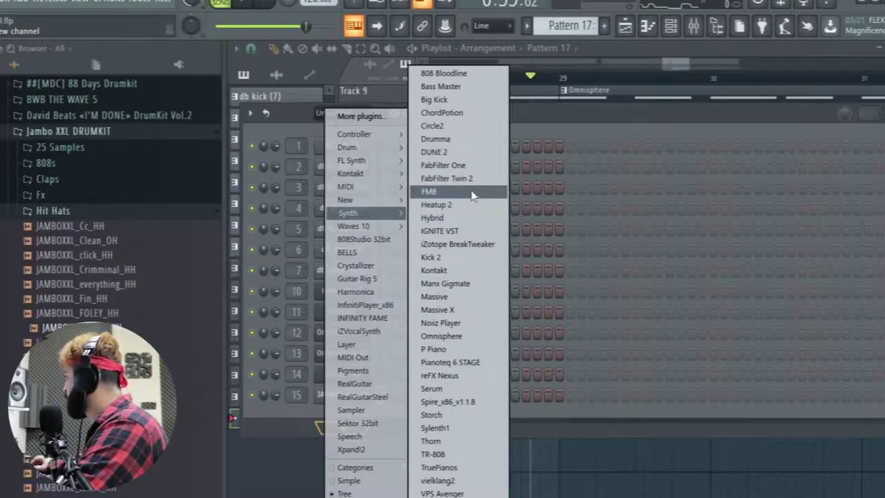
click(488, 339)
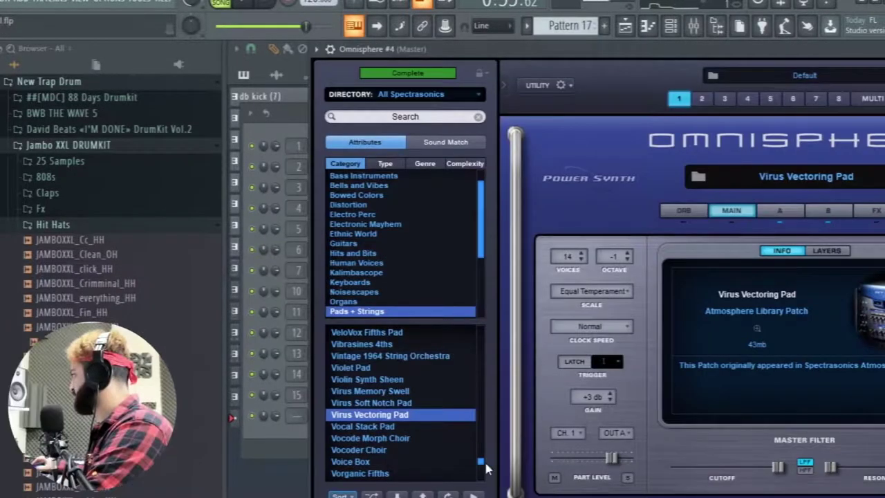
Load the Voxpad Mellow Wheel Ahs patch from Pads + Strings, try its sound and close the instrument window.
drag(482, 462, 482, 468)
click(408, 450)
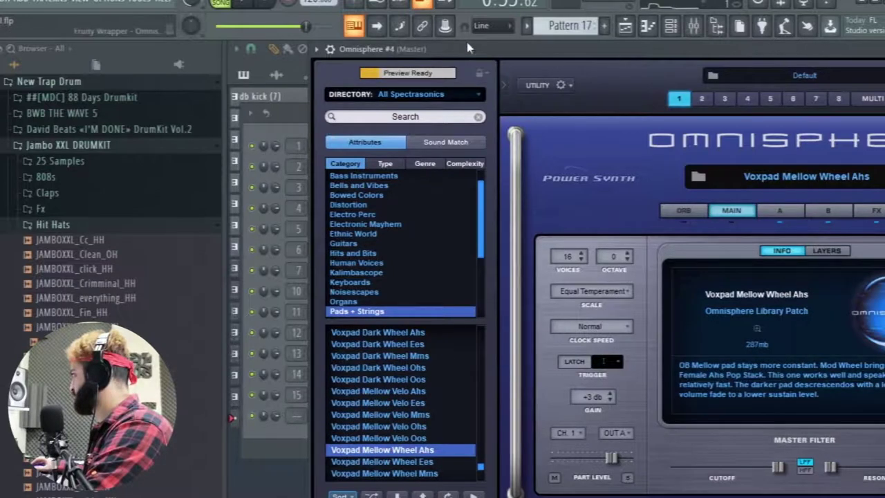
drag(467, 43, 429, 42)
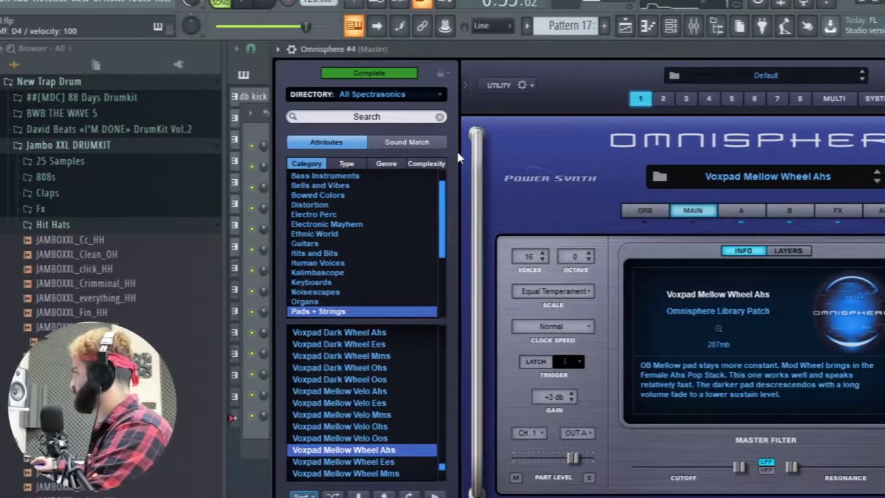
drag(581, 51, 373, 236)
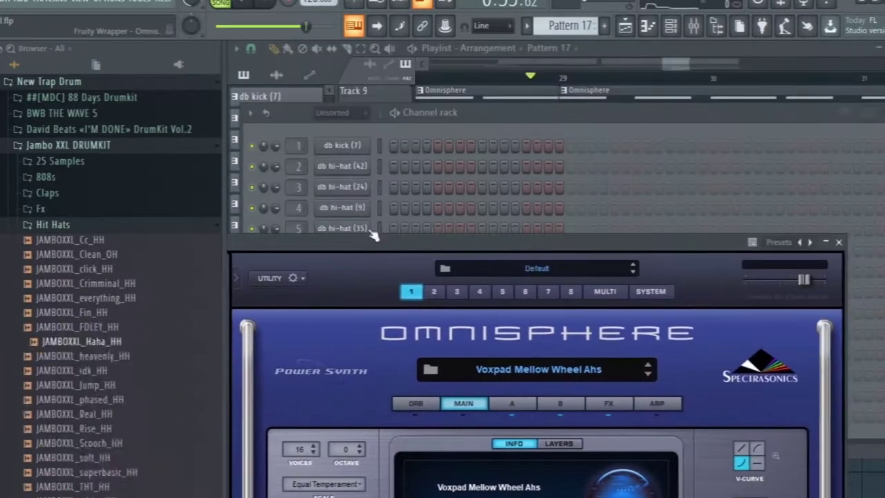
click(838, 243)
Route the Omnisphere #4 channel to mixer track 16 and lower that track's fader.
drag(299, 416, 299, 406)
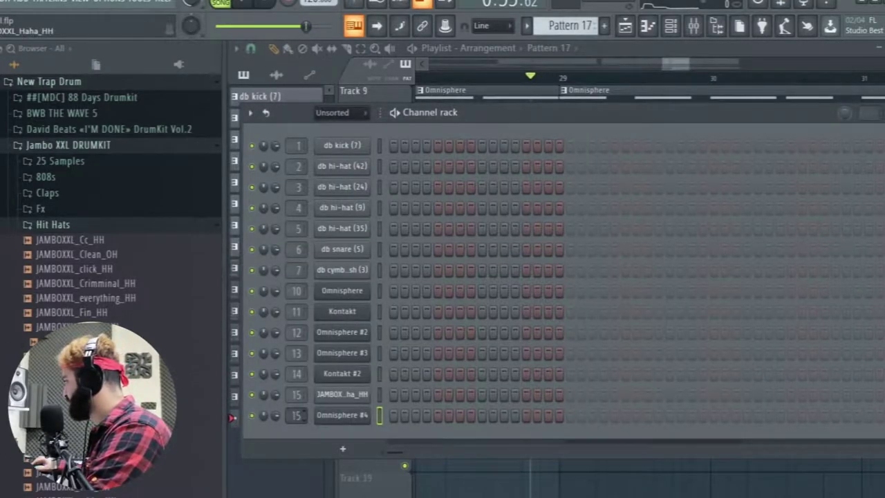
click(298, 415)
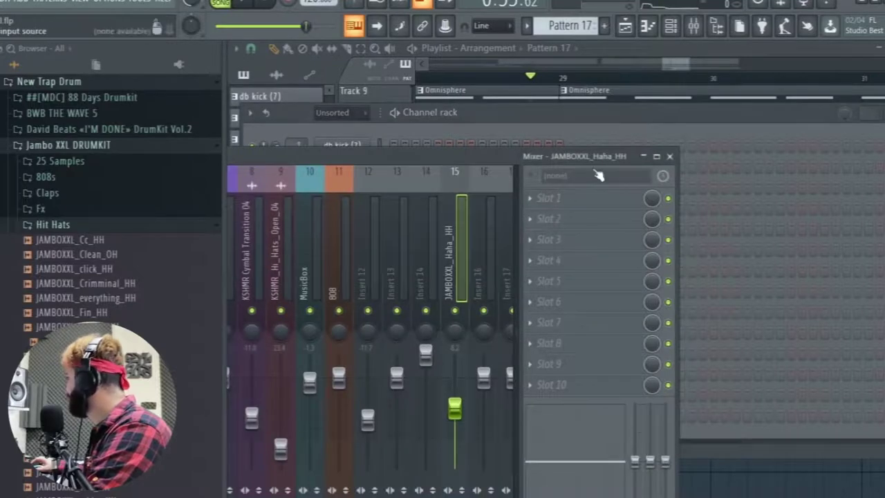
click(673, 157)
drag(296, 415, 296, 414)
click(295, 414)
click(293, 414)
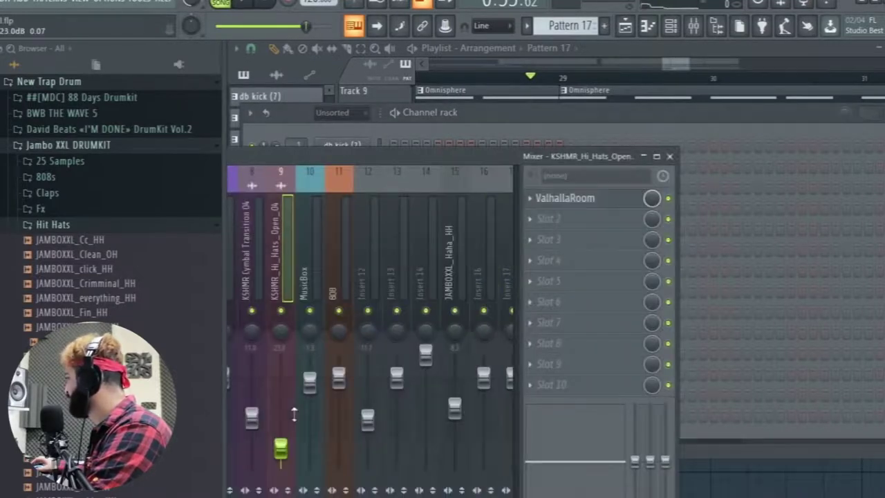
click(495, 242)
drag(486, 379, 488, 392)
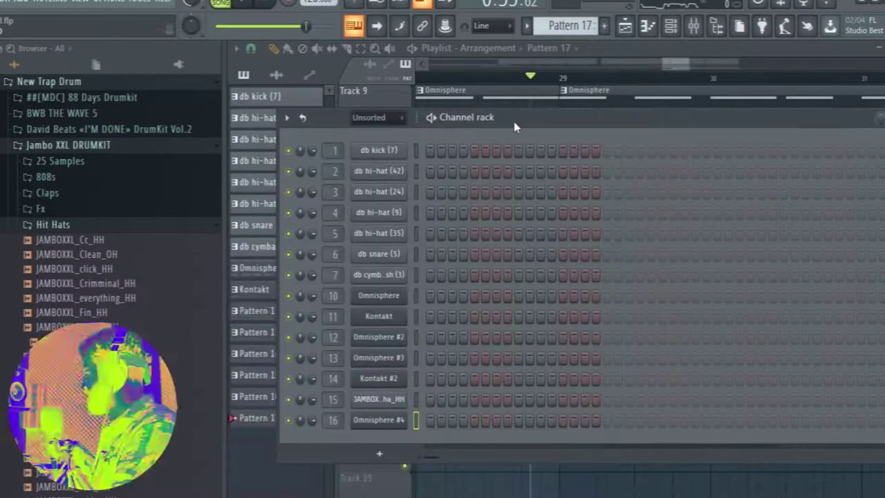
Audition Voxpad Mellow Wheel Oos and Voxuna Granulosa in Omnisphere #4, and settle on the VS Edge Pad patch.
click(382, 422)
drag(295, 244, 495, 84)
scroll(293, 489, down, 3)
click(330, 412)
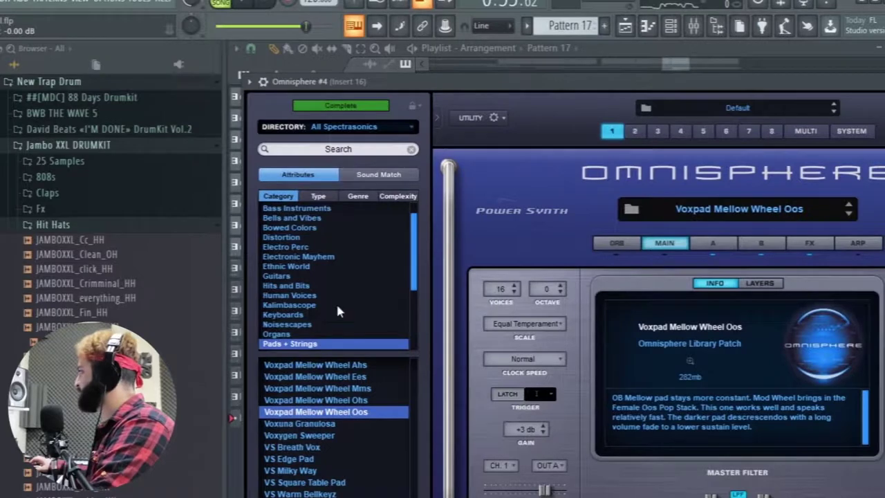
drag(411, 87, 422, 66)
click(326, 423)
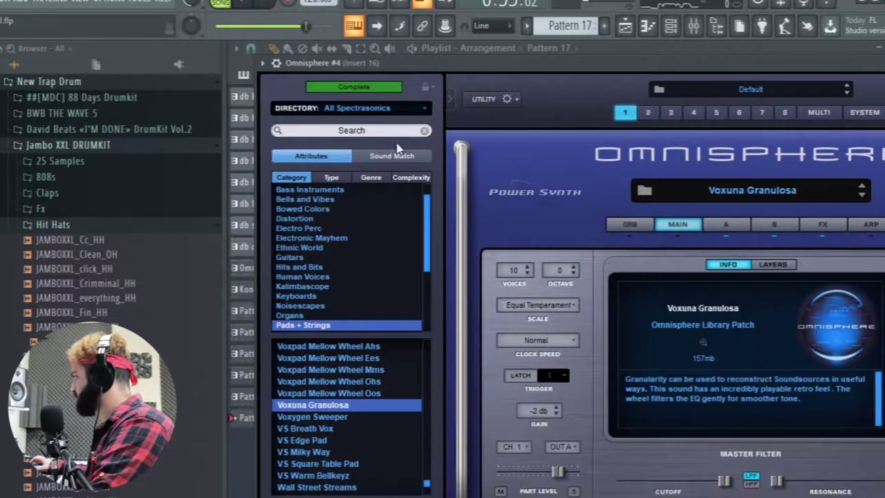
key(v)
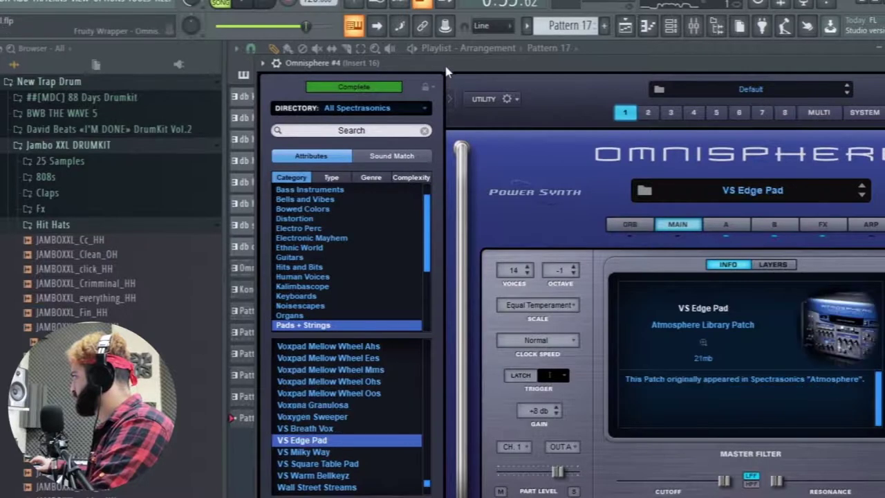
drag(448, 68, 415, 497)
key(v)
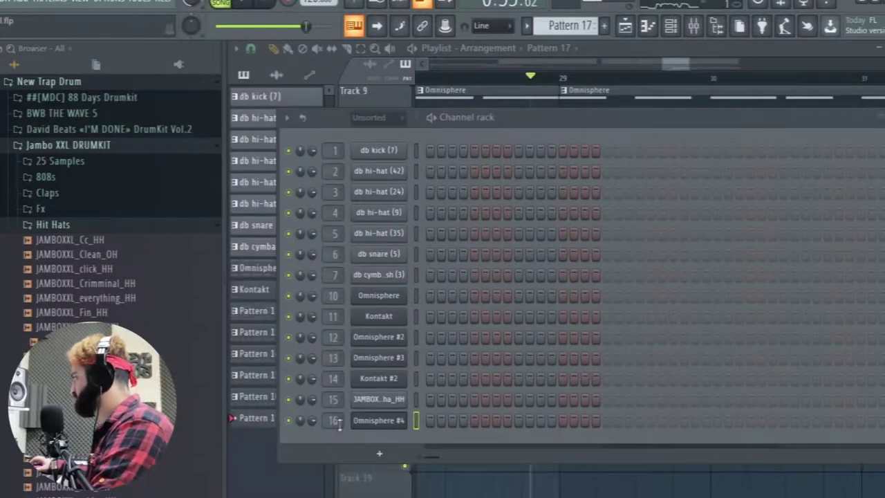
Open the Omnisphere #4 channel in the piano roll and draw a two-bar D6 note starting at bar 1.
right_click(382, 422)
click(436, 318)
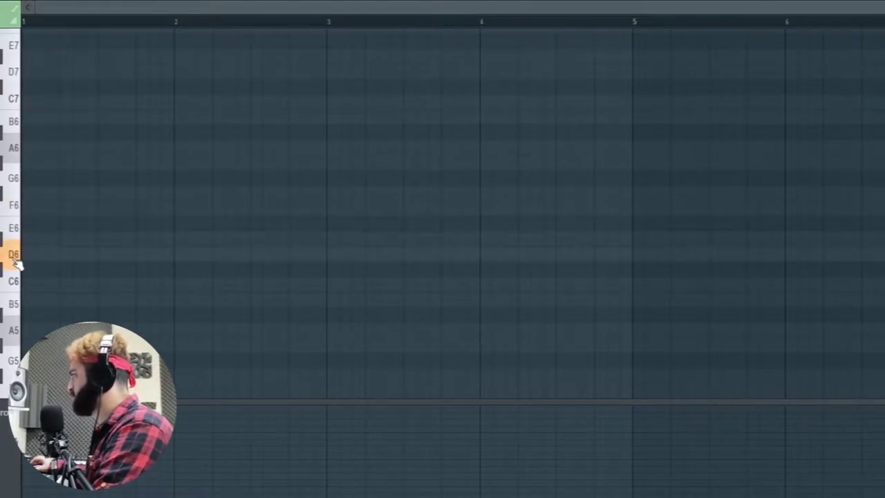
click(56, 256)
key(space)
drag(176, 256, 326, 274)
key(space)
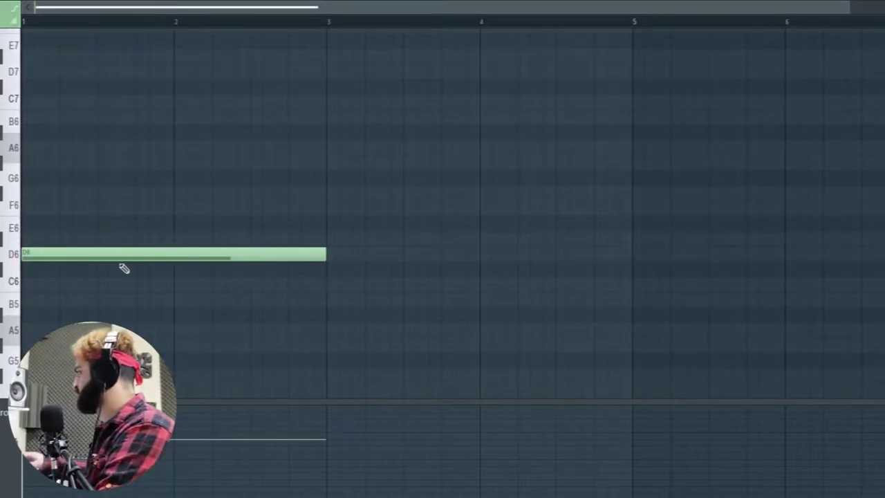
Transpose the D6 note down one octave to D5, listen to it and shorten it to one bar.
key(ctrl+Down)
key(space)
scroll(550, 336, down, 4)
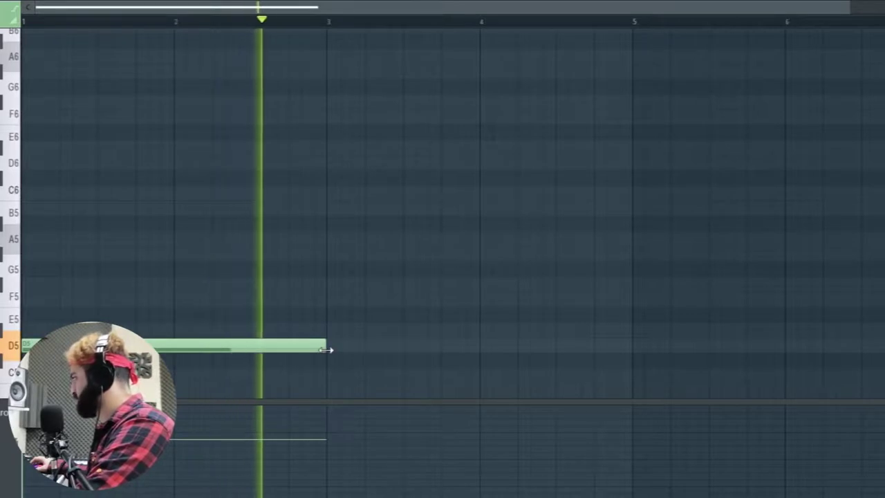
key(space)
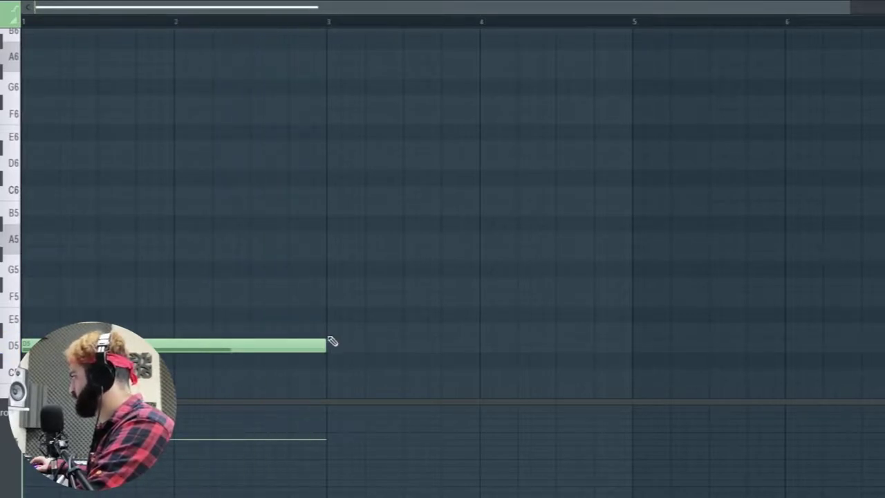
drag(320, 349, 174, 353)
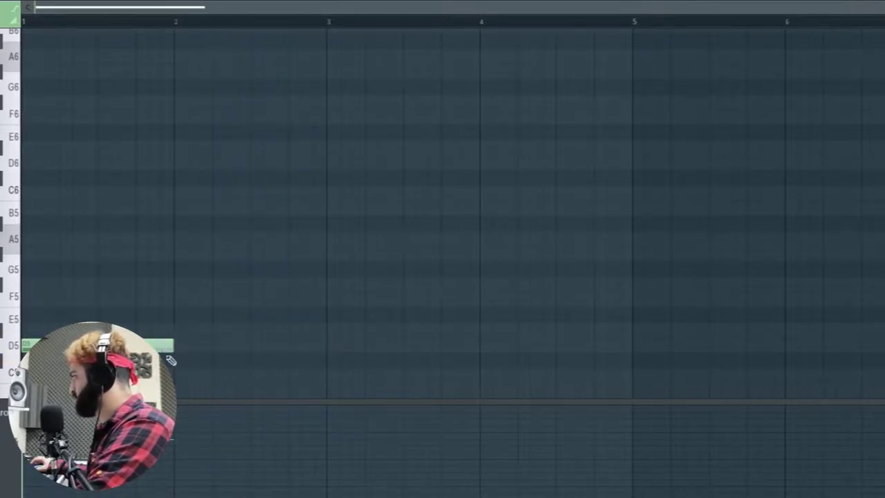
Try E5, C5 and C#5 as the note following D5 in bar 2, removing each one.
key(space)
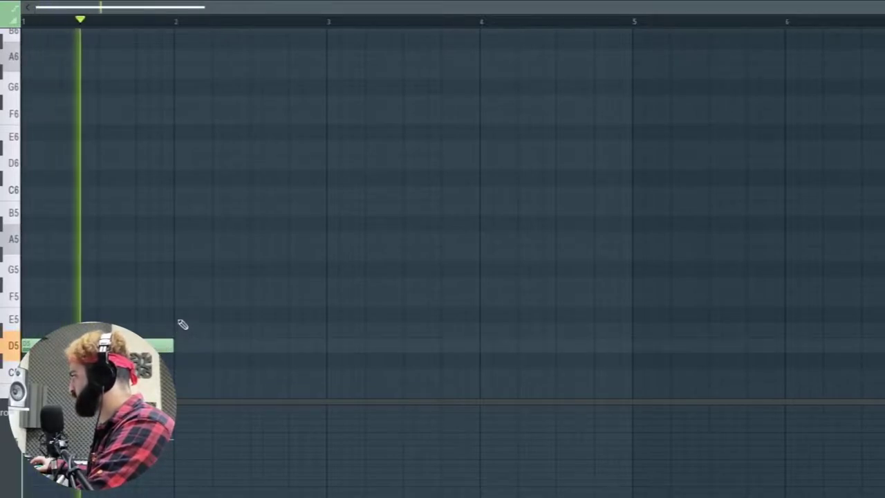
click(212, 315)
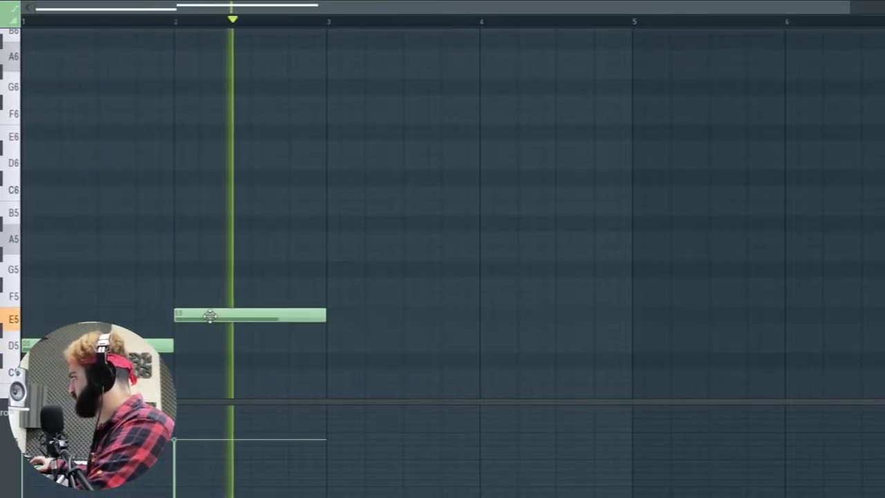
key(space)
right_click(210, 316)
scroll(190, 346, down, 2)
scroll(190, 347, down, 1)
click(174, 284)
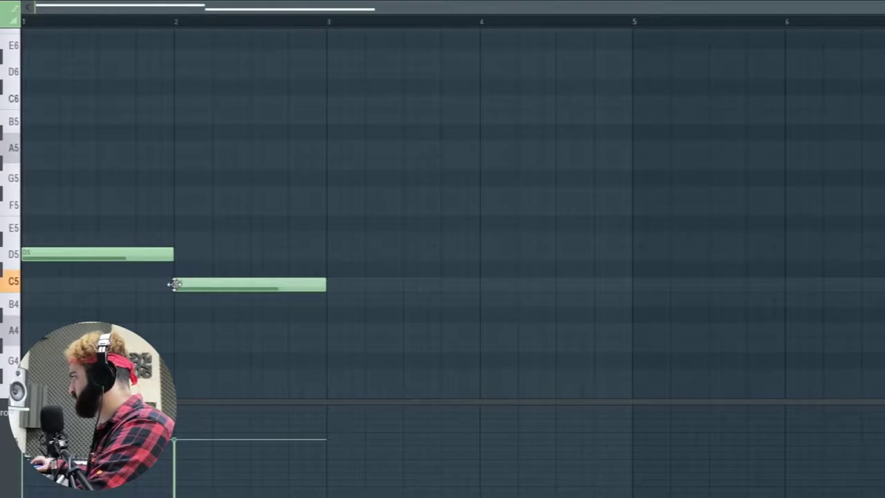
drag(175, 284, 174, 267)
right_click(176, 268)
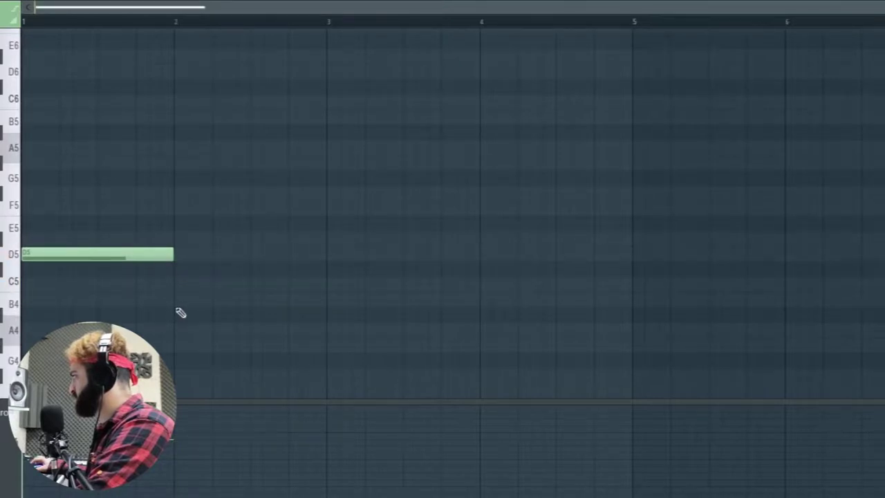
Try A4 and D#5 in bar 2 against the D5 note, removing each one.
drag(179, 316, 170, 336)
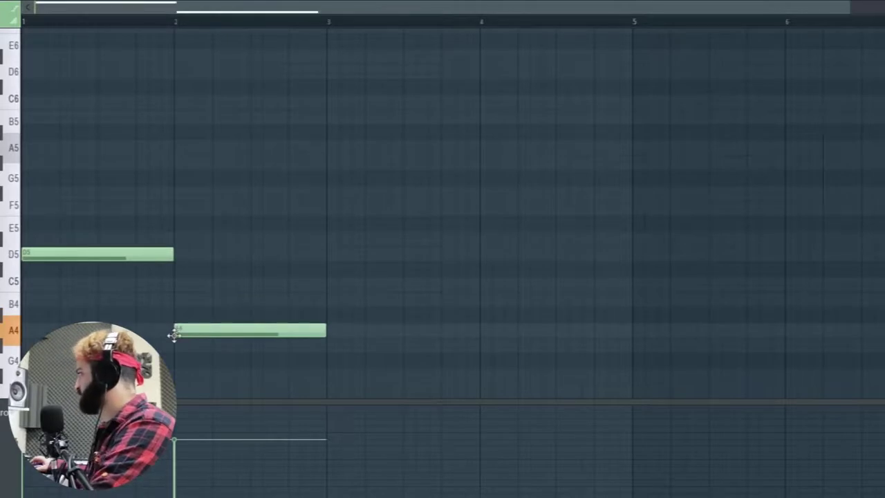
key(space)
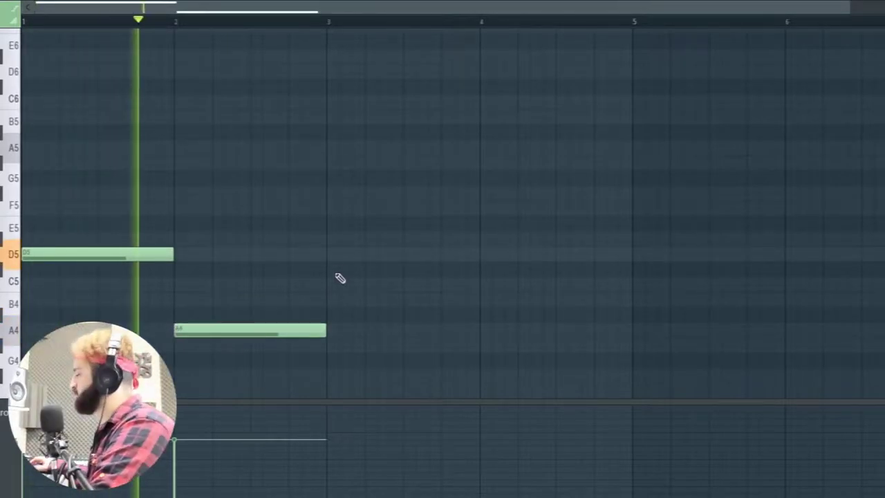
key(space)
right_click(238, 332)
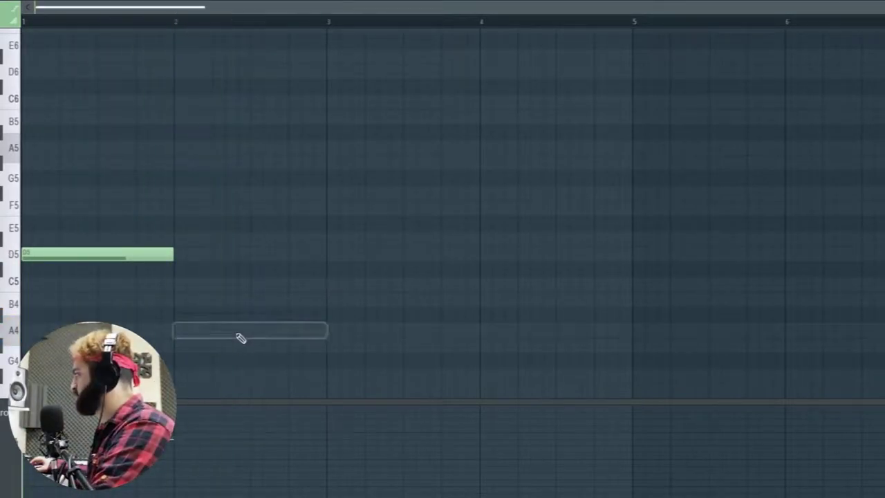
click(158, 256)
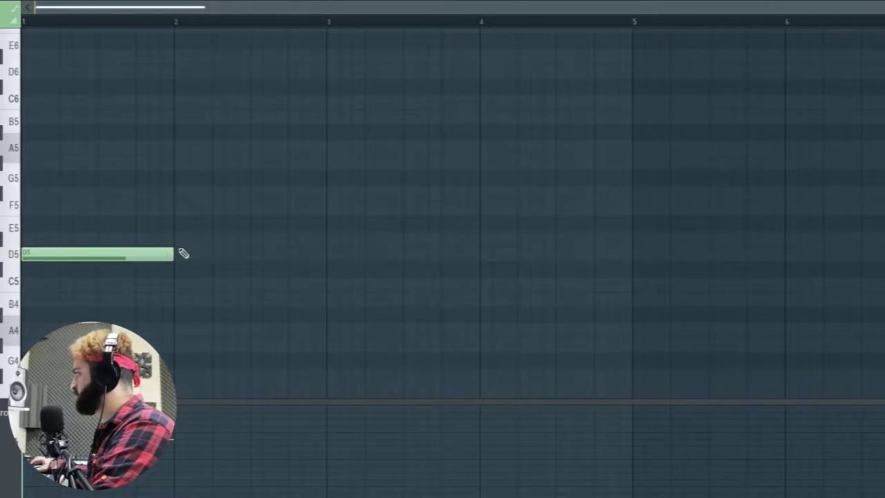
click(174, 242)
right_click(178, 242)
click(161, 252)
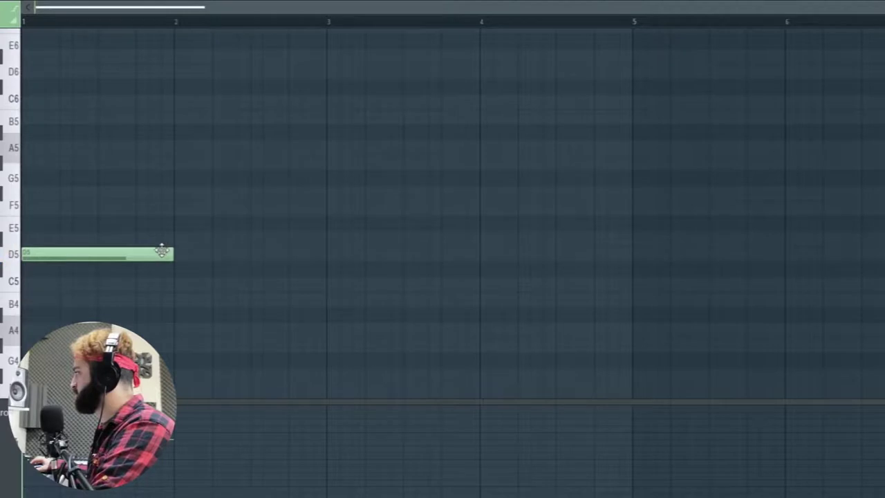
Continue the pad melody after D5 with one-bar notes C#5, F5 and E5 in bars 2, 3 and 4.
click(176, 284)
drag(176, 283, 175, 267)
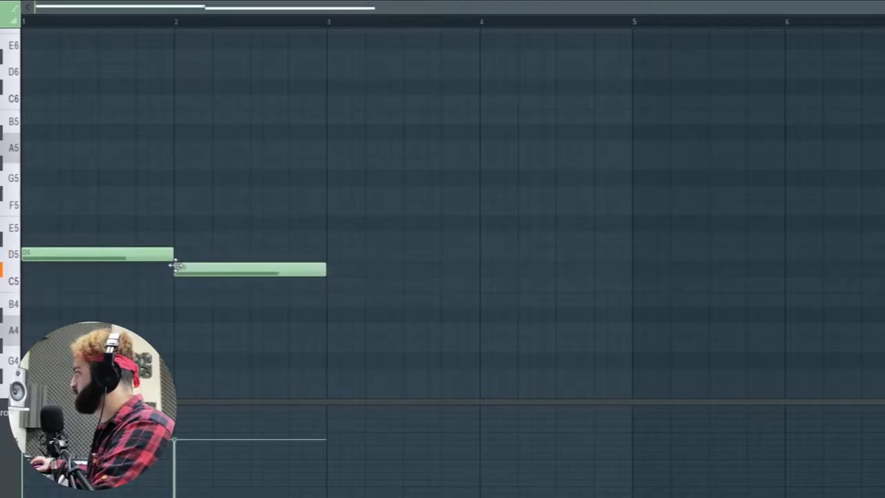
right_click(178, 268)
click(164, 259)
click(177, 269)
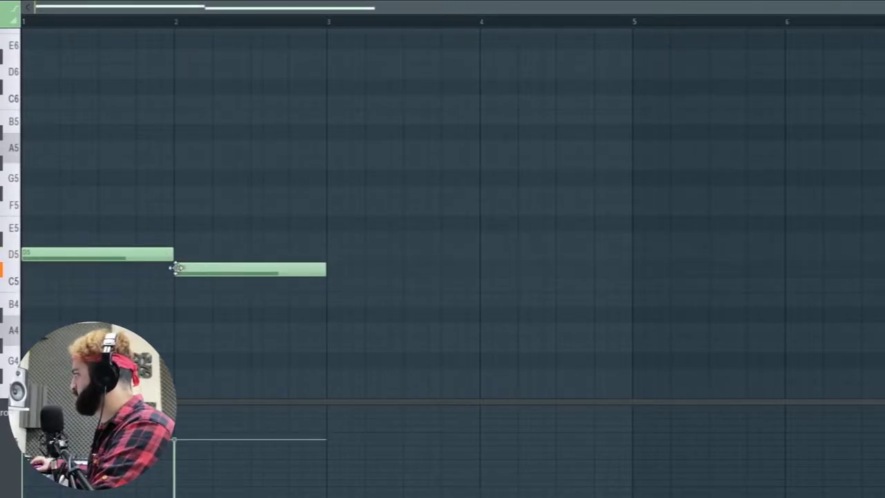
key(space)
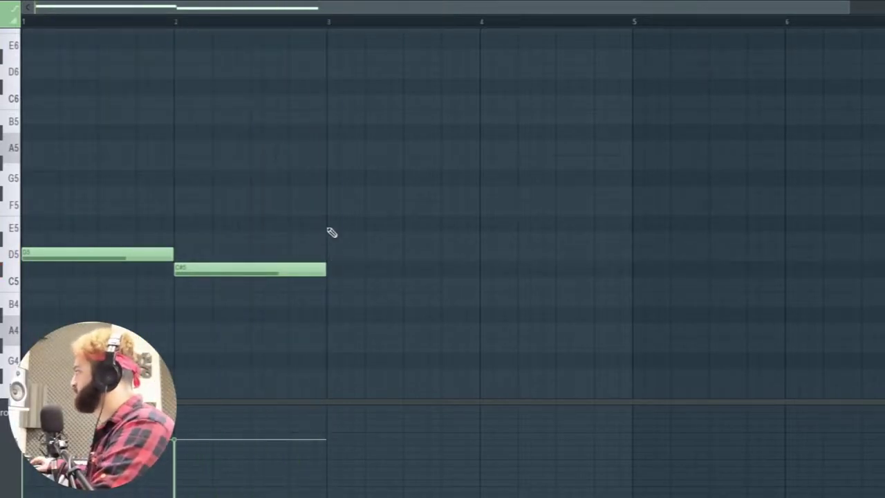
click(327, 204)
click(480, 223)
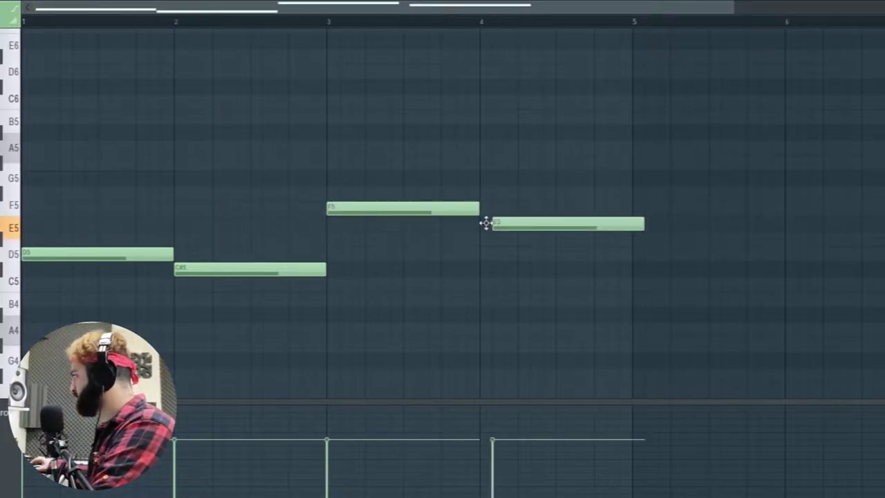
While the song plays, lower the pad's mixer track, Insert 16, to about -19.9 dB.
key(space)
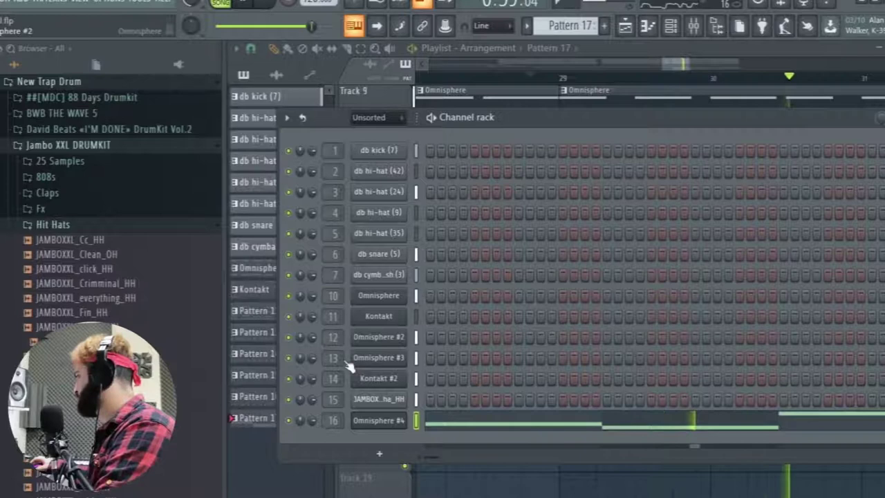
double_click(333, 421)
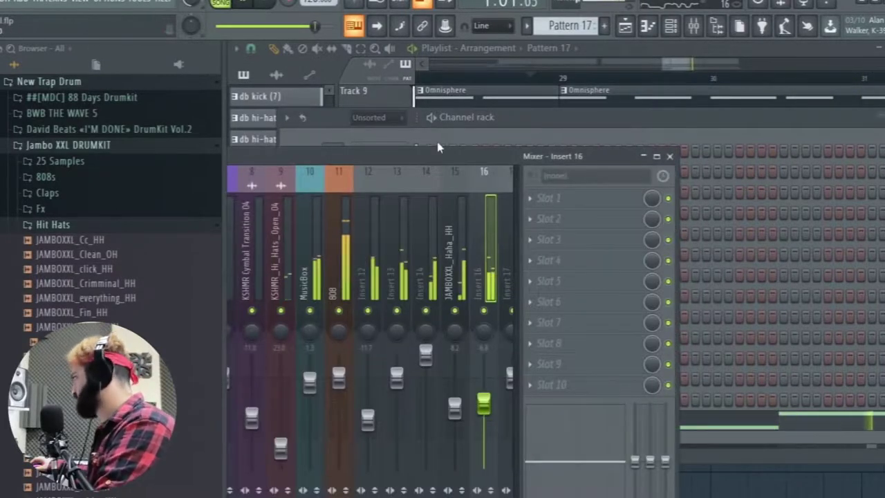
drag(441, 159, 398, 122)
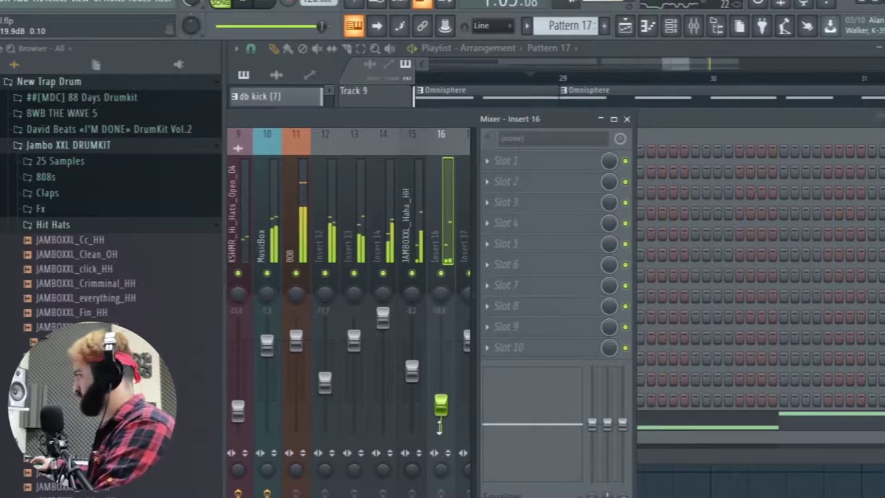
key(space)
key(space)
Duplicate the Pattern 17 clip on Track 17 so a second copy starts at bar 33.
click(670, 65)
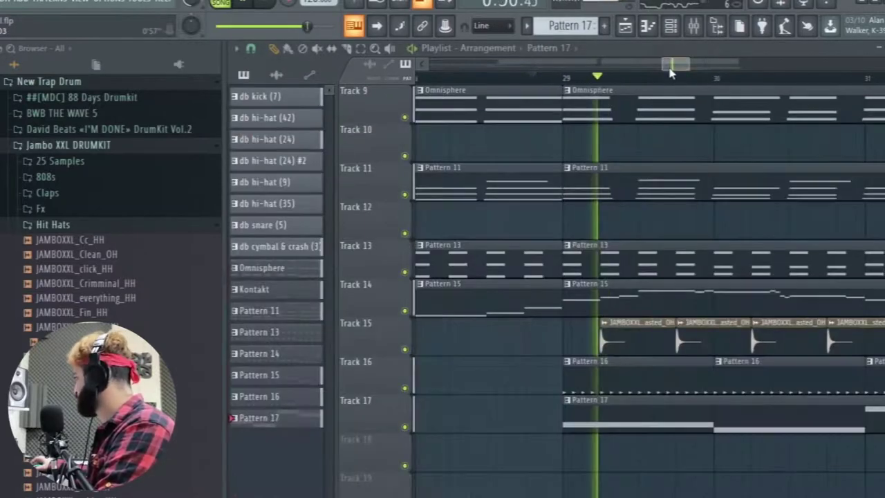
scroll(610, 422, down, 2)
scroll(608, 427, down, 4)
drag(718, 412, 650, 422)
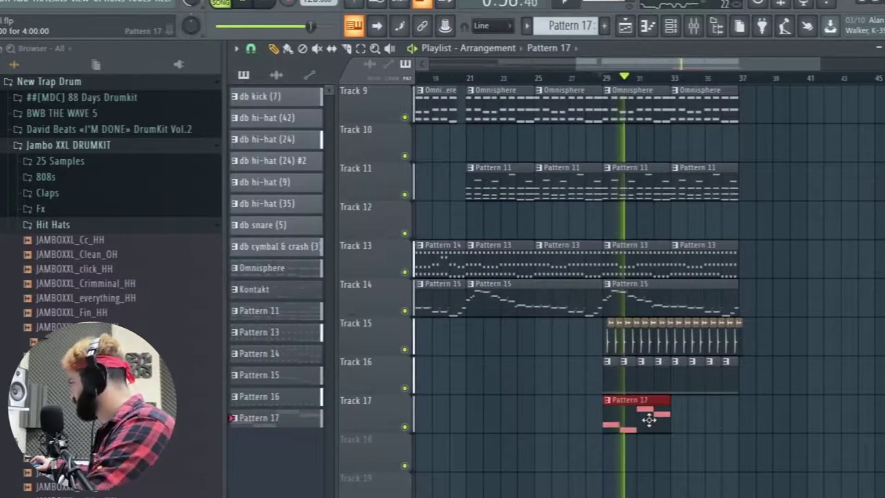
key(ctrl+b)
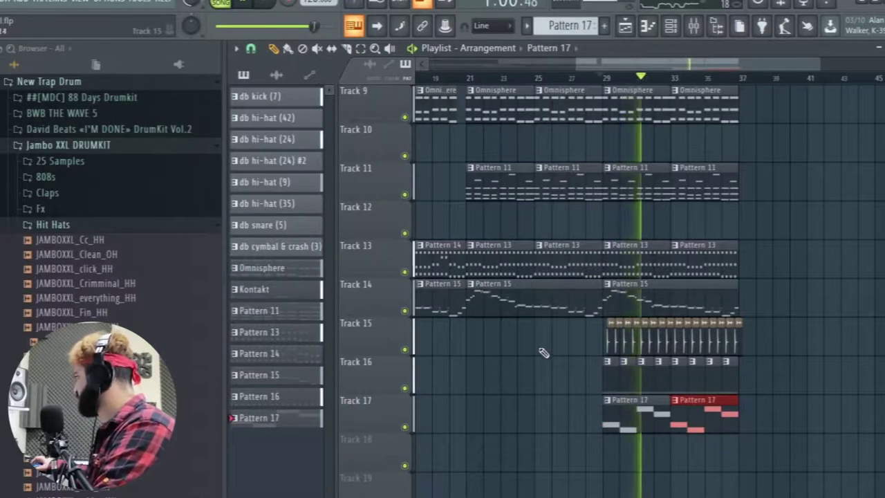
Raise the Insert 16 level to about -18.4 dB, and close the mixer and channel rack.
double_click(646, 416)
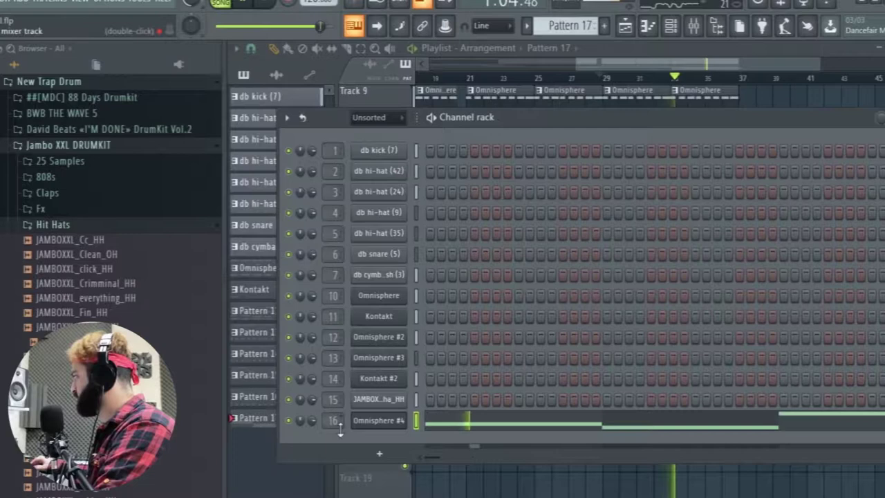
double_click(333, 422)
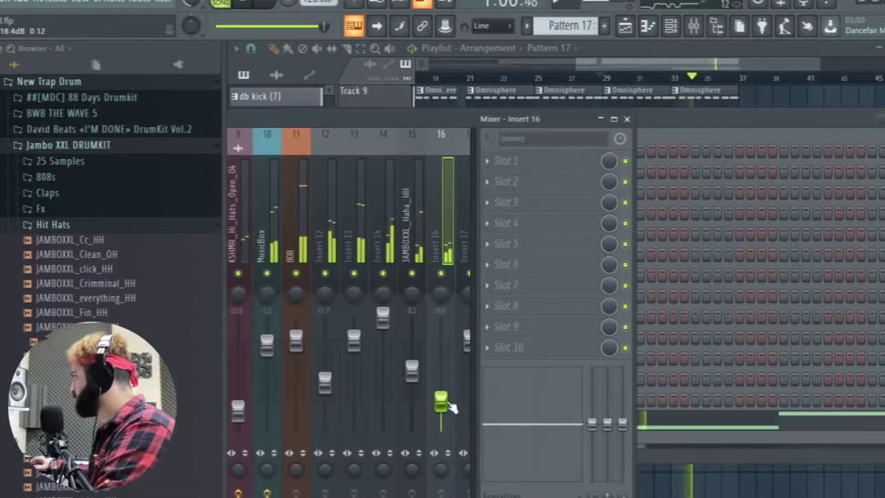
click(627, 119)
drag(689, 125, 547, 148)
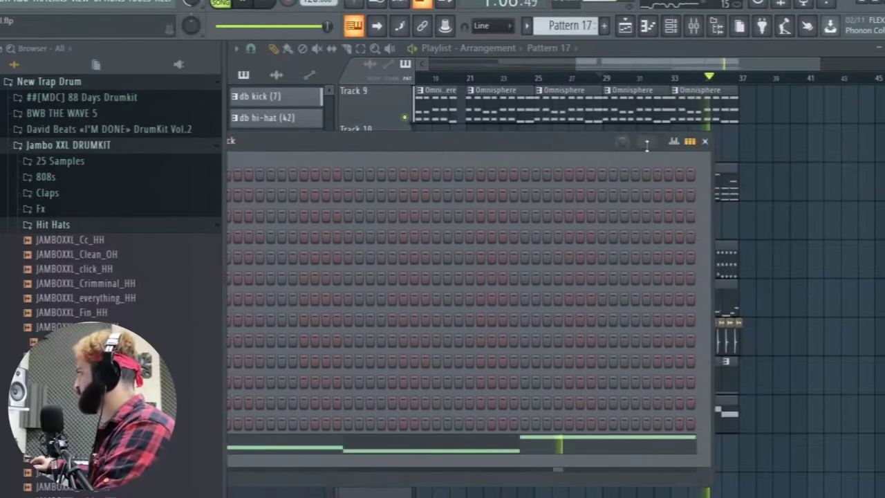
click(705, 141)
Play the arrangement from bar 1 and examine how the tracks build up across the sections.
scroll(747, 289, down, 3)
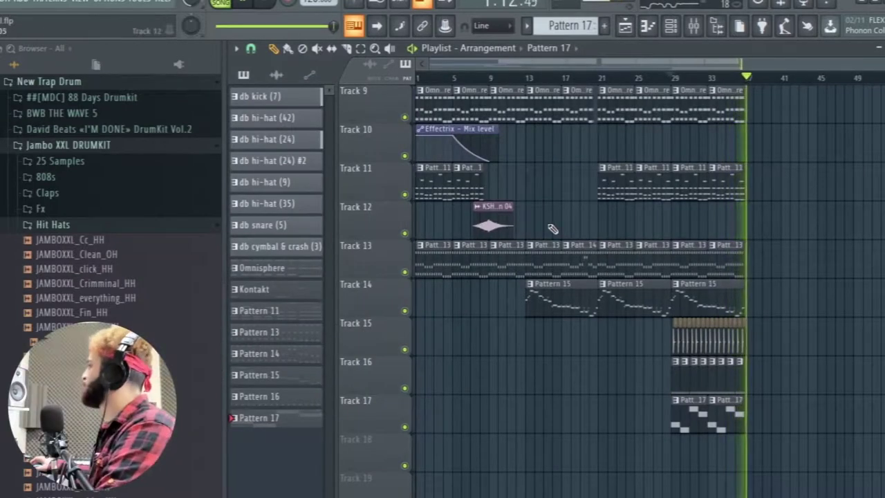
key(space)
key(space)
click(419, 77)
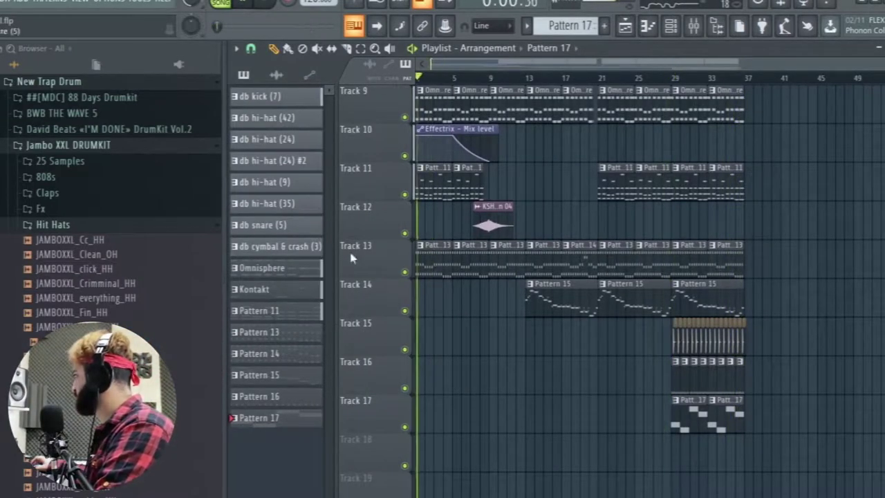
scroll(486, 430, up, 3)
scroll(486, 432, up, 1)
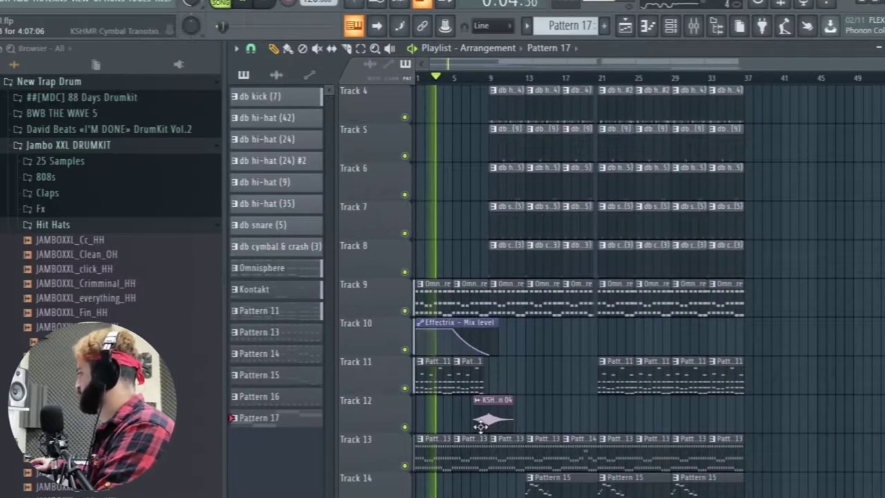
scroll(516, 411, down, 4)
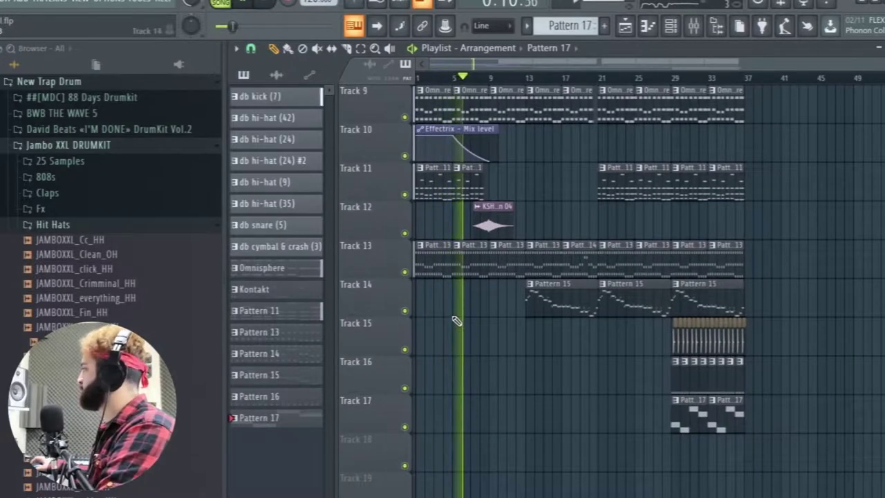
scroll(487, 367, up, 2)
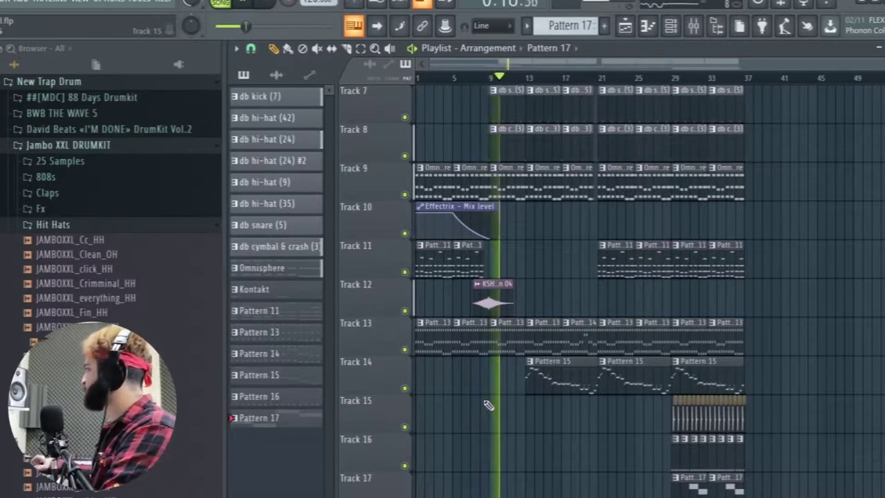
scroll(533, 256, up, 6)
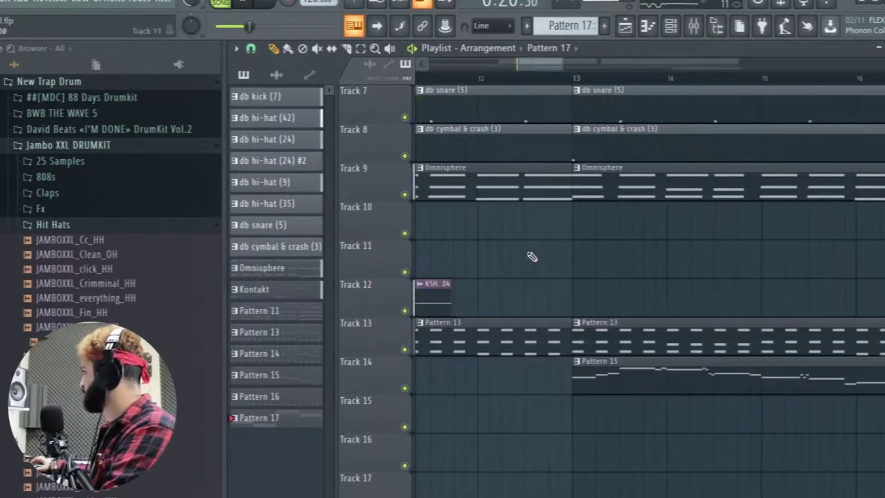
scroll(525, 270, up, 5)
scroll(573, 362, down, 5)
scroll(547, 431, down, 6)
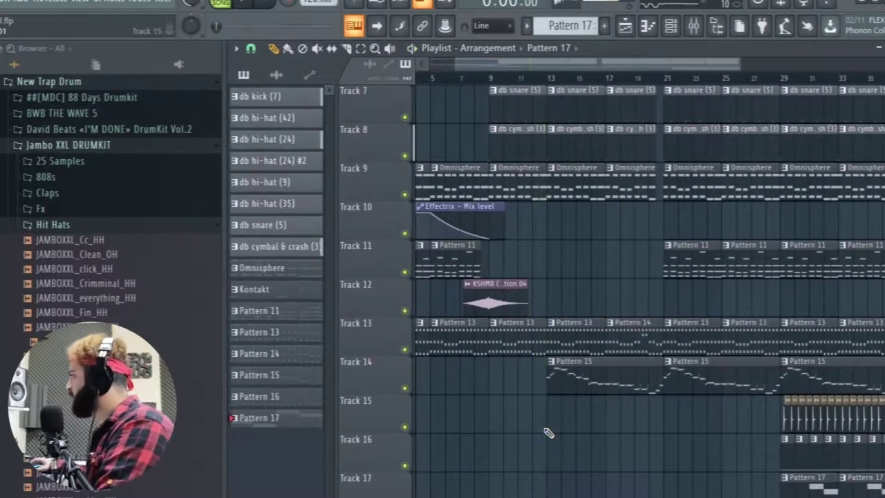
key(space)
Add the (snare) sharp sample from the Mixed Berries drum kit as a new channel among the Unsorted channels.
click(85, 228)
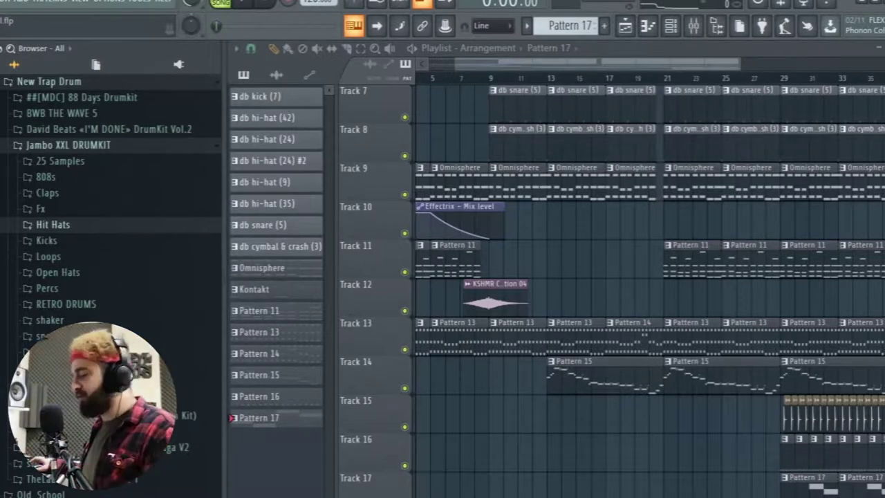
scroll(484, 300, down, 4)
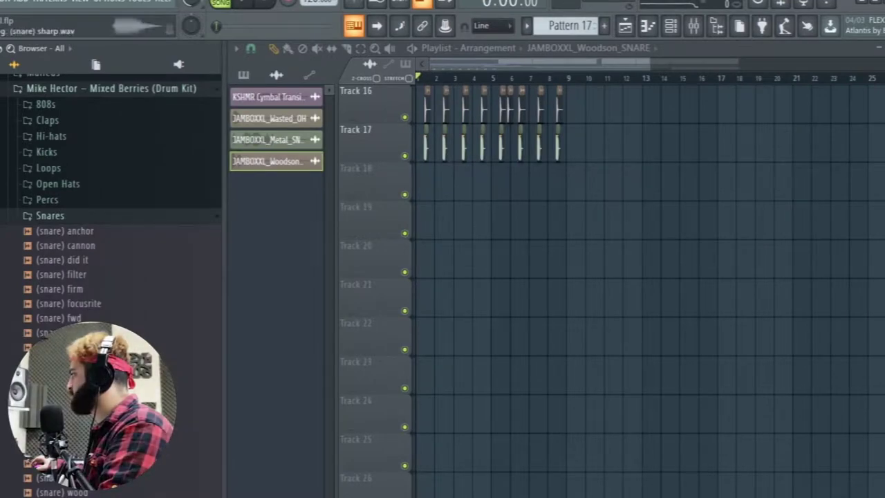
scroll(111, 207, down, 3)
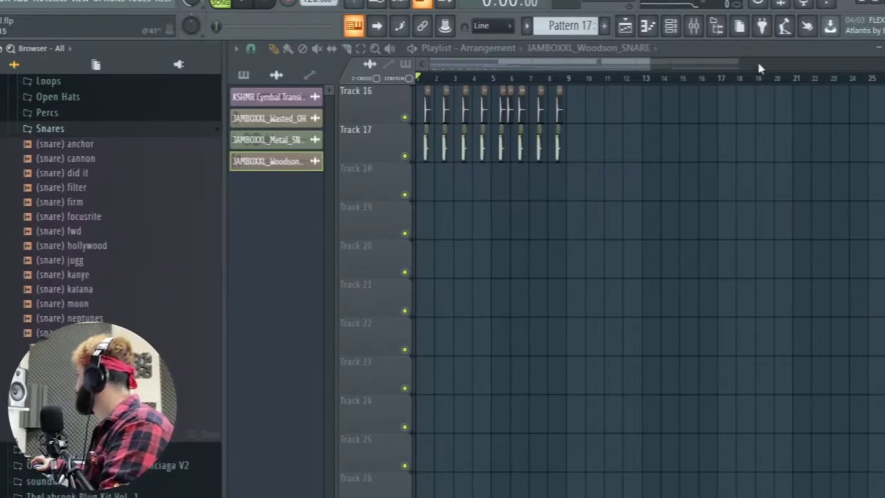
click(671, 29)
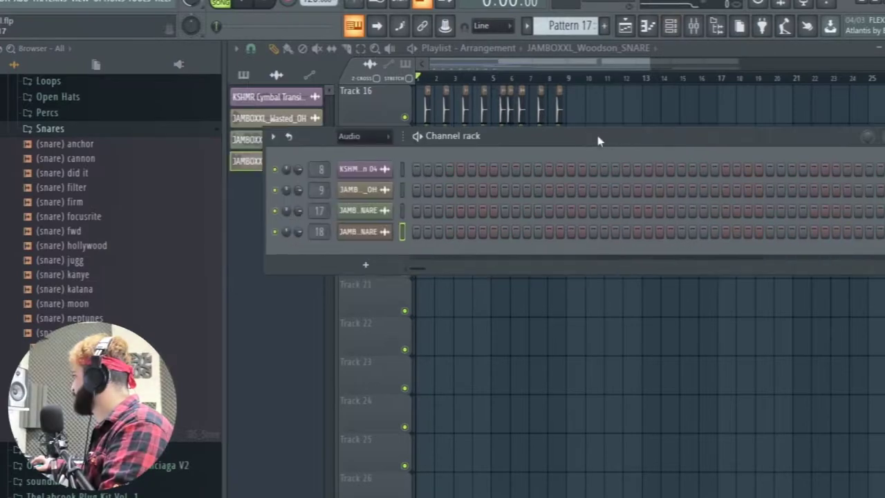
click(358, 137)
click(356, 196)
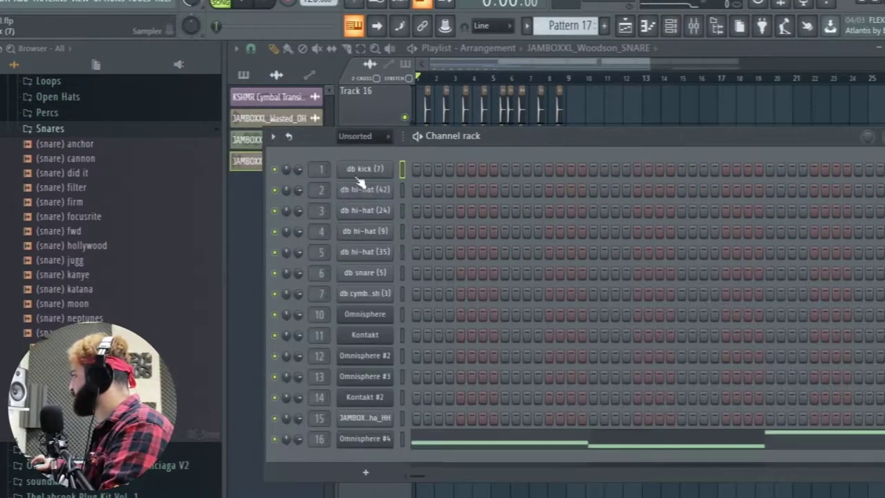
drag(69, 376, 374, 467)
Route the (snare) sharp channel to its own mixer track and lower that track's level.
click(365, 459)
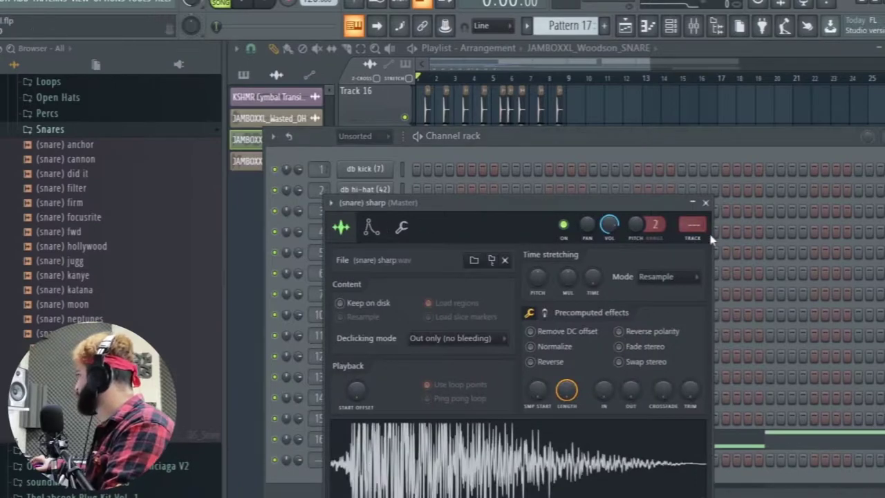
key(ctrl+l)
click(705, 202)
drag(446, 333, 446, 374)
Switch to the empty Pattern 18 and open the piano roll of the (snare) sharp channel.
click(686, 142)
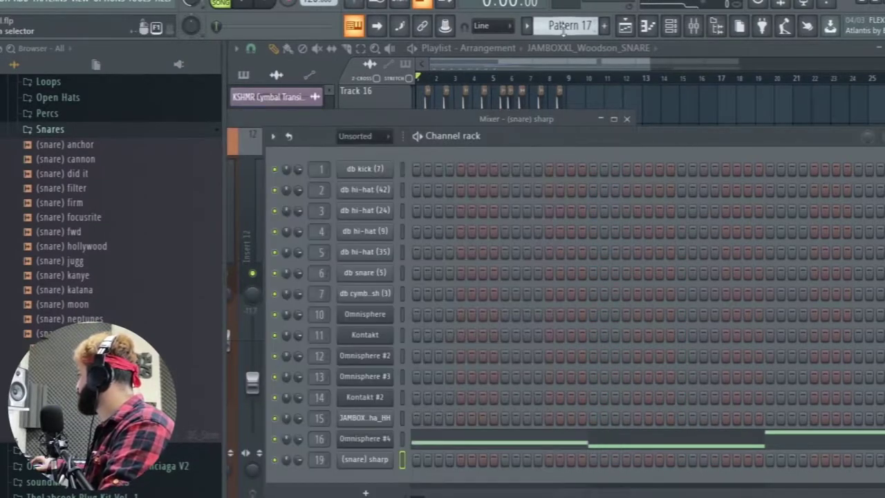
scroll(572, 26, up, 1)
right_click(368, 465)
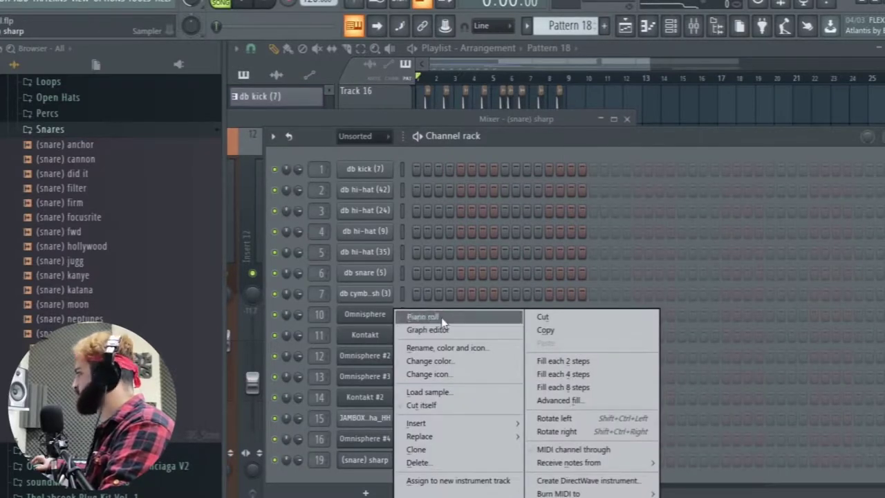
click(424, 317)
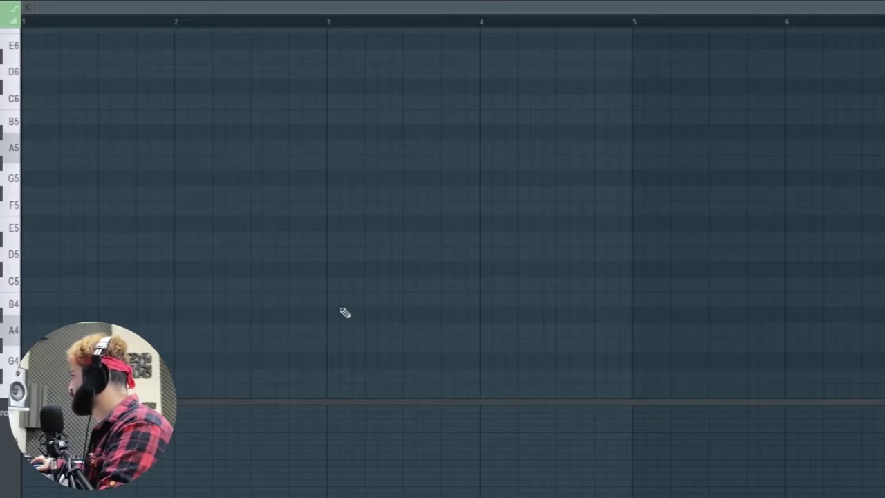
Place a one-bar C5 note in bar 3 and show note fine pitch in the control lane.
click(328, 284)
click(472, 290)
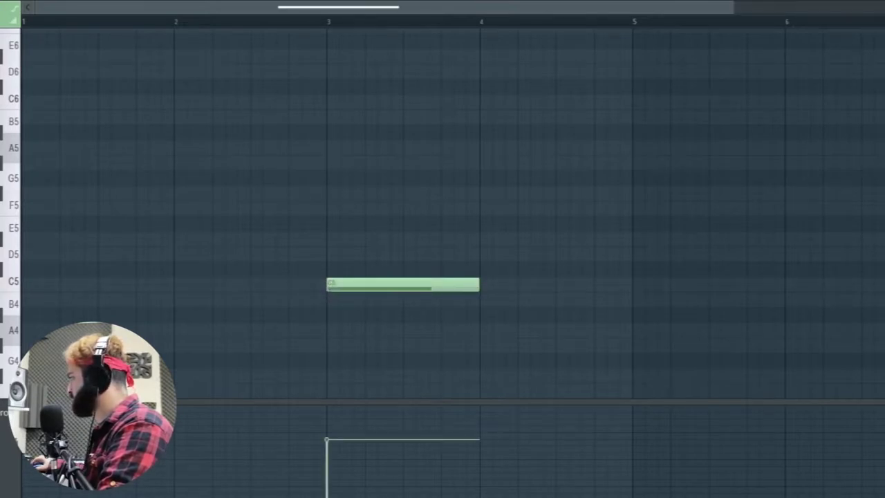
click(3, 415)
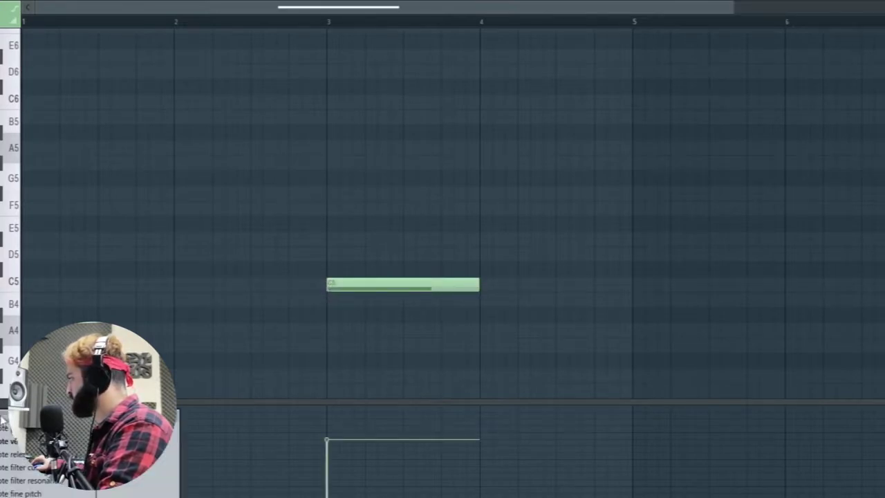
click(21, 493)
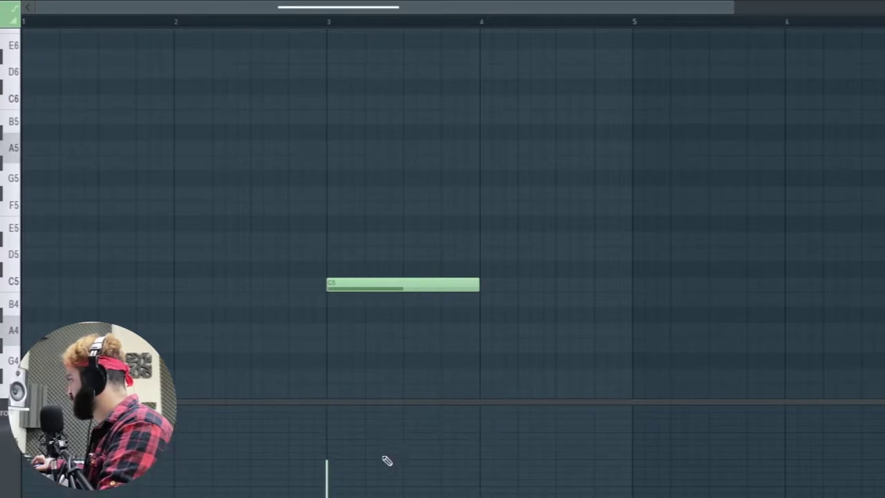
Add three more short C5 notes to the roll so it fills the first half of bar 4.
scroll(6, 414, down, 1)
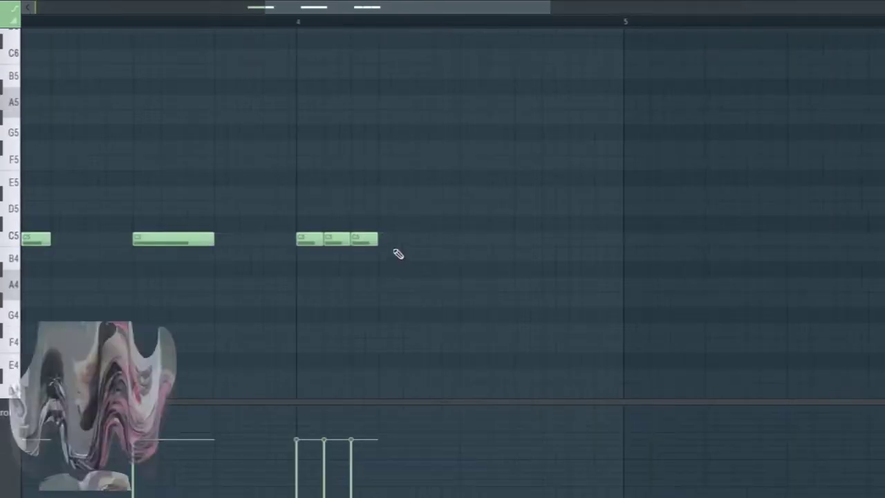
click(391, 239)
click(417, 239)
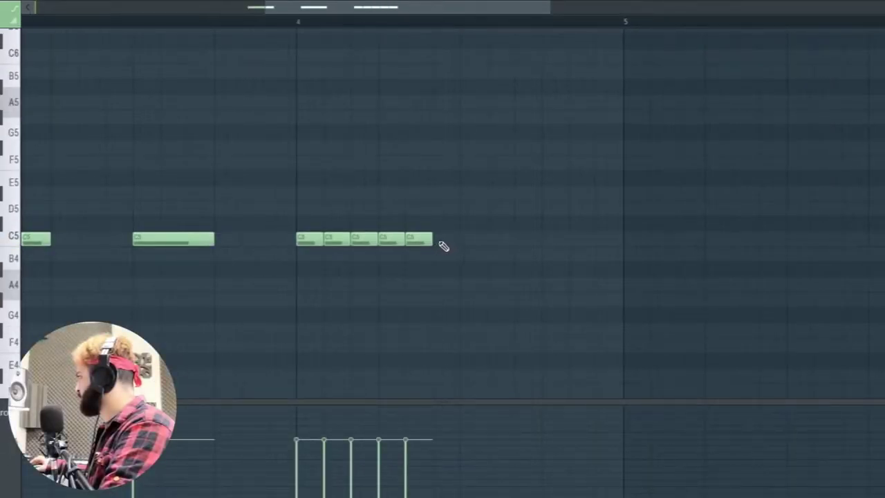
click(443, 242)
click(32, 4)
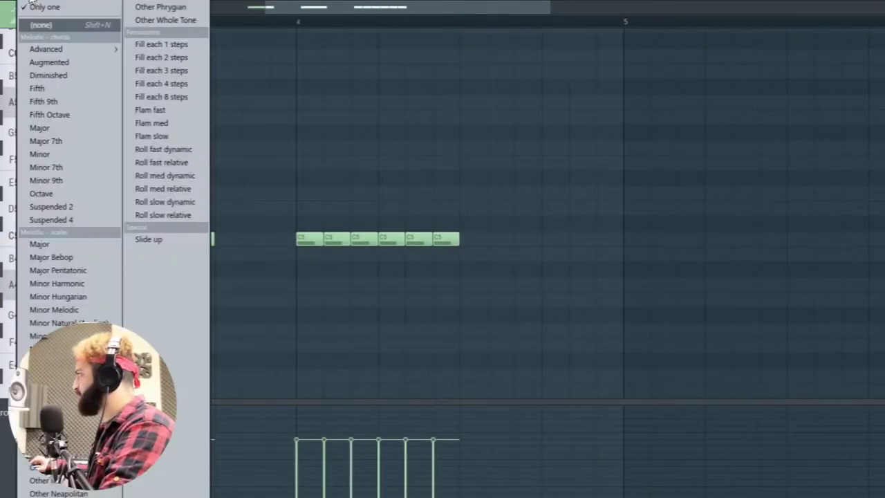
click(8, 6)
click(13, 163)
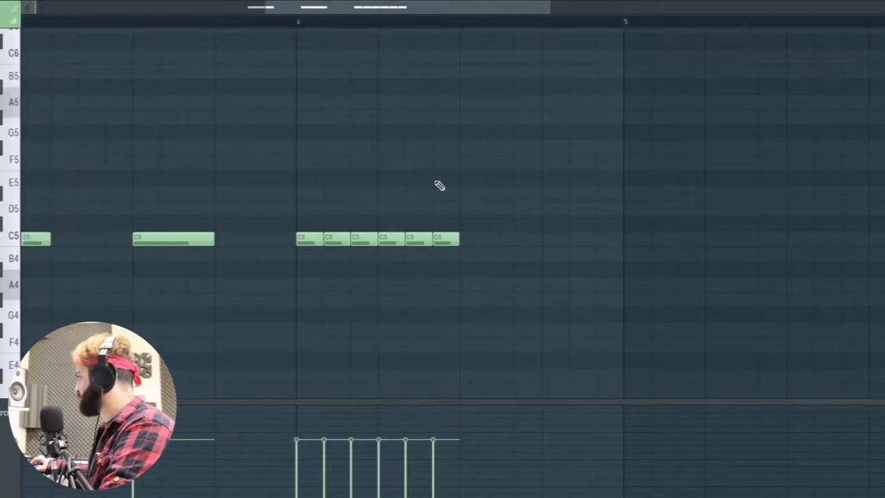
Continue the snare roll with six consecutive short G4 notes filling the second half of bar 4.
click(462, 285)
drag(461, 285, 474, 316)
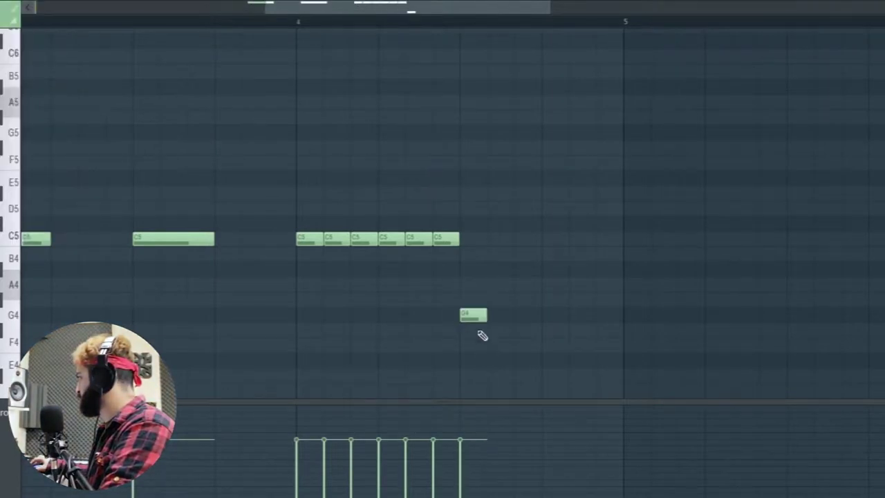
click(502, 317)
click(525, 317)
click(554, 316)
click(597, 317)
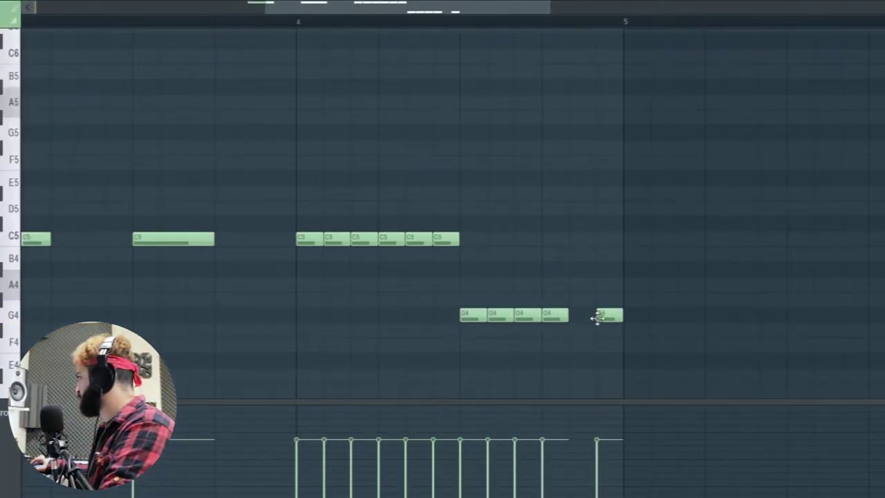
click(581, 317)
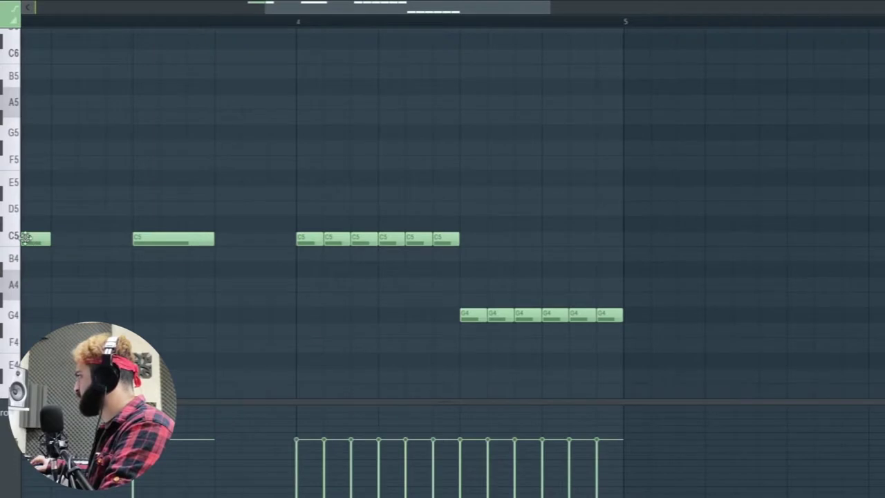
Undo the last added snare roll note and refill the gap near the end of bar 4 with a short G4 note.
key(ctrl+z)
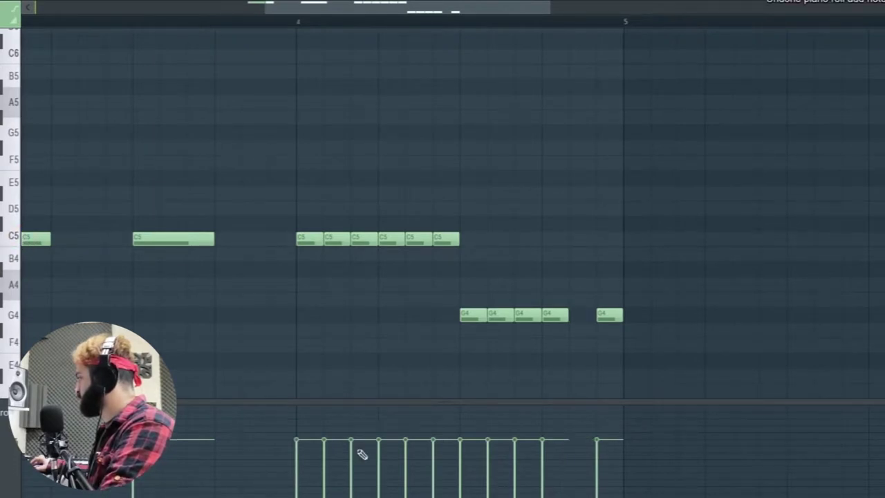
click(580, 320)
mouse_move(612, 424)
mouse_down()
mouse_move(575, 375)
mouse_move(20, 332)
mouse_move(90, 293)
mouse_up()
scroll(94, 298, down, 4)
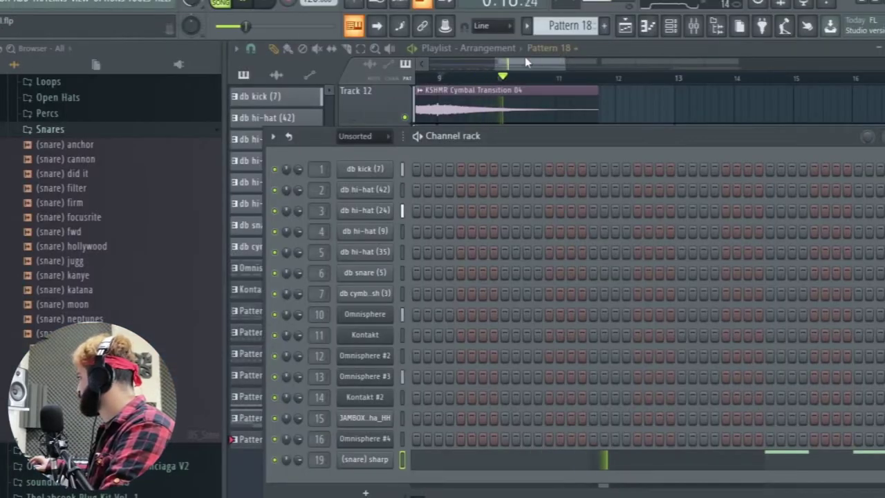
Return to the playlist and play the arrangement to check the Pattern 18 snare roll on Track 16 from bar 9.
key(F6)
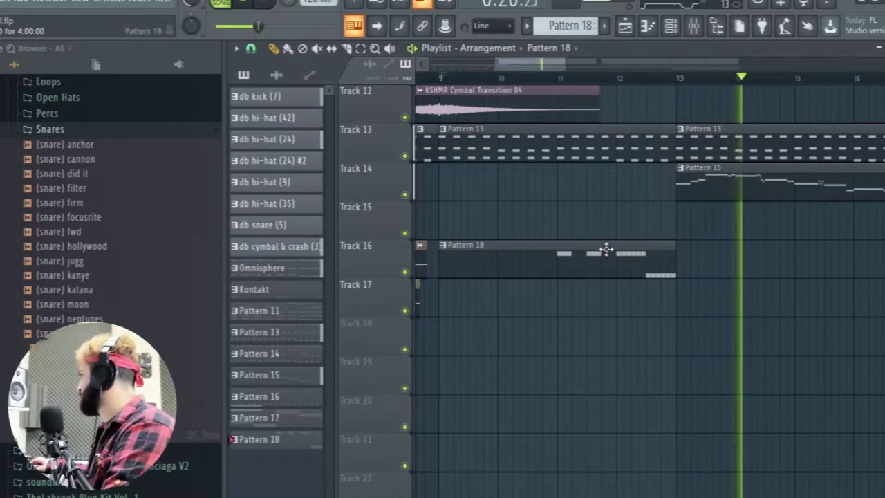
scroll(608, 252, up, 5)
ctrl+scroll(611, 259, down, 3)
scroll(614, 268, up, 6)
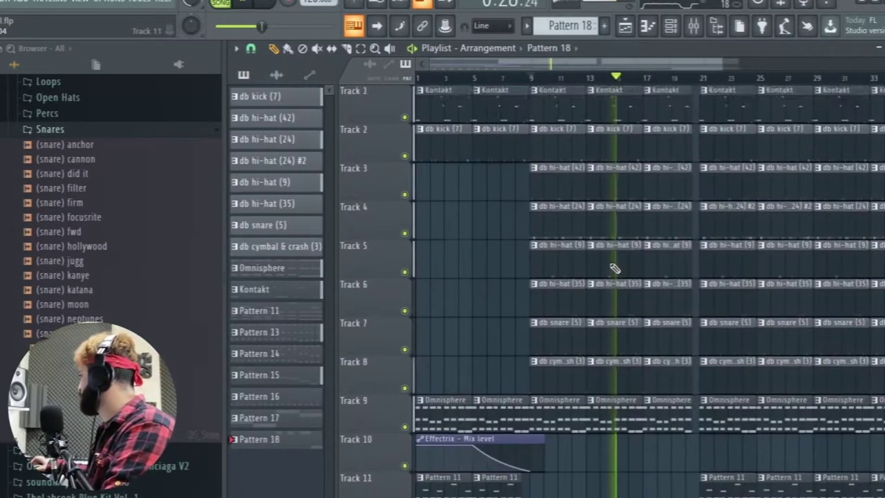
scroll(615, 269, down, 6)
ctrl+scroll(581, 269, up, 3)
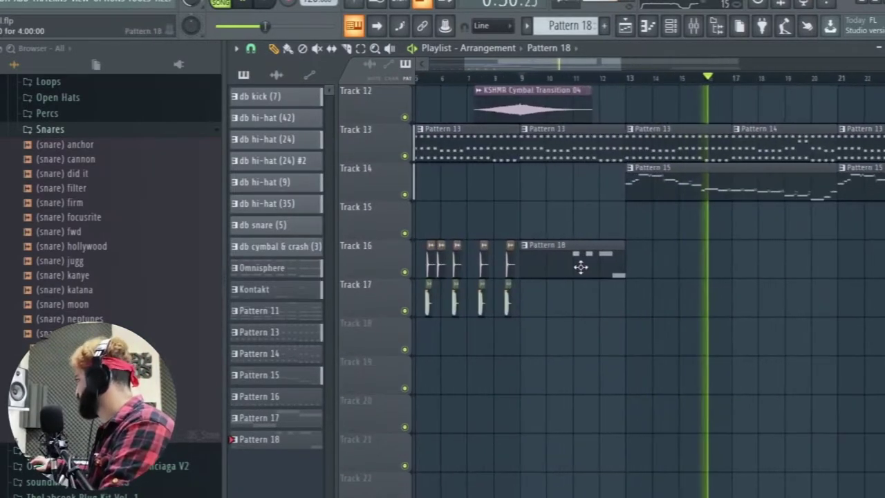
double_click(581, 269)
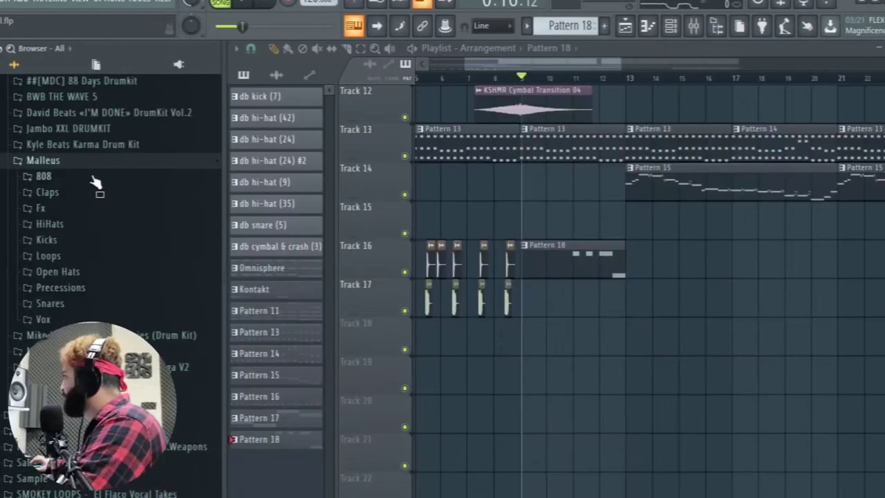
From the soundMajorz.Vybe..Kit.8 samples, place Cym - 808 Wob on Track 17 near bar 13 and Cym - On Sight on Track 18.
scroll(82, 171, up, 2)
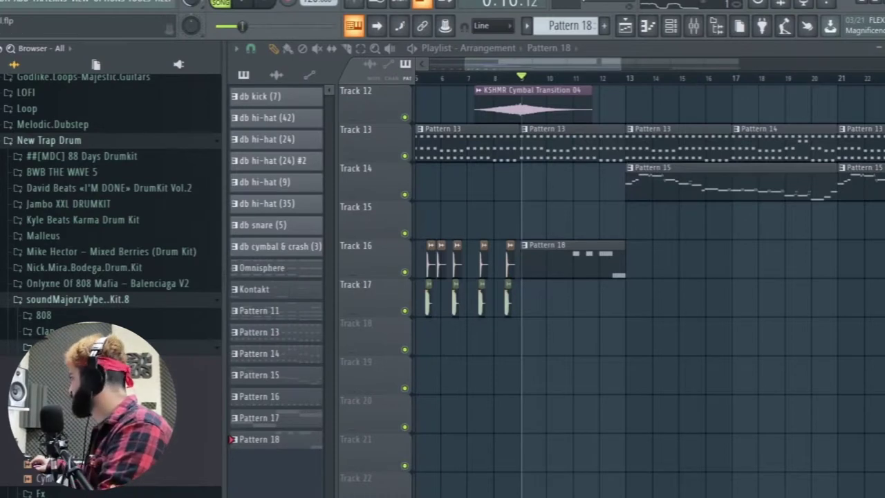
drag(584, 332, 626, 304)
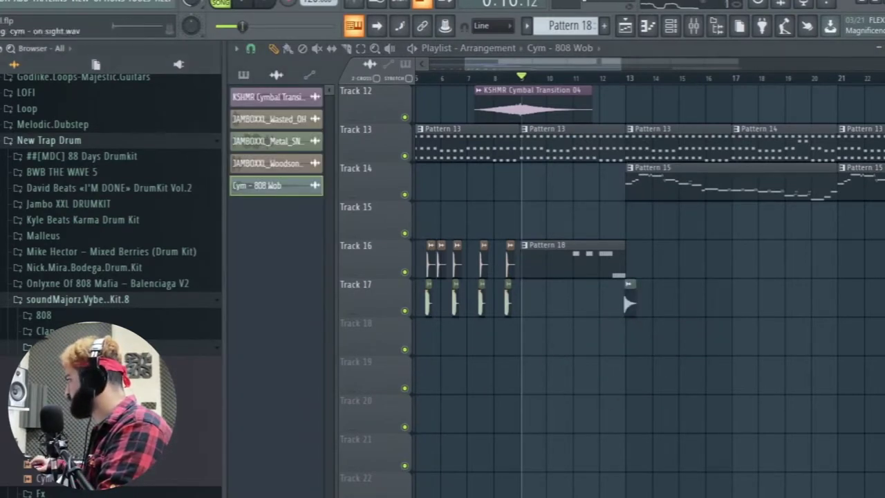
drag(69, 463, 645, 348)
Route Cym - On Sight to mixer track 20, lower its level and reverse the sample.
scroll(639, 383, up, 5)
drag(707, 346, 632, 344)
double_click(632, 344)
key(ctrl+l)
click(696, 294)
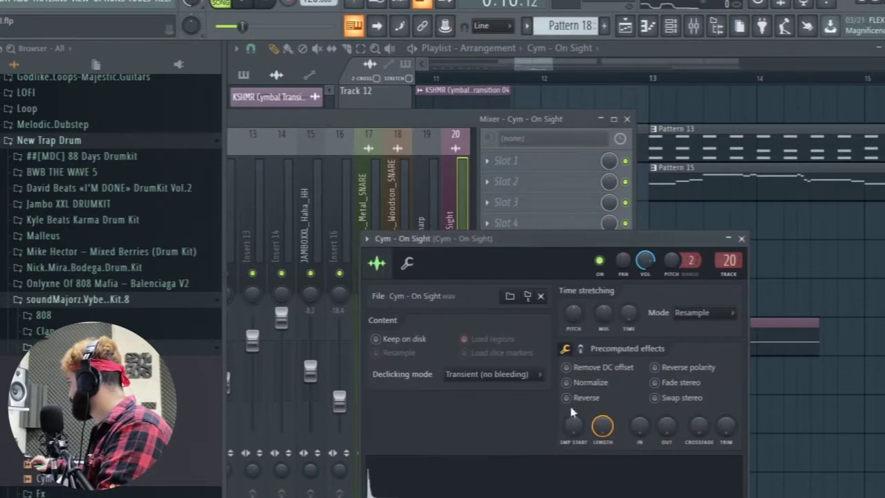
key(F12)
Align the reversed Cym - On Sight clip to end at bar 13 and move Cym - 808 Wob to start exactly at bar 13.
drag(810, 362, 594, 349)
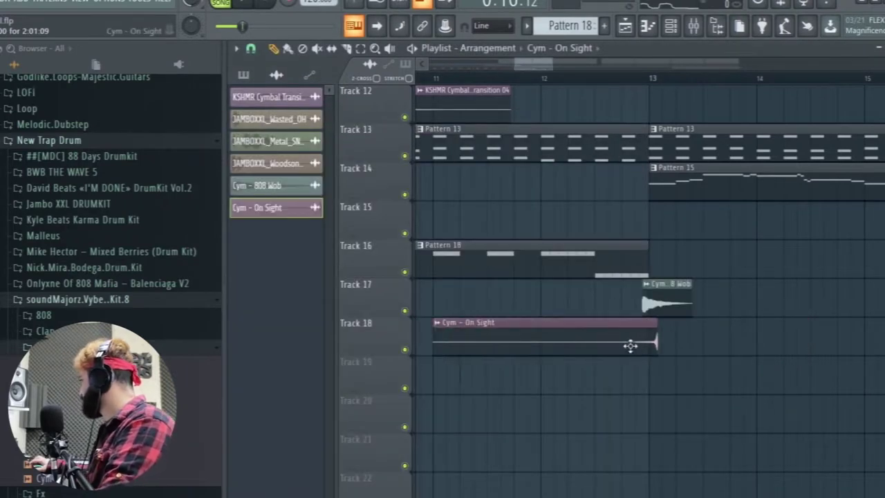
scroll(630, 347, up, 5)
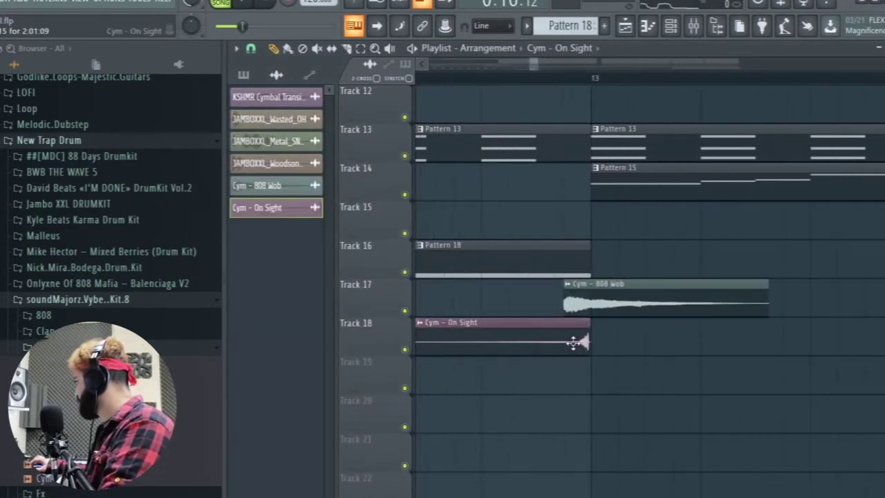
drag(587, 309, 615, 311)
scroll(602, 345, up, 5)
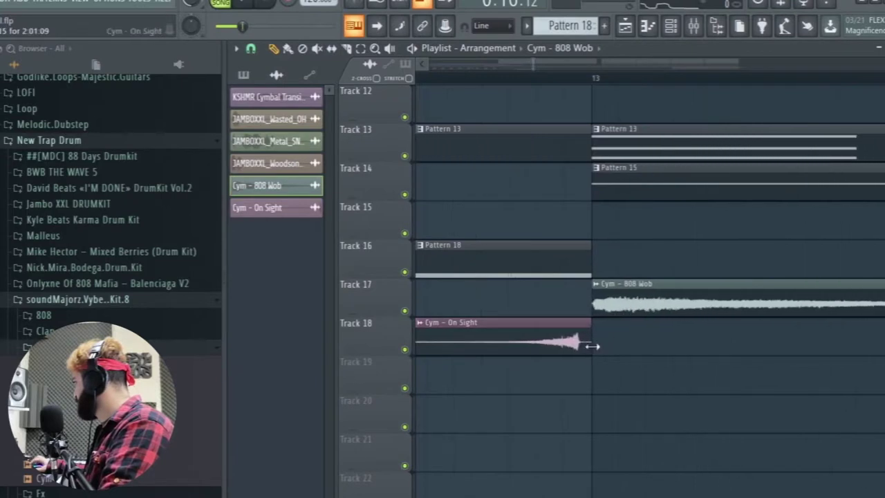
Route Cym - 808 Wob to mixer track 21 and lower its level.
double_click(622, 303)
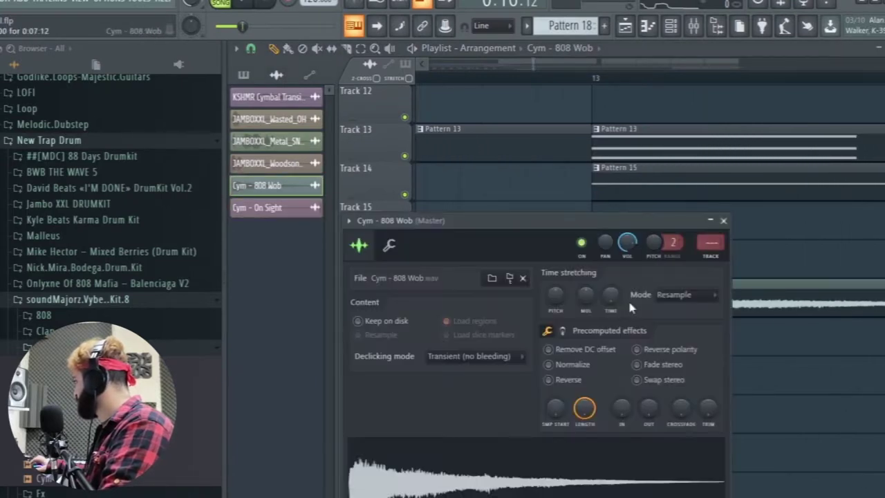
key(ctrl+l)
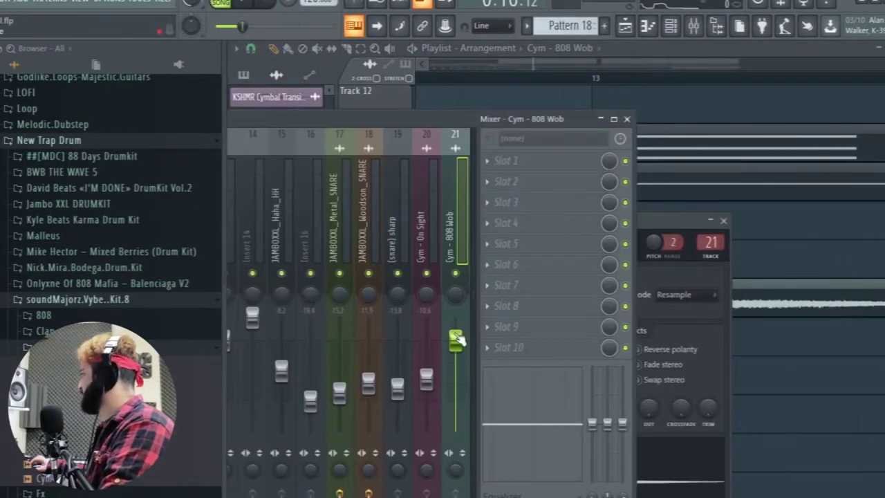
click(724, 222)
key(F9)
scroll(719, 240, down, 5)
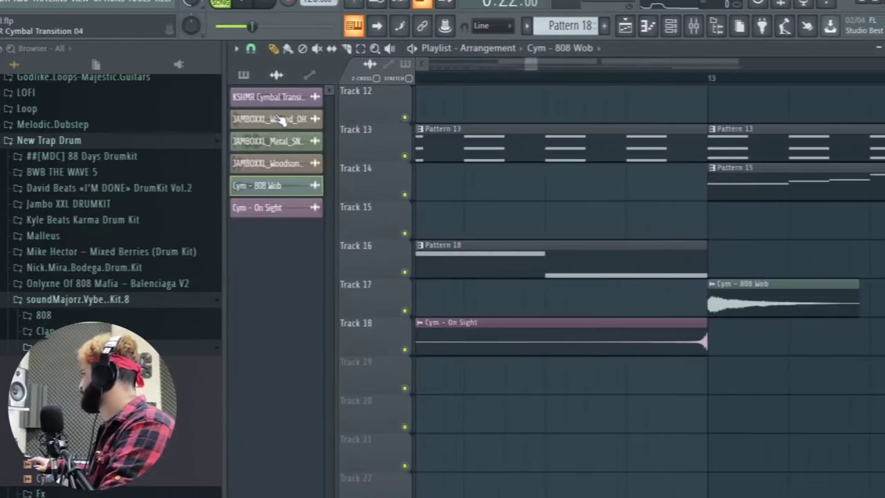
Play the transition into bar 13 to hear the snare roll with the two cymbals.
key(space)
ctrl+scroll(524, 186, down, 3)
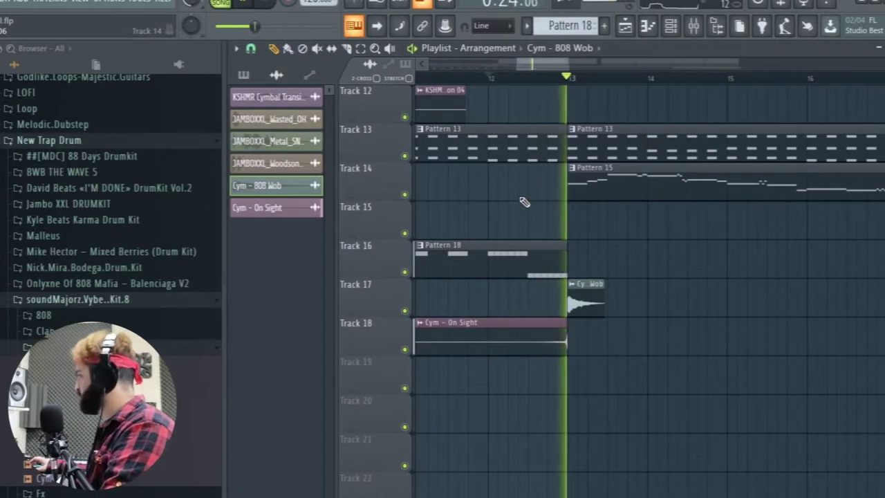
scroll(607, 349, down, 3)
scroll(574, 341, up, 4)
key(space)
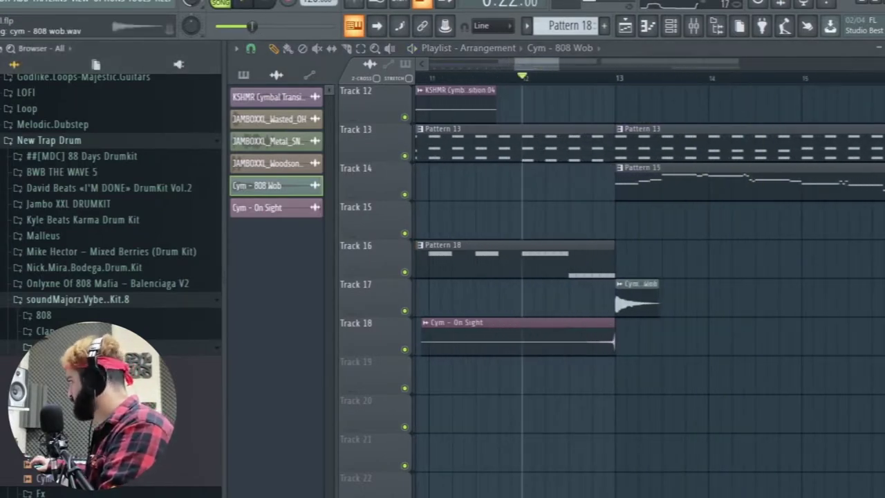
Replace the Cym - On Sight sample on Track 18 with Cym - Clane and fit its clip to end at bar 13.
drag(348, 361, 639, 302)
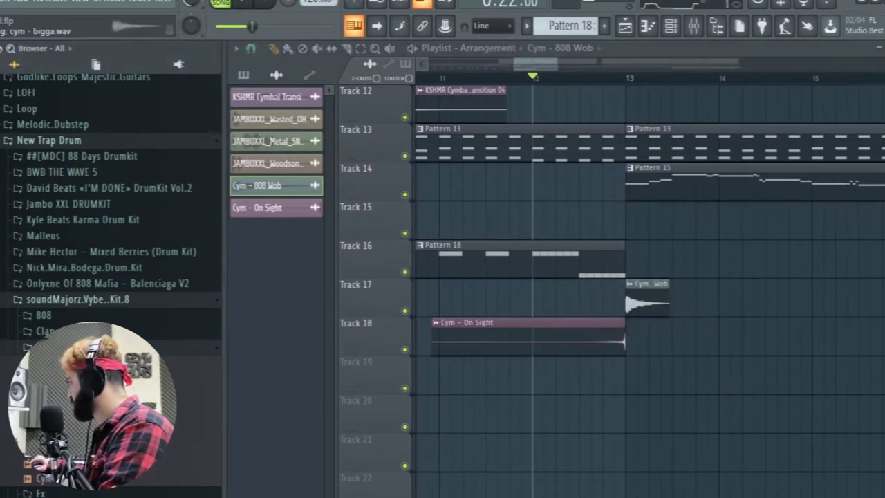
drag(41, 330, 656, 355)
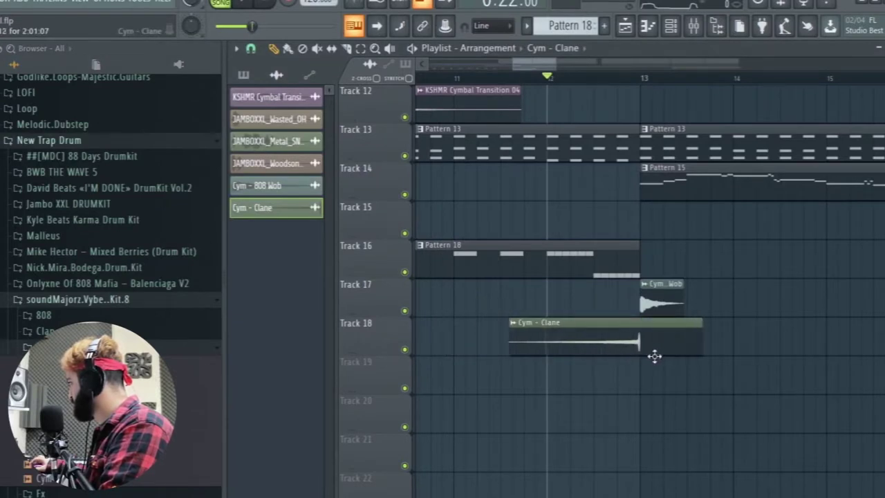
ctrl+scroll(639, 359, up, 5)
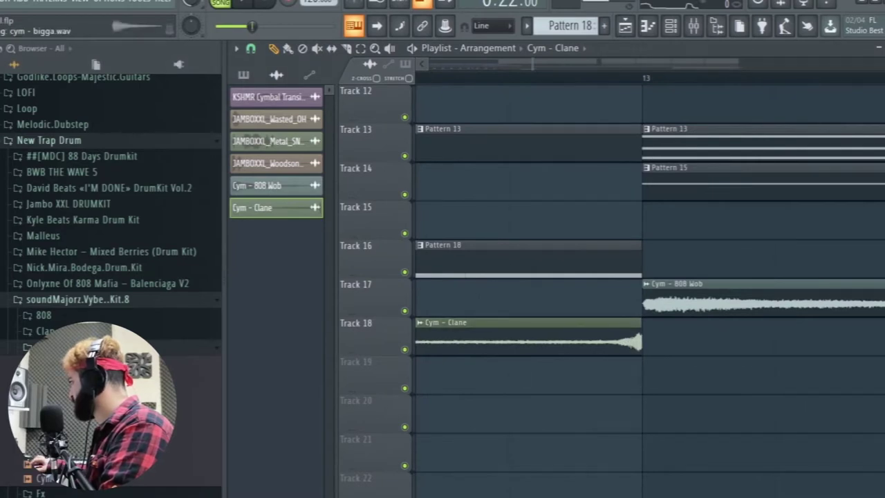
Replace the Cym - 808 Wob sample on Track 17 with Cym - Bigga, then play it and check its sample settings.
drag(42, 378, 688, 299)
key(space)
ctrl+scroll(686, 381, down, 4)
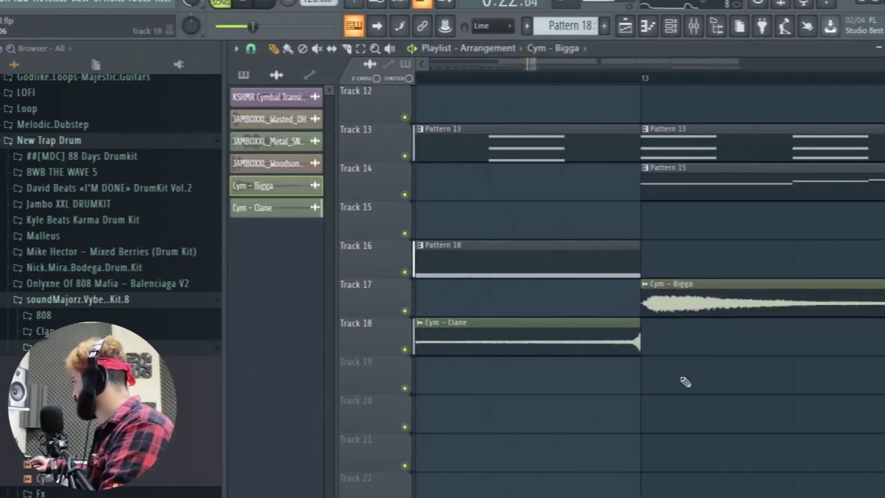
double_click(706, 299)
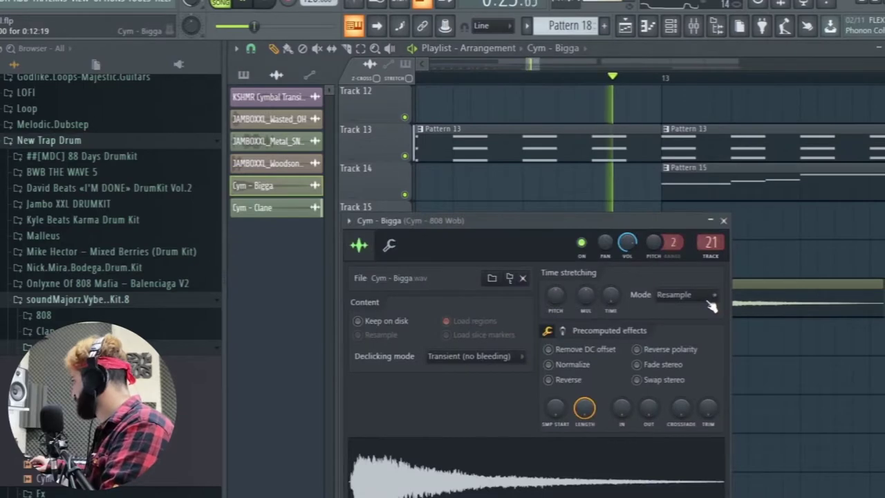
click(723, 220)
Place another Cym - Bigga clip on Track 18 at bar 29.
scroll(628, 374, down, 5)
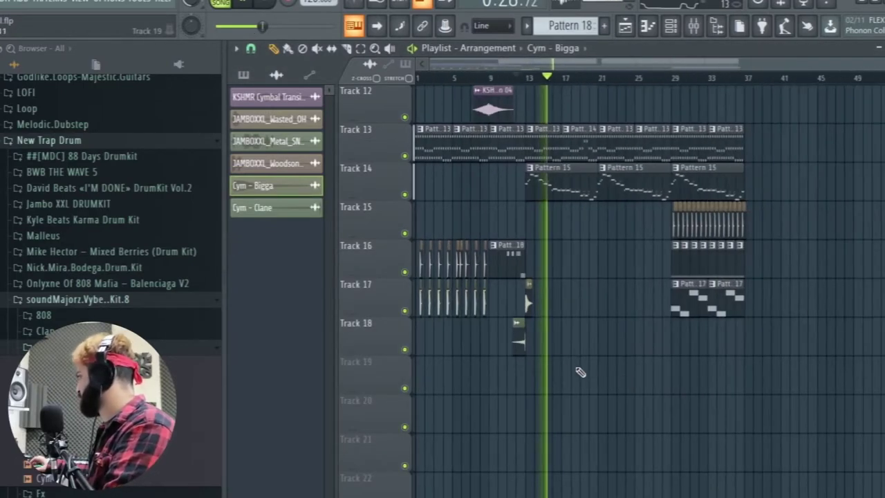
scroll(705, 371, up, 5)
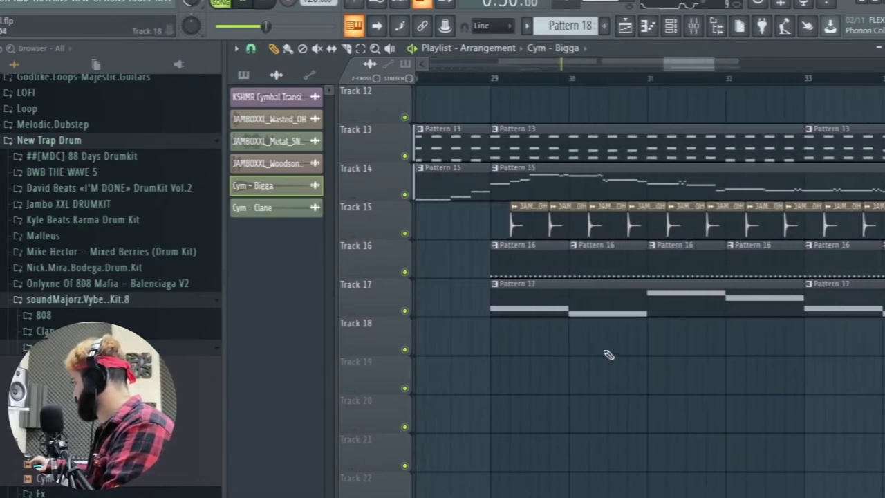
click(494, 340)
scroll(492, 367, down, 5)
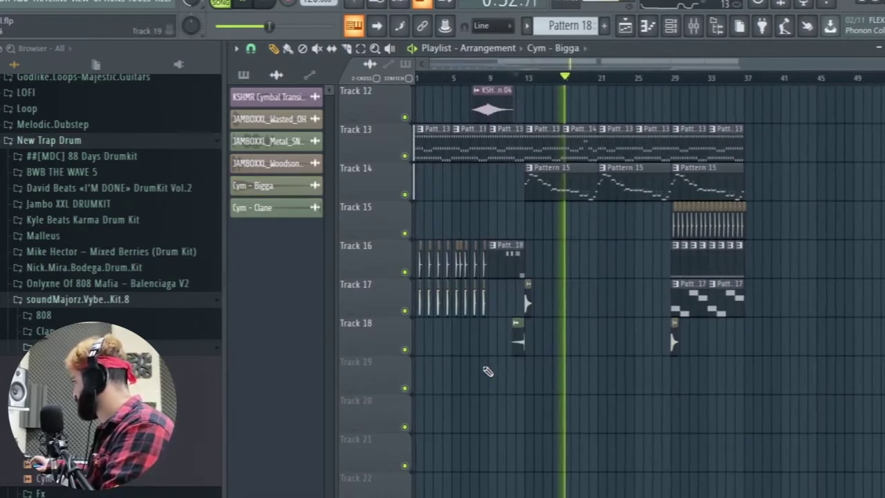
Move the bar 13 Cym - Bigga clip onto Track 18 behind Cym - Clane and the Pattern 18 clip to Track 19.
scroll(481, 310, up, 4)
drag(621, 302, 613, 351)
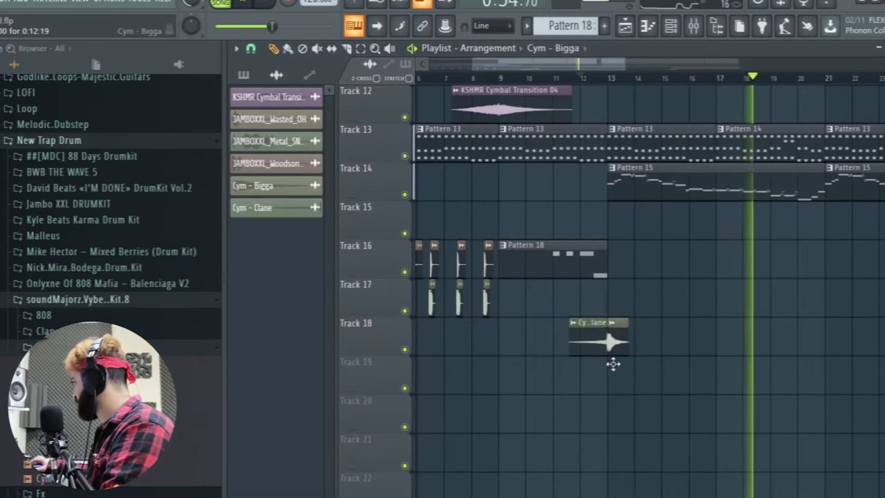
drag(573, 260, 498, 316)
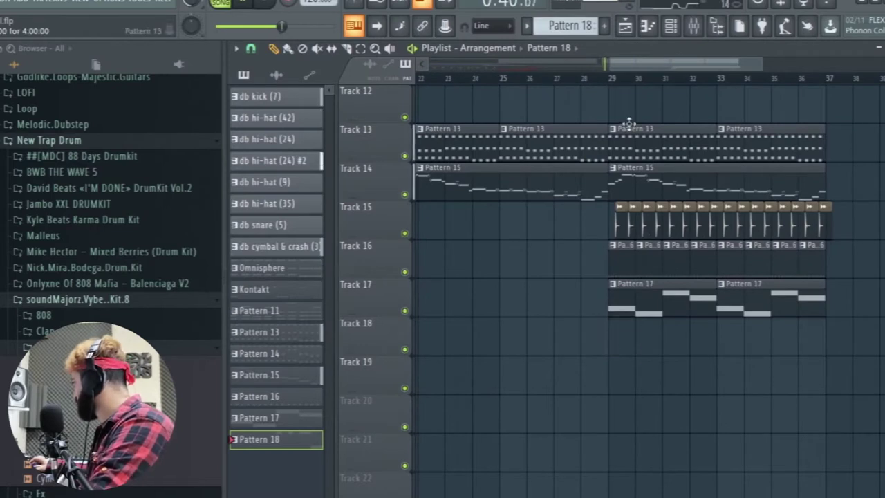
Duplicate the Pattern 18 roll and the two cymbal clips so the same transition leads into bar 29 on Tracks 18 and 19.
drag(511, 343, 592, 339)
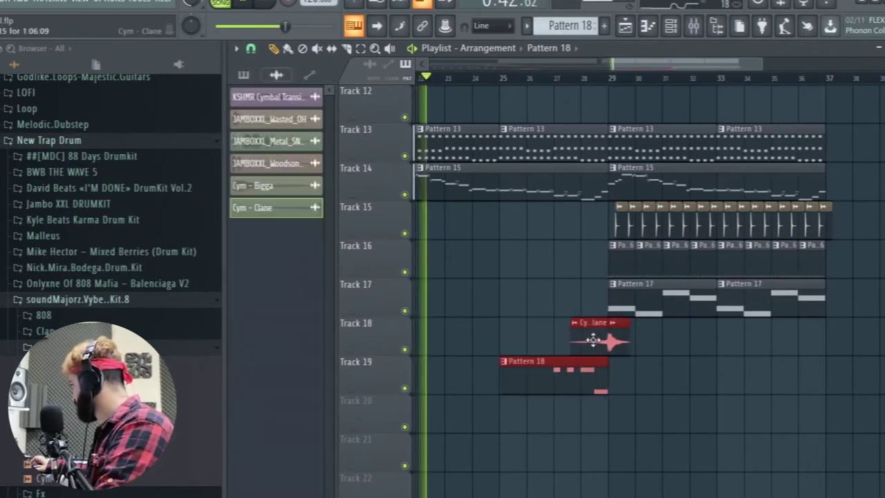
scroll(596, 345, up, 8)
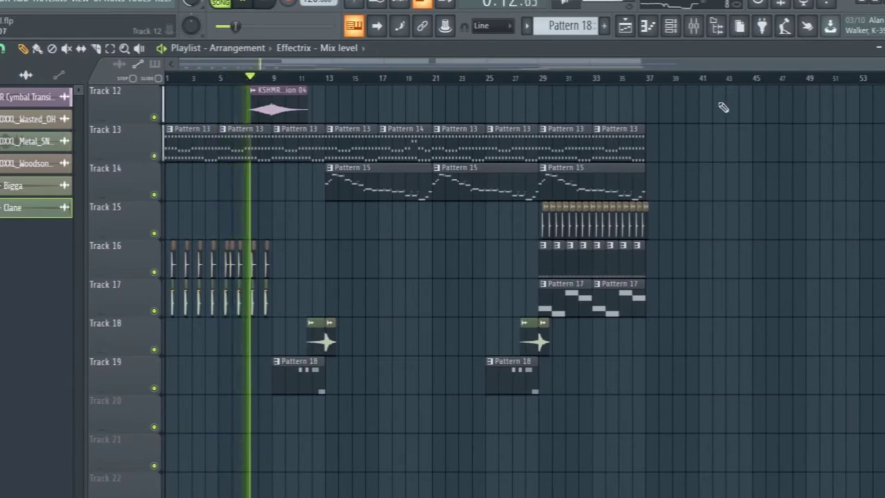
Play through the song with reduced track heights and examine the arrangement across all 19 tracks.
drag(884, 69, 883, 97)
scroll(816, 303, up, 5)
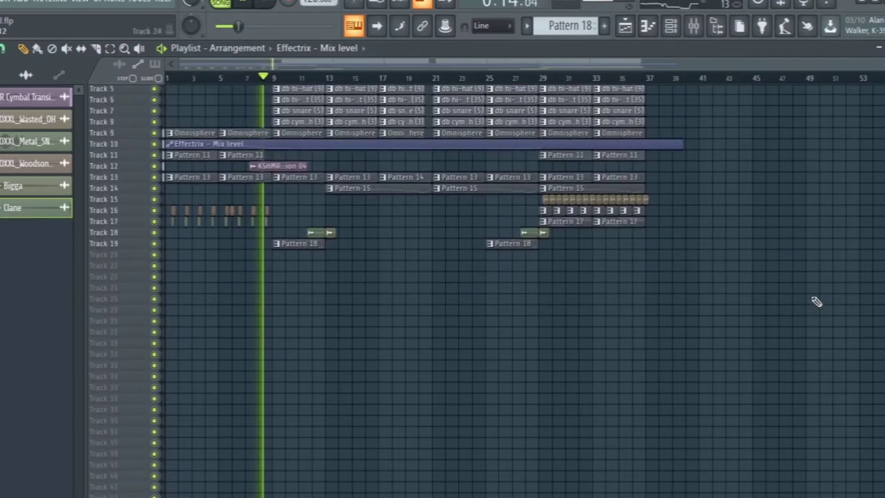
scroll(852, 113, up, 5)
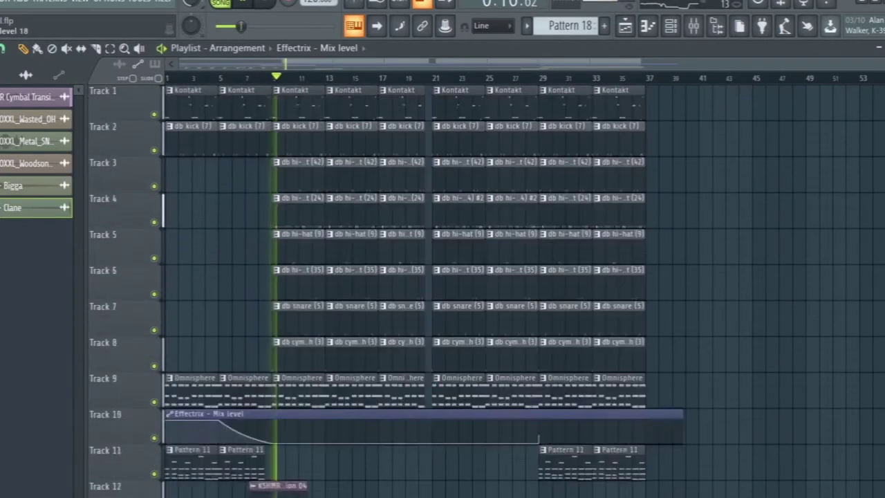
scroll(757, 304, down, 6)
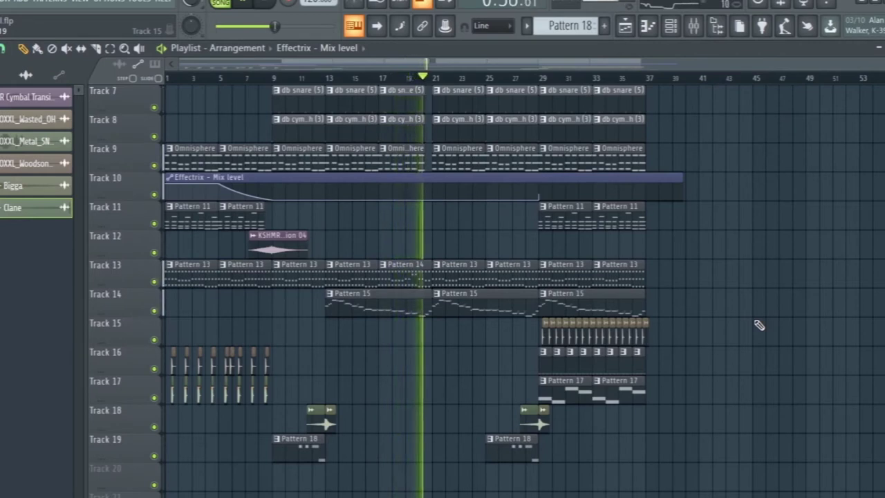
scroll(758, 322, down, 6)
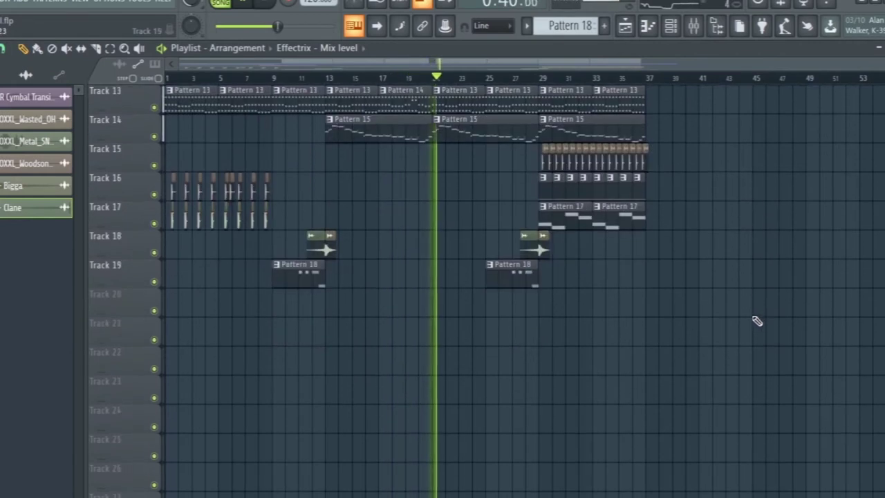
scroll(754, 320, up, 8)
scroll(752, 320, up, 3)
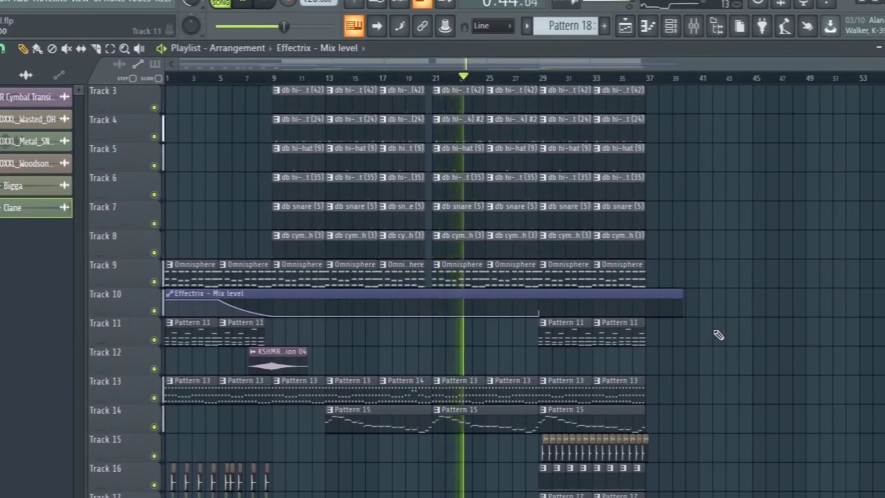
Shorten the Effectrix - Mix level automation clip on Track 10 to 36 bars so it ends at bar 37.
scroll(713, 331, down, 4)
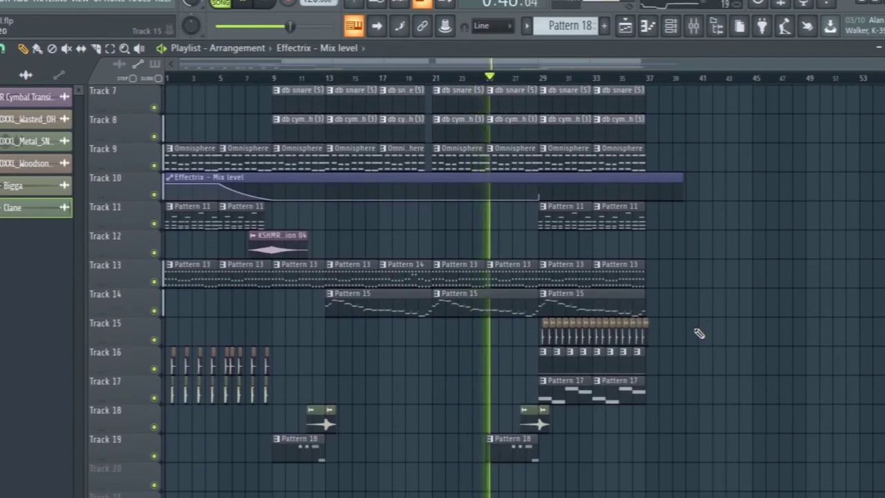
scroll(699, 334, up, 3)
drag(683, 275, 643, 275)
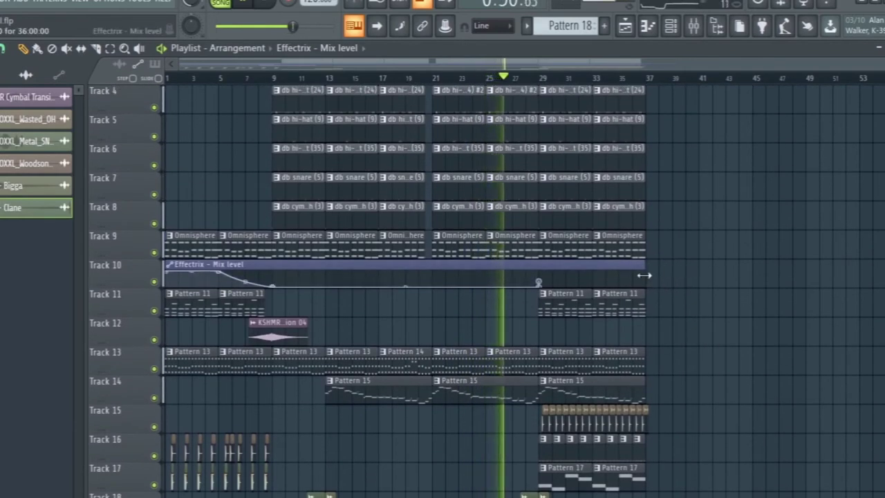